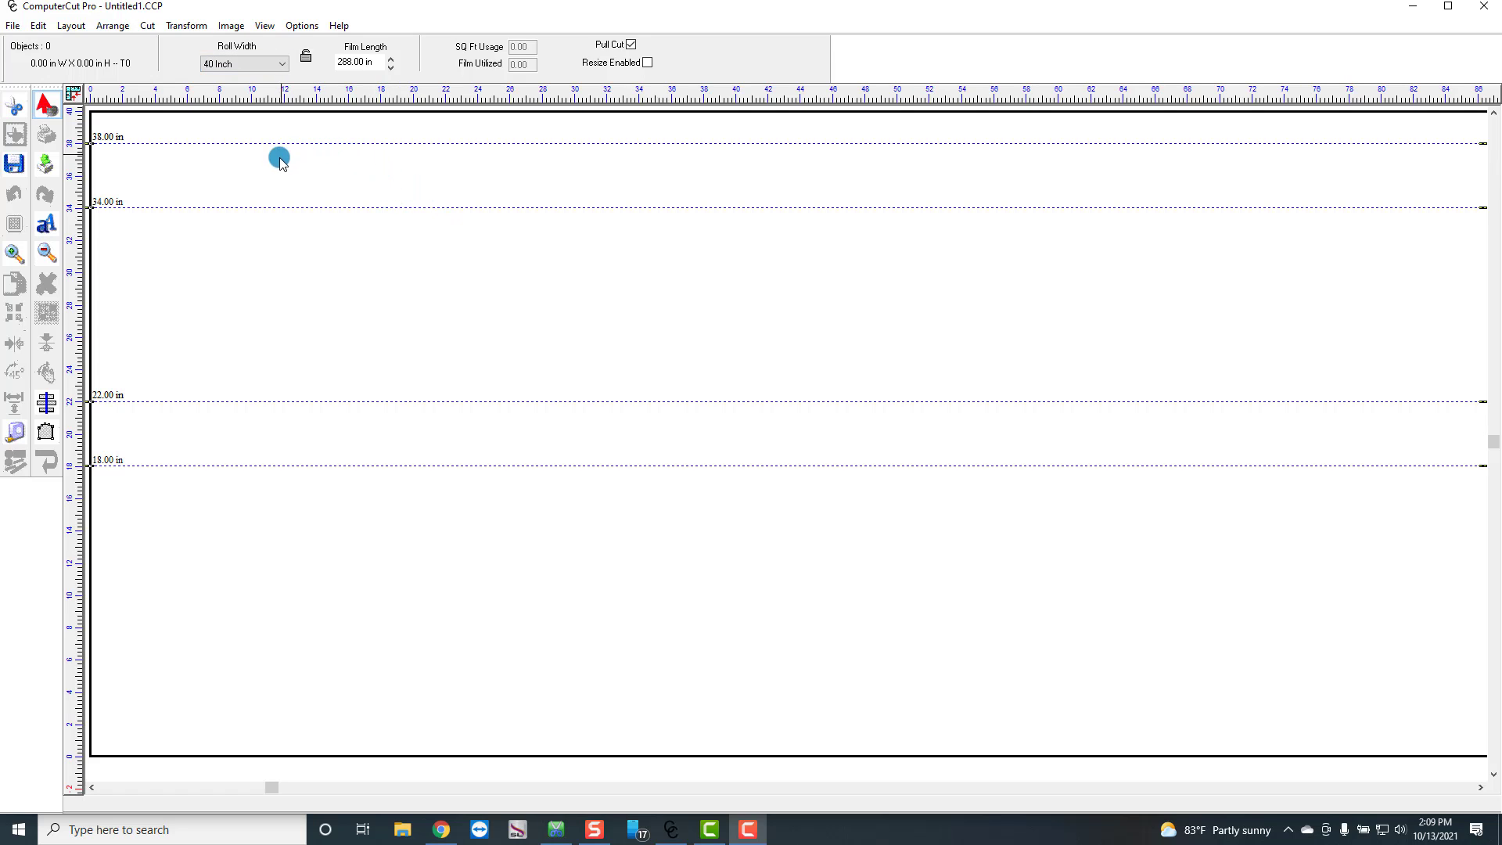
Examine the available roll widths and the film length and roll width fields in the Blank Size settings
click(281, 64)
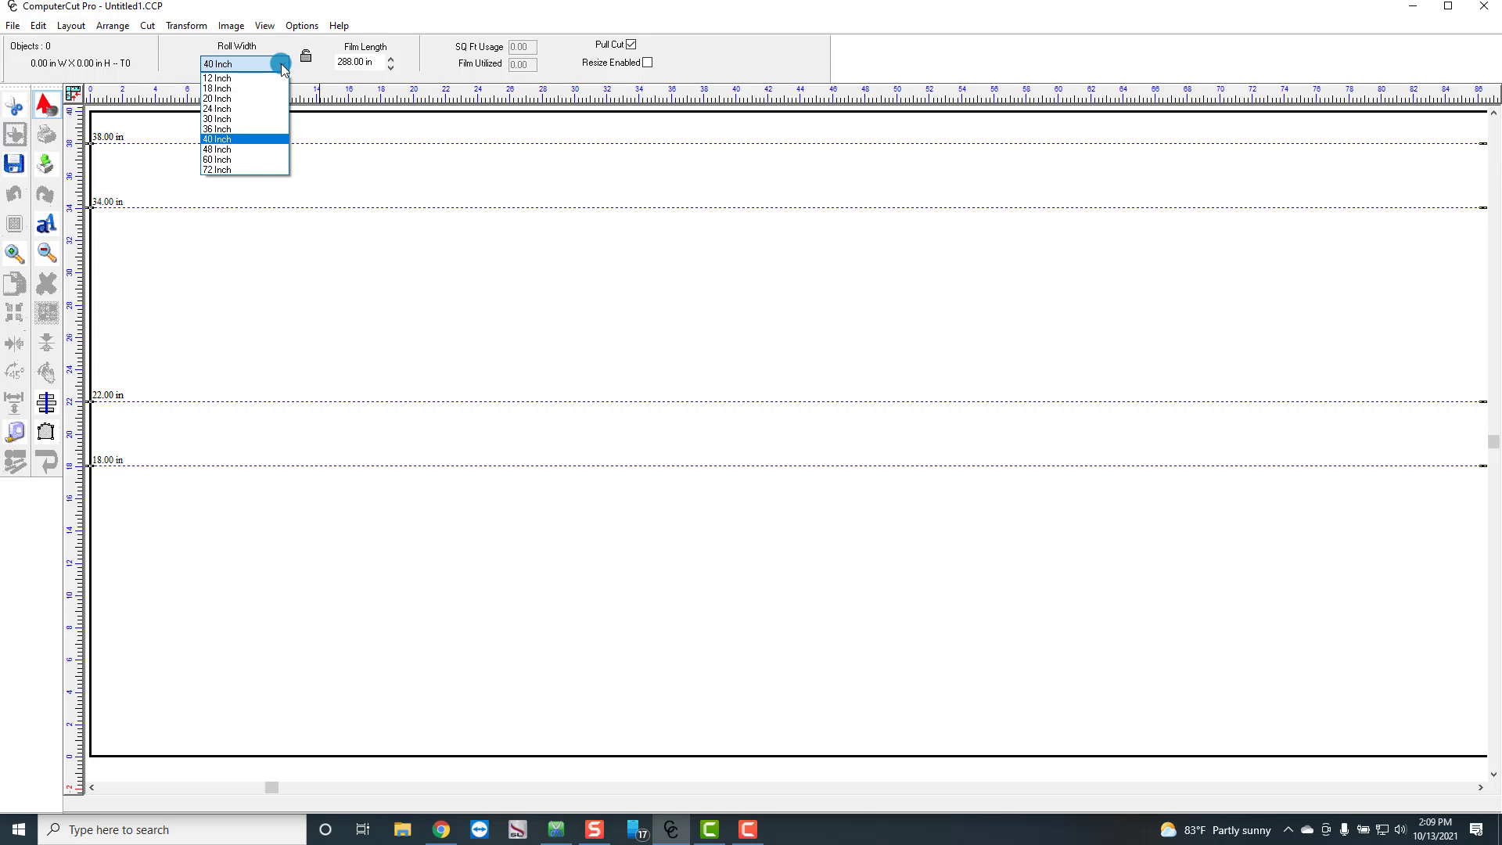
click(230, 129)
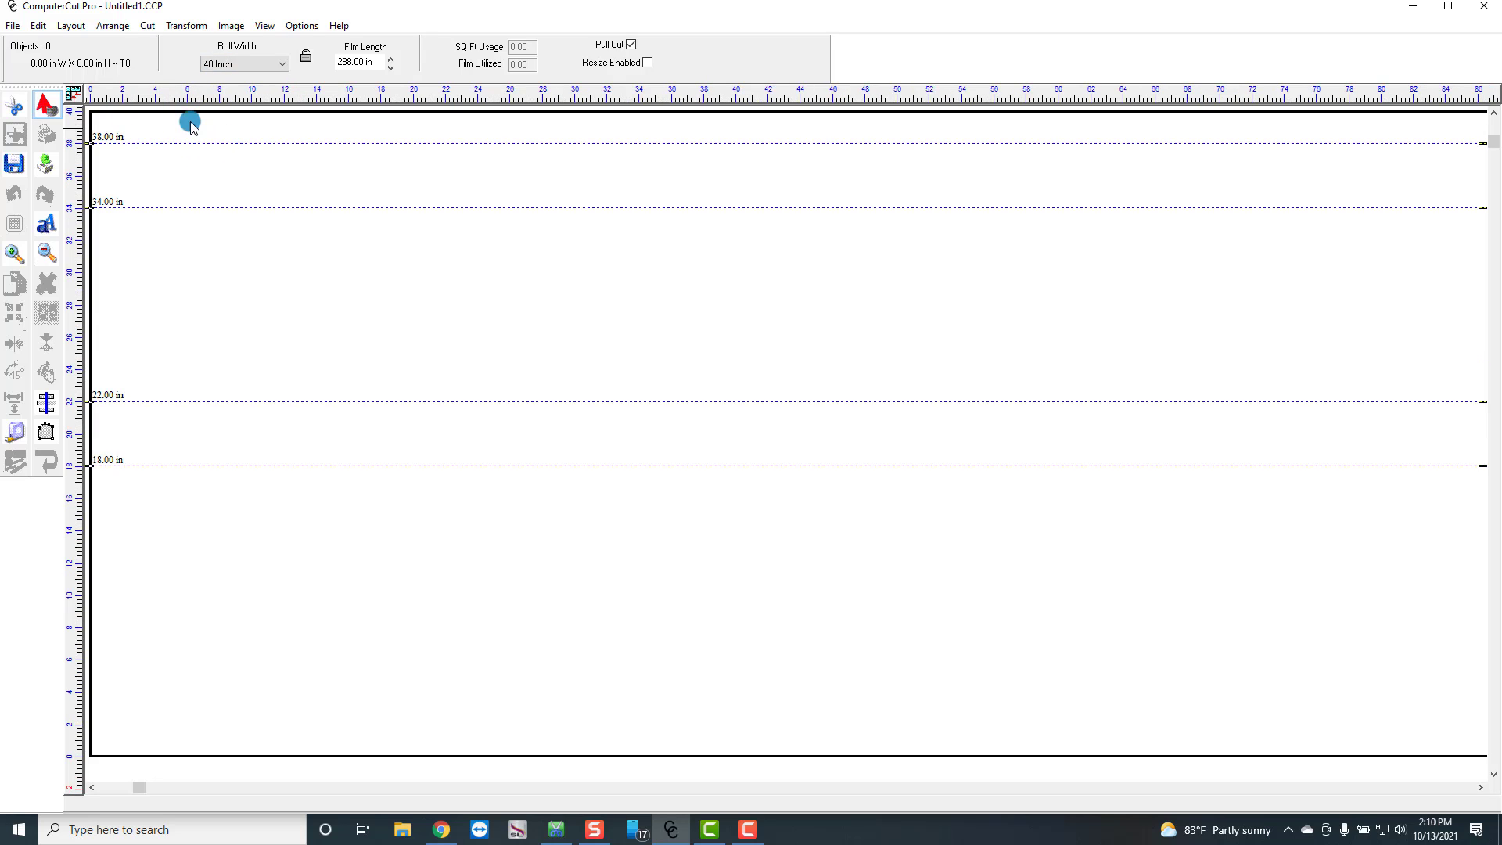
click(108, 28)
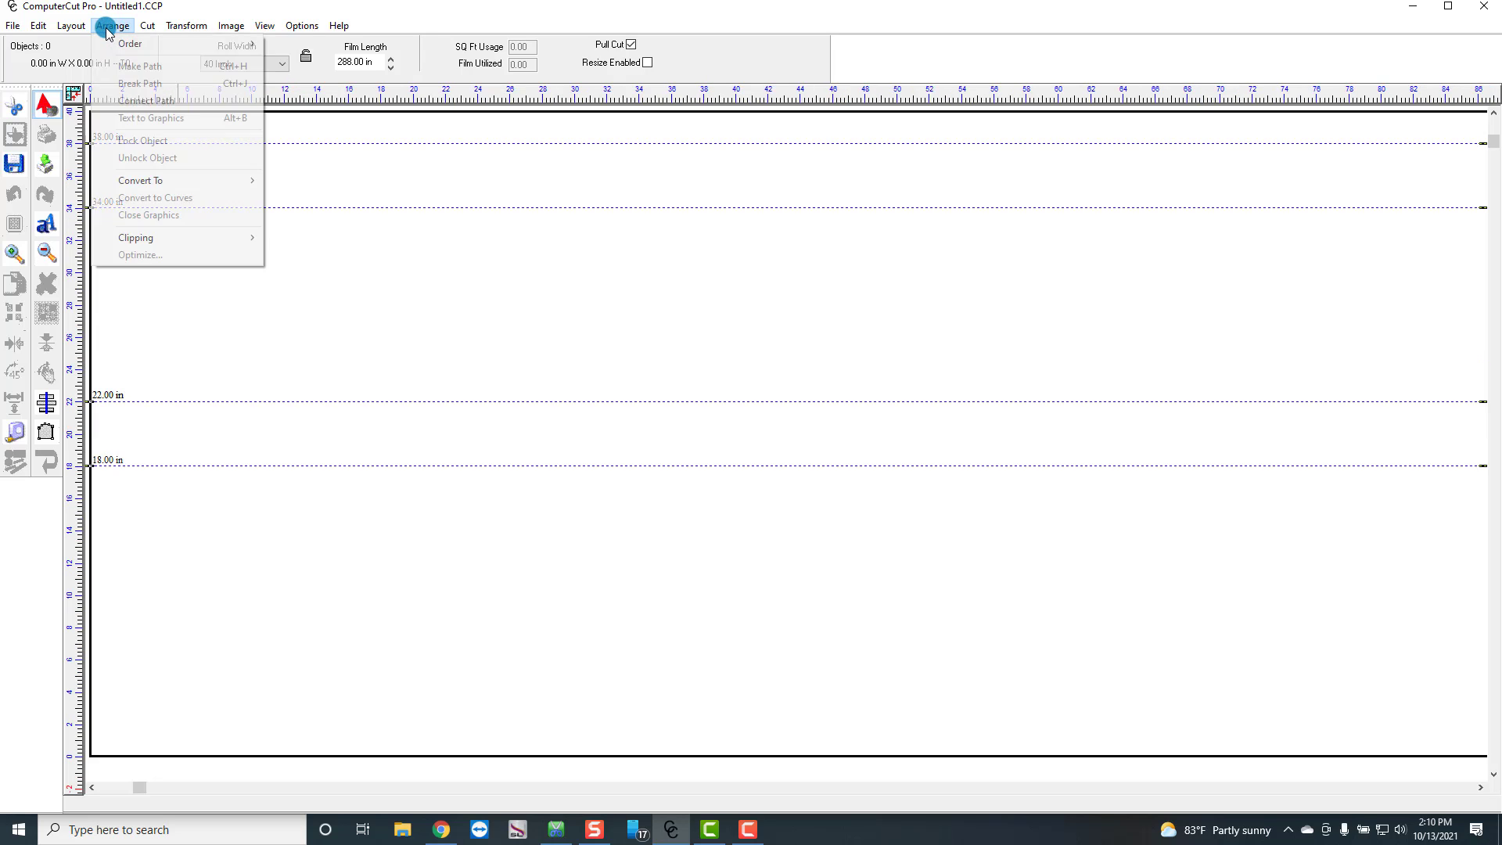
mouse_move(69, 25)
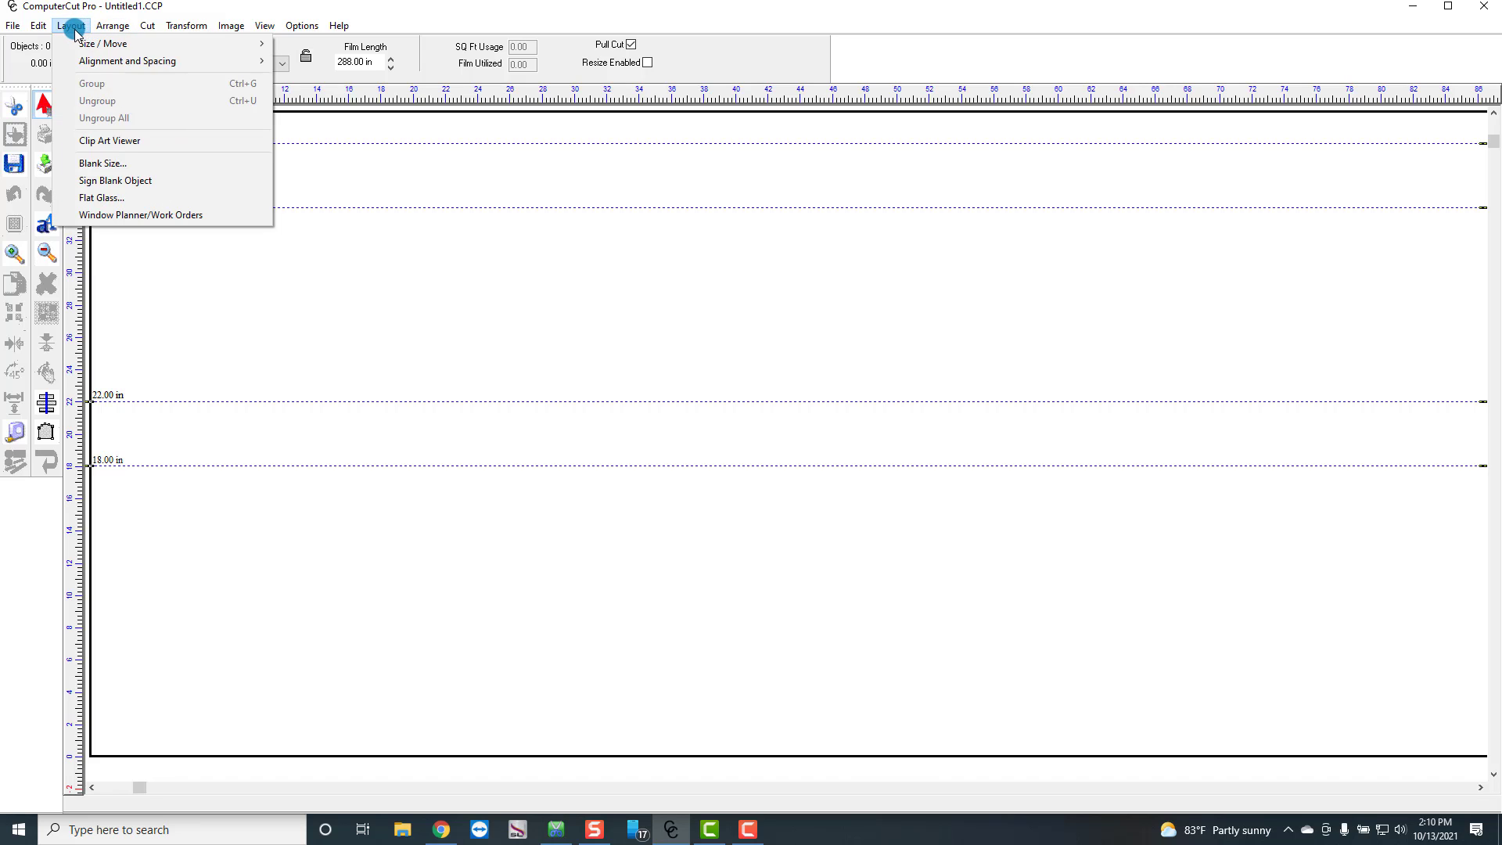
click(100, 163)
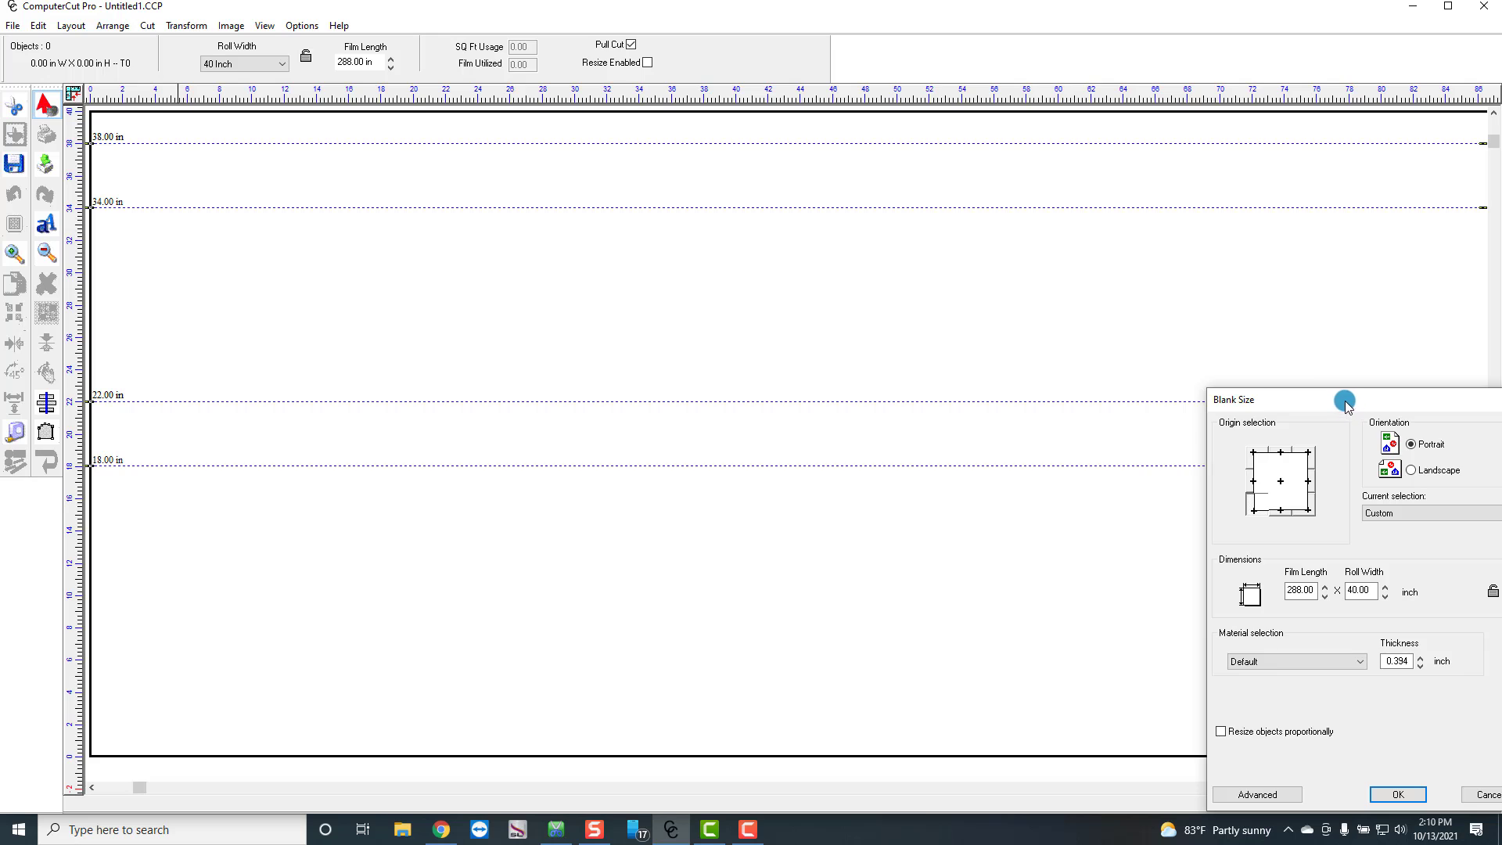
drag(1345, 404, 832, 256)
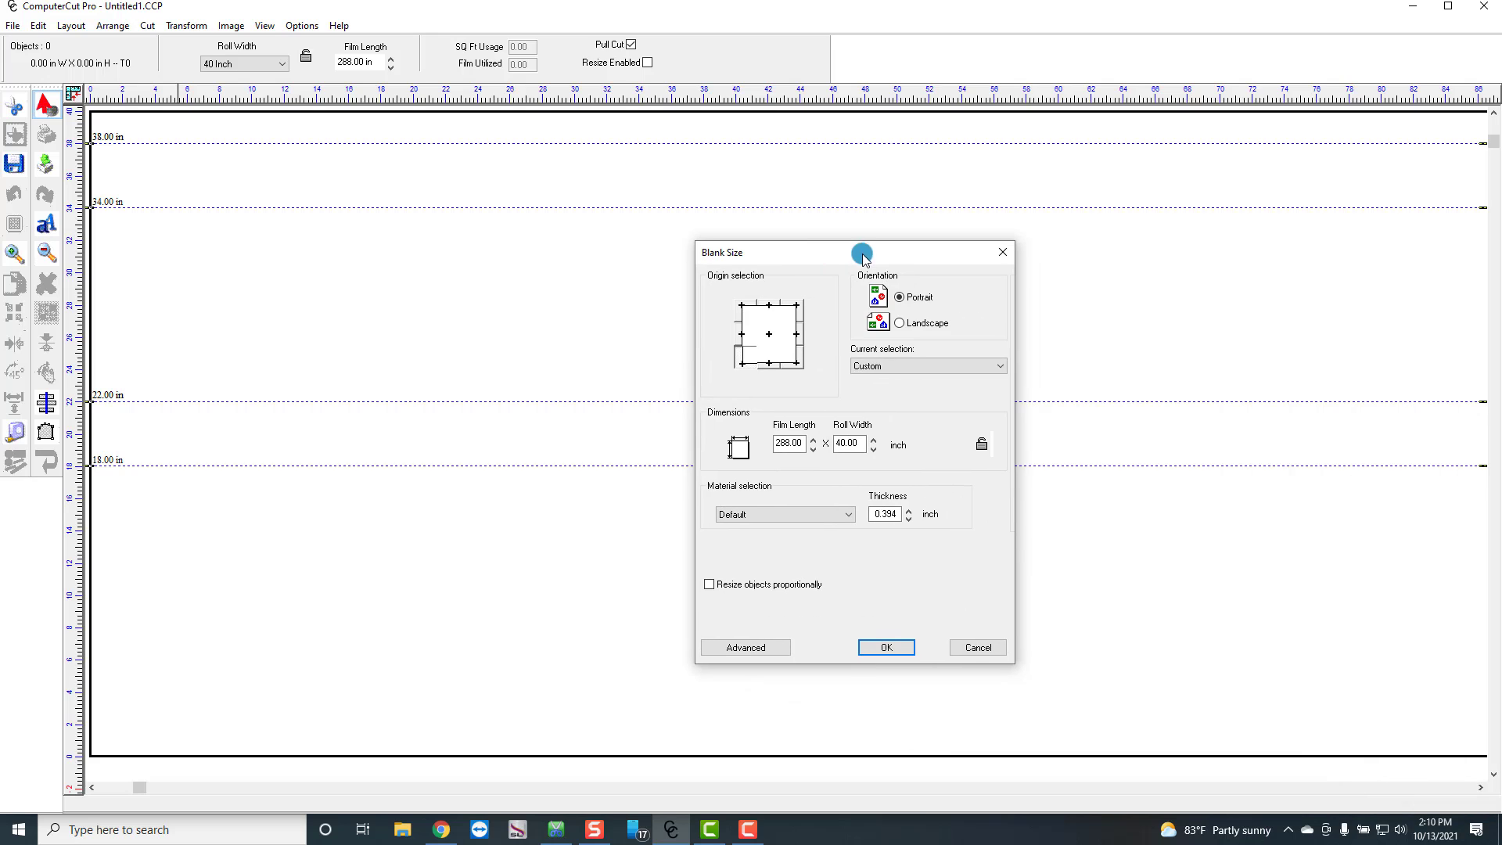
click(861, 443)
click(860, 443)
key(Return)
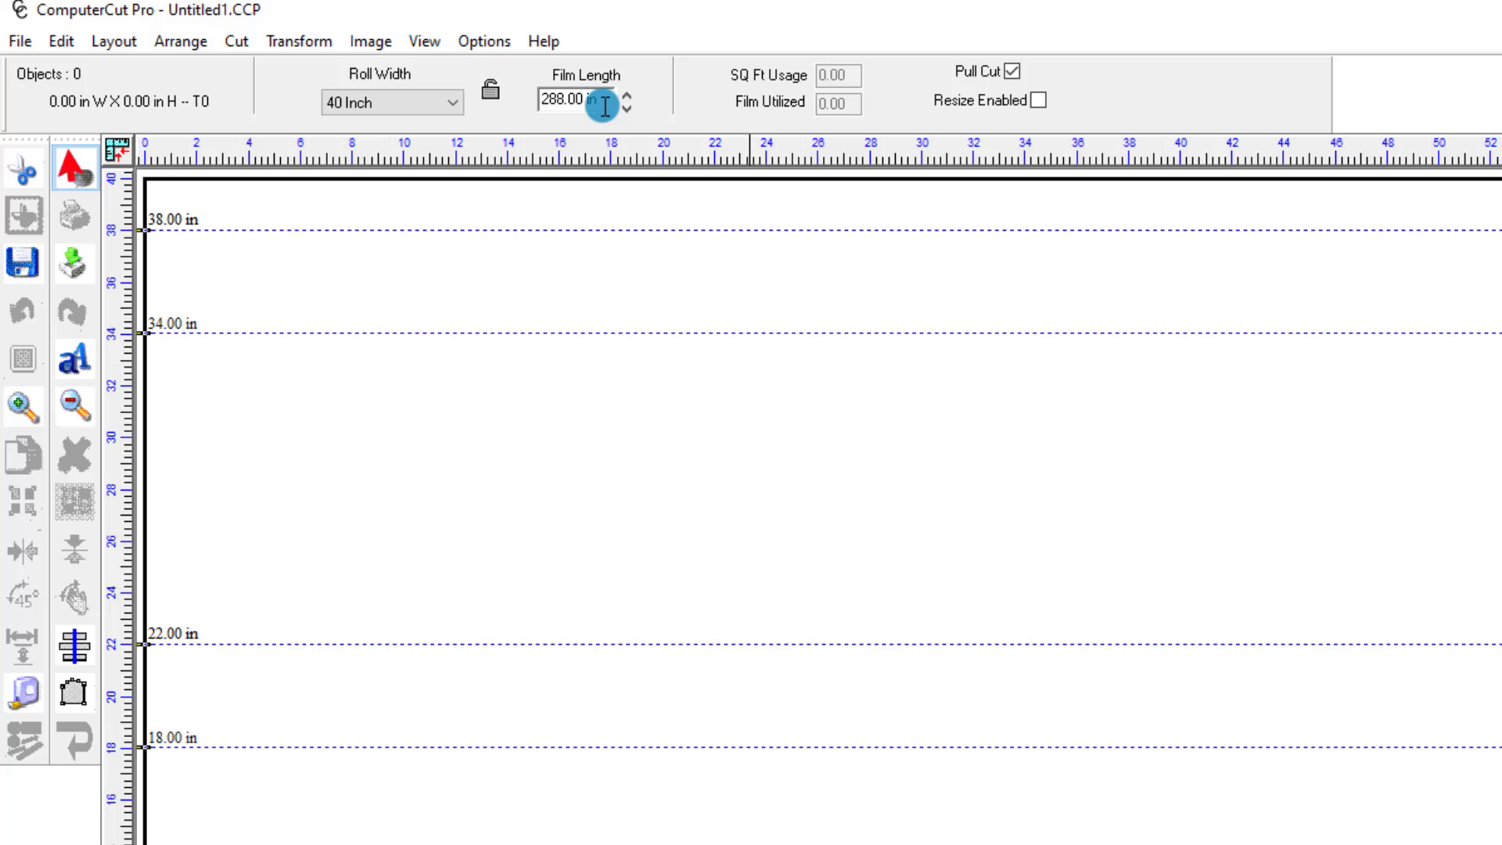
click(131, 43)
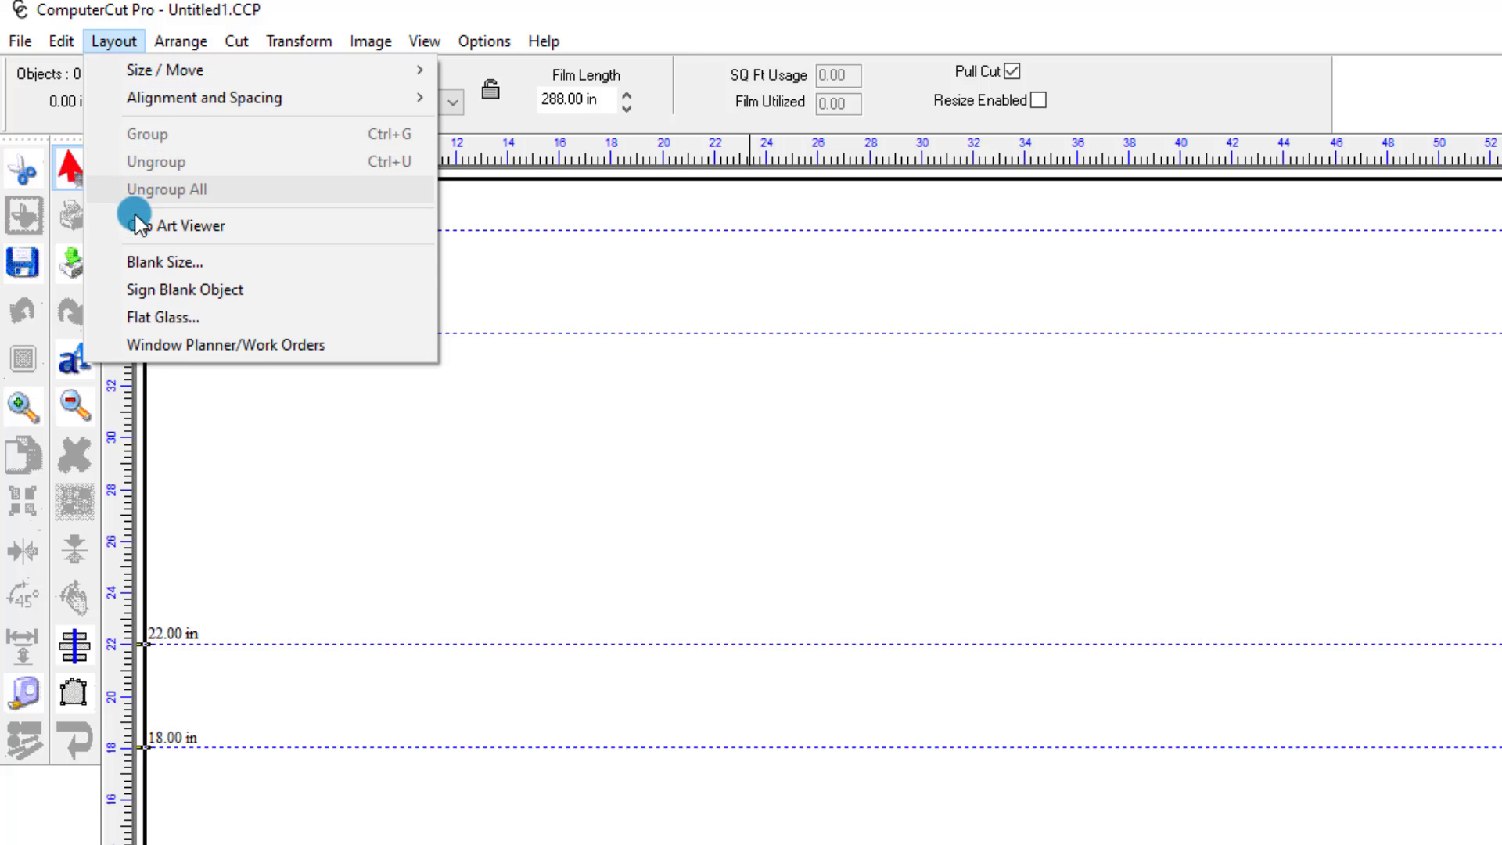
click(151, 262)
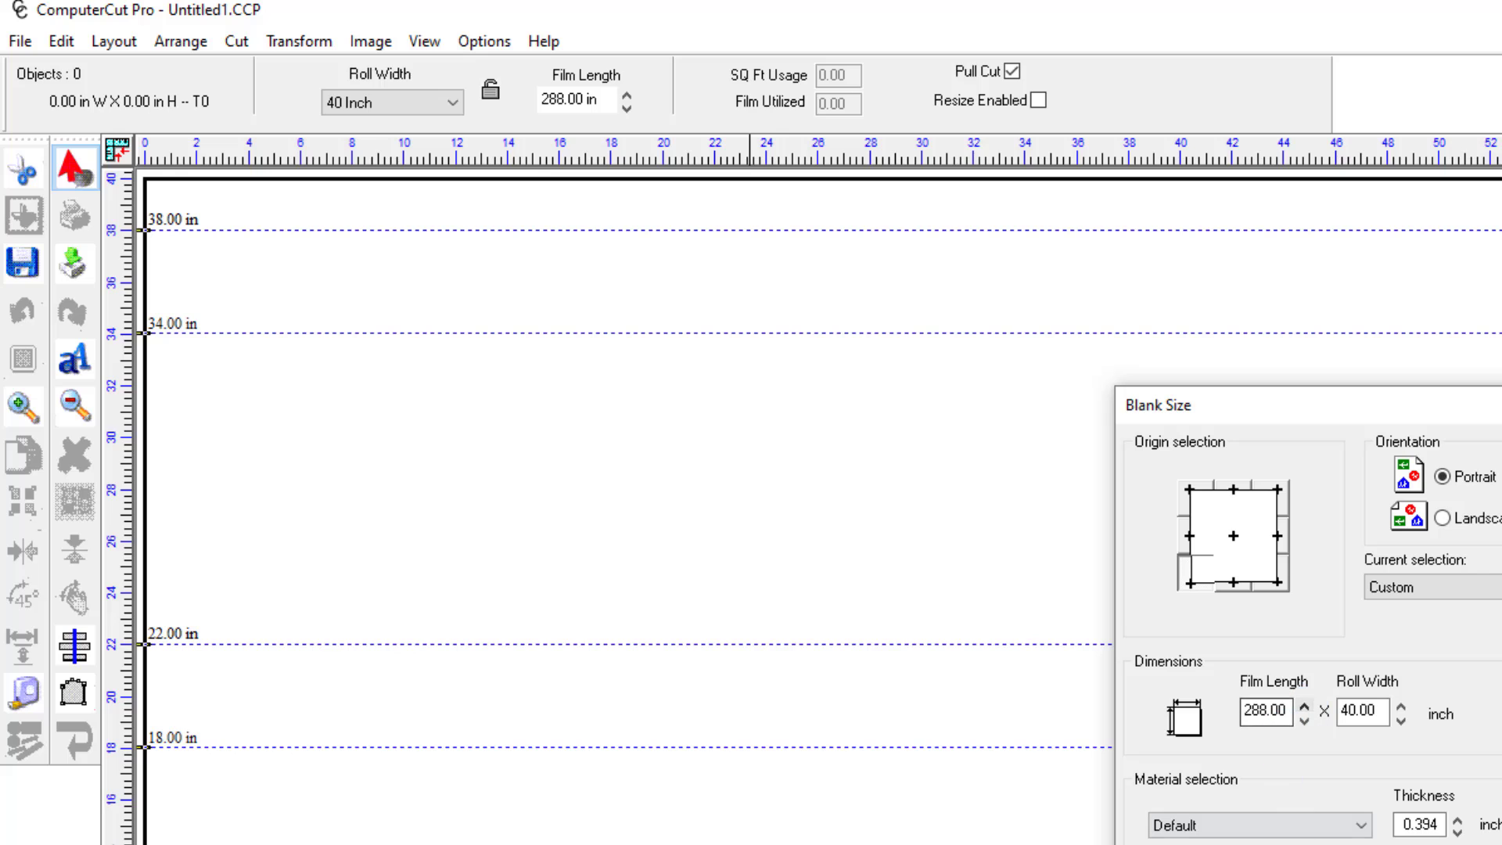
key(Escape)
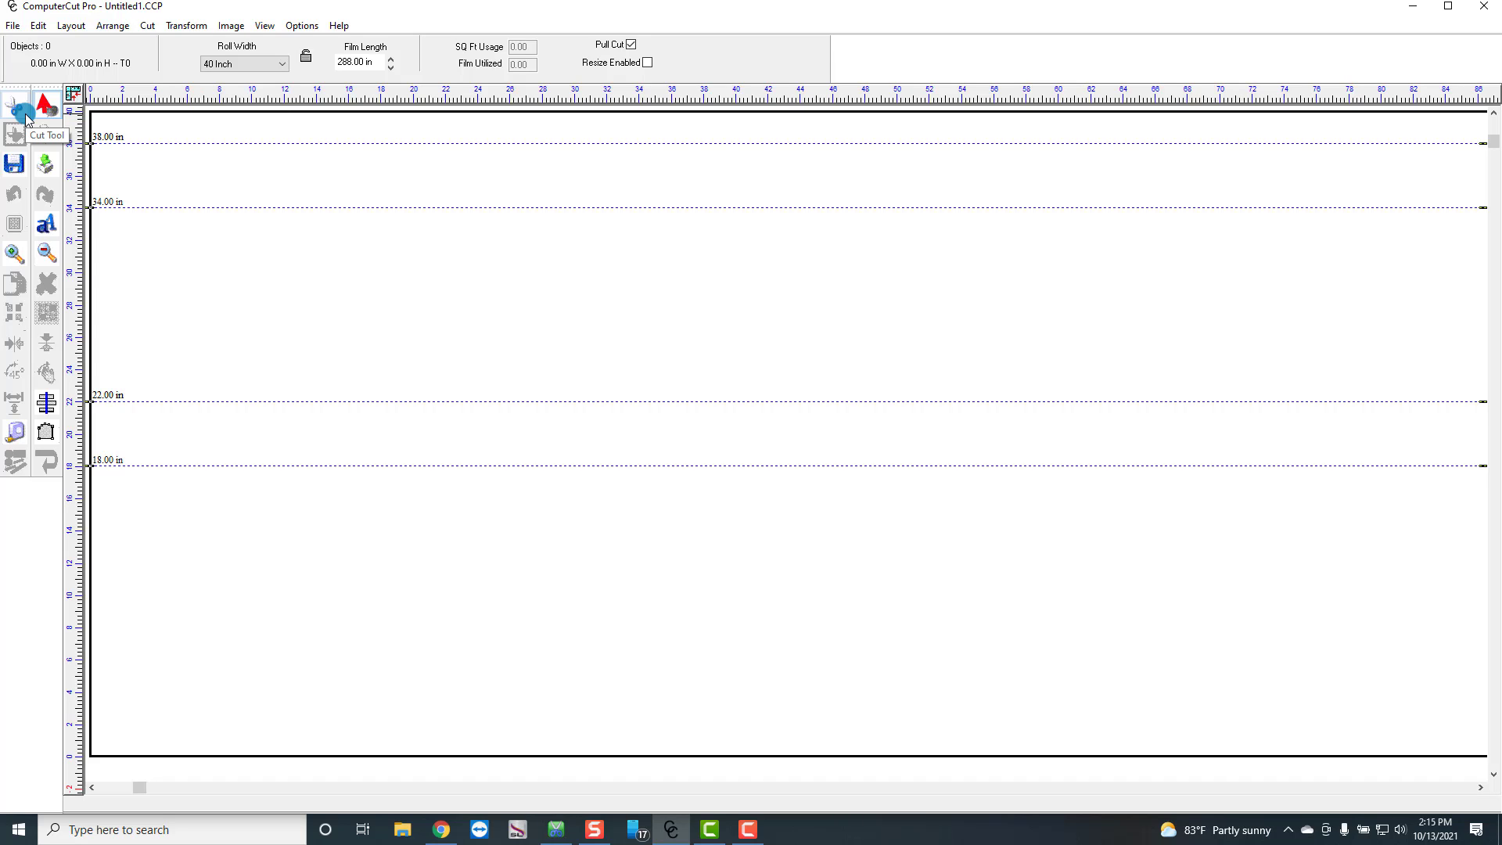
Change the toolbar icon size to Large
click(291, 25)
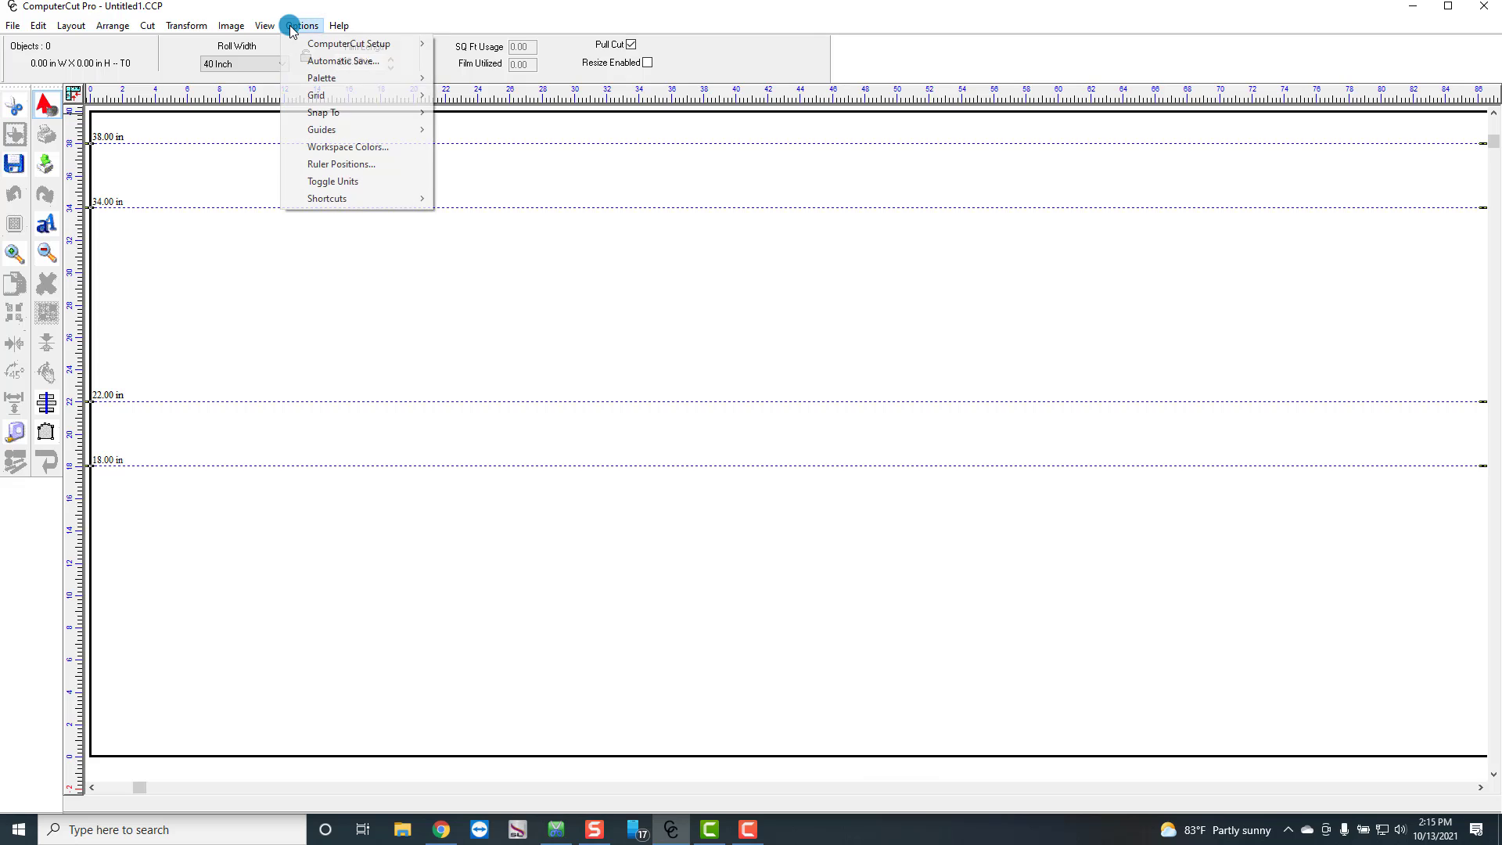
mouse_move(265, 27)
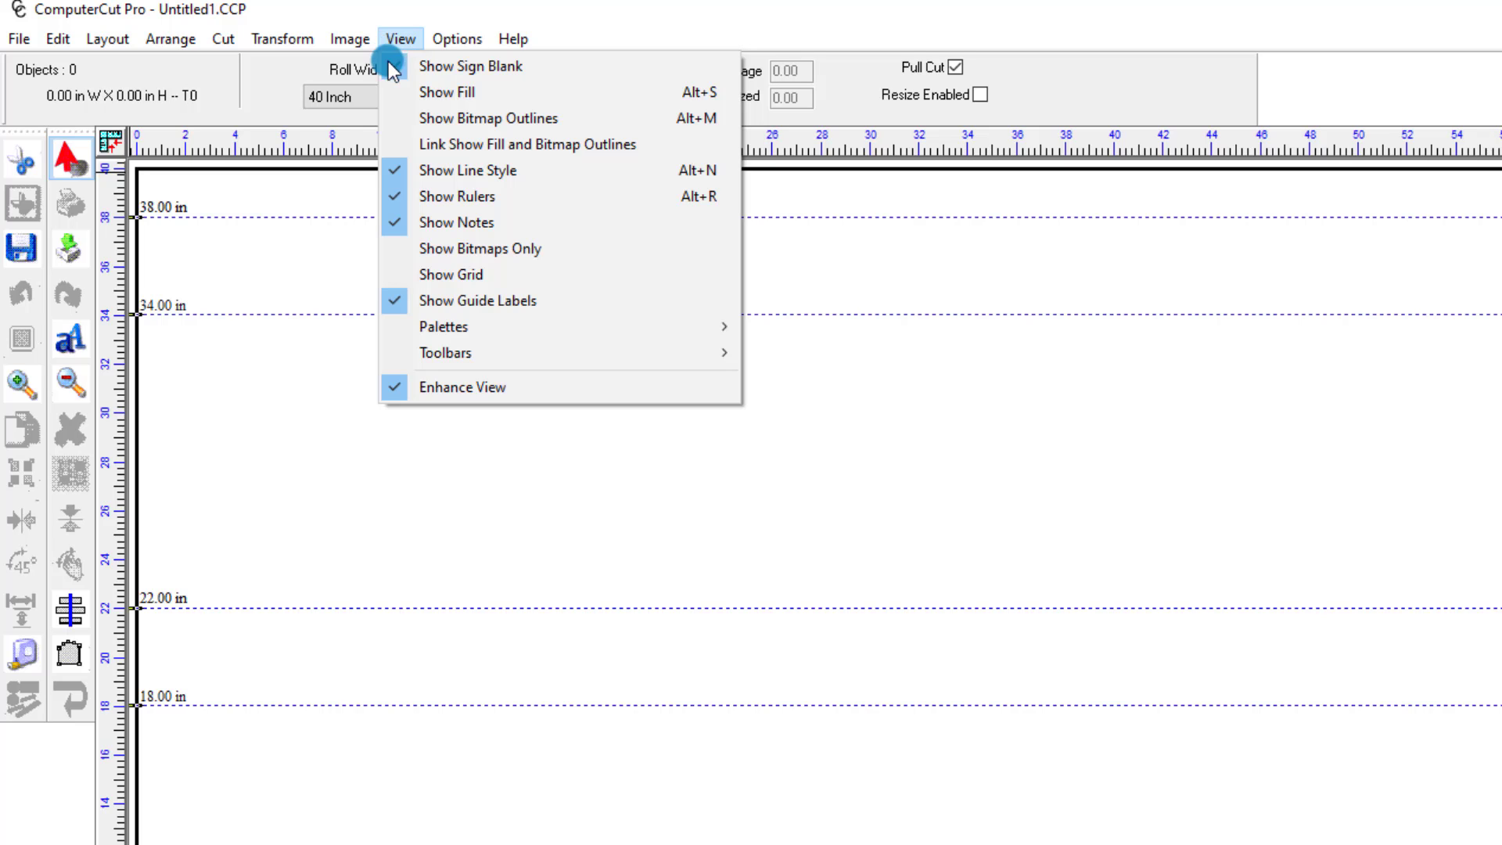
mouse_move(444, 354)
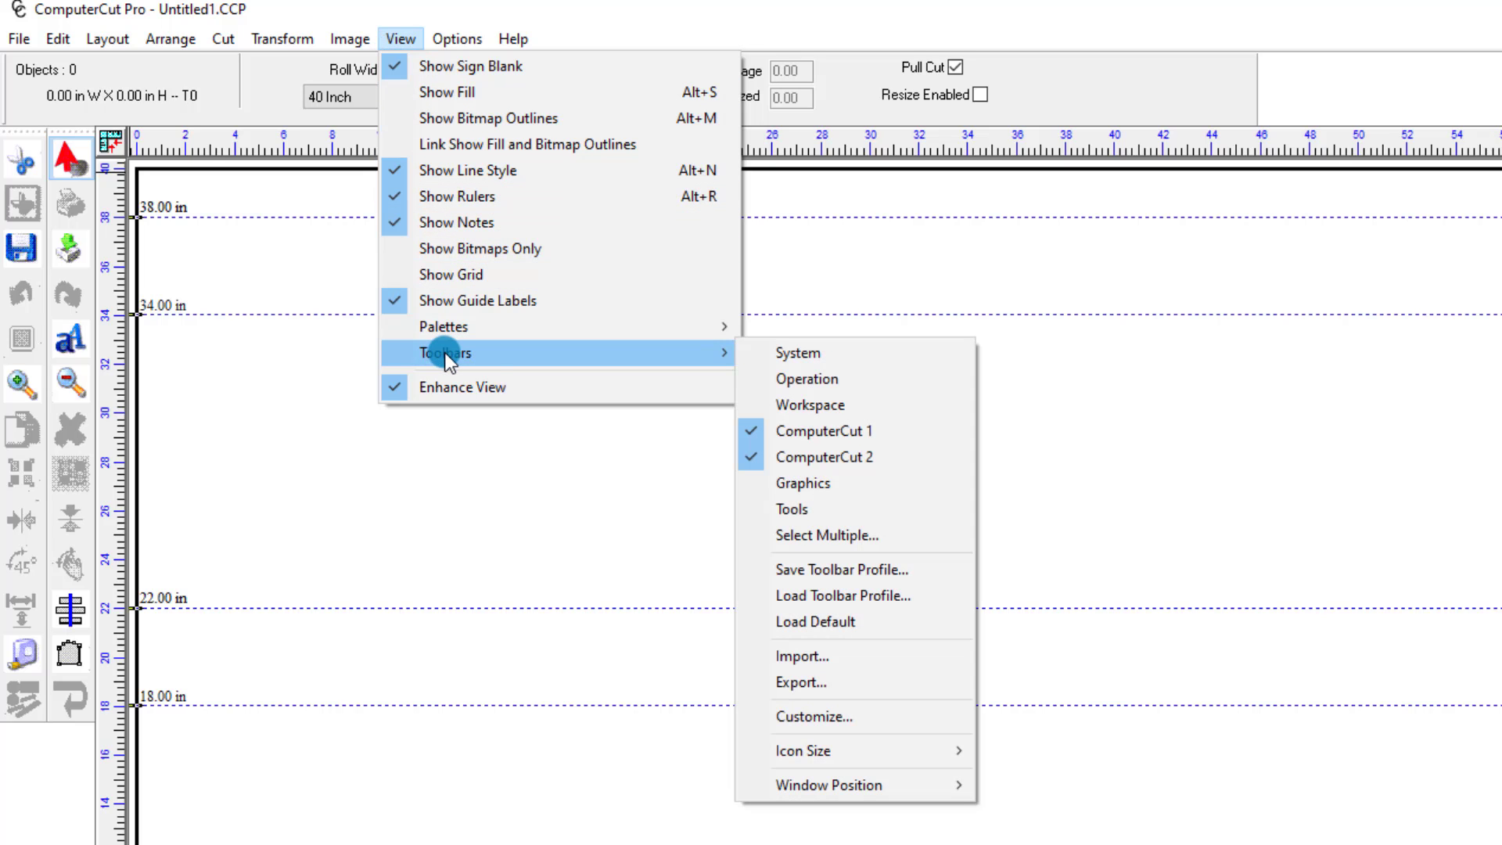
mouse_move(634, 356)
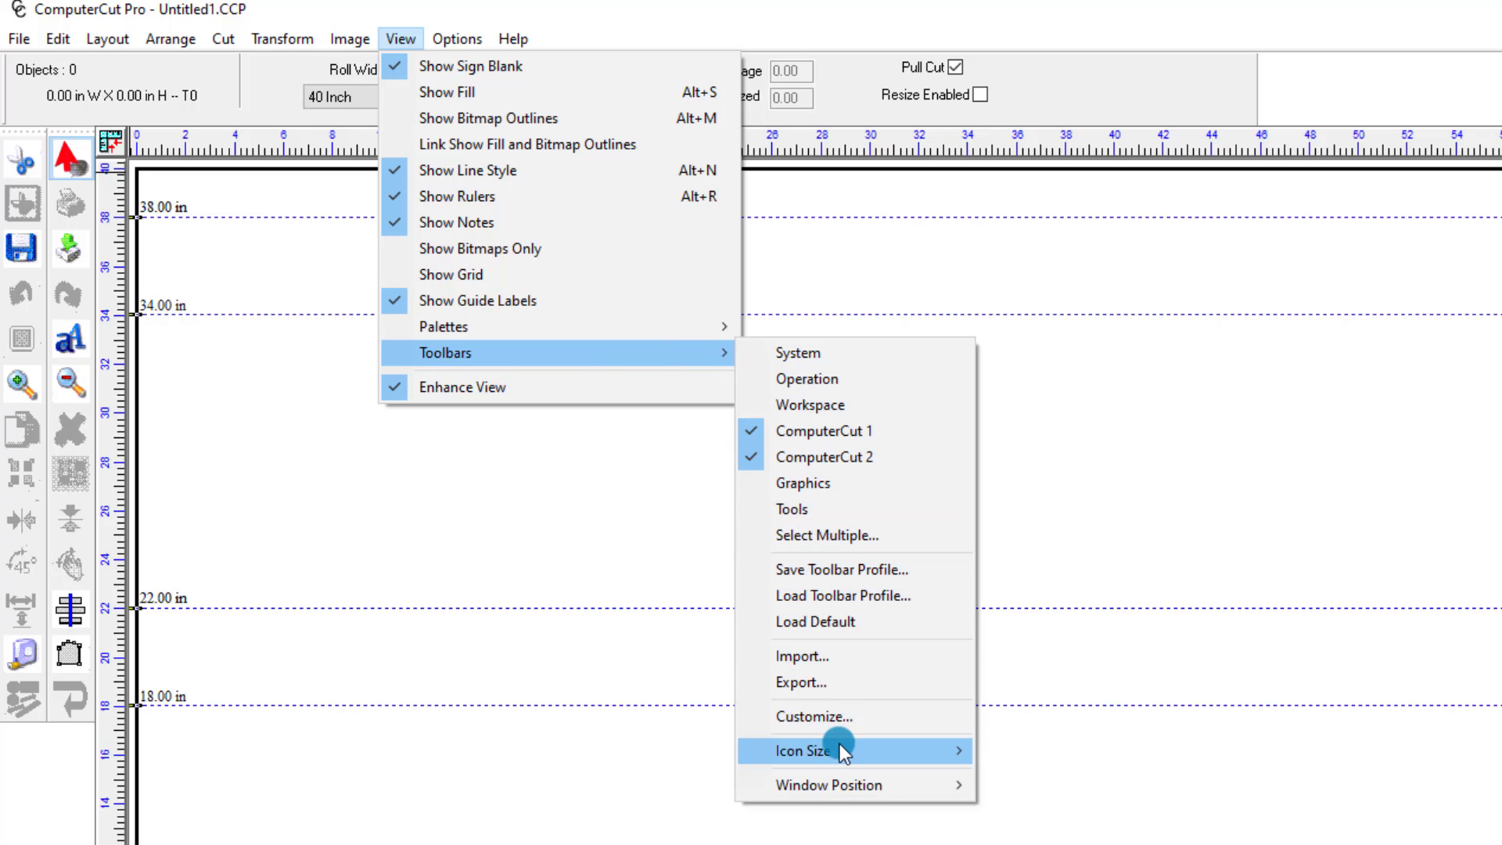
mouse_move(838, 751)
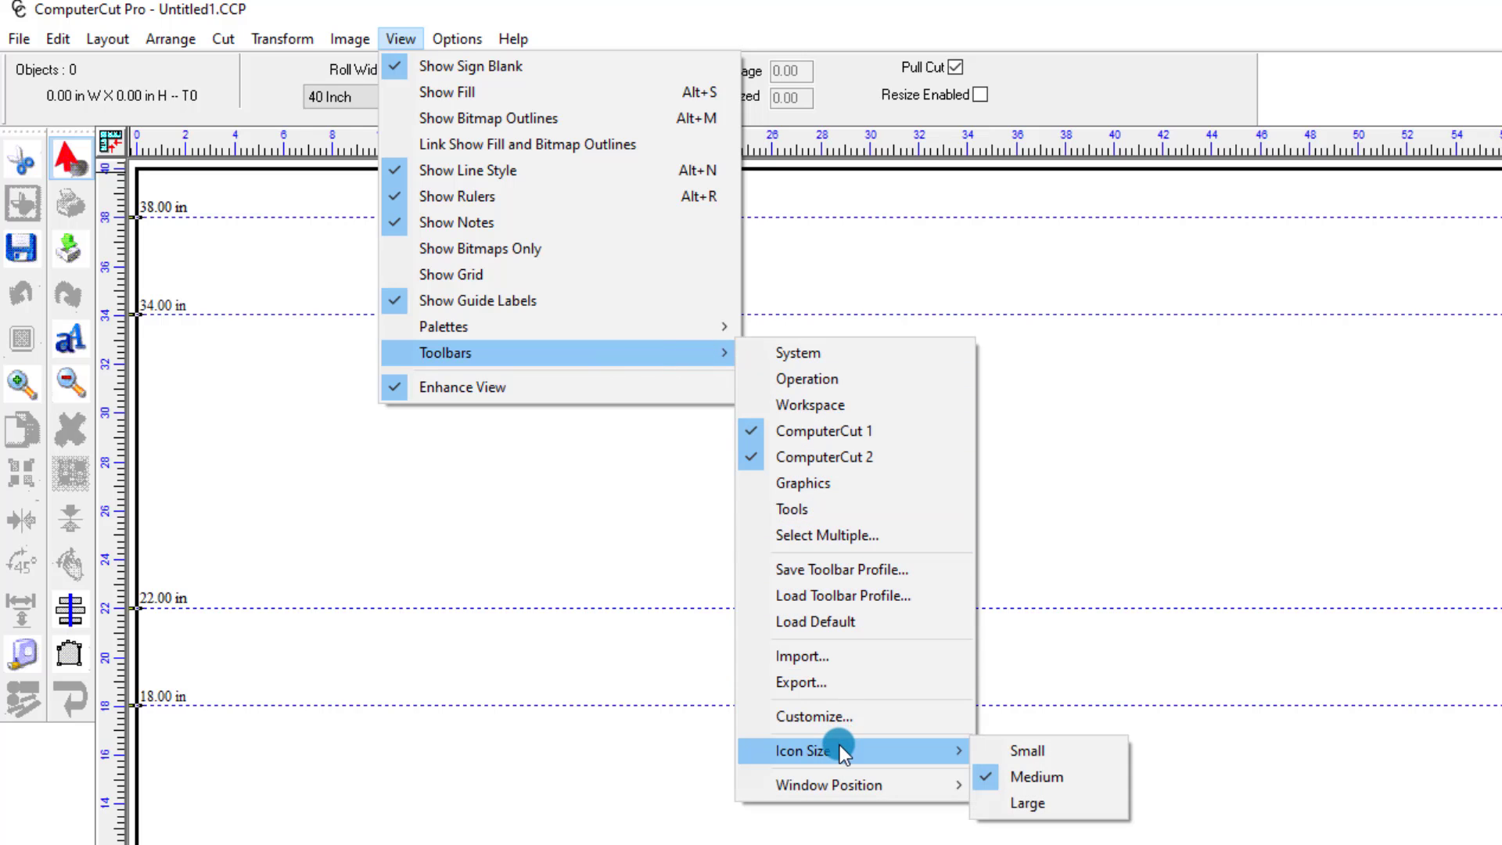
click(1004, 801)
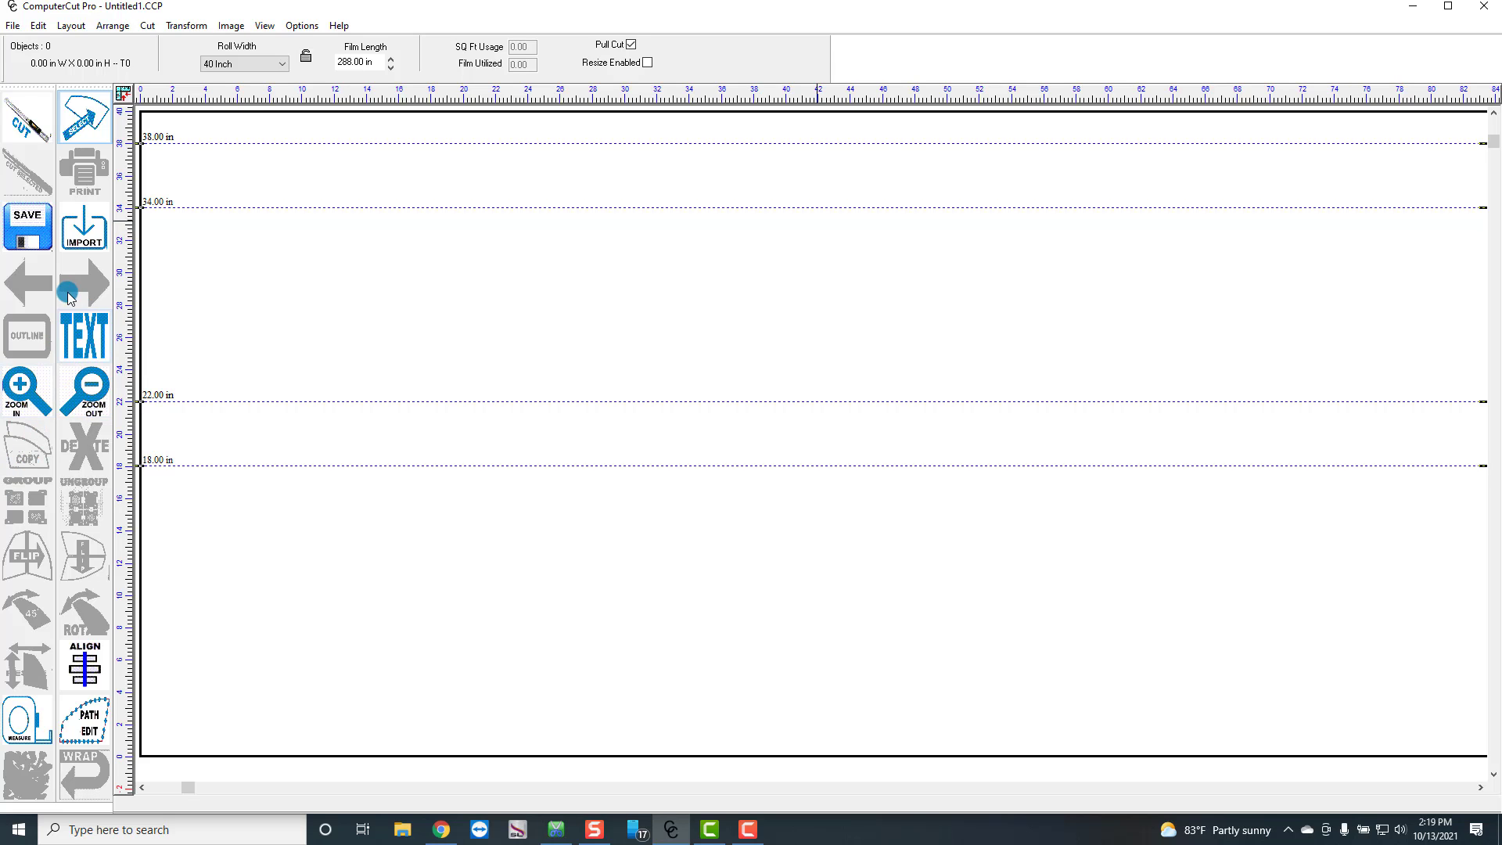
click(194, 283)
Show the workspace grid and hide it again
click(265, 26)
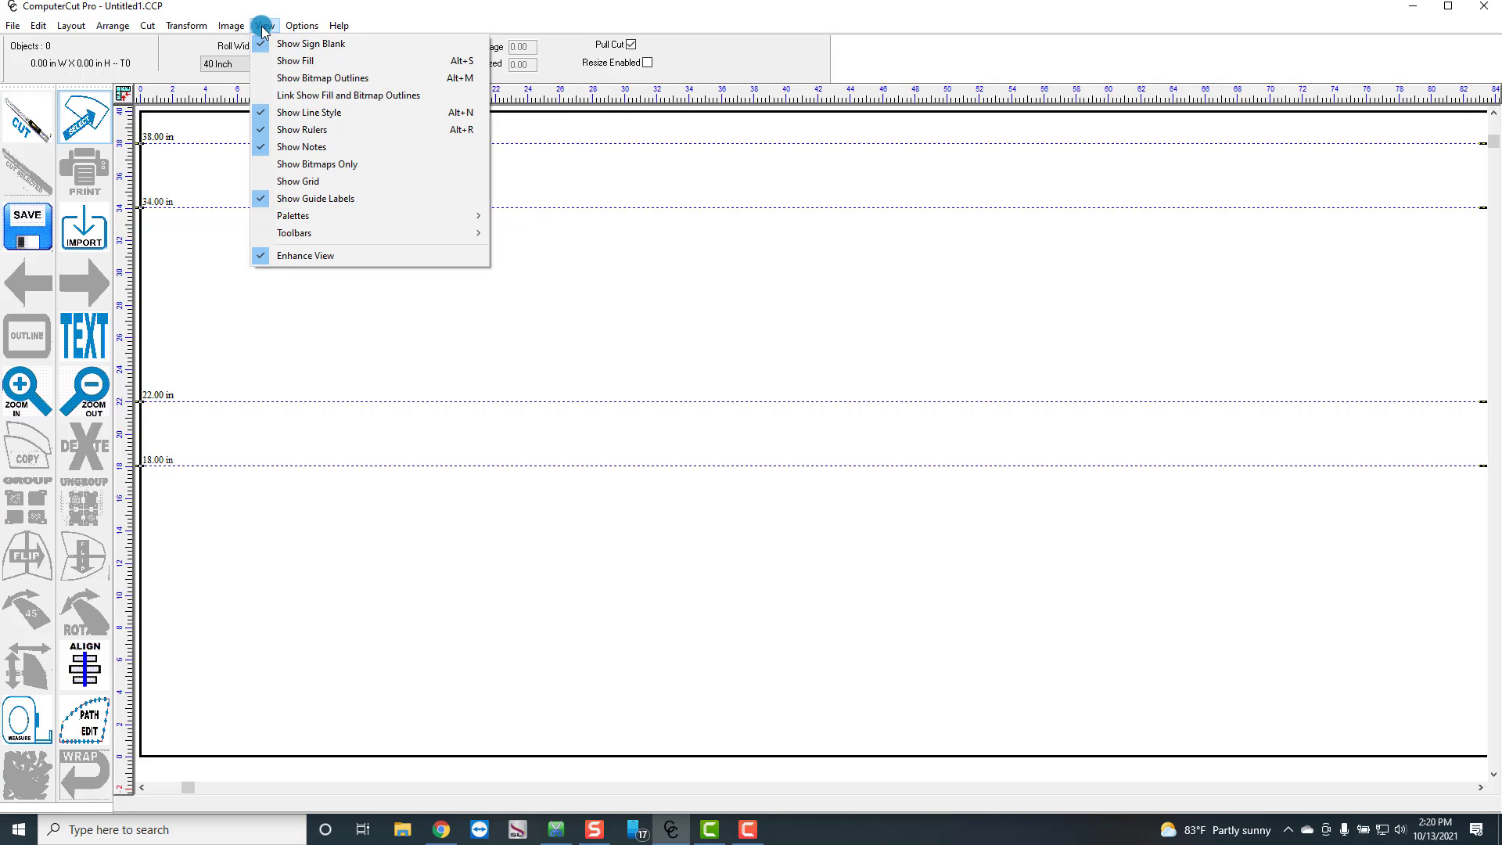
click(290, 181)
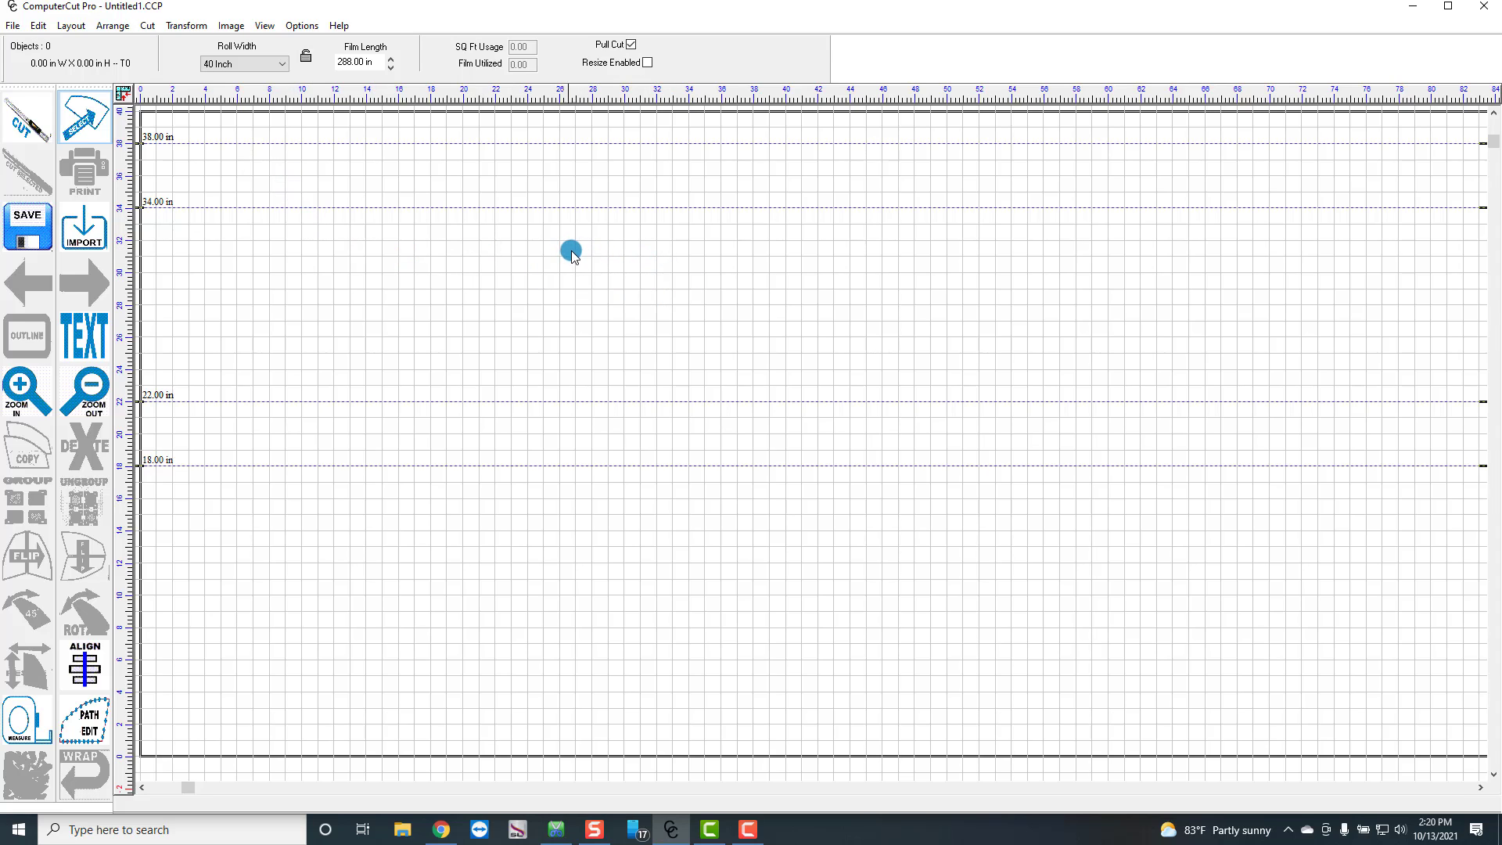
click(256, 26)
click(290, 181)
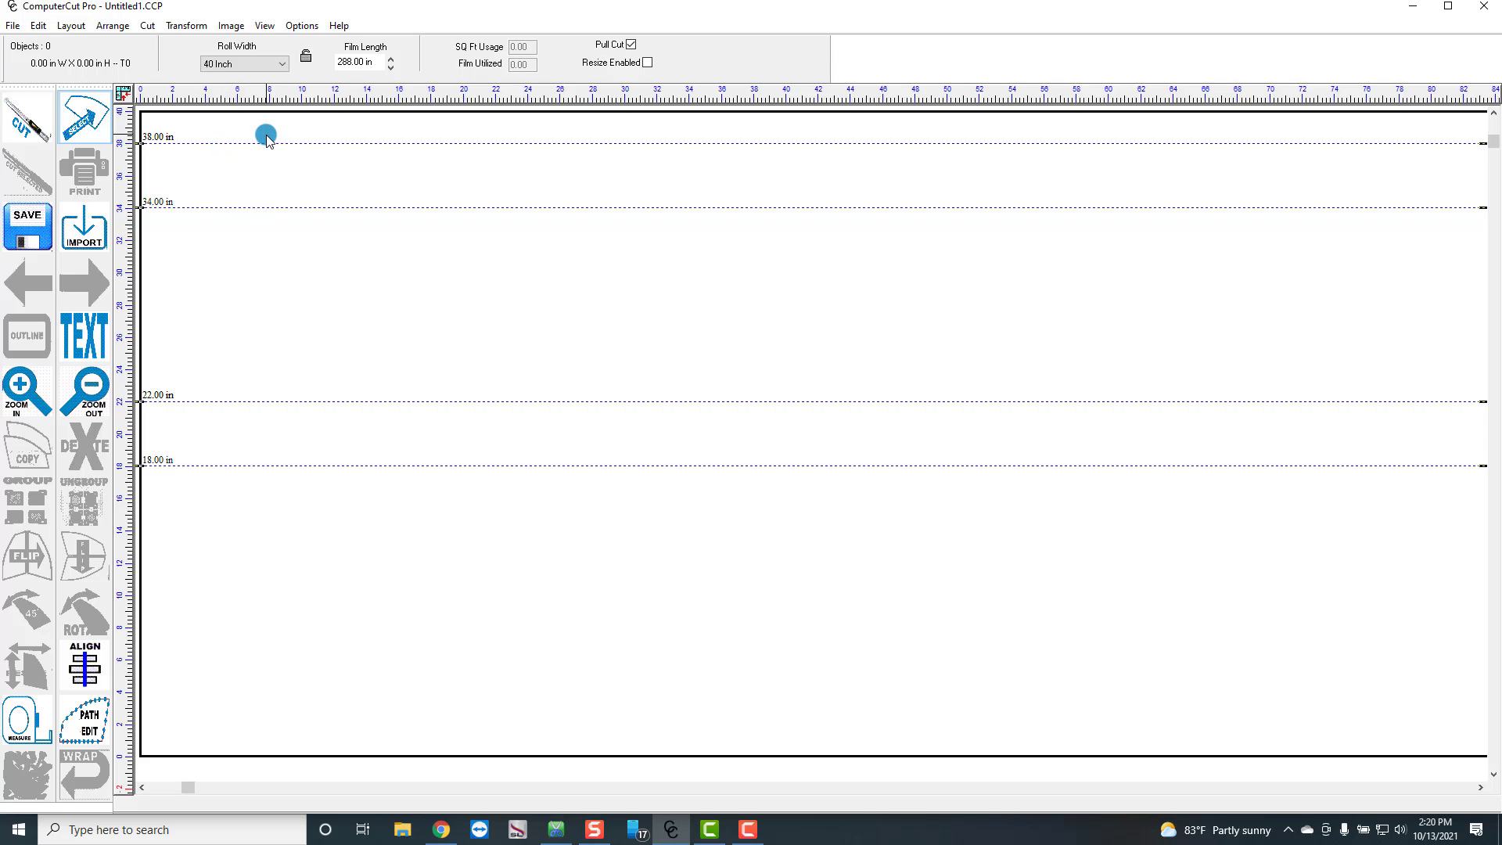
Unlock the workspace guides so they can be edited
click(295, 25)
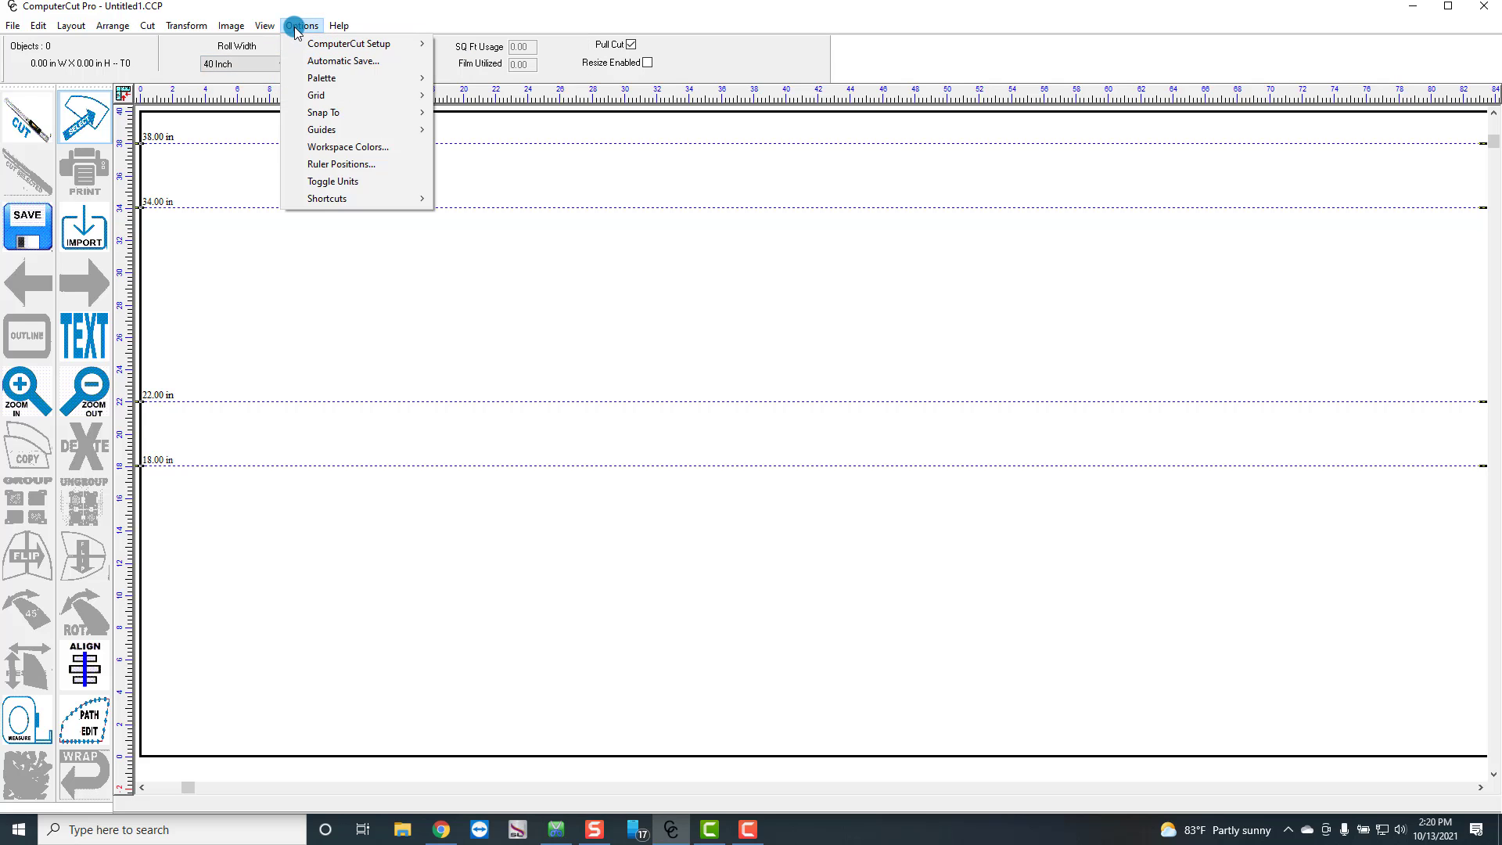
mouse_move(368, 130)
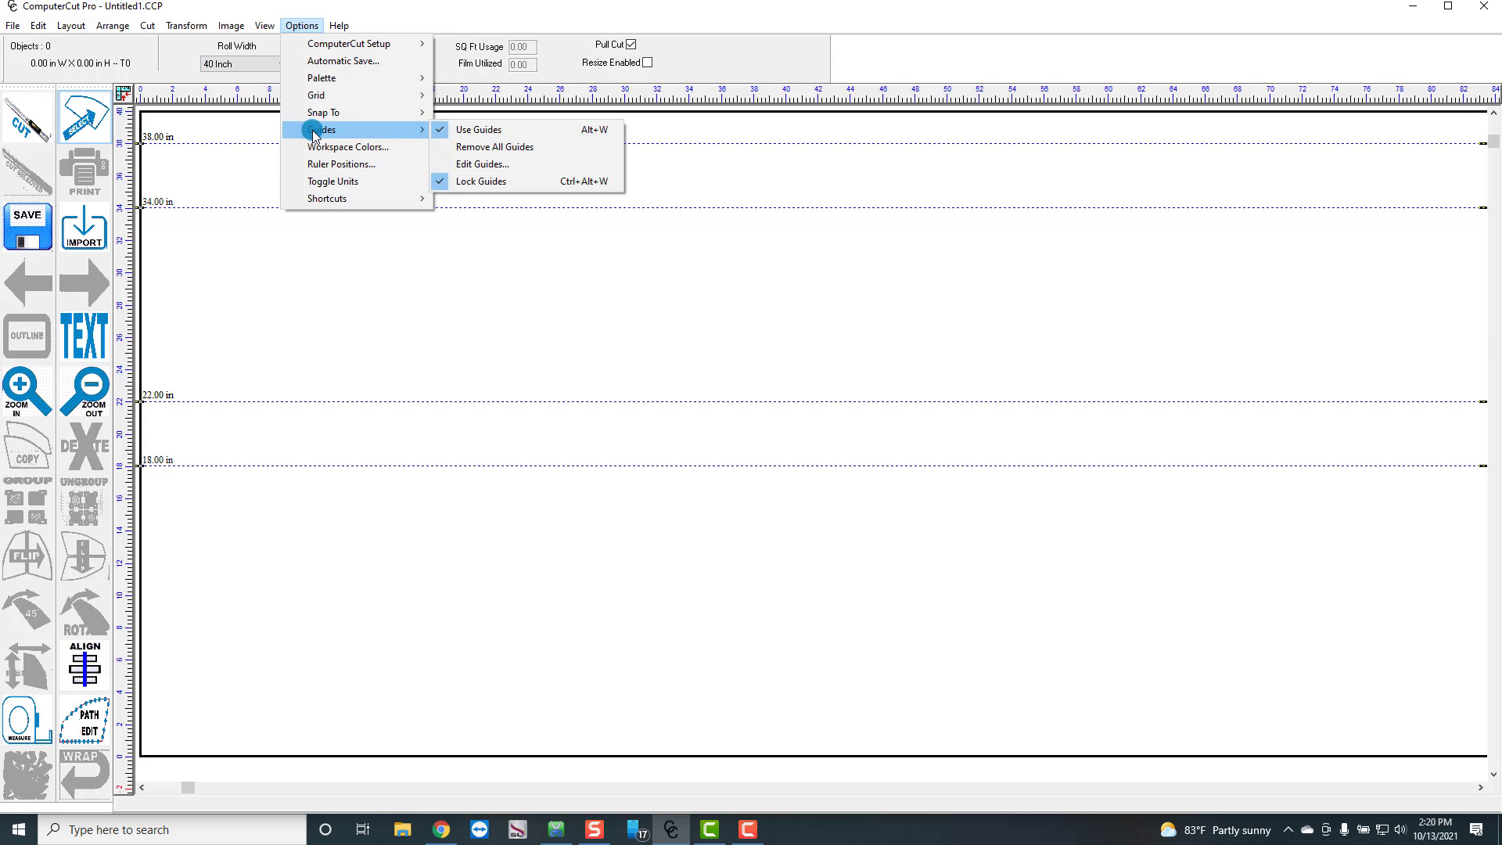
click(475, 186)
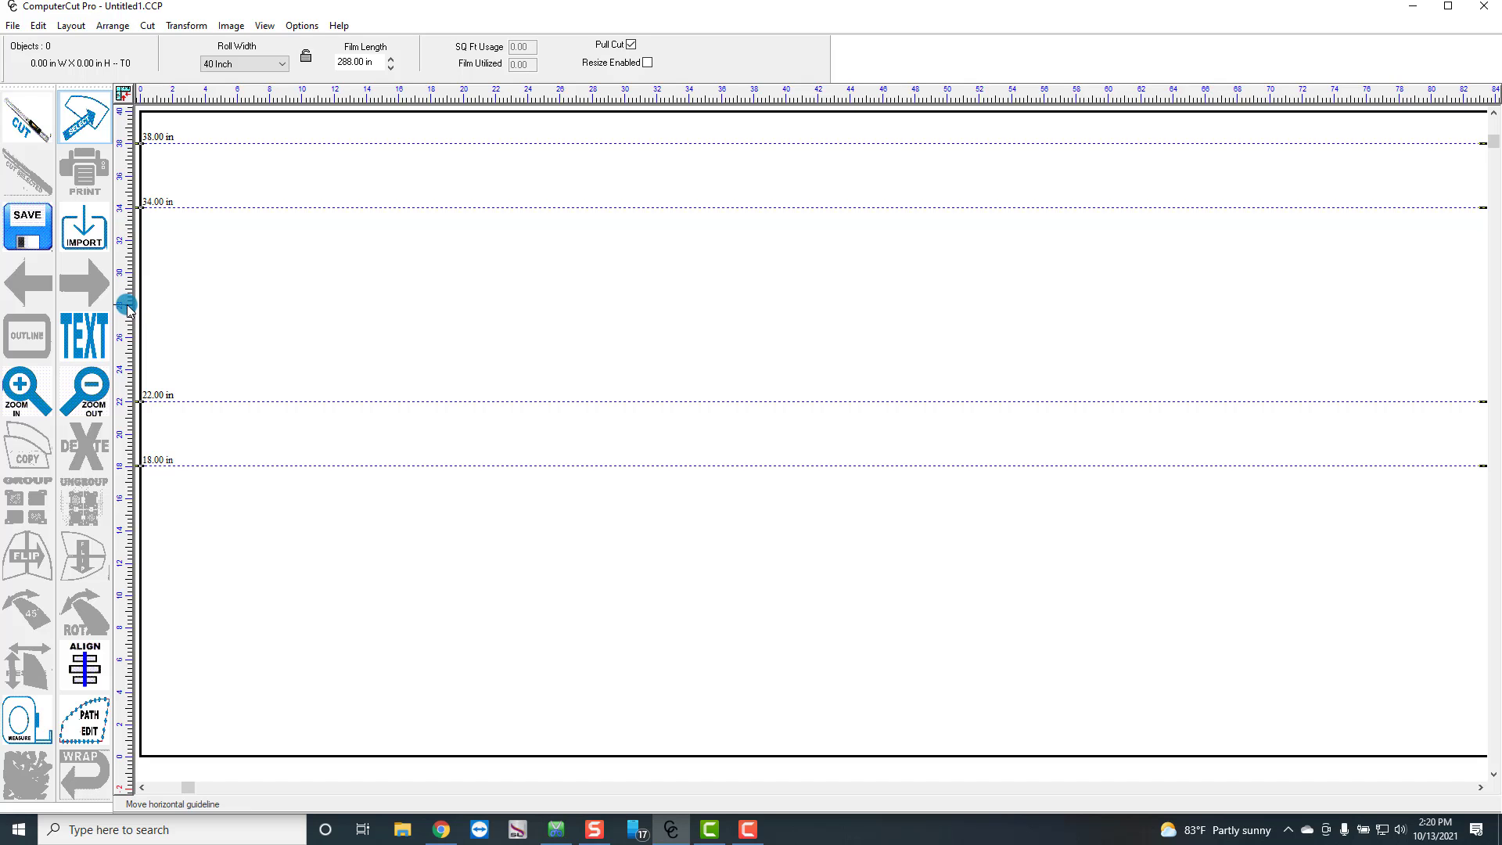
Add a horizontal guide from the ruler at about 28.27 in and delete it through the guide settings
drag(127, 308, 214, 298)
double_click(215, 299)
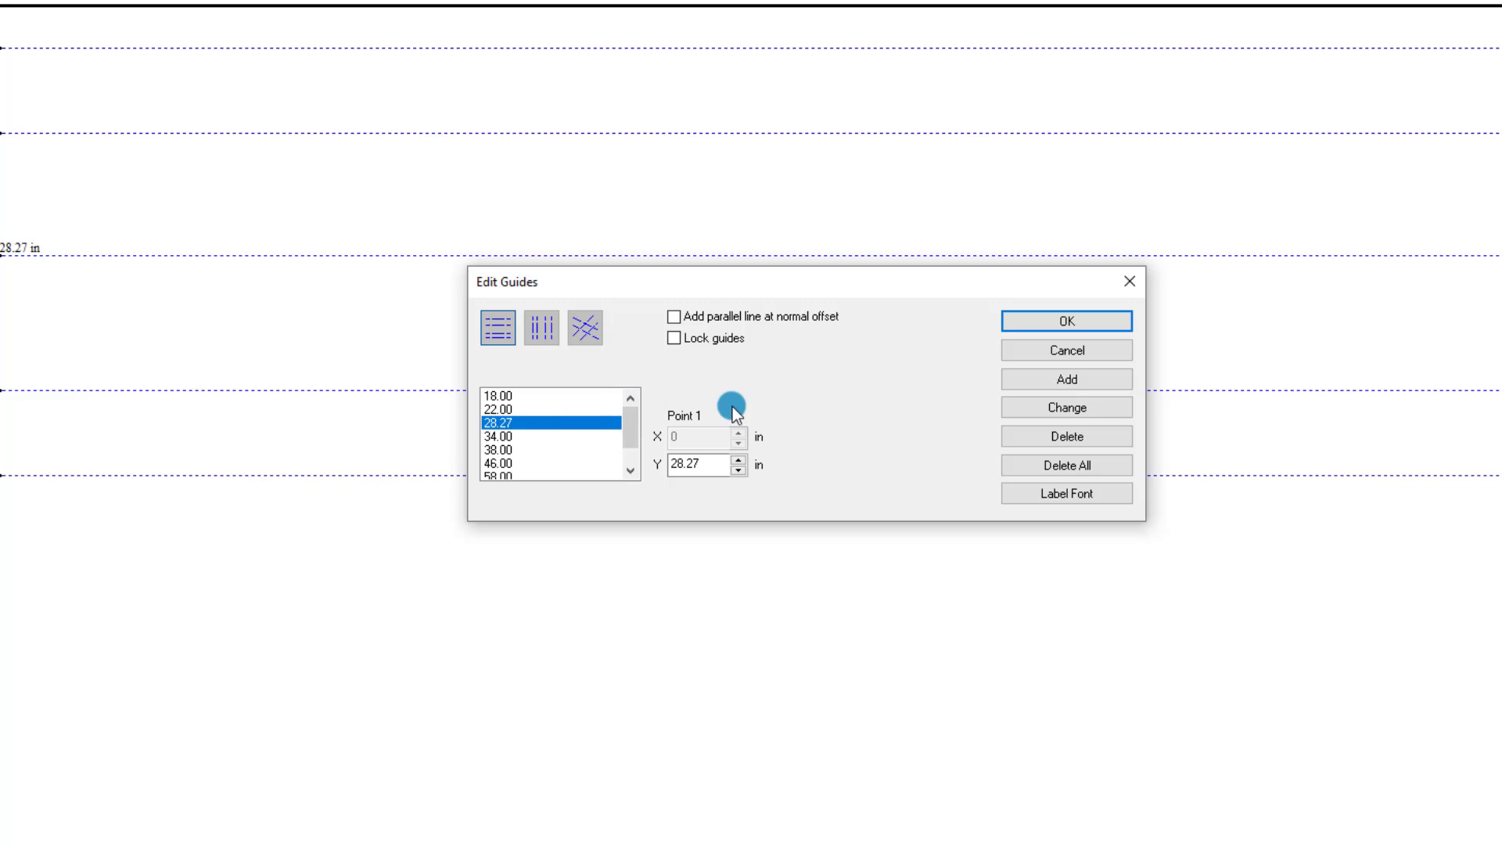
click(1062, 439)
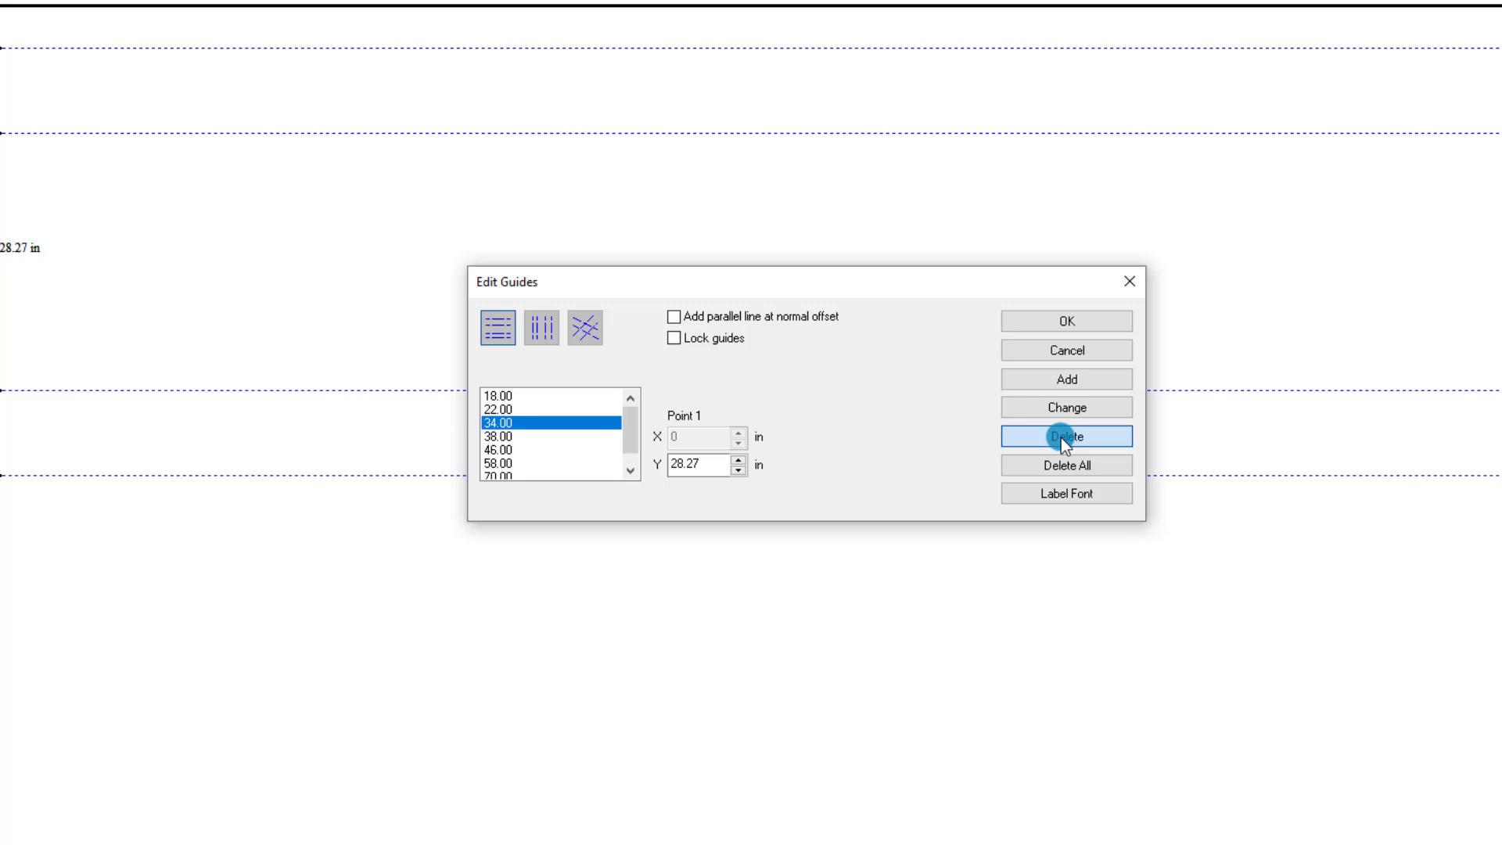
click(1066, 321)
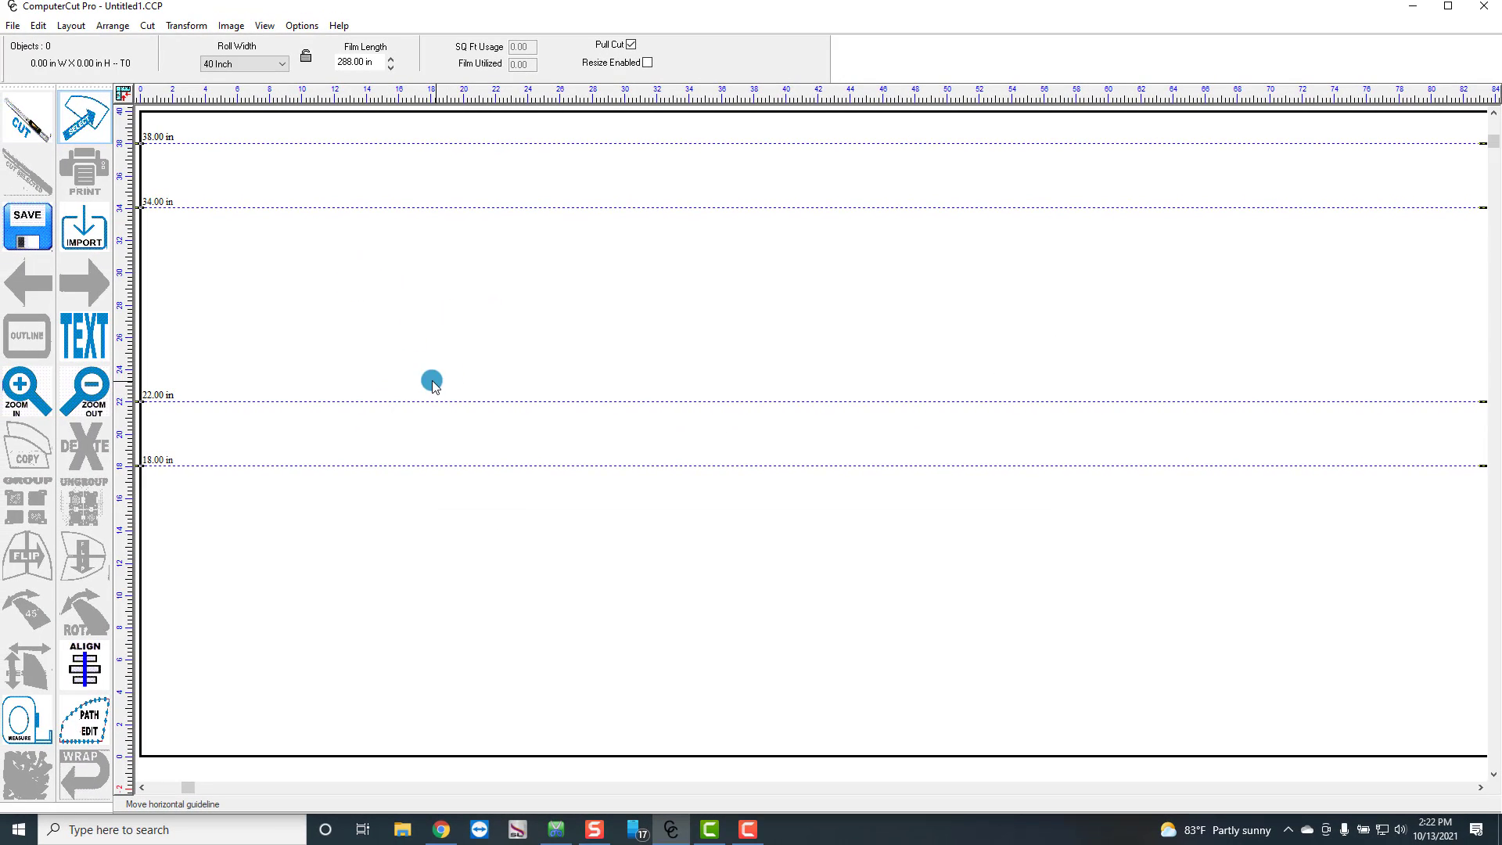
Delete the existing horizontal guide at about 22 in through the guide settings
double_click(198, 399)
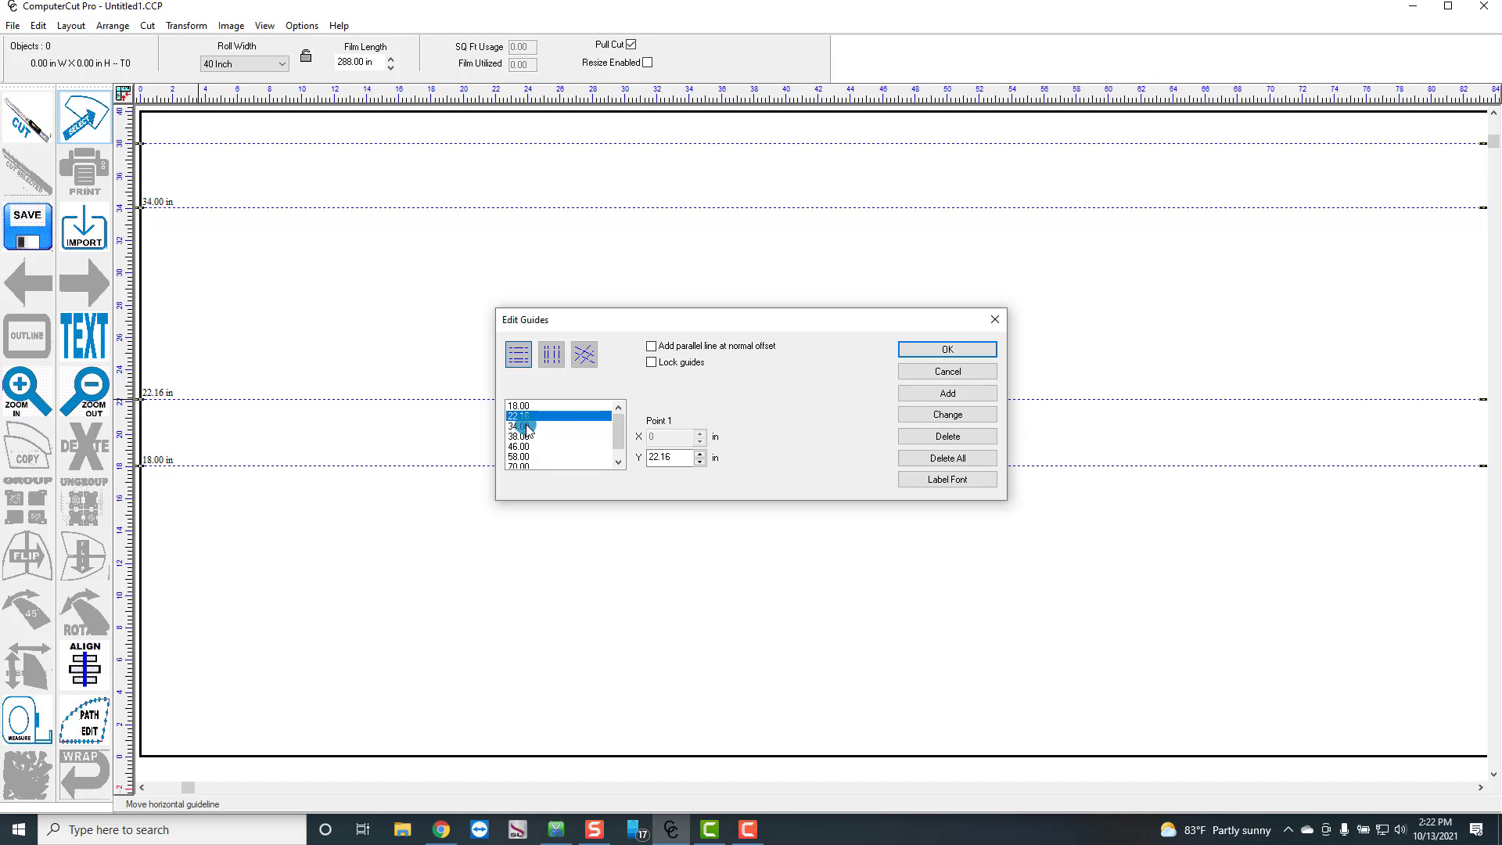
click(943, 436)
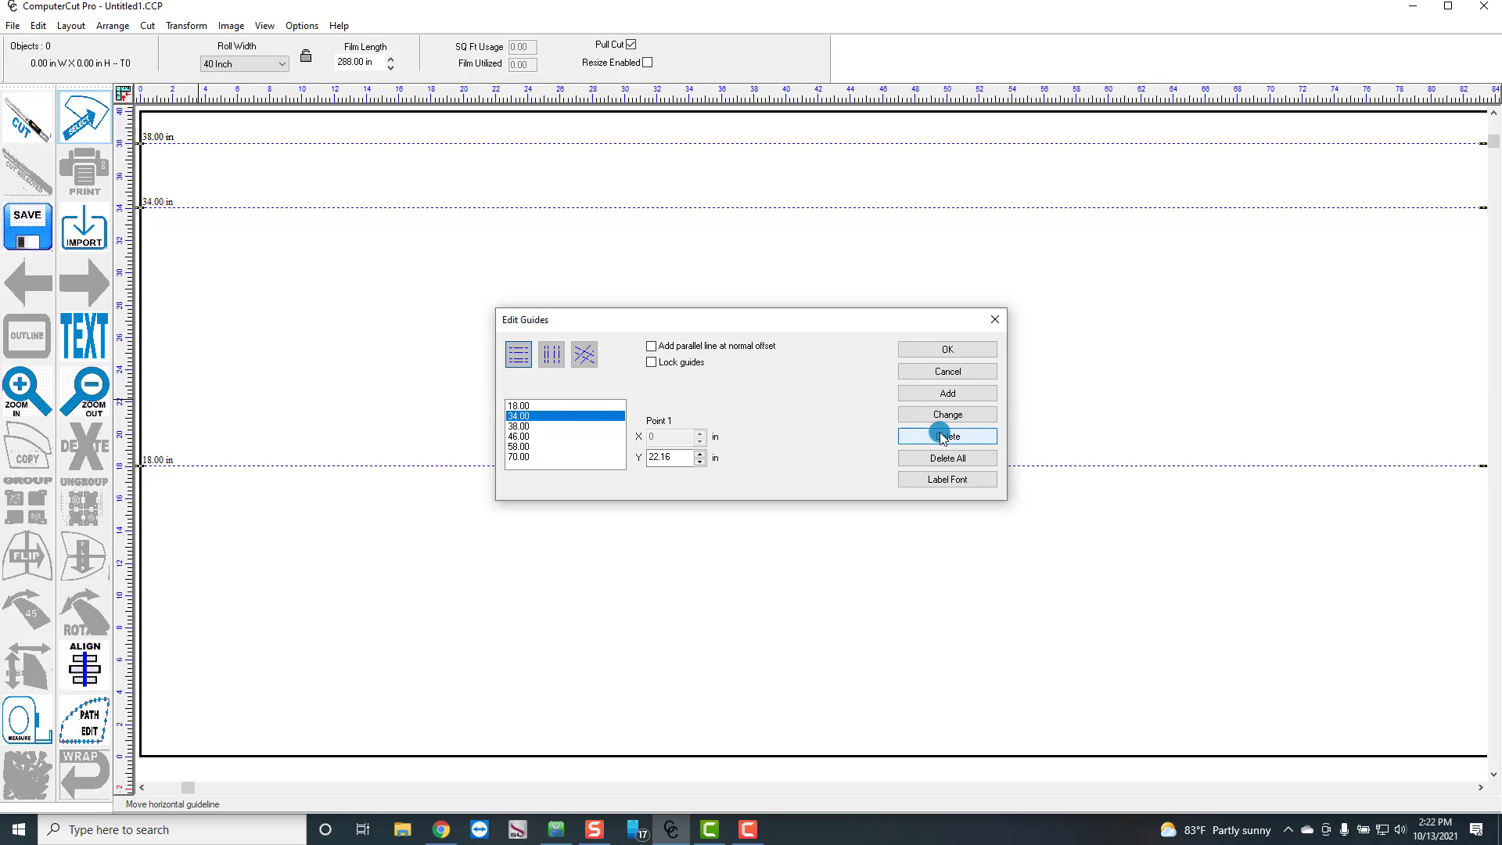
click(942, 350)
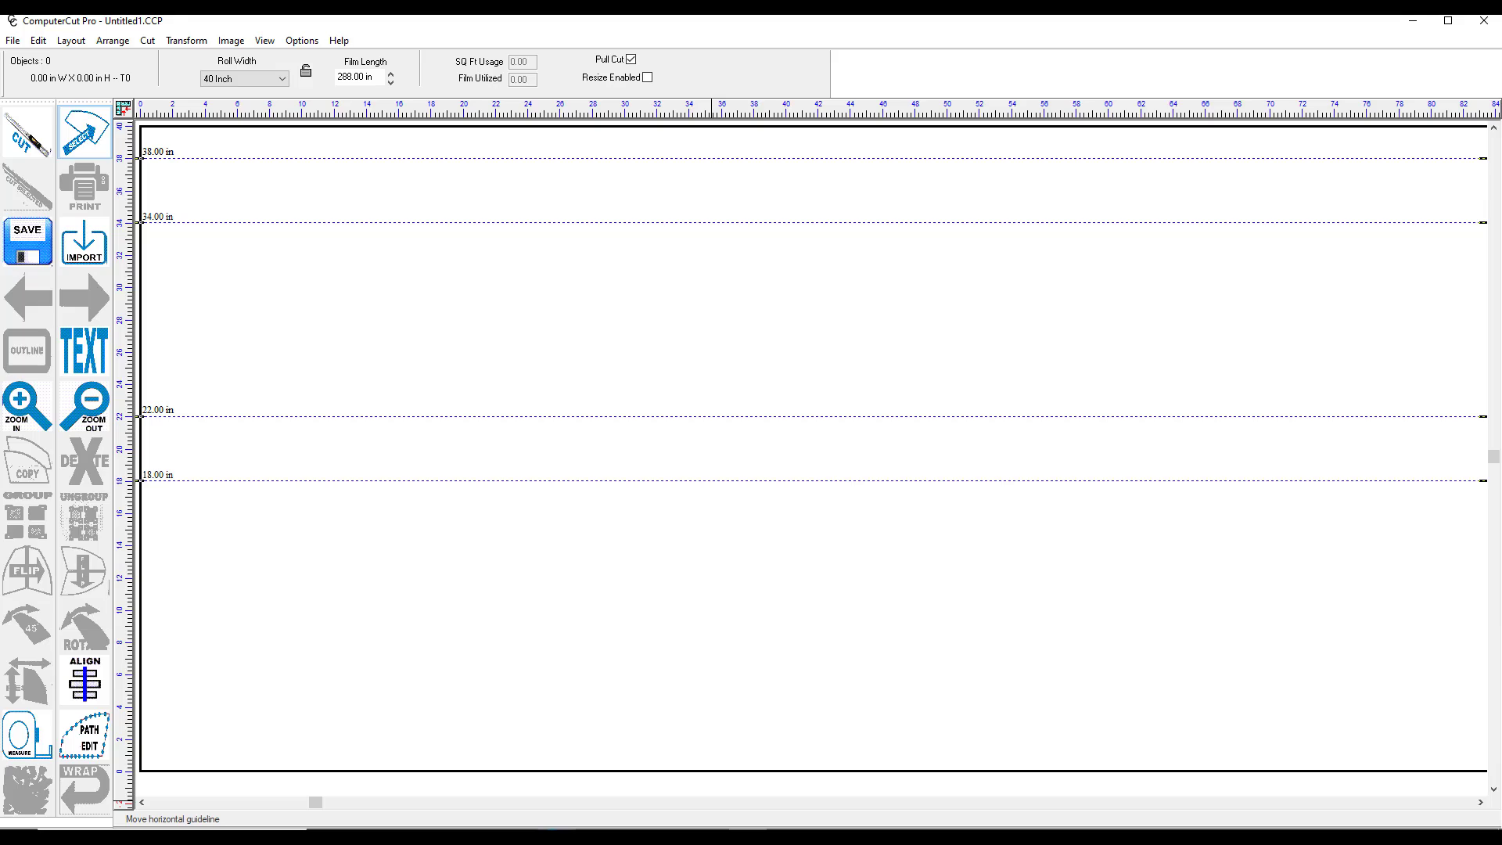
Switch to the ComputerCut Pro pattern database window and select the Auto Window Tinting database
click(565, 837)
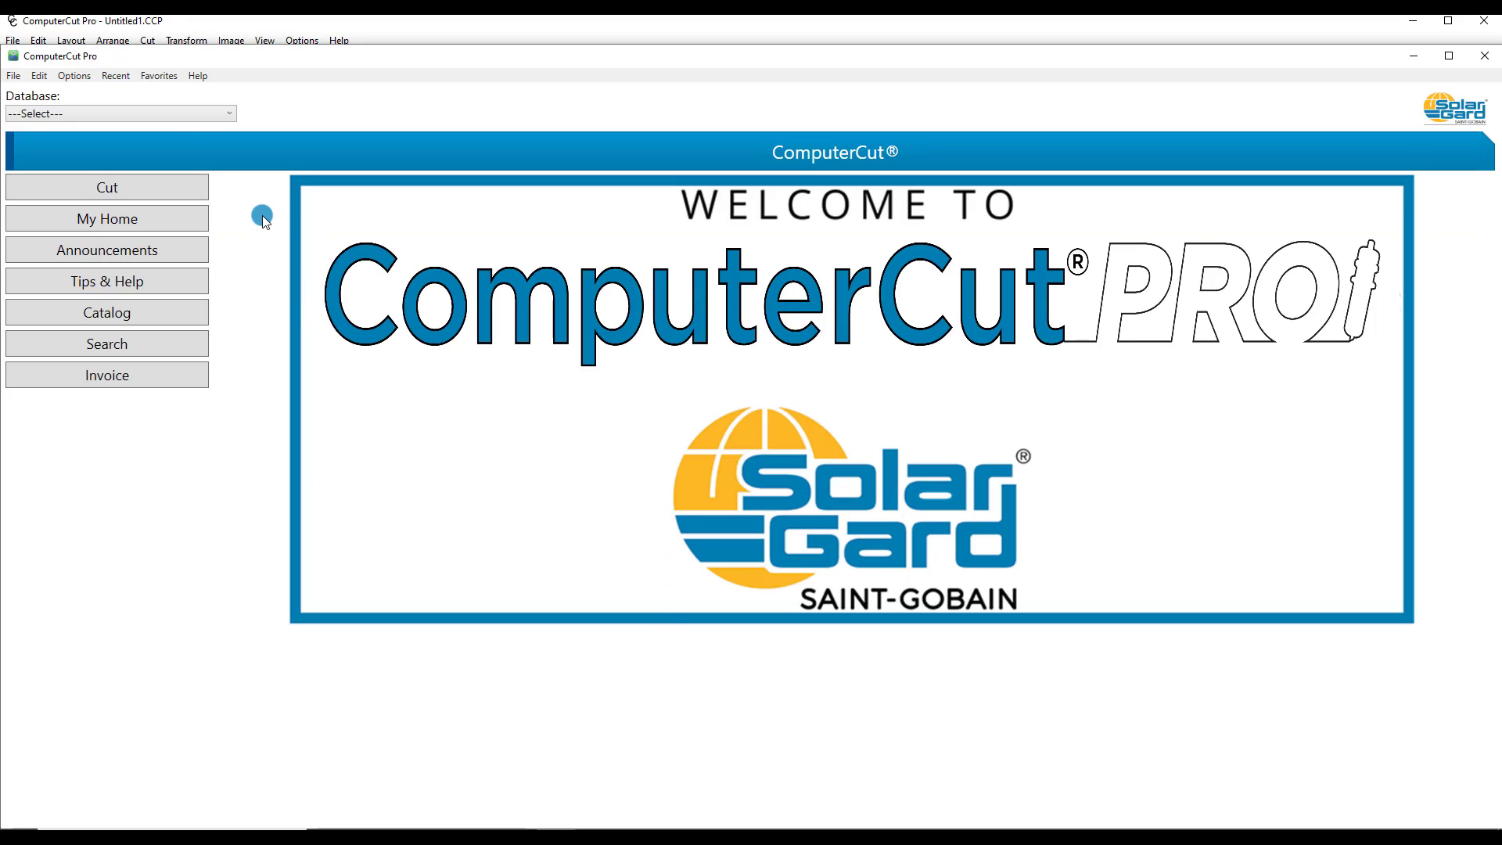
click(180, 114)
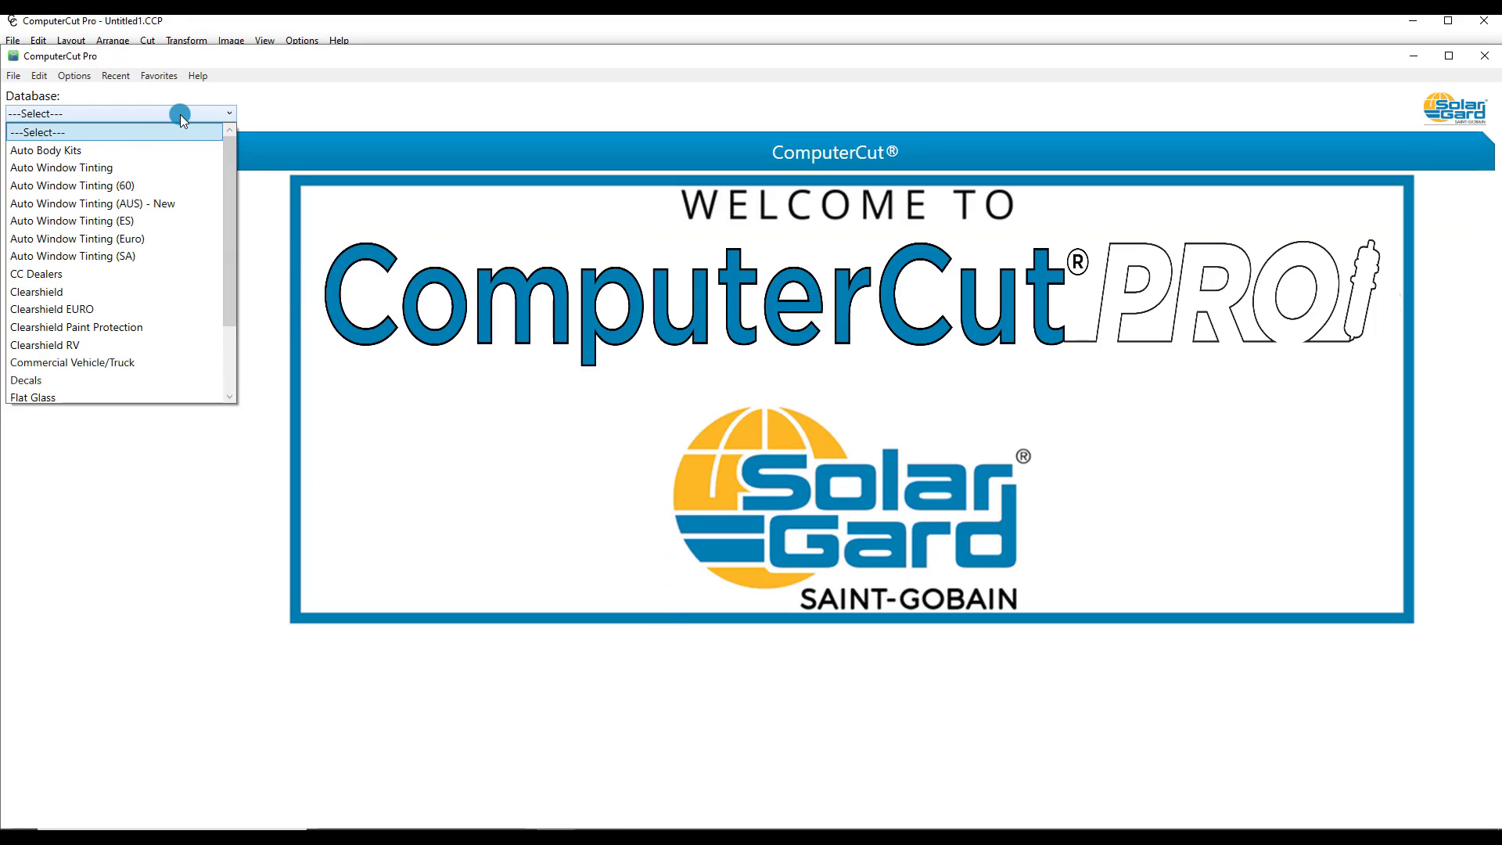
click(113, 168)
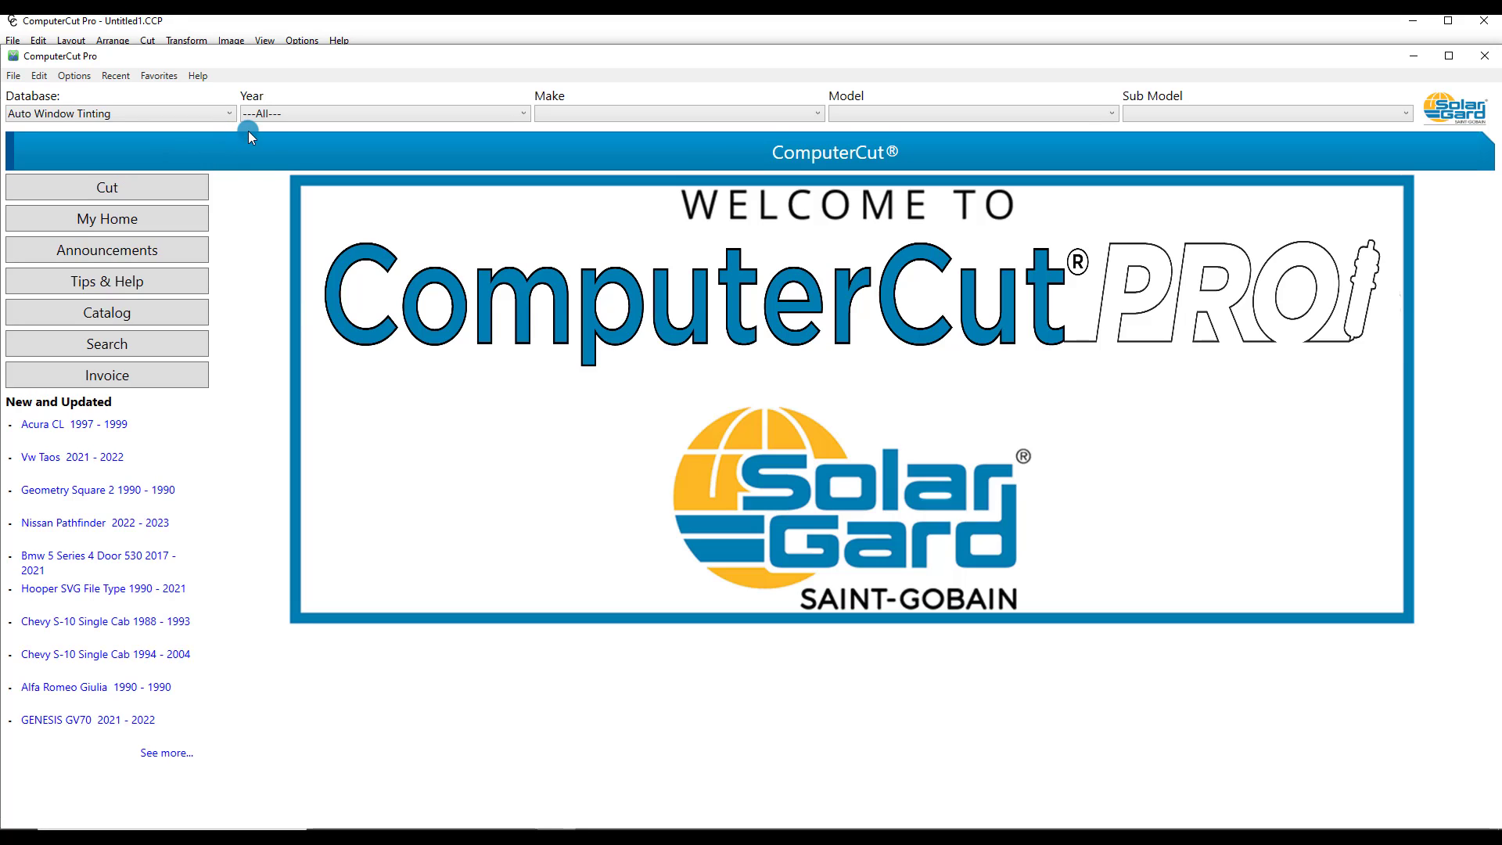
Filter the vehicle patterns to year 2021, make Ford and model Mustang
click(290, 114)
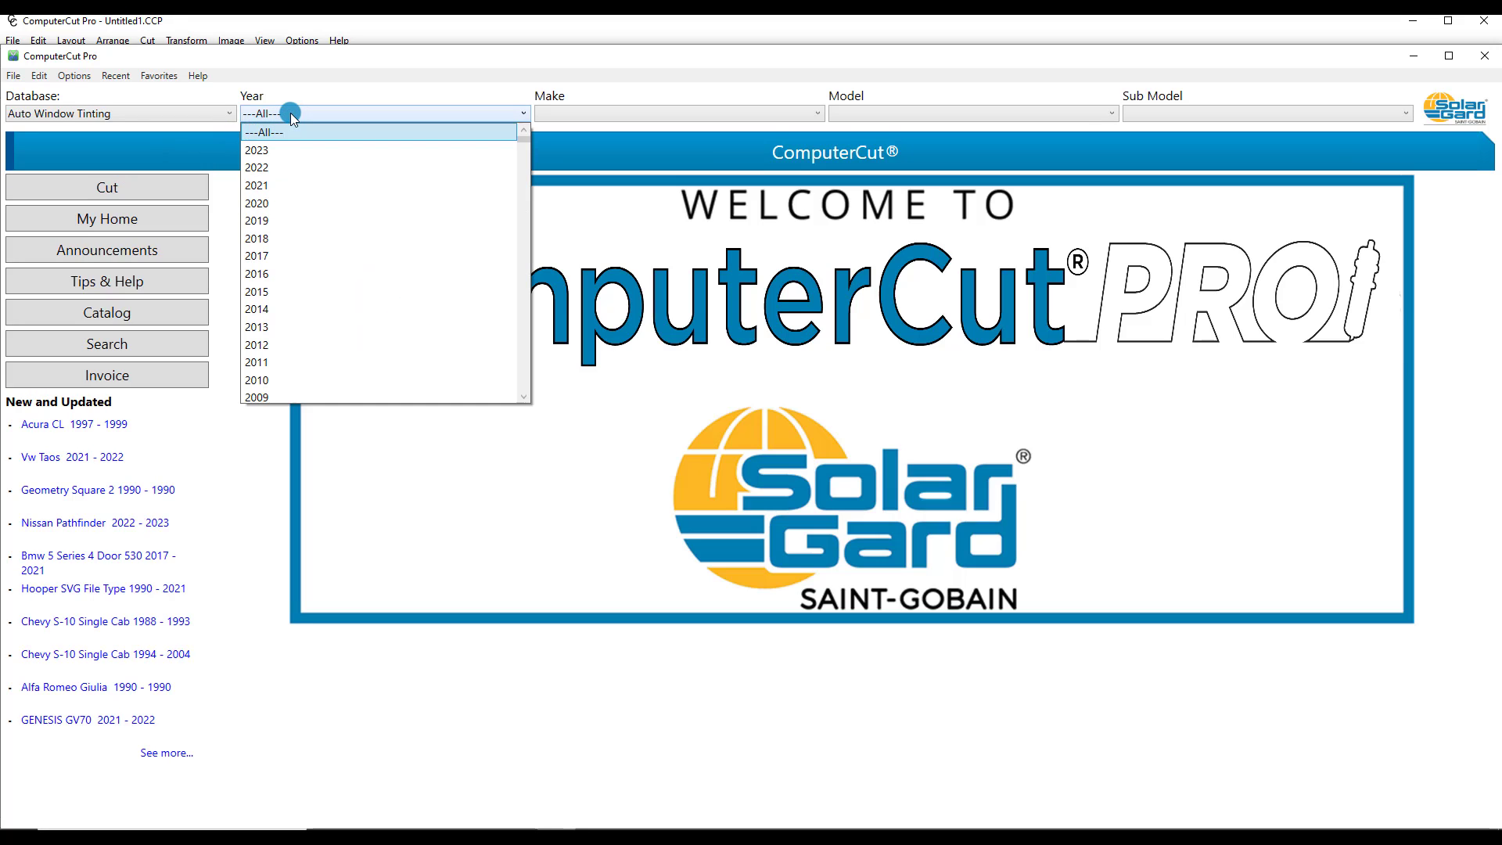
click(275, 182)
click(585, 114)
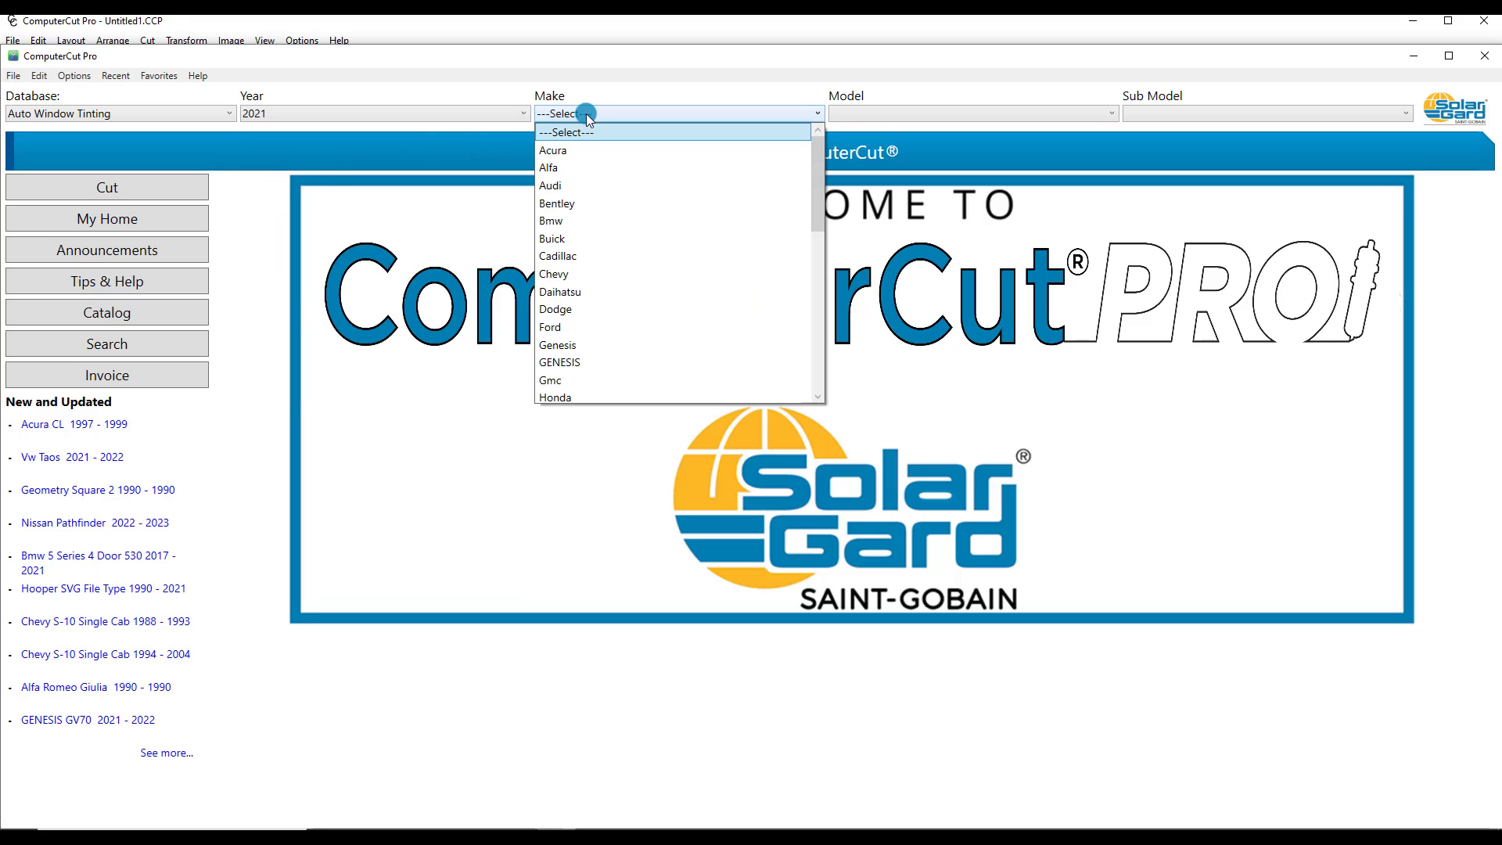
click(554, 327)
click(877, 112)
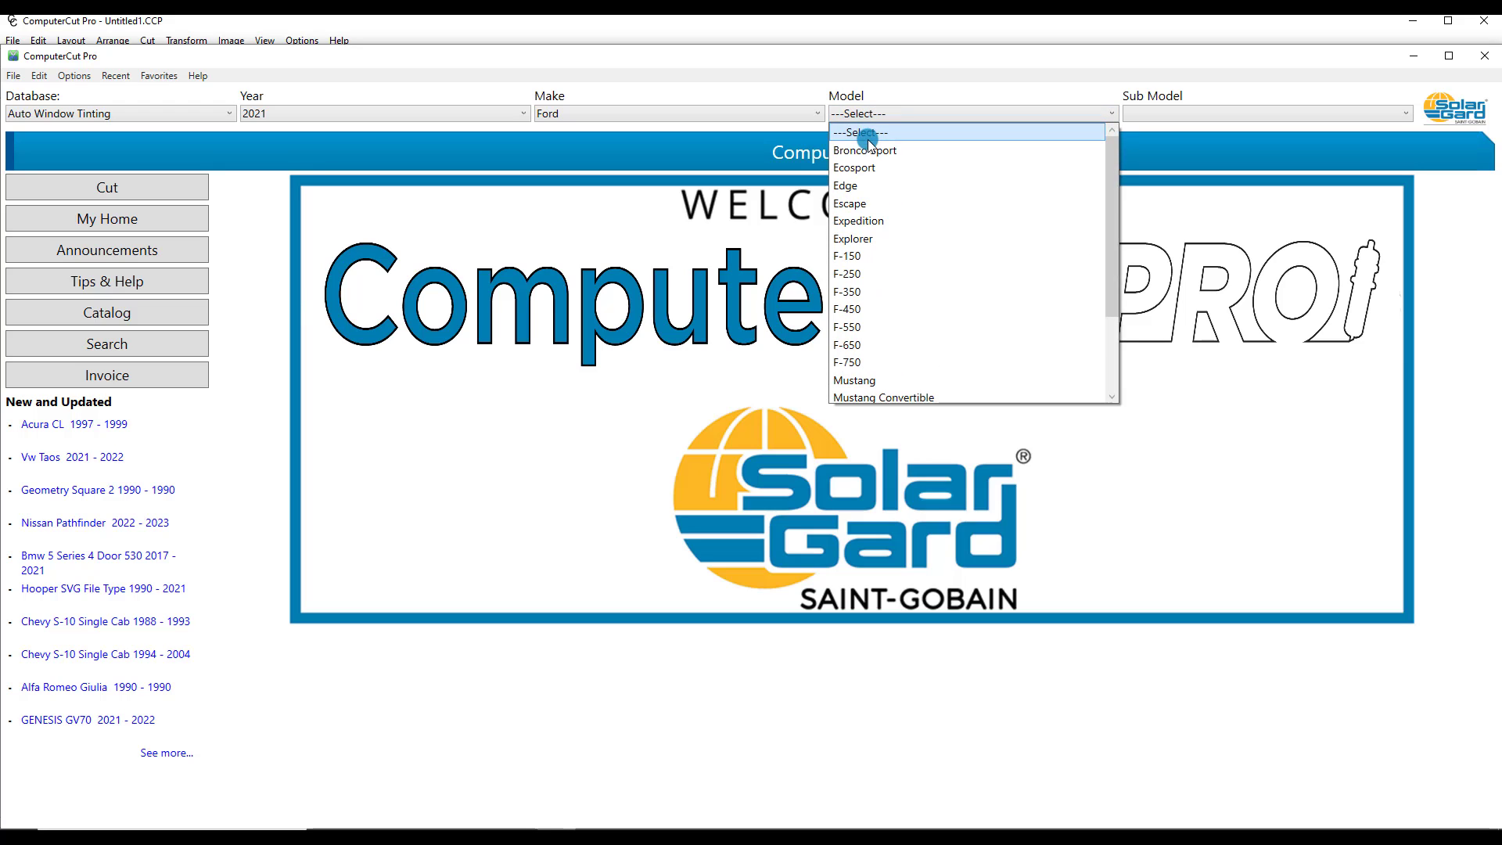
click(859, 381)
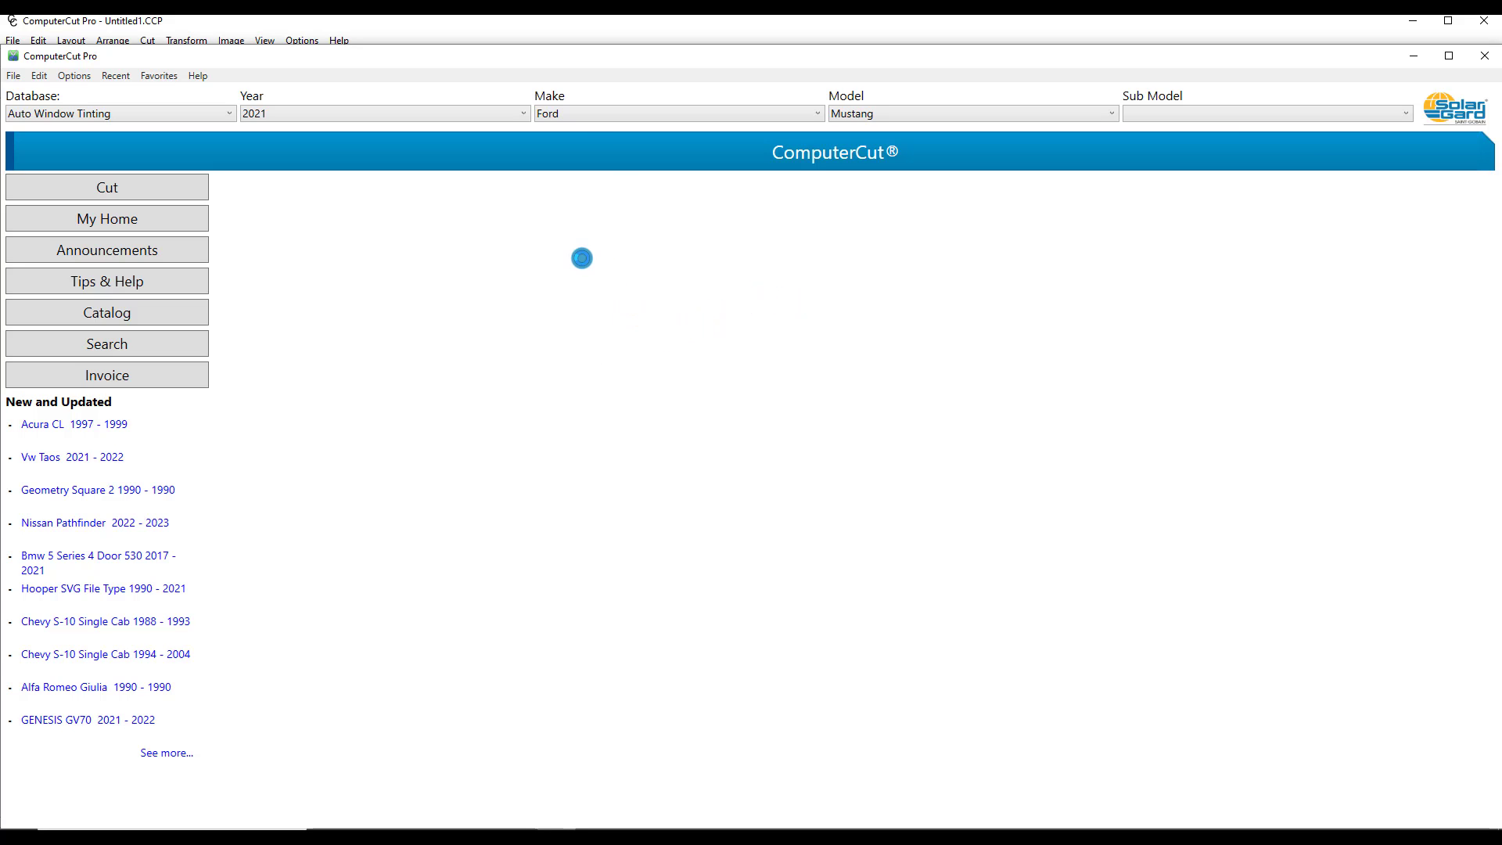
Maximize the pattern window and send the black and red front side-window patterns of the 2015 - 2021 Ford Mustang to the cut layout
click(1450, 57)
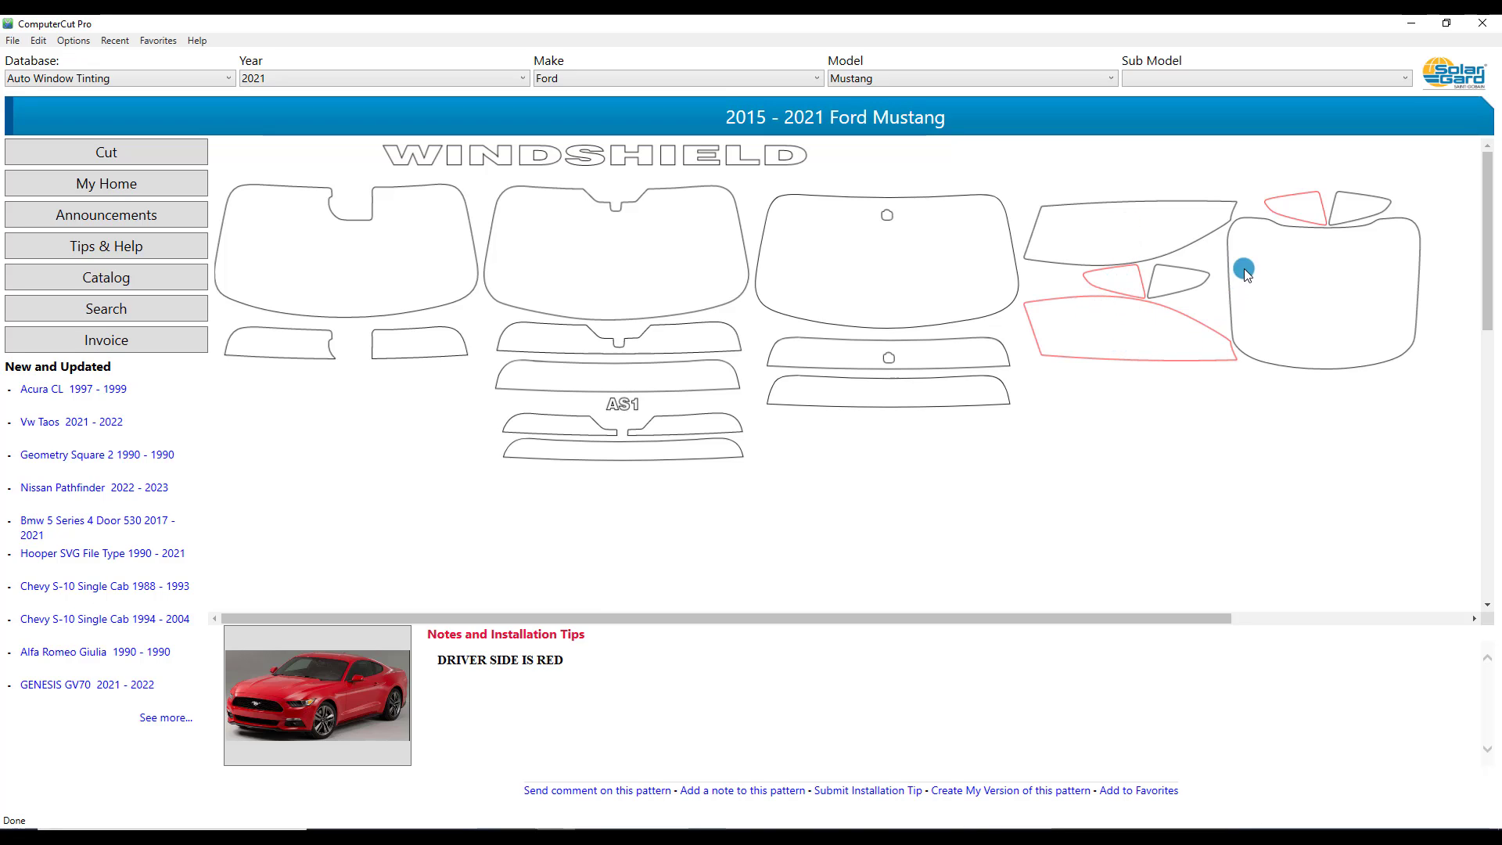
click(1130, 334)
click(1124, 244)
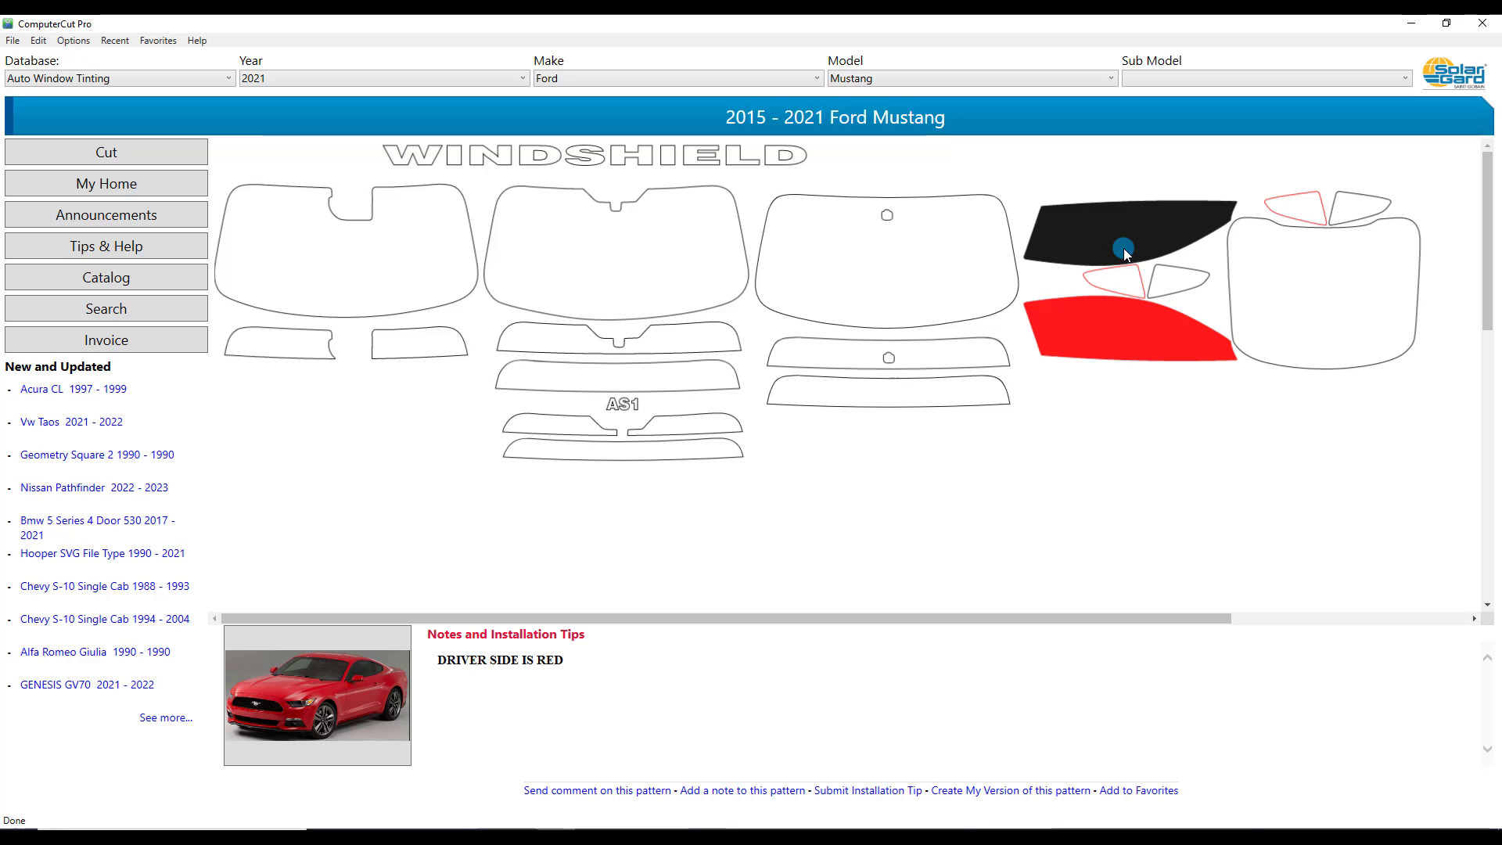
click(177, 155)
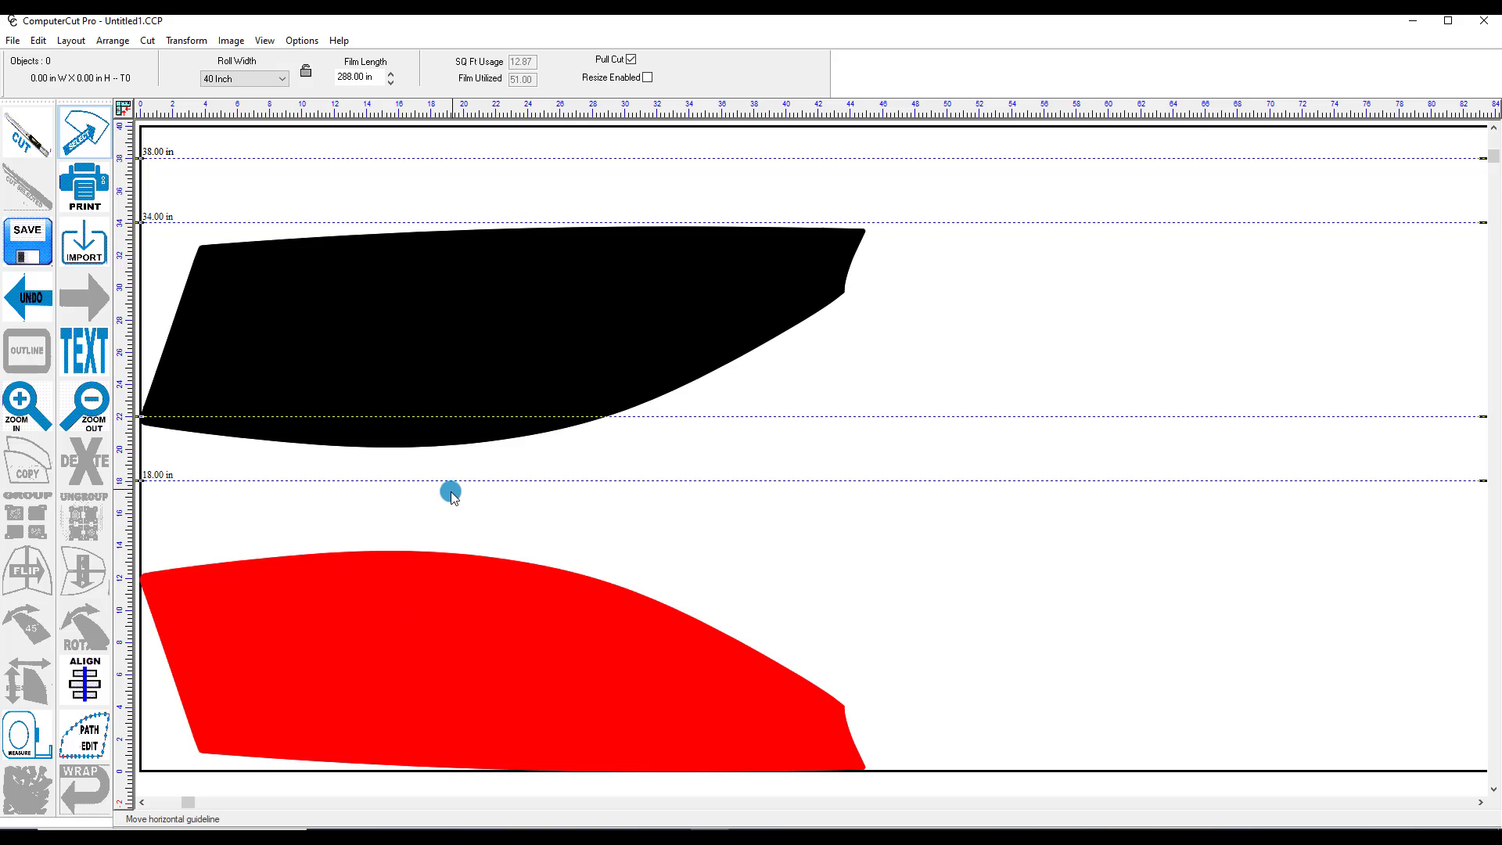
Move the black window pattern up so its lower edge rests on the 22 in guide, and rotate it slightly clockwise
click(423, 342)
drag(422, 342, 459, 230)
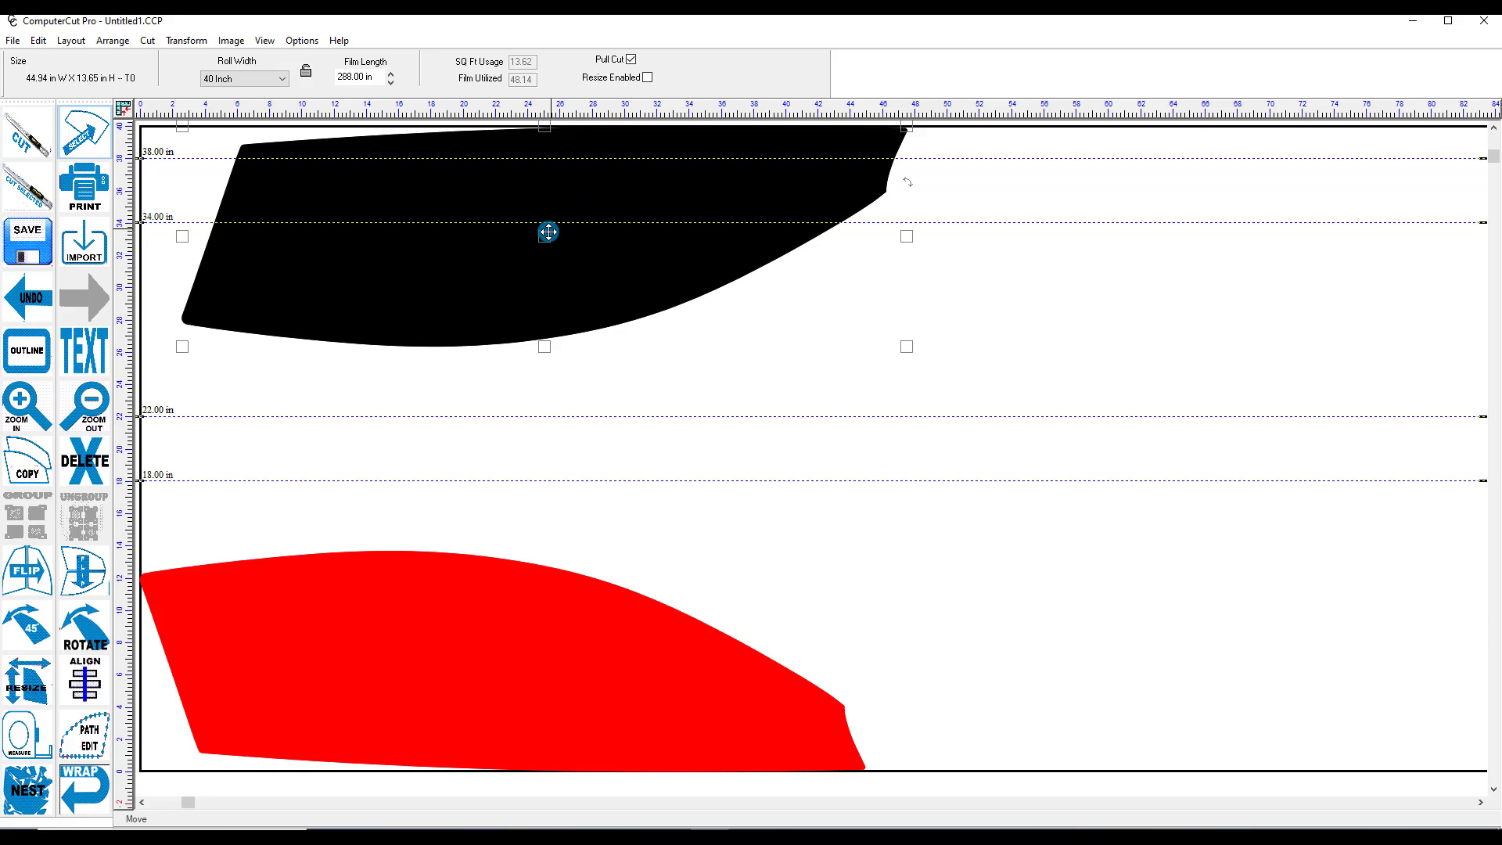
drag(546, 232, 514, 307)
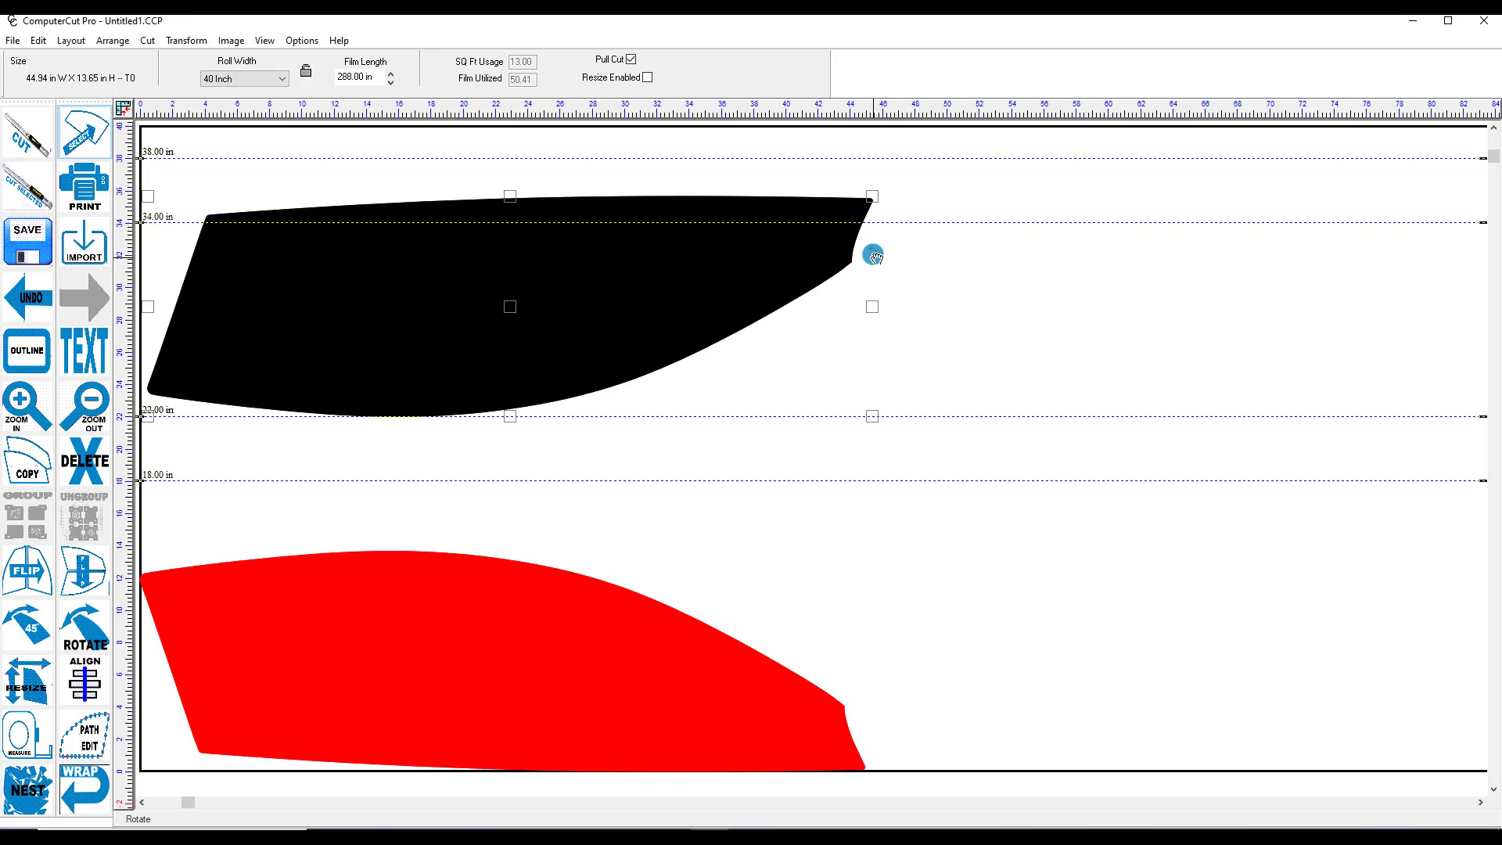
mouse_move(871, 249)
mouse_down()
mouse_move(871, 300)
mouse_move(874, 250)
mouse_up()
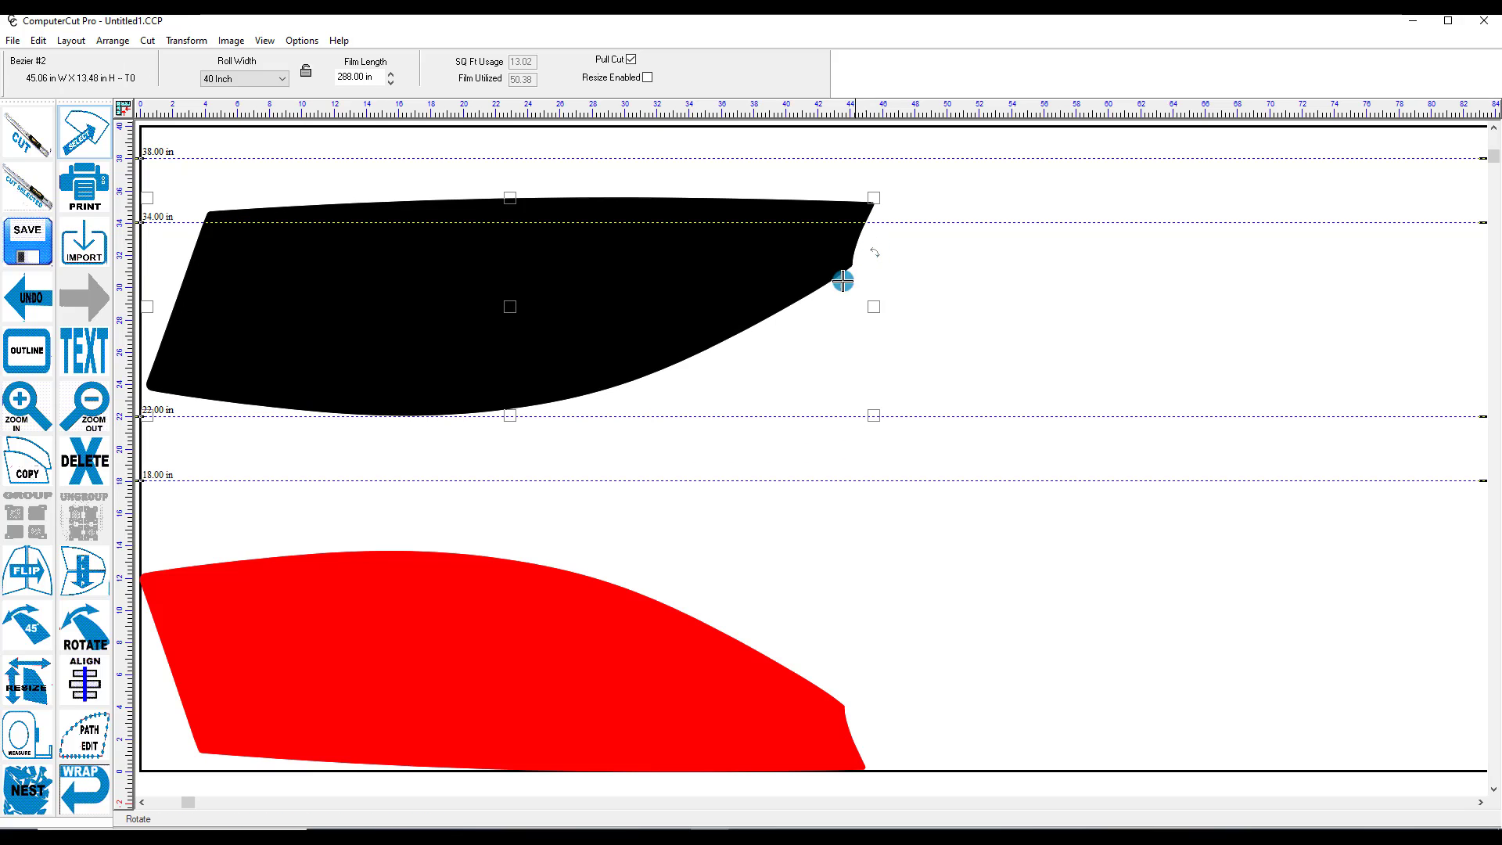
Select the red window pattern and the black window pattern in turn with the Select tool
click(618, 612)
drag(626, 595, 618, 609)
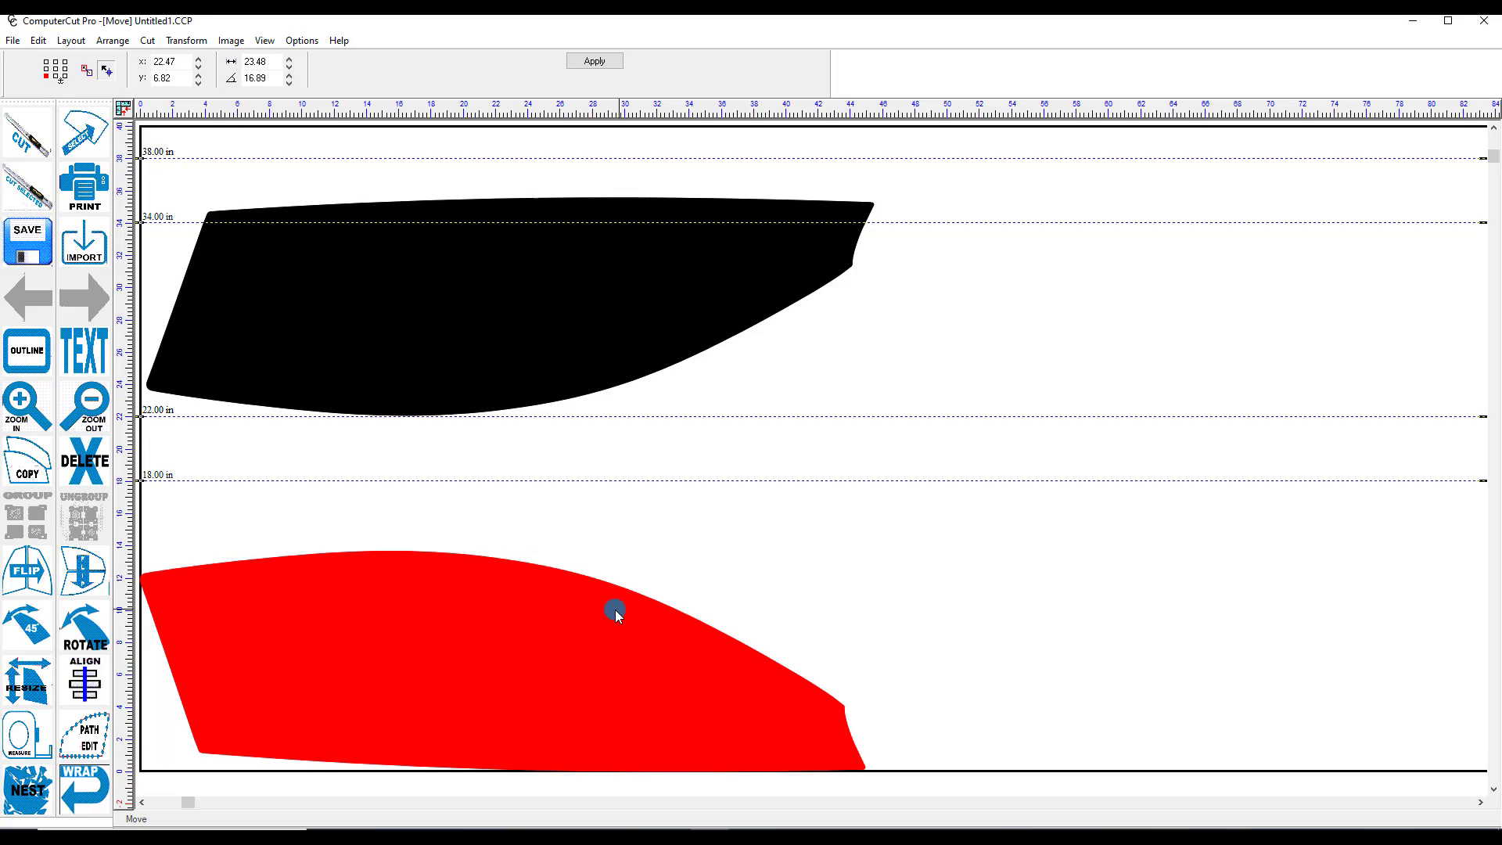
click(615, 608)
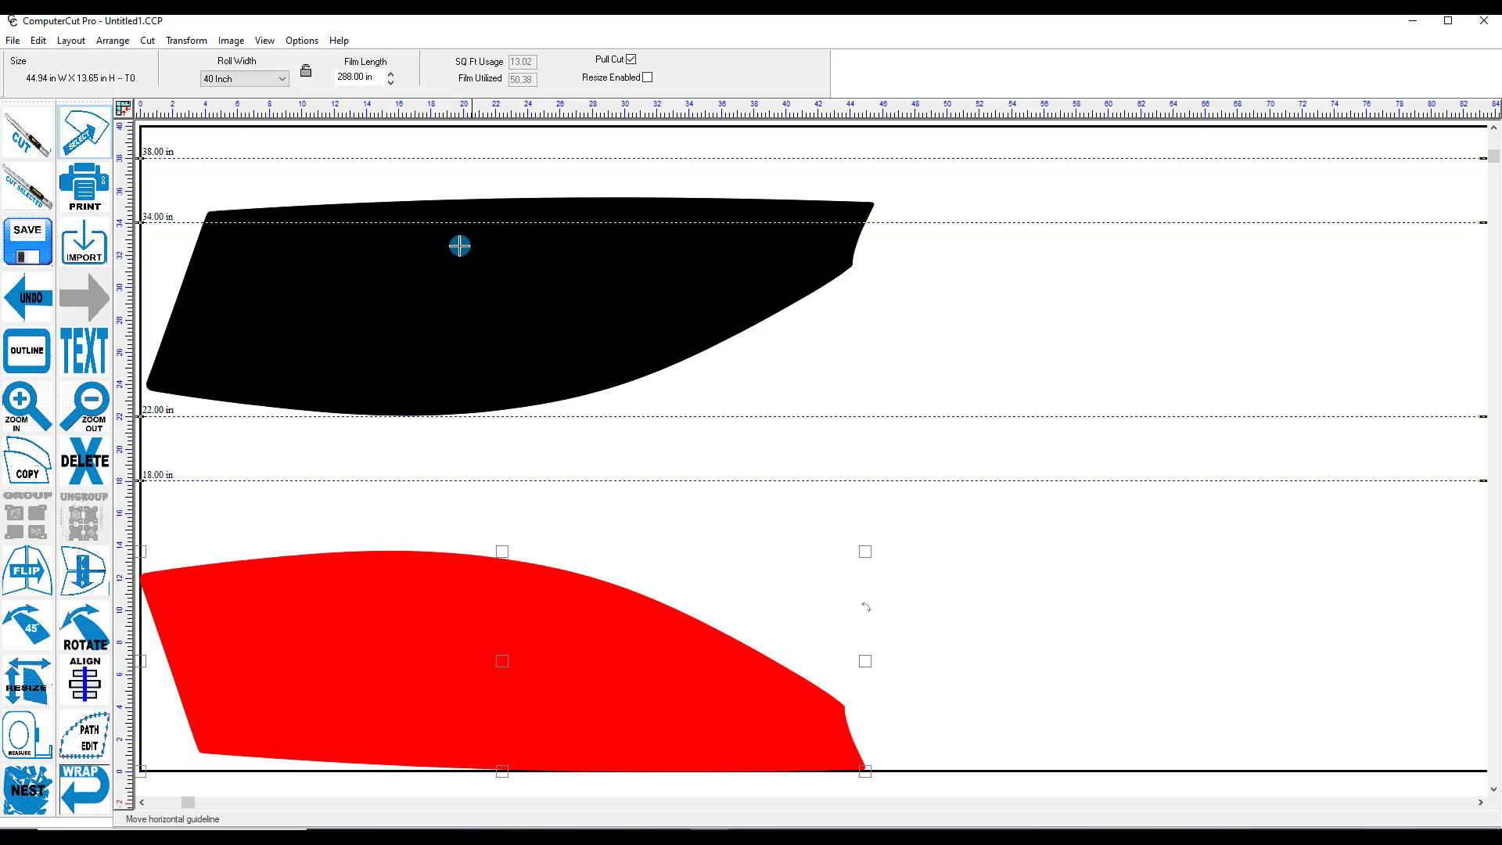
click(631, 60)
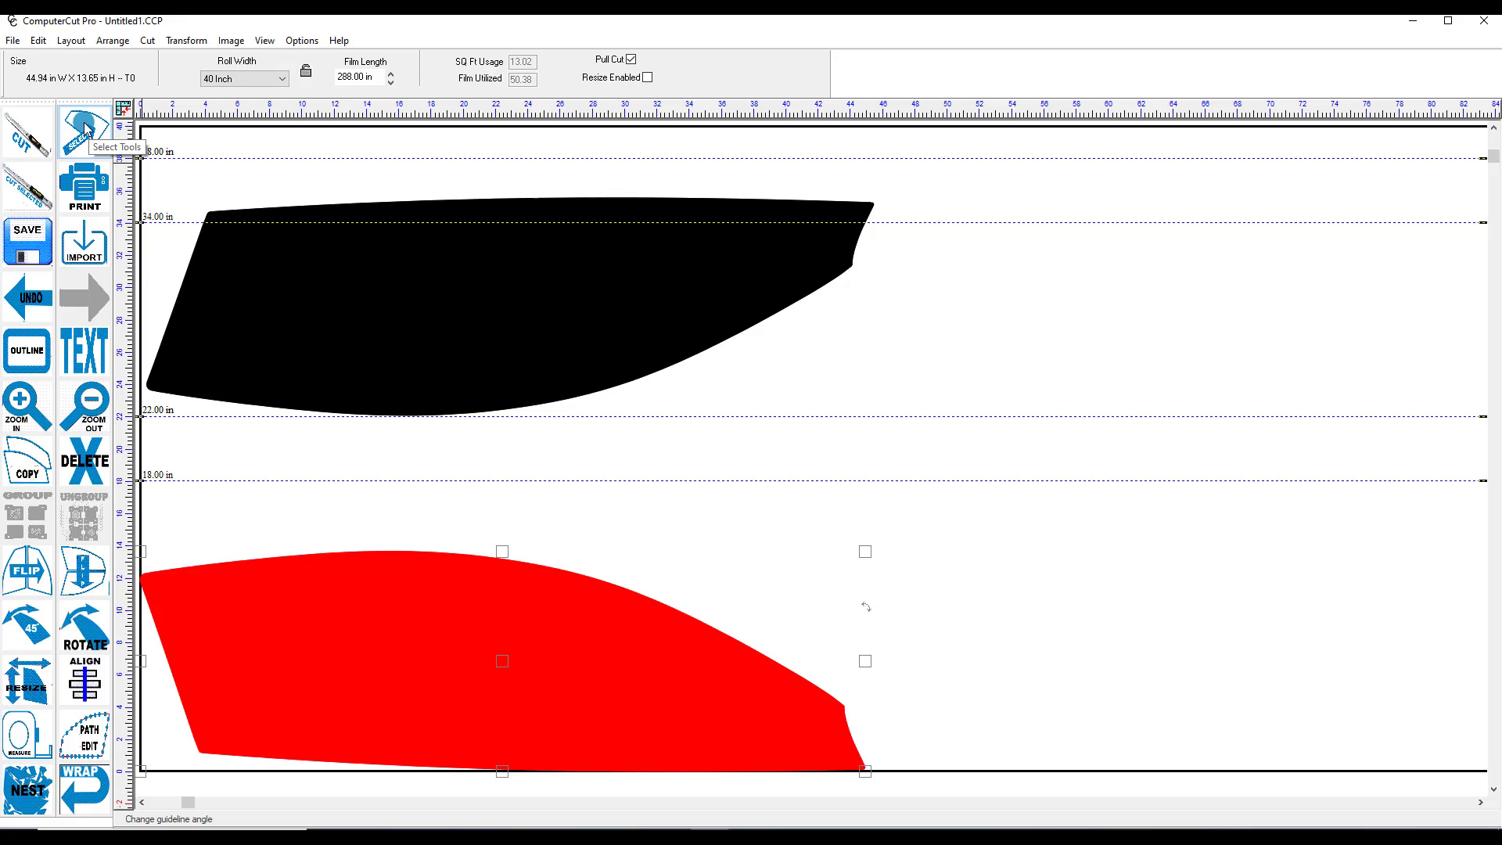
click(259, 252)
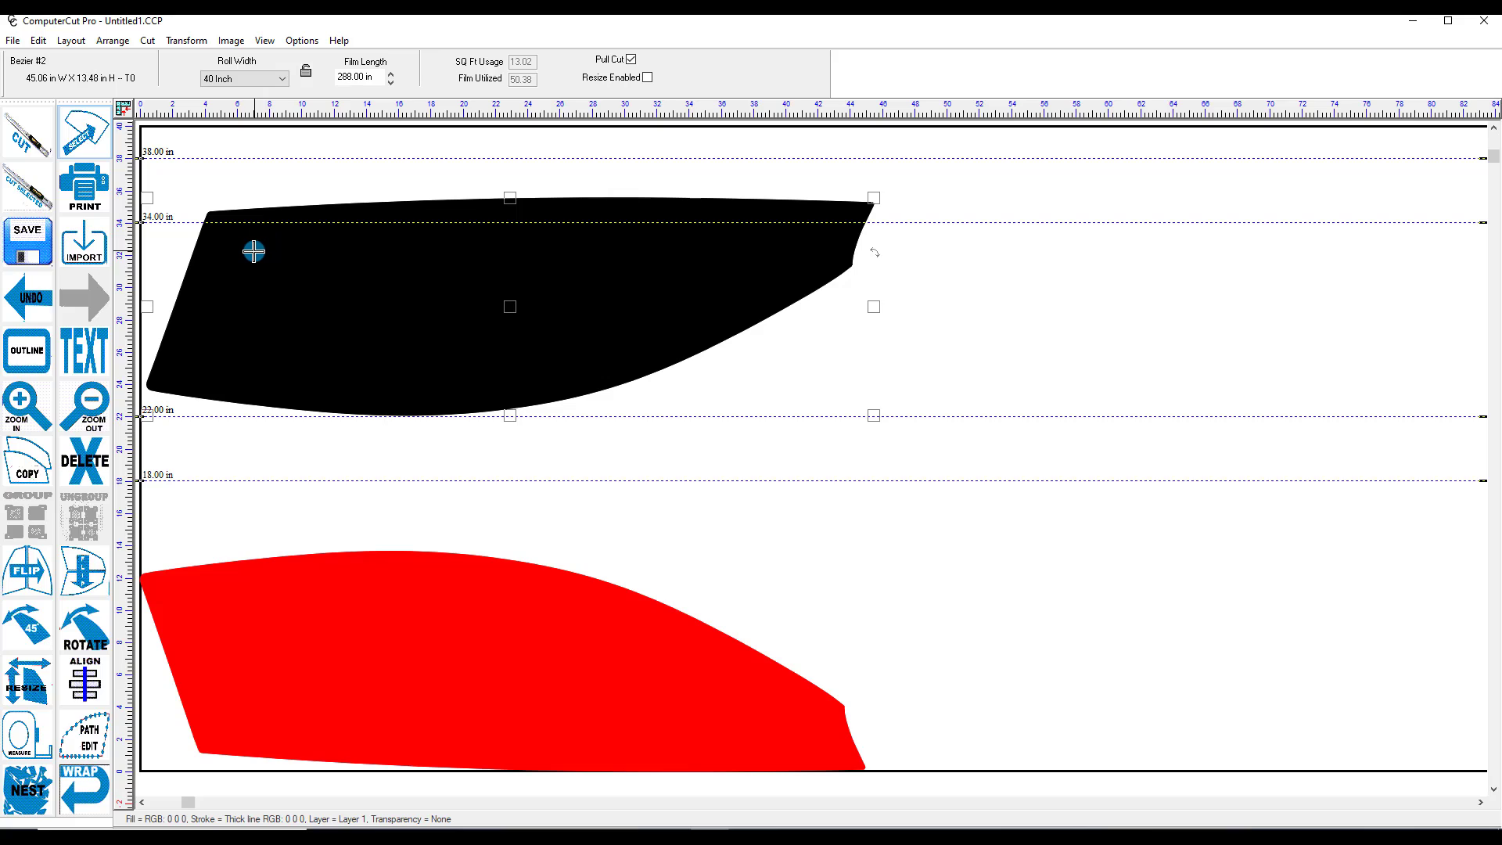
click(359, 597)
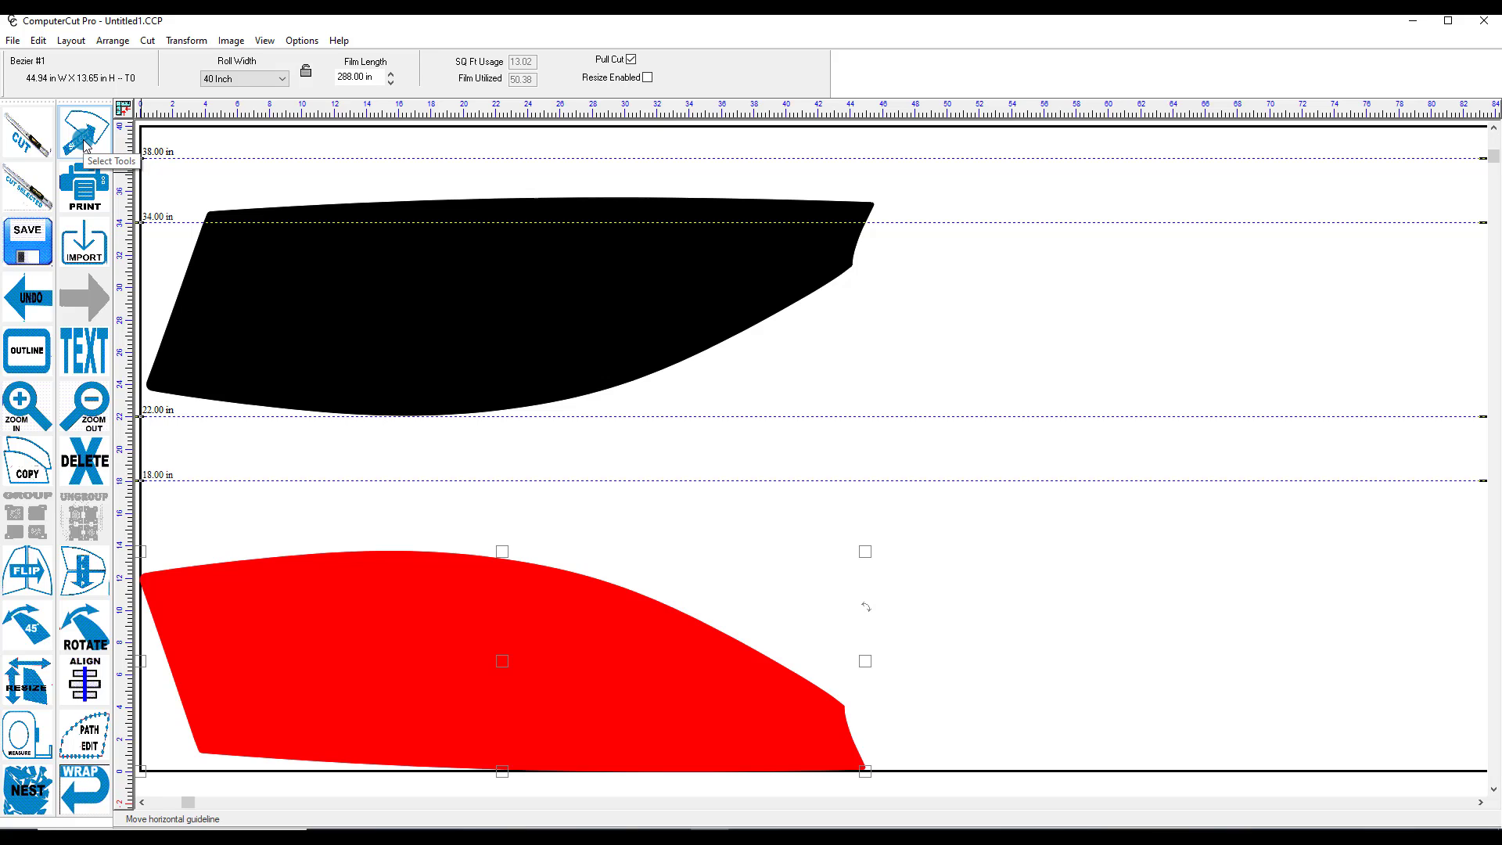
click(35, 154)
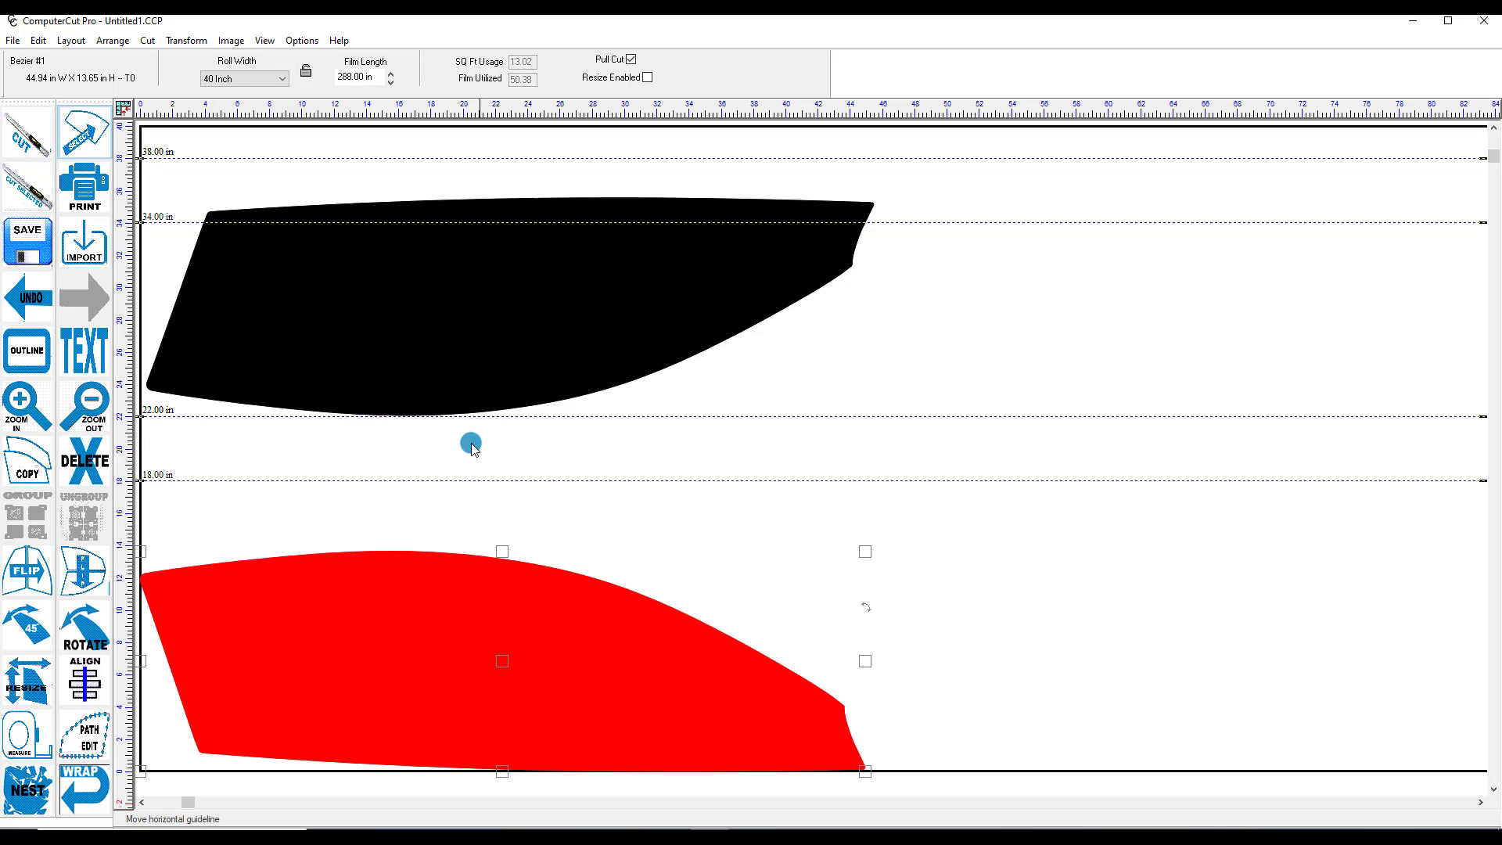
Move the black pattern over the red one and back up so it sits between the 22 in and 38 in guides
click(292, 219)
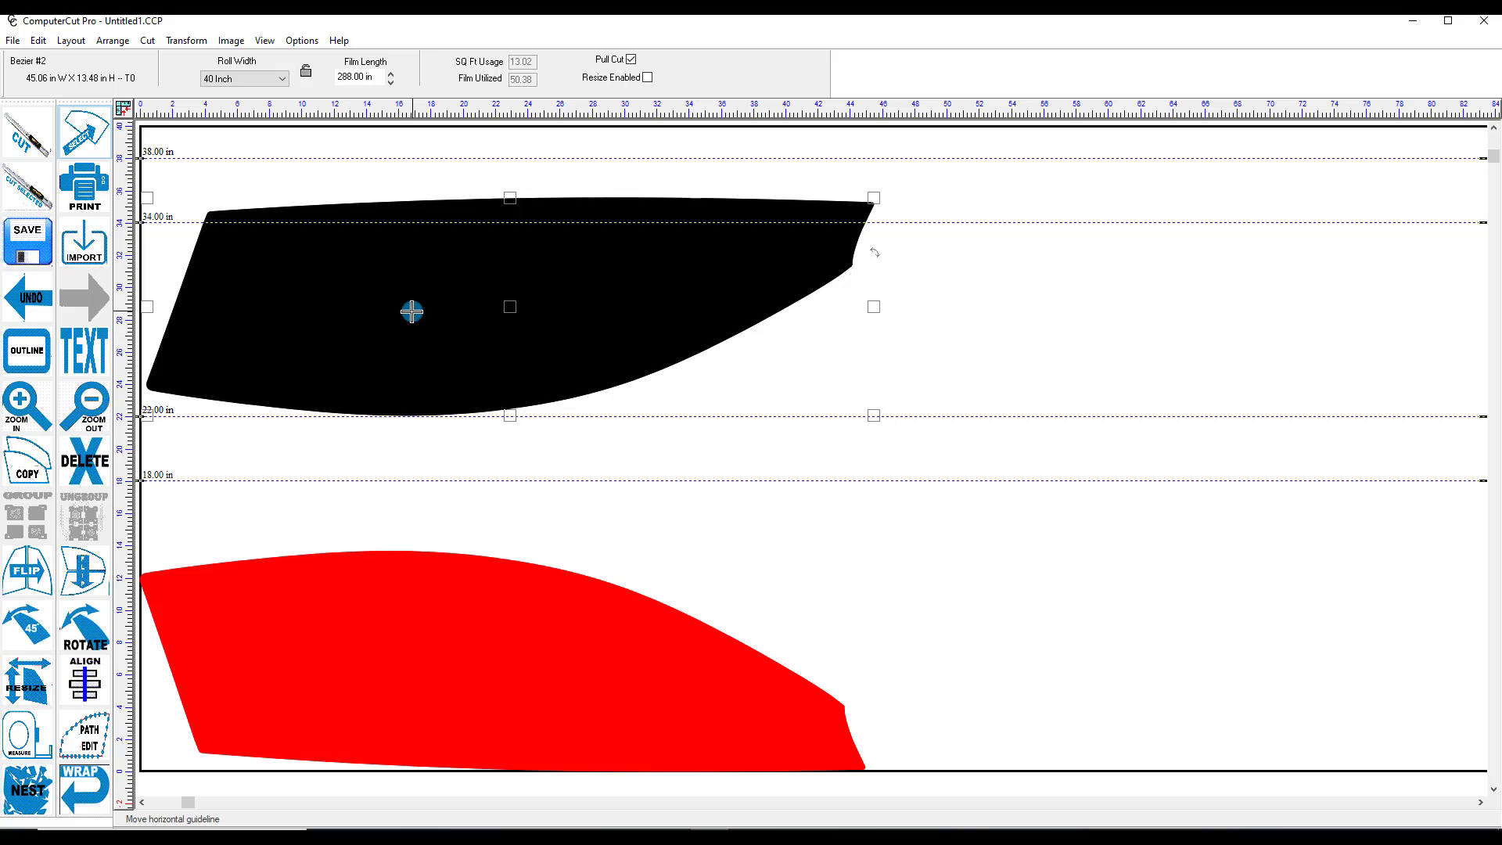
drag(412, 312, 353, 670)
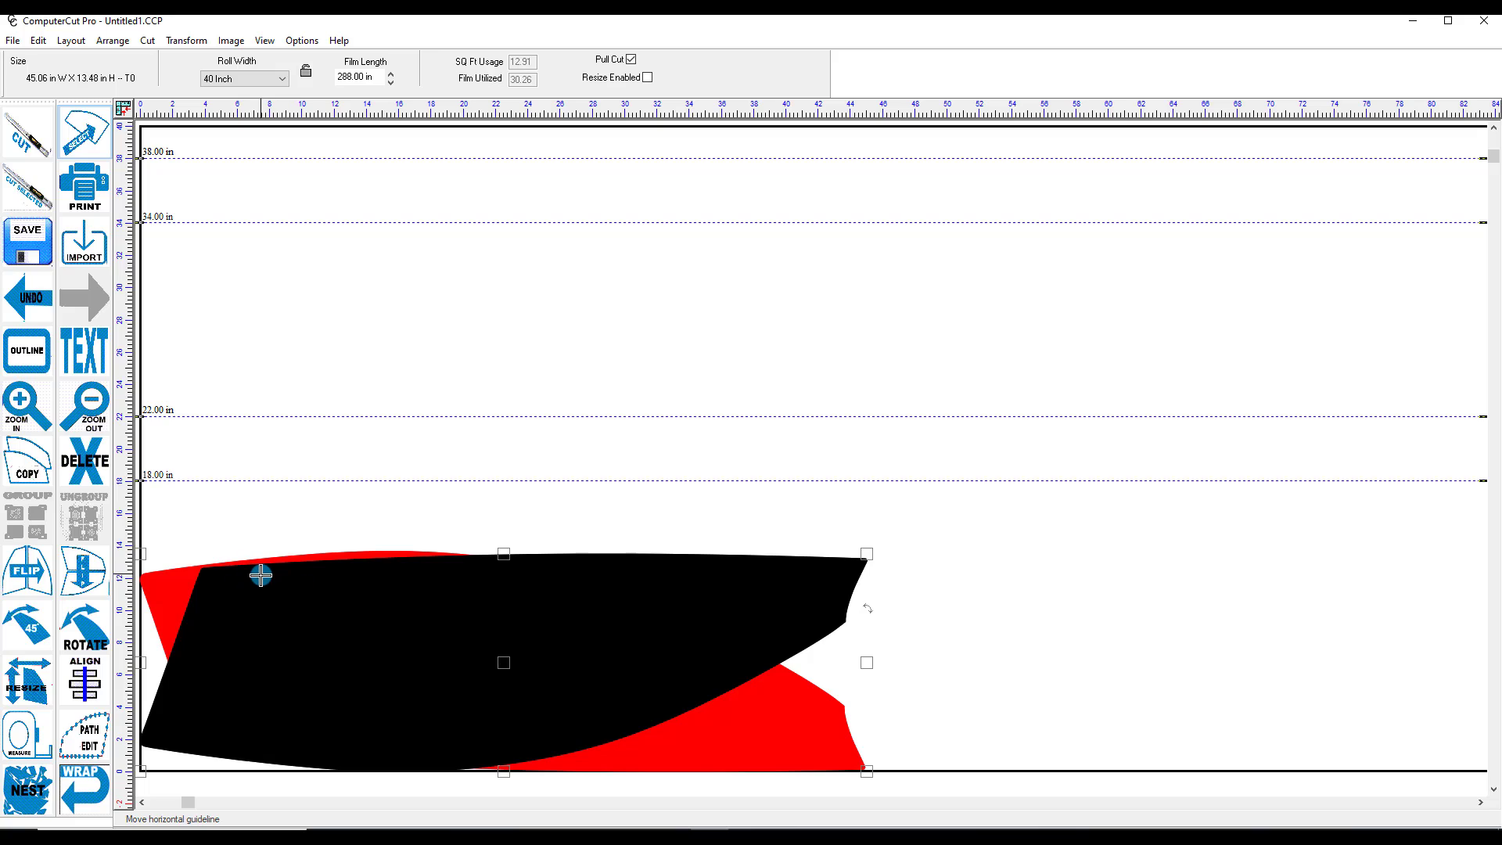
drag(263, 576, 263, 190)
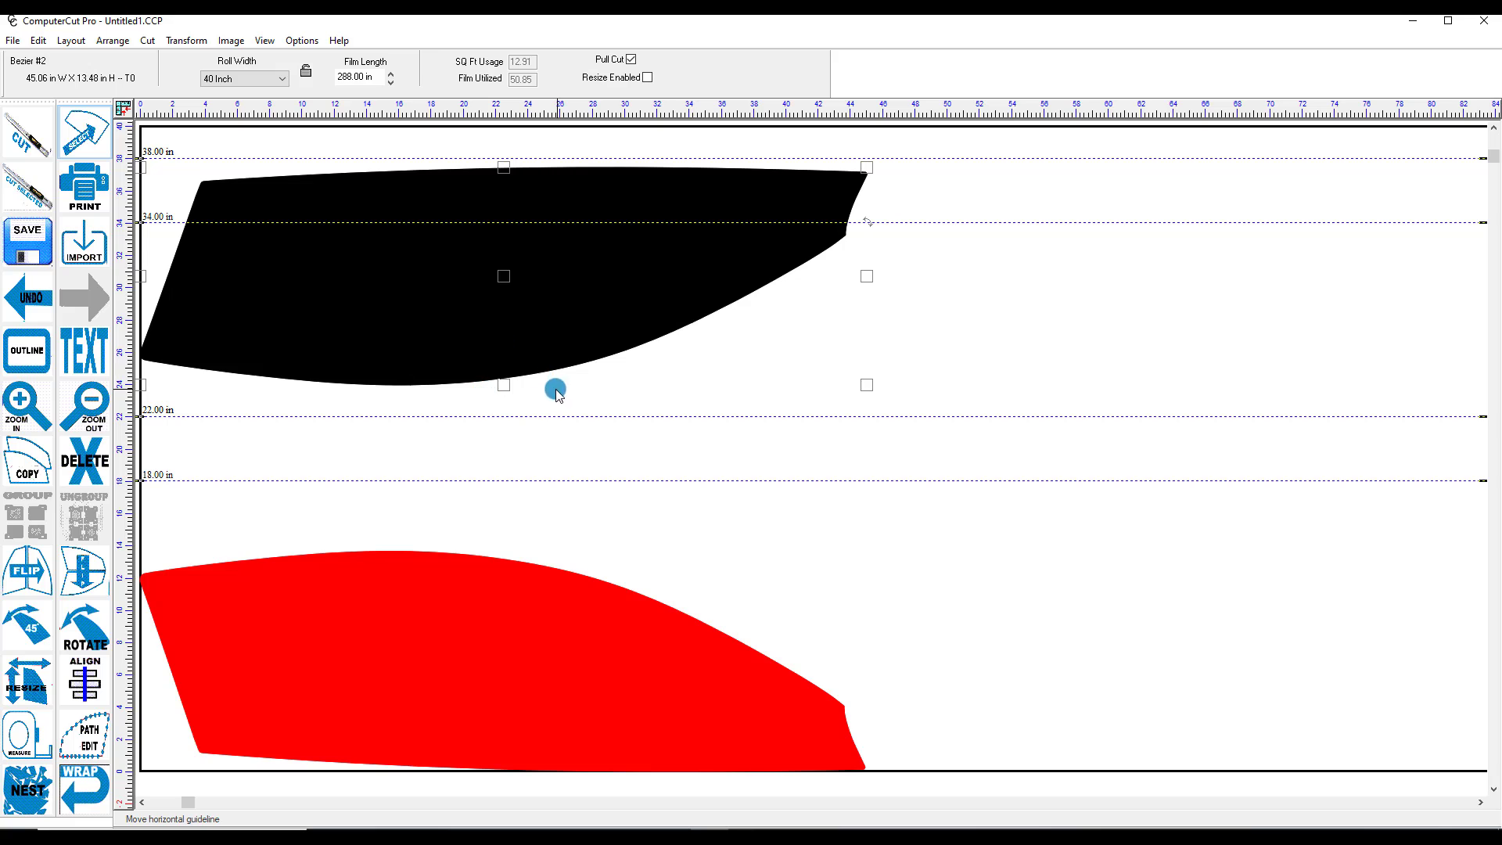
Open the print settings and close them without printing
click(95, 192)
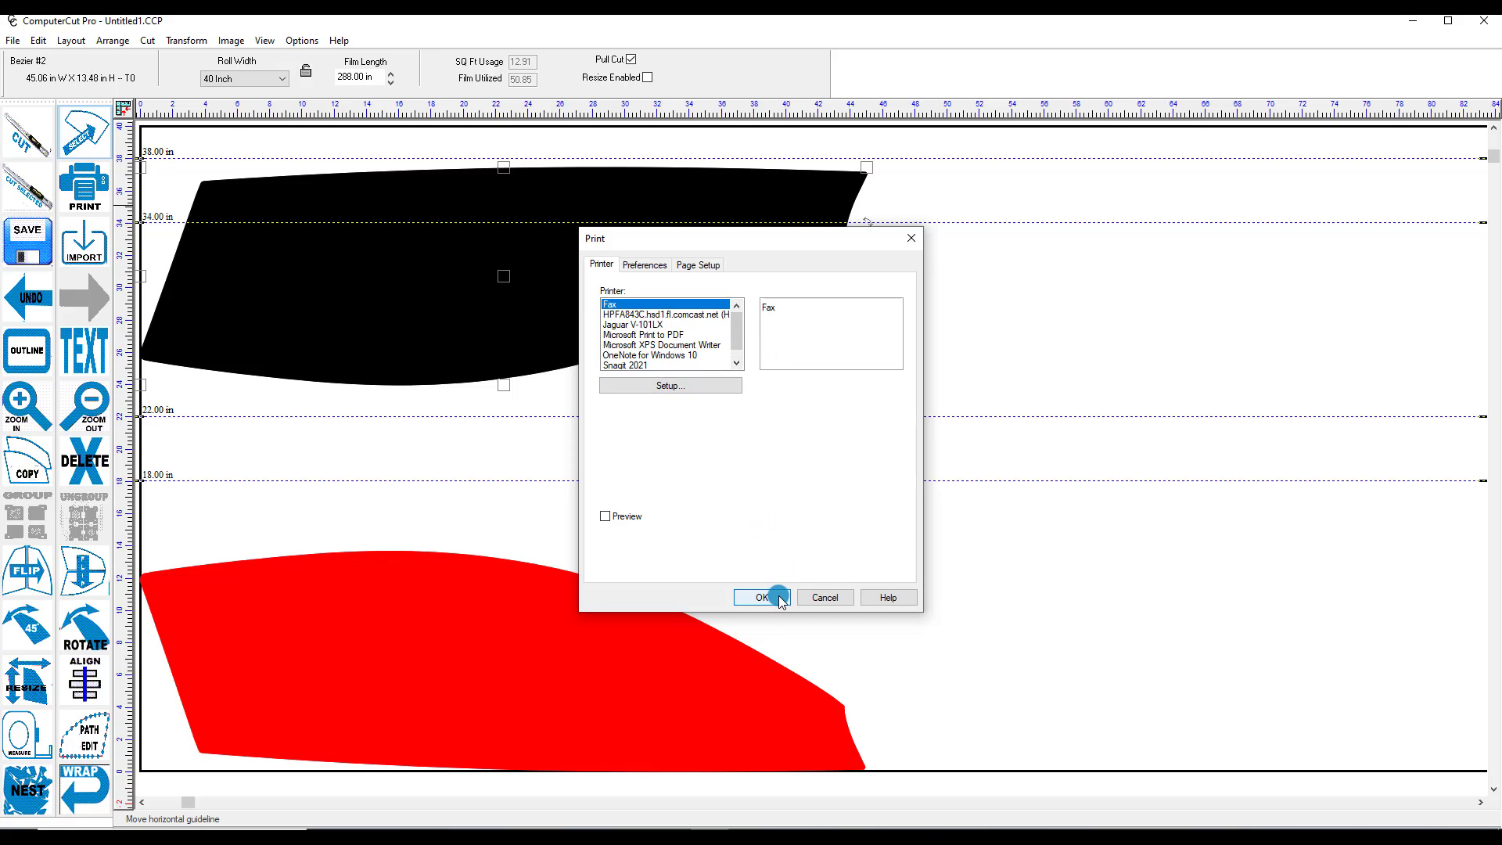
click(826, 598)
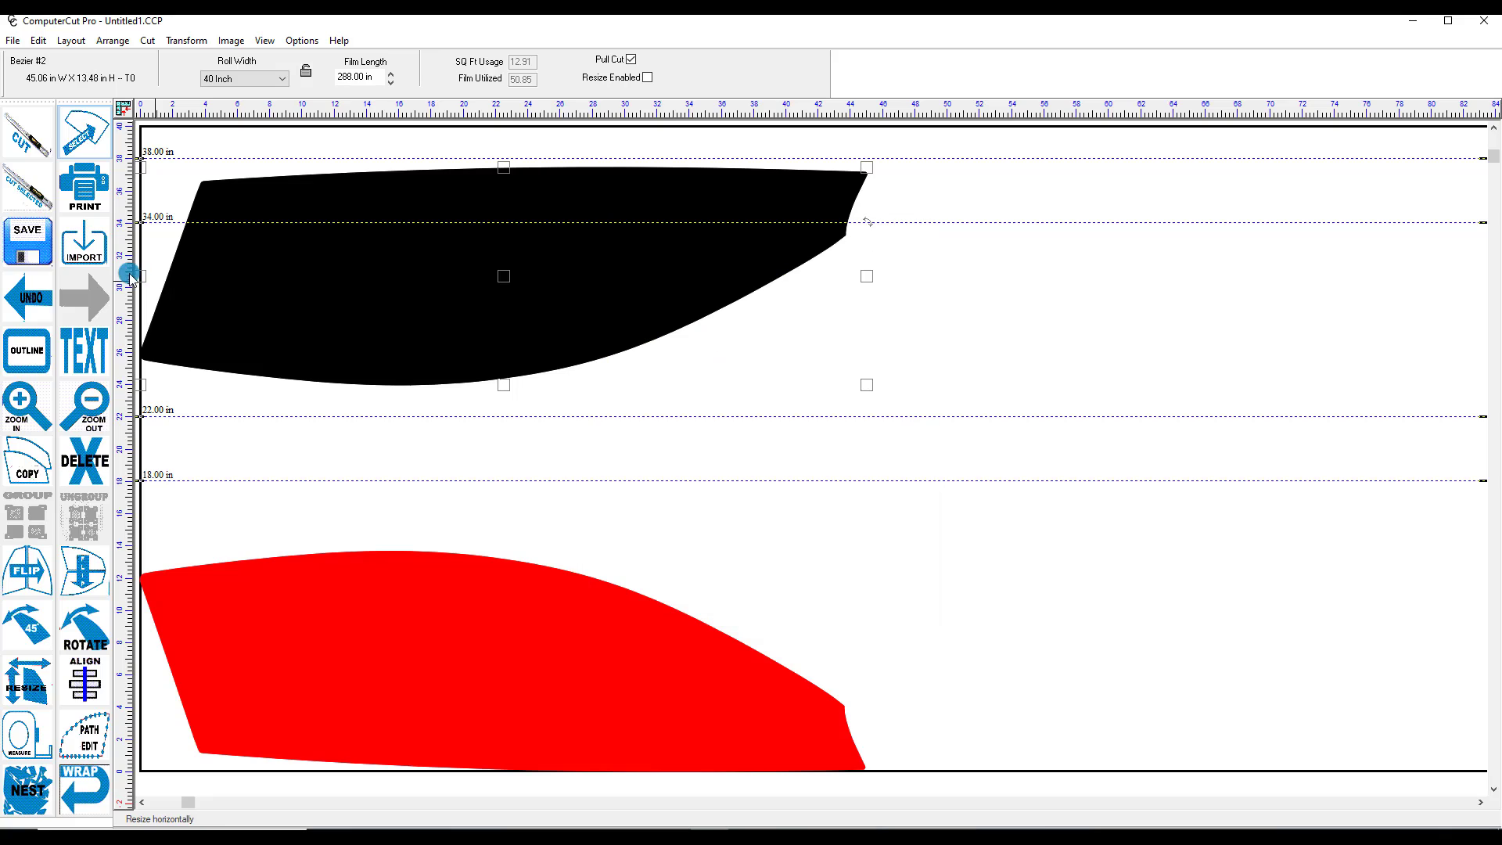
Save the arranged layout as a pattern named "@ Front" in a category called "Ford Windows"
click(37, 237)
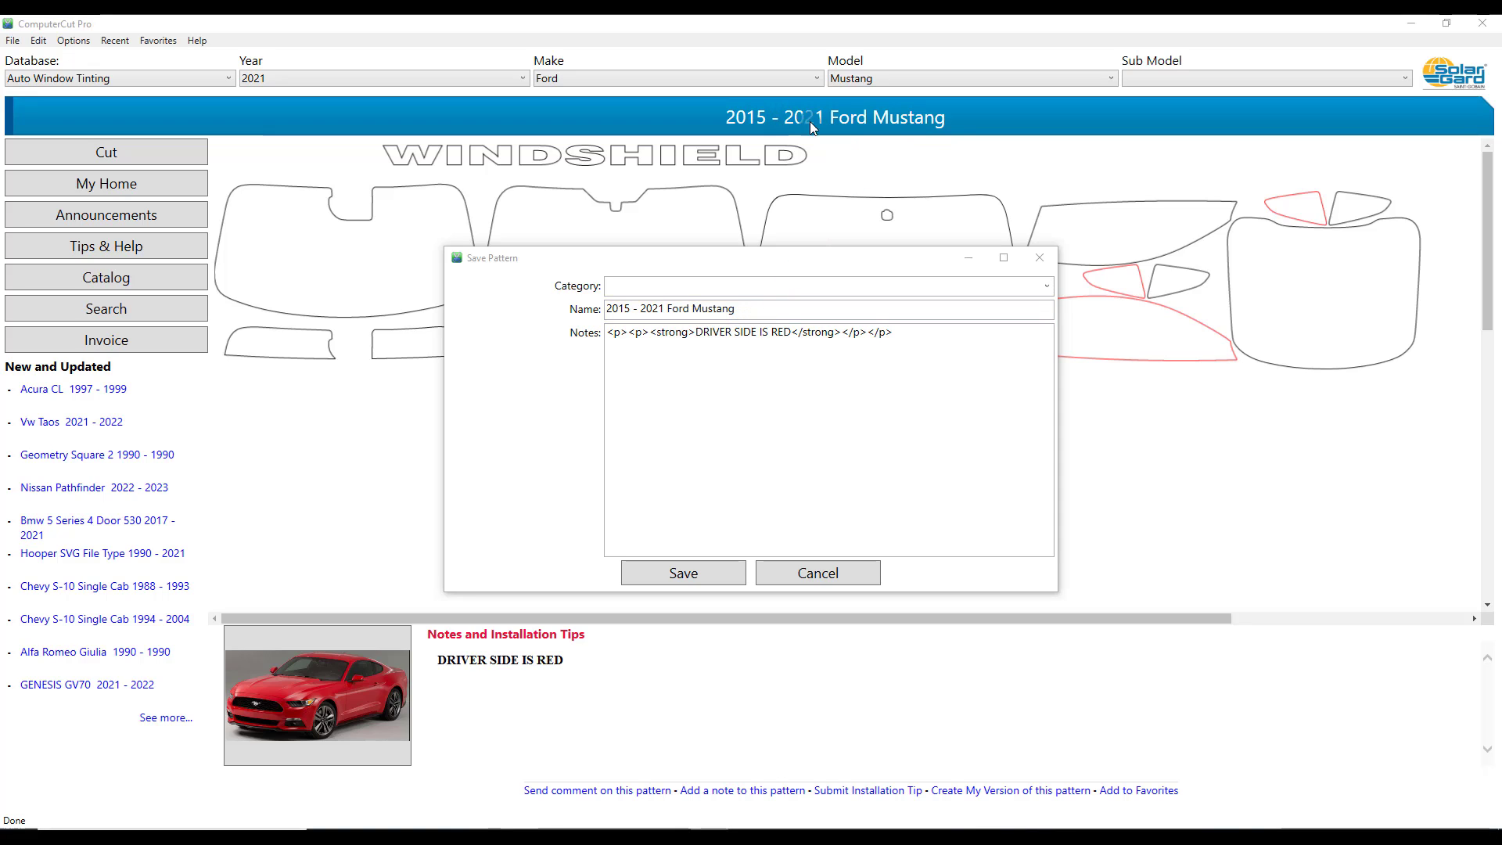
click(661, 286)
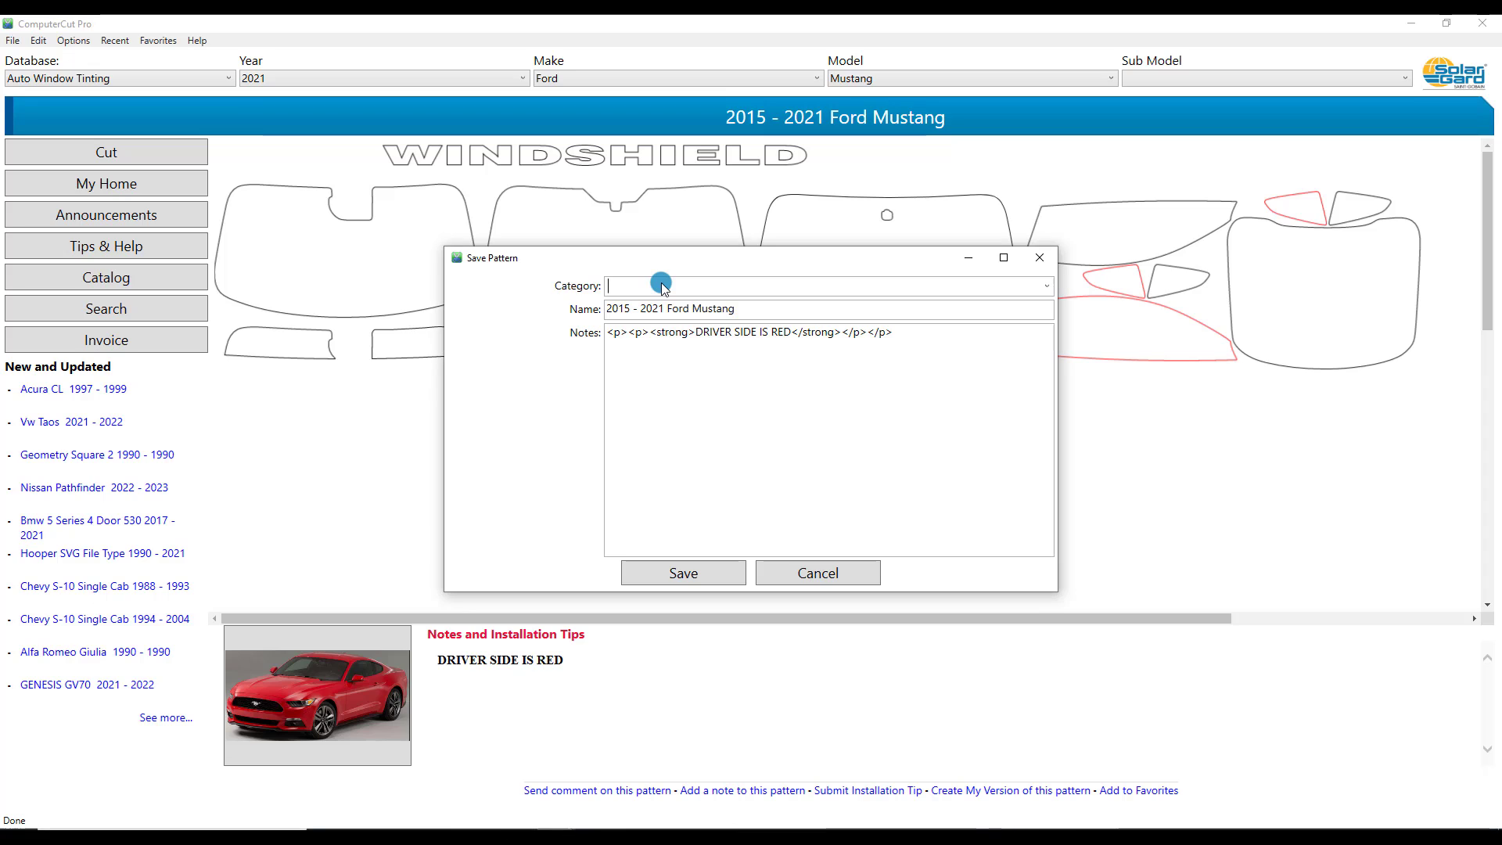
drag(744, 308, 600, 296)
key(ctrl+x)
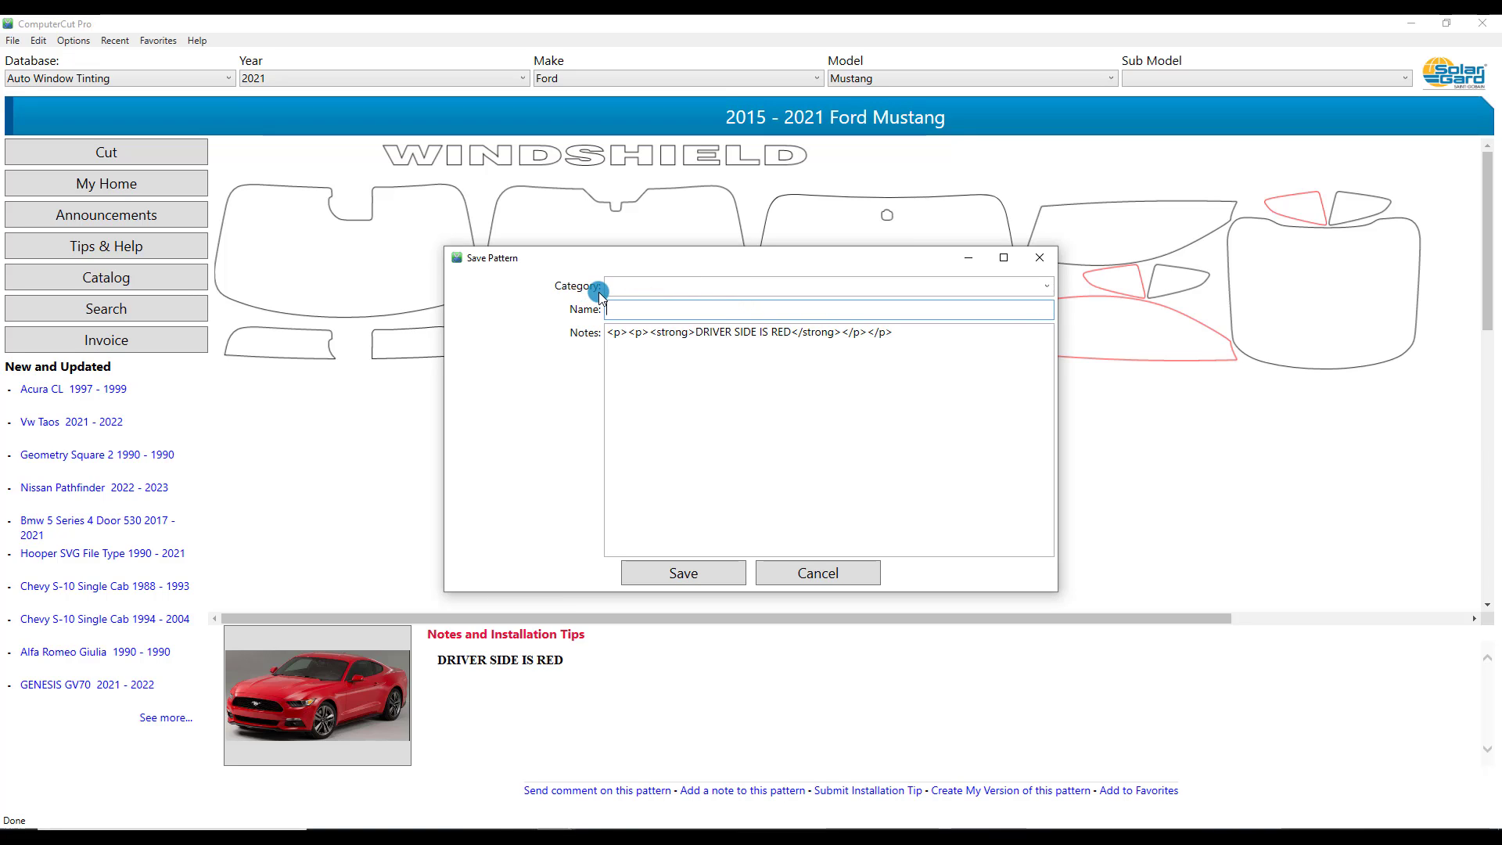
click(624, 289)
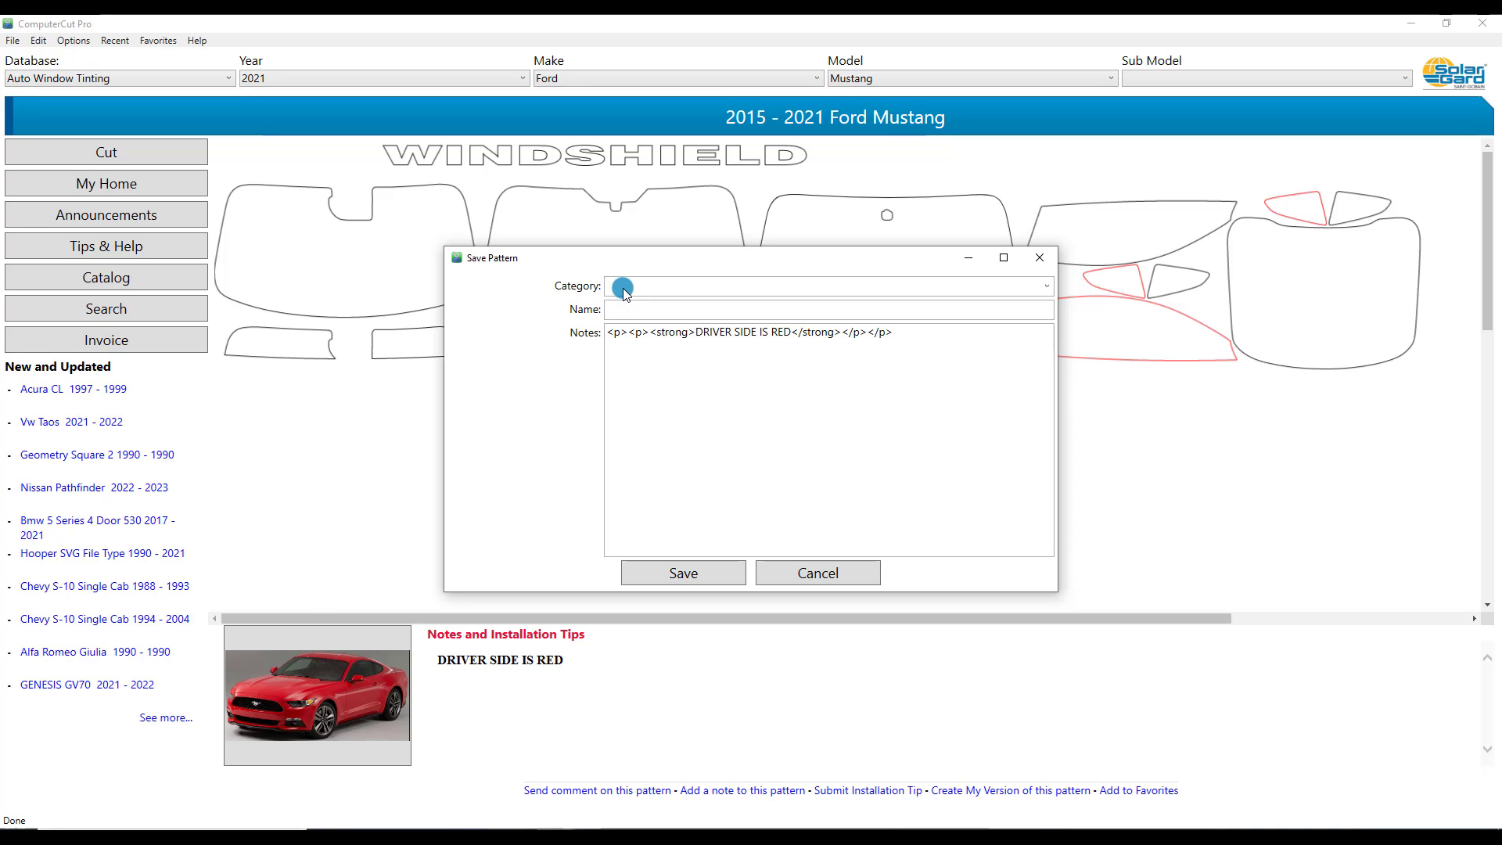
text(Ford Windows)
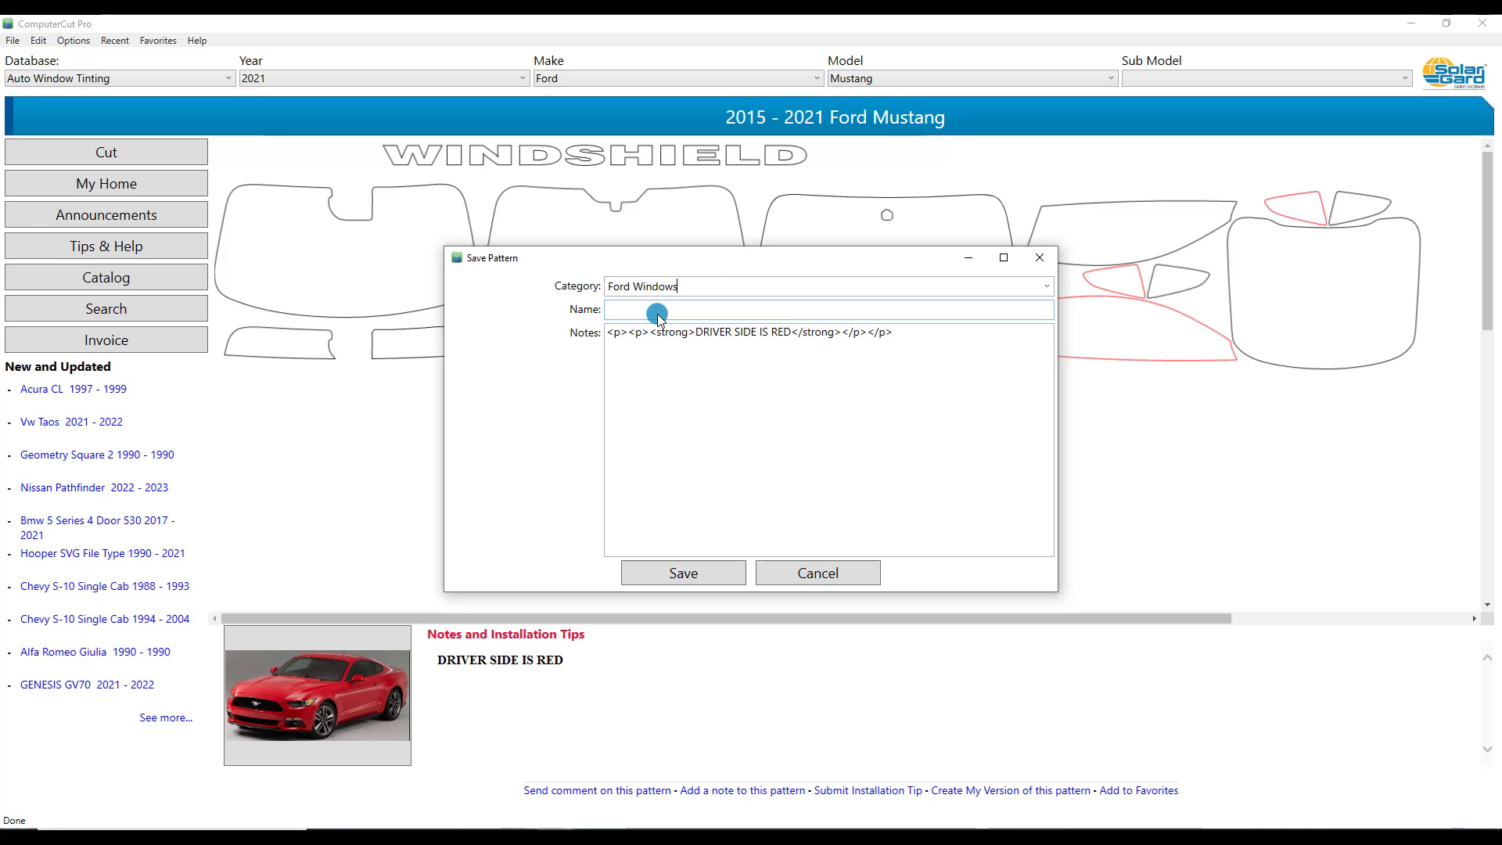
click(652, 310)
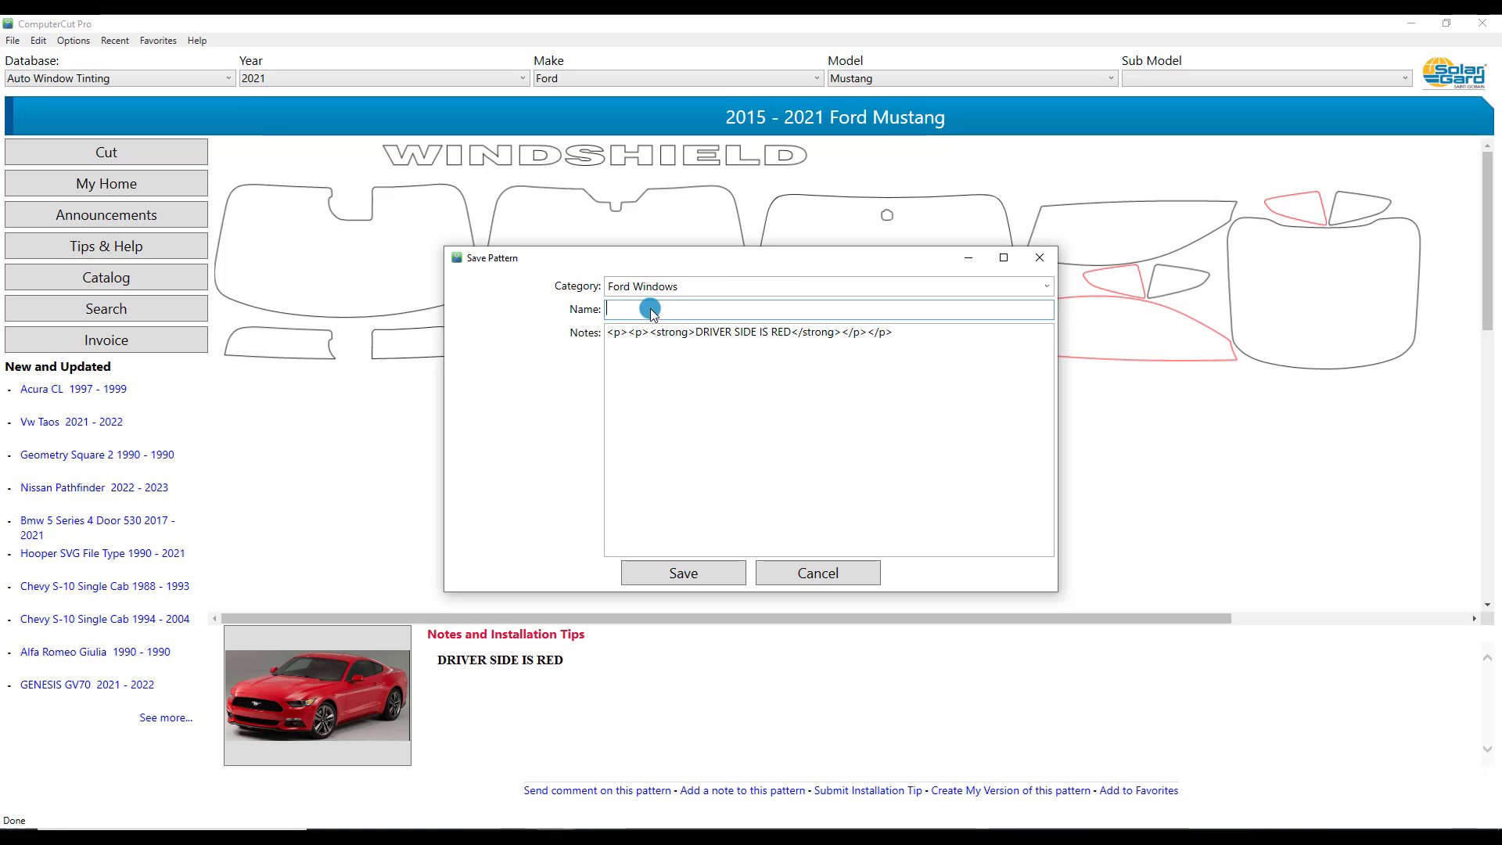
text(@ Front)
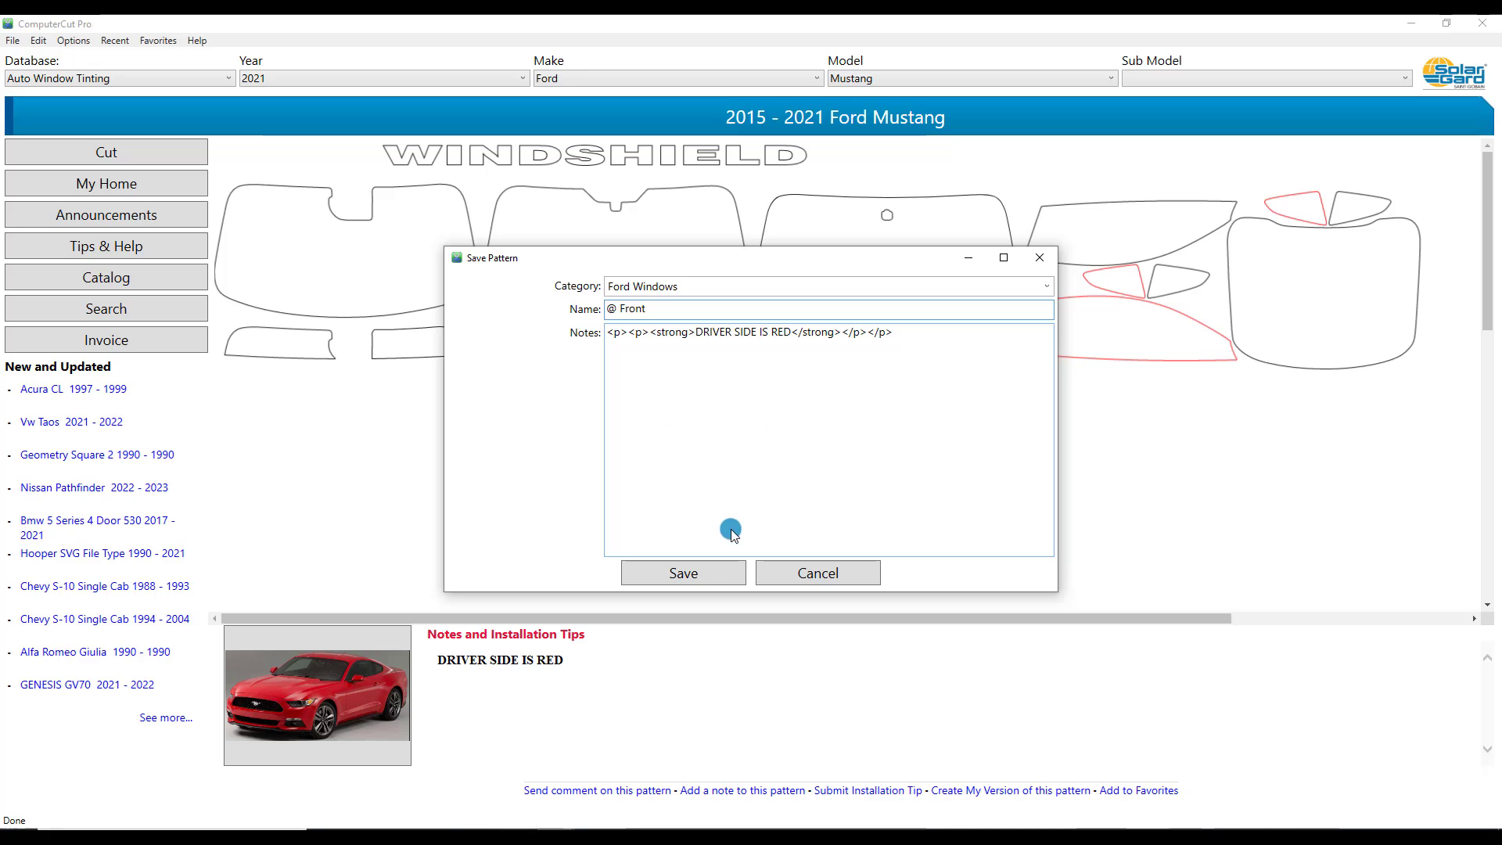
click(701, 573)
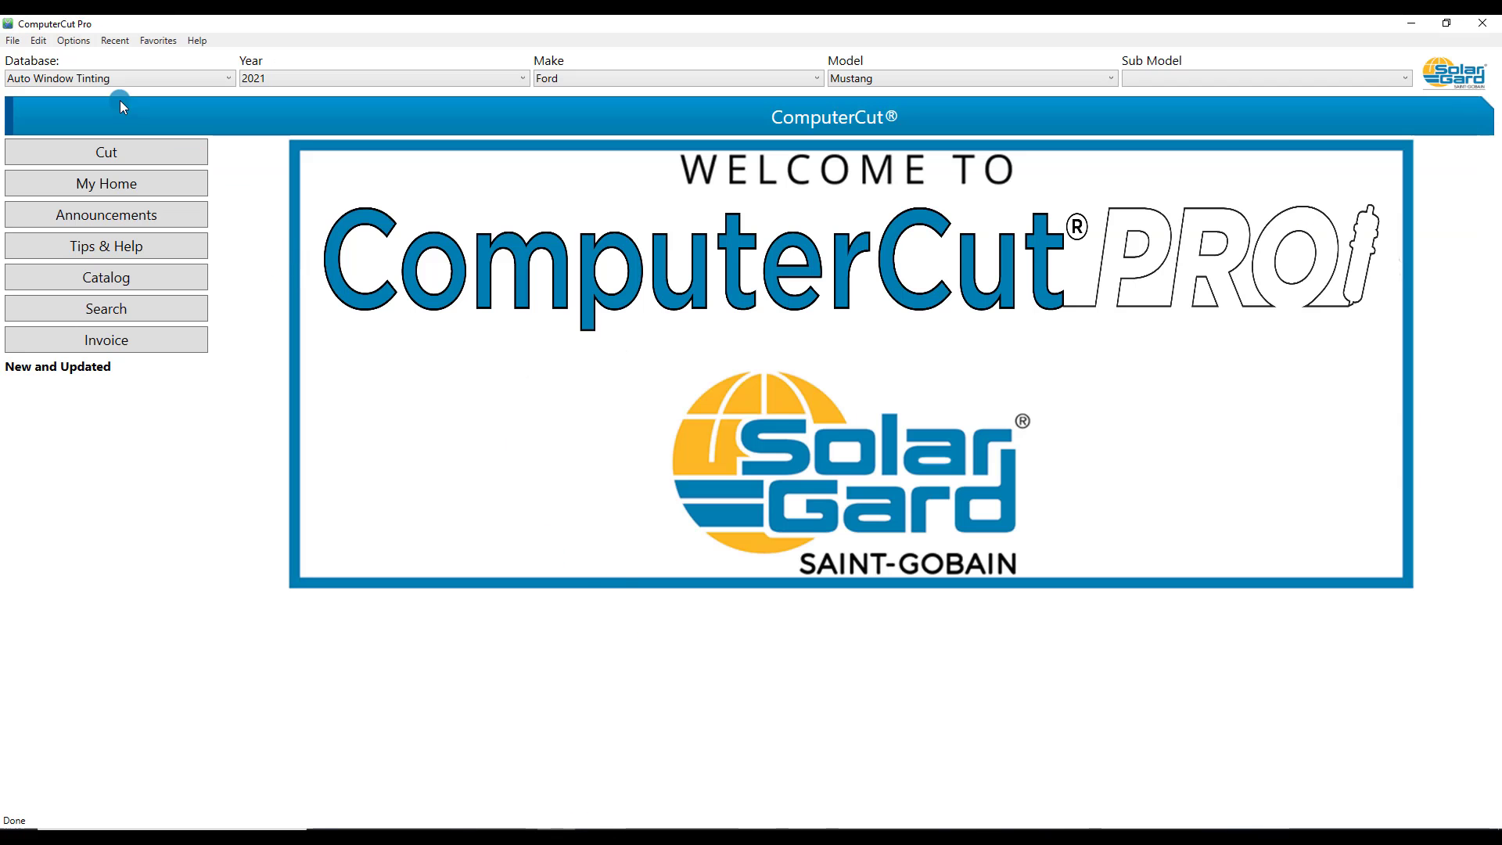
Switch the pattern database from Auto Window Tinting to My Database
click(15, 43)
click(21, 58)
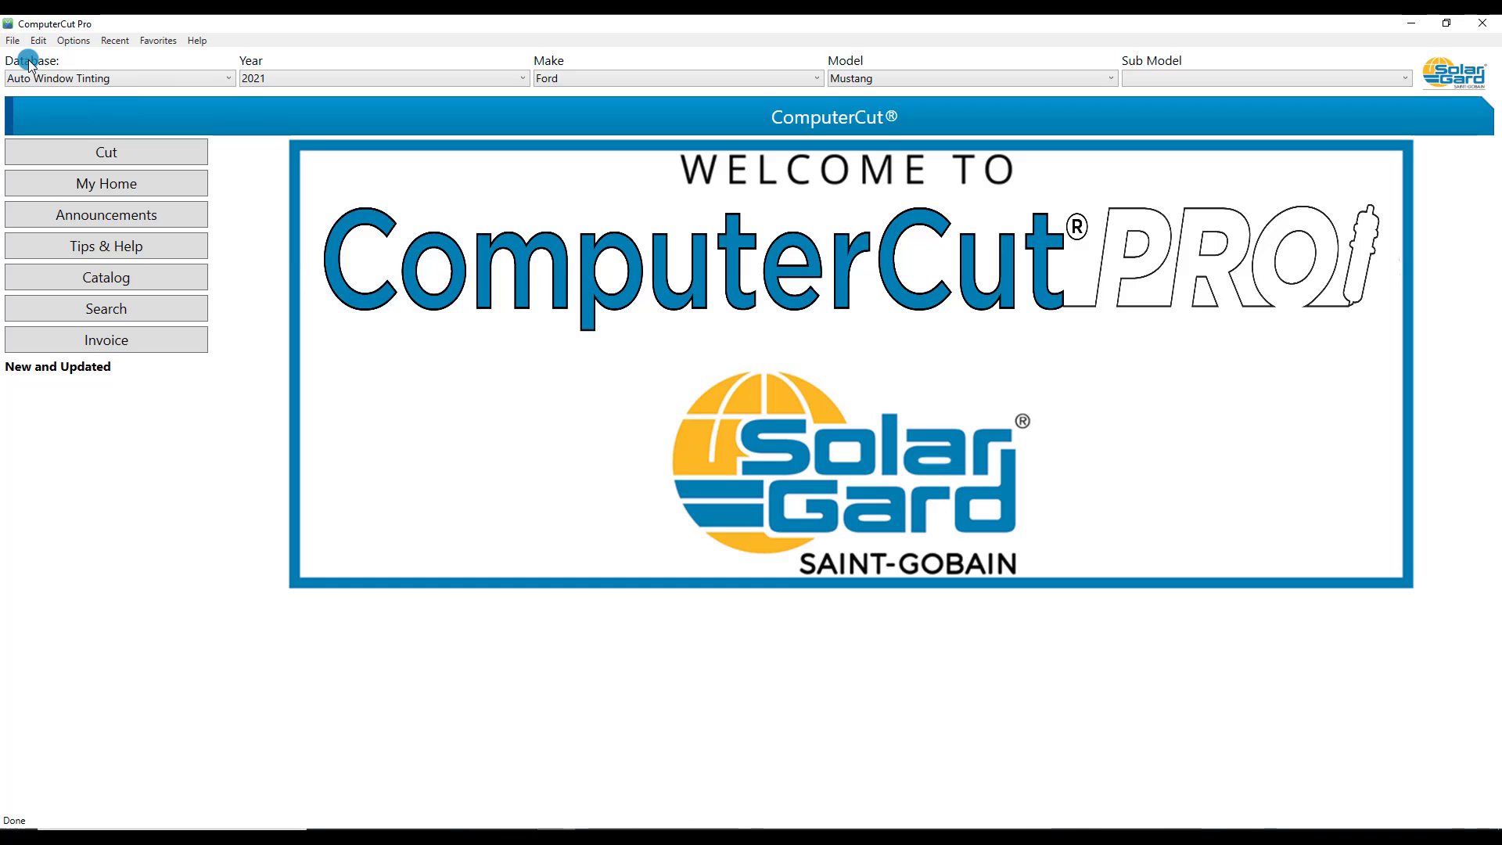
click(223, 78)
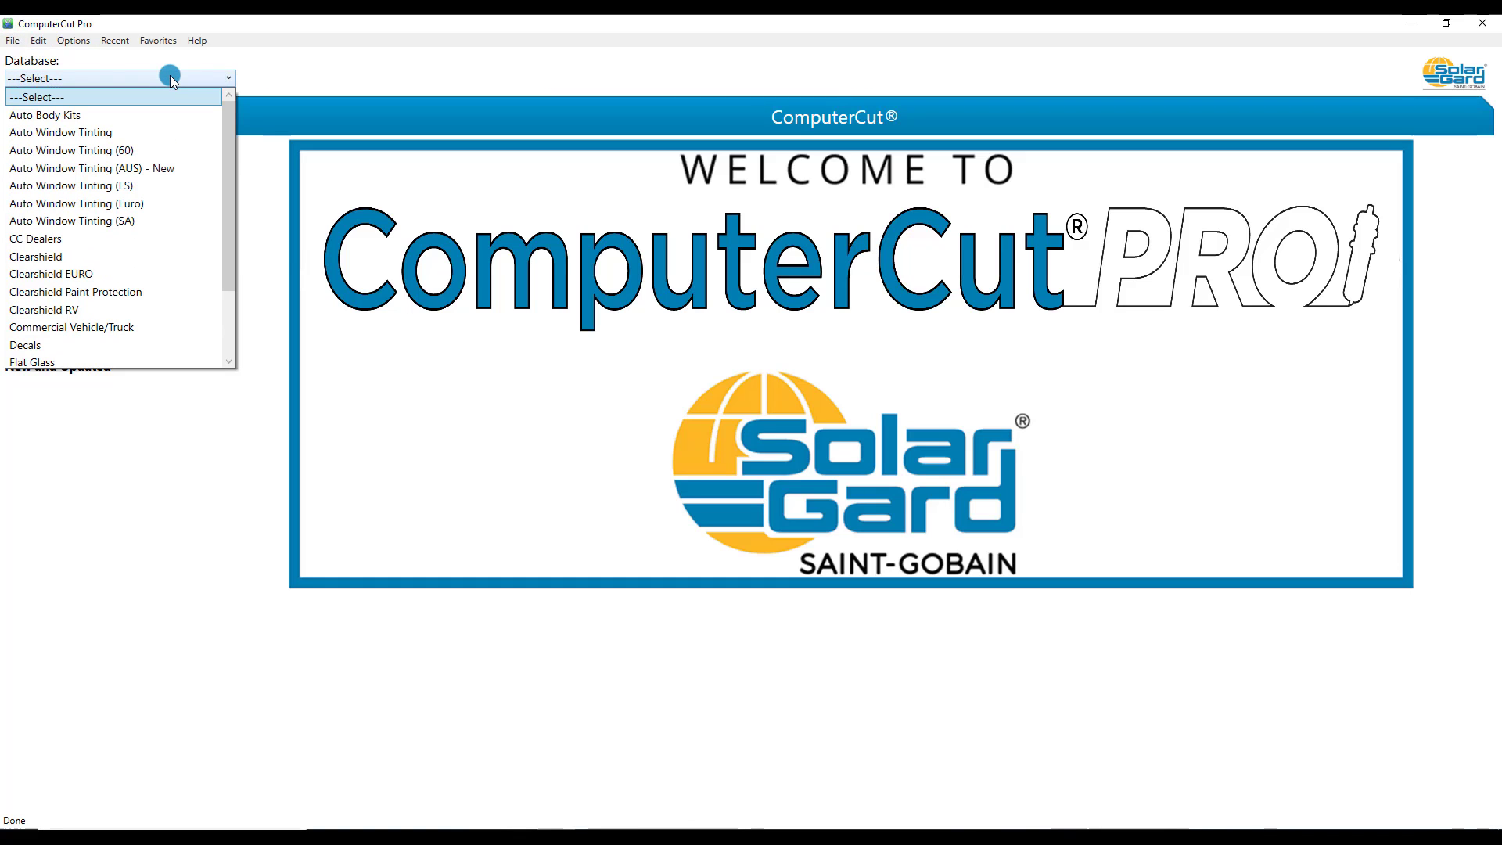
drag(225, 112, 217, 190)
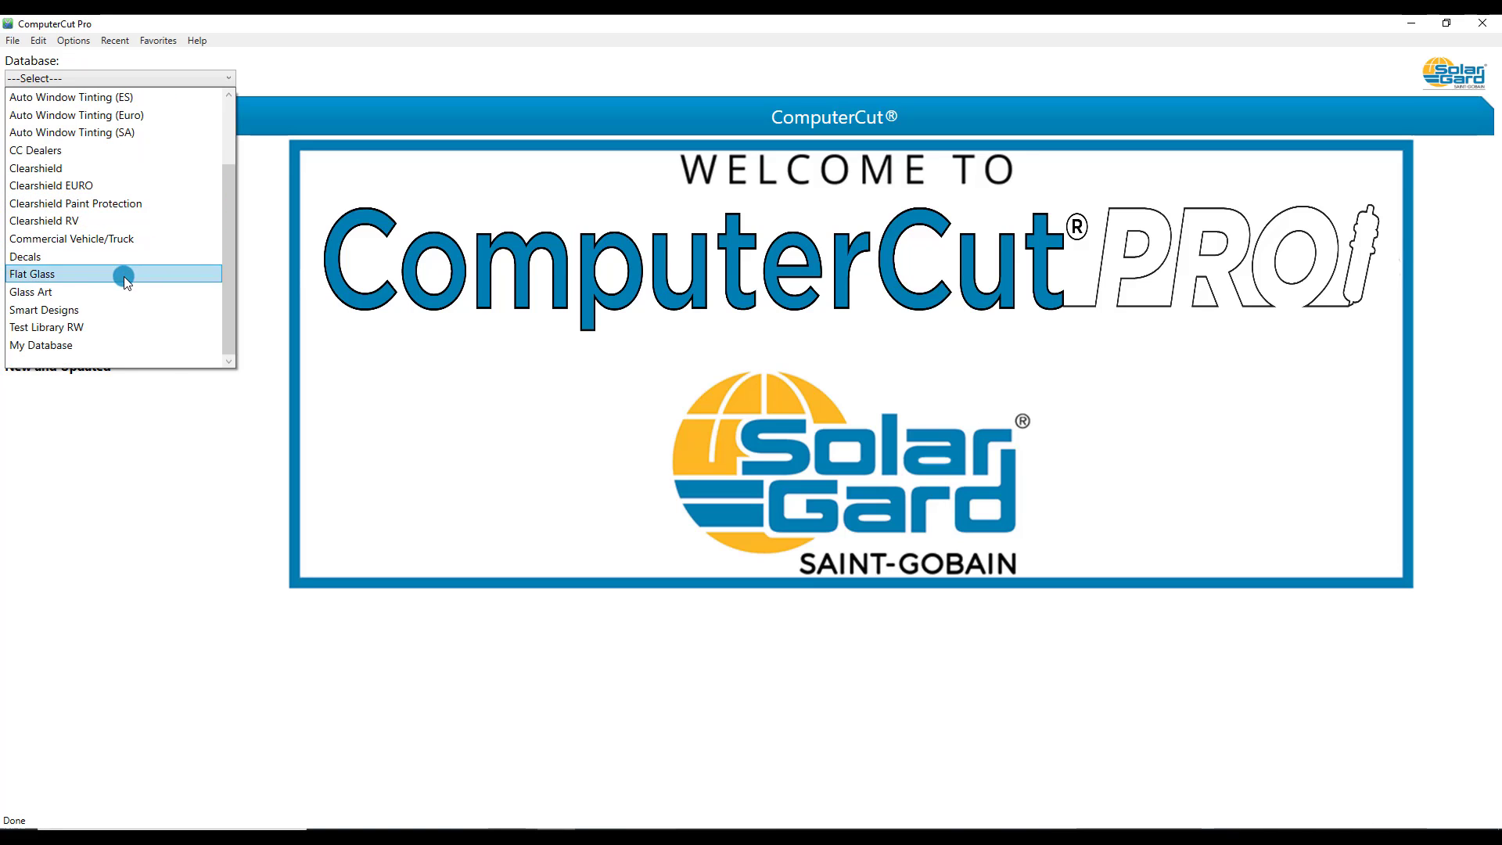
click(47, 345)
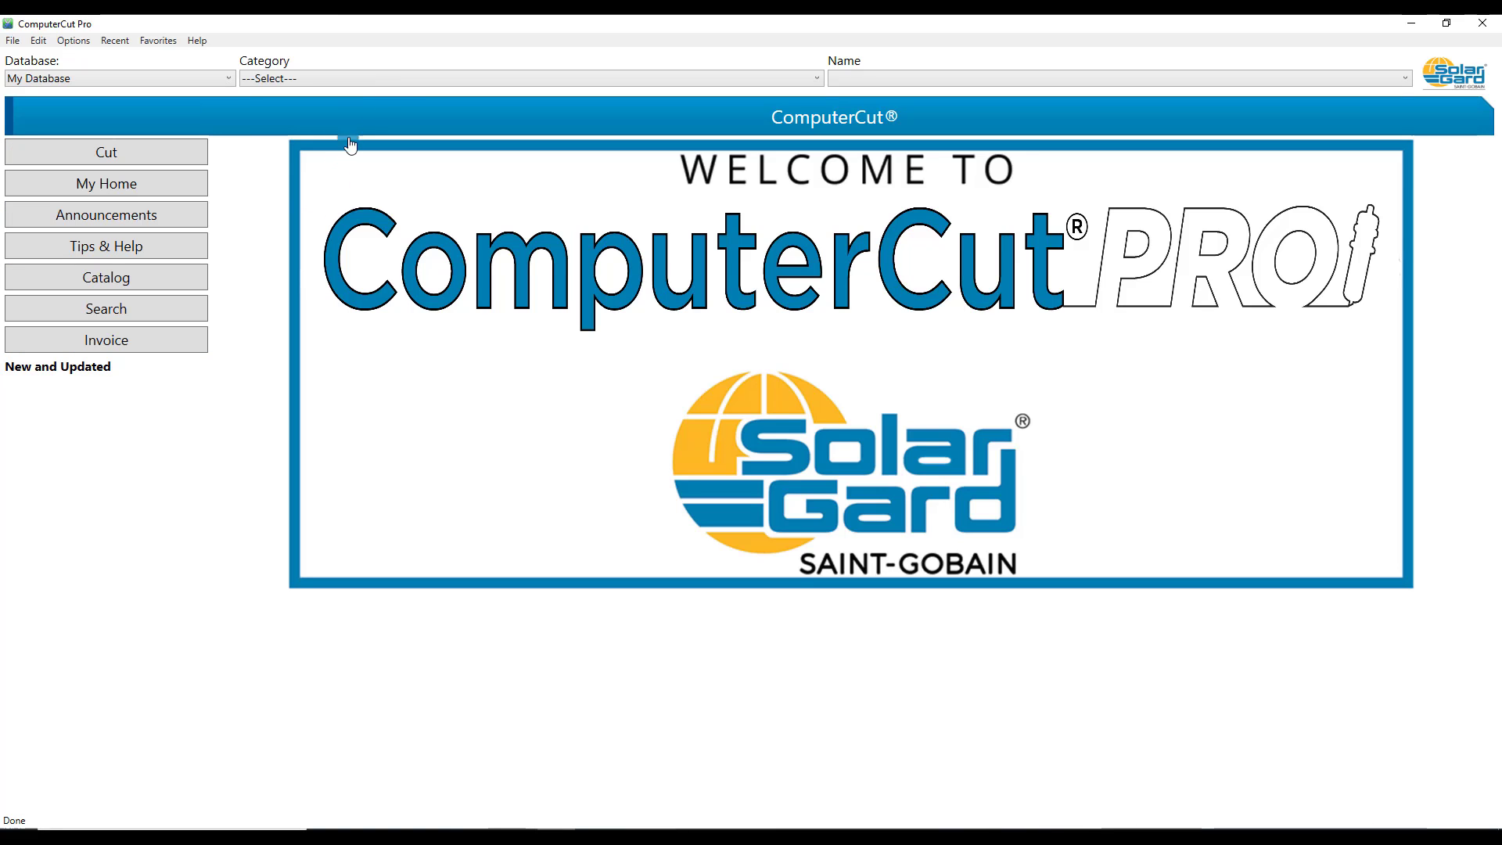
Open the saved "@ Front" pattern from the Ford Windows category
click(374, 78)
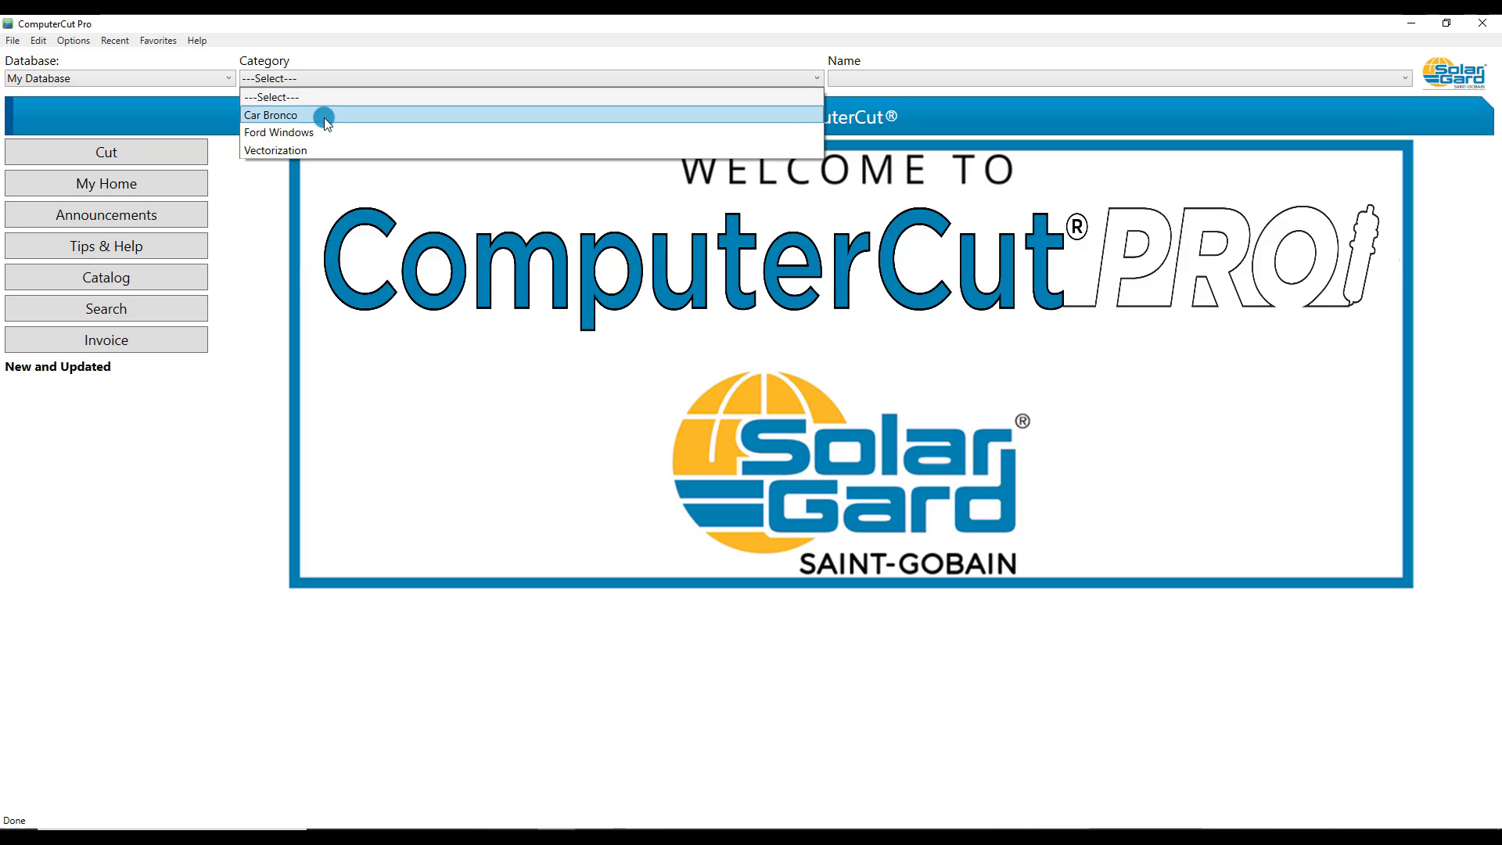
click(310, 131)
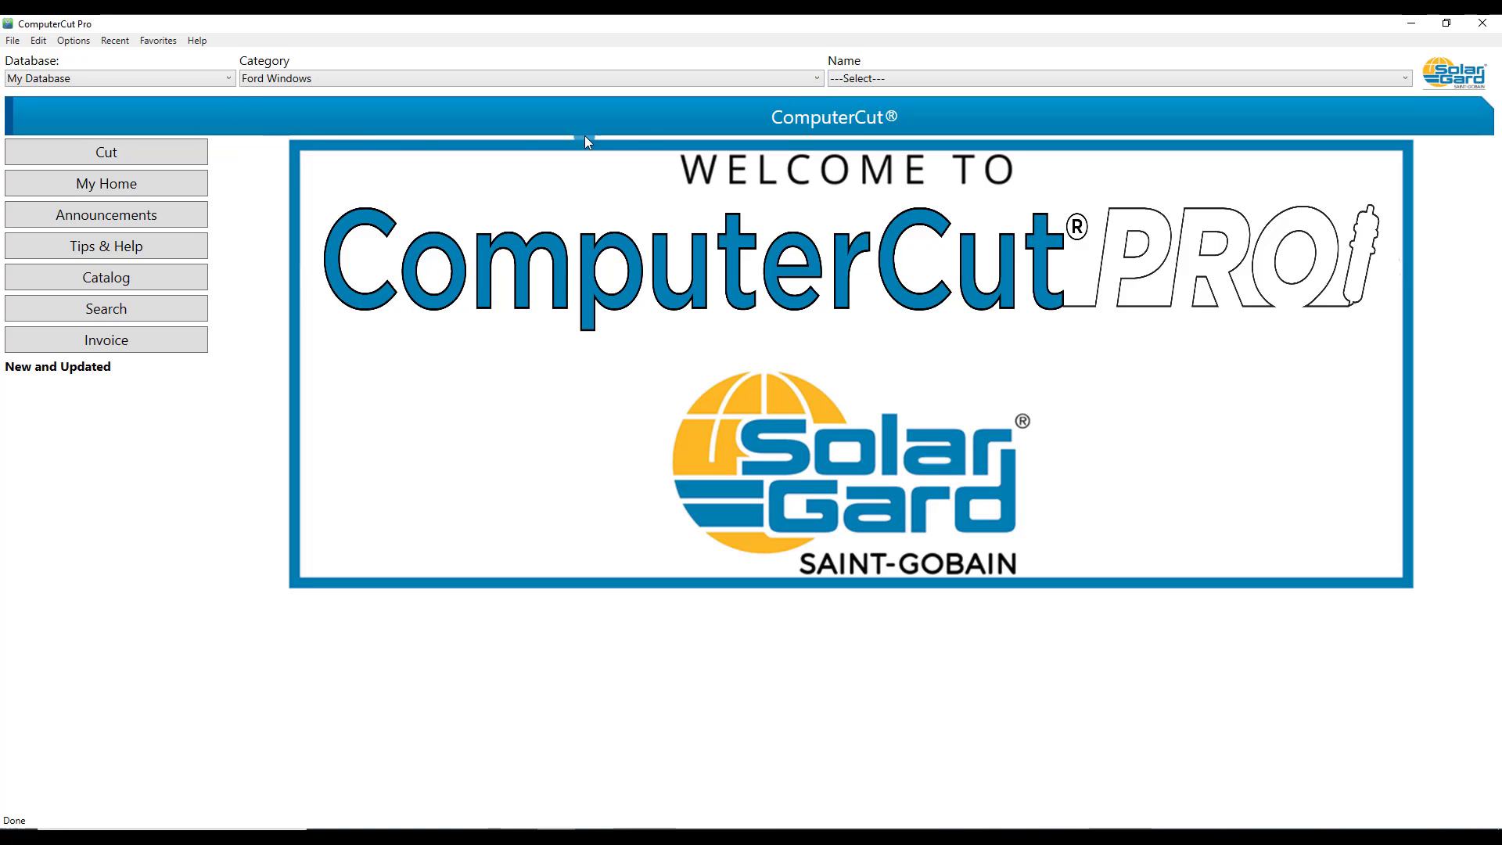
click(847, 80)
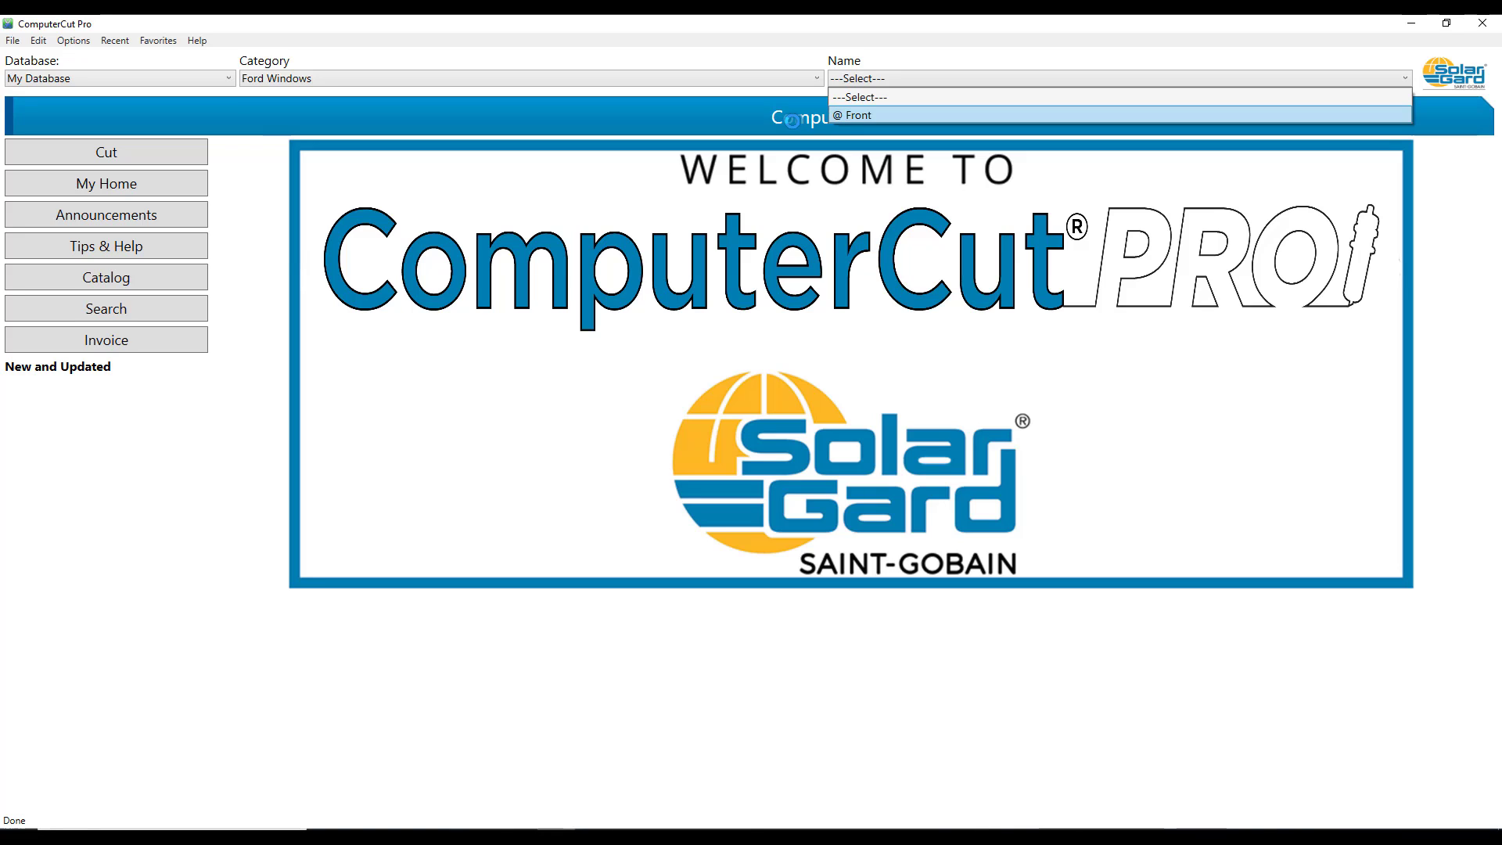
click(853, 116)
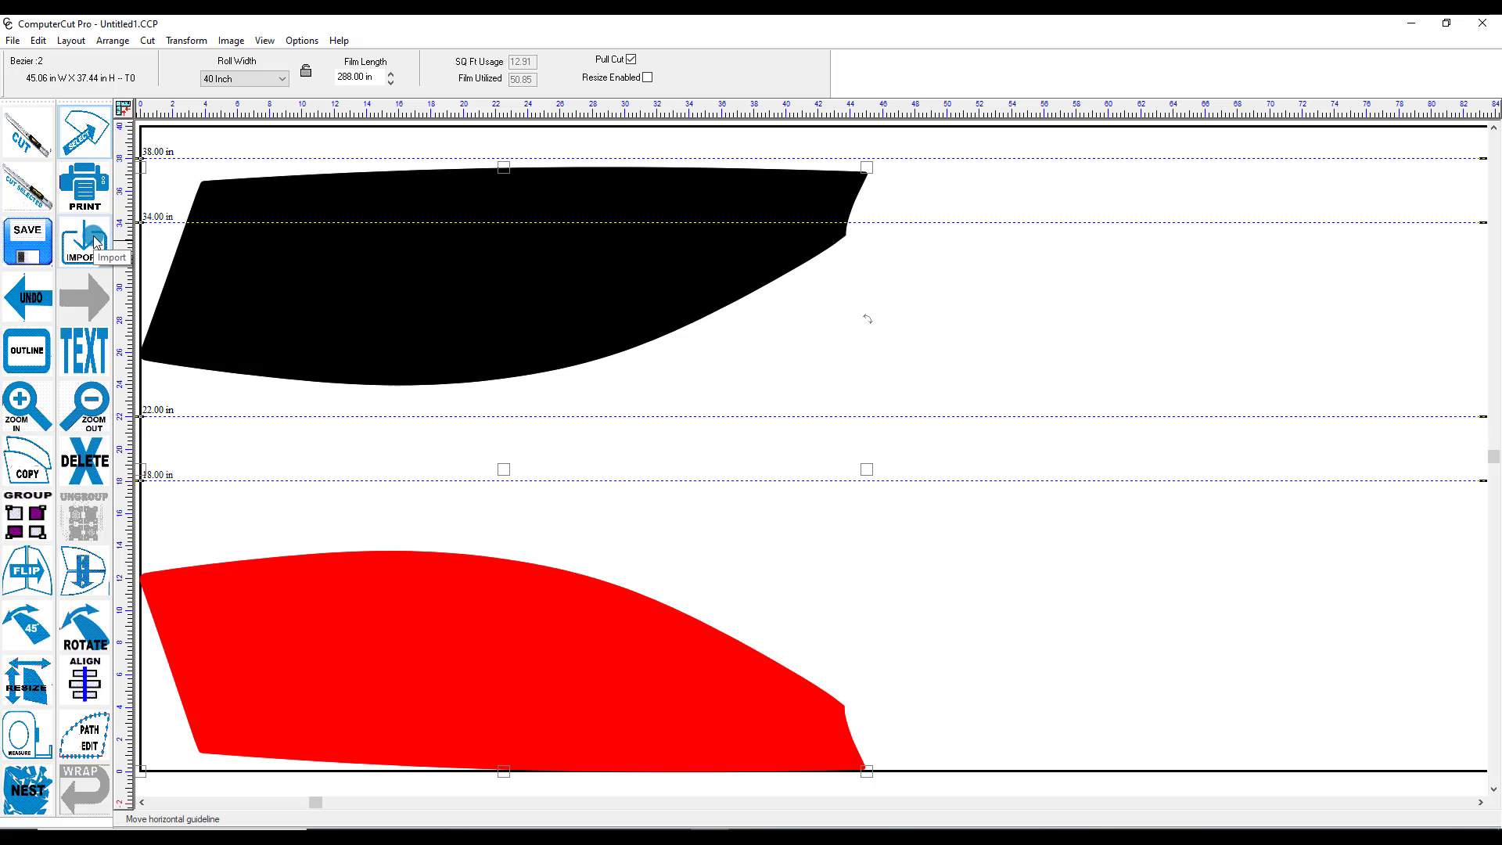
Look through the supported import file types, including Adobe Illustrator and AutoCAD formats, and close the import dialog without importing
click(96, 242)
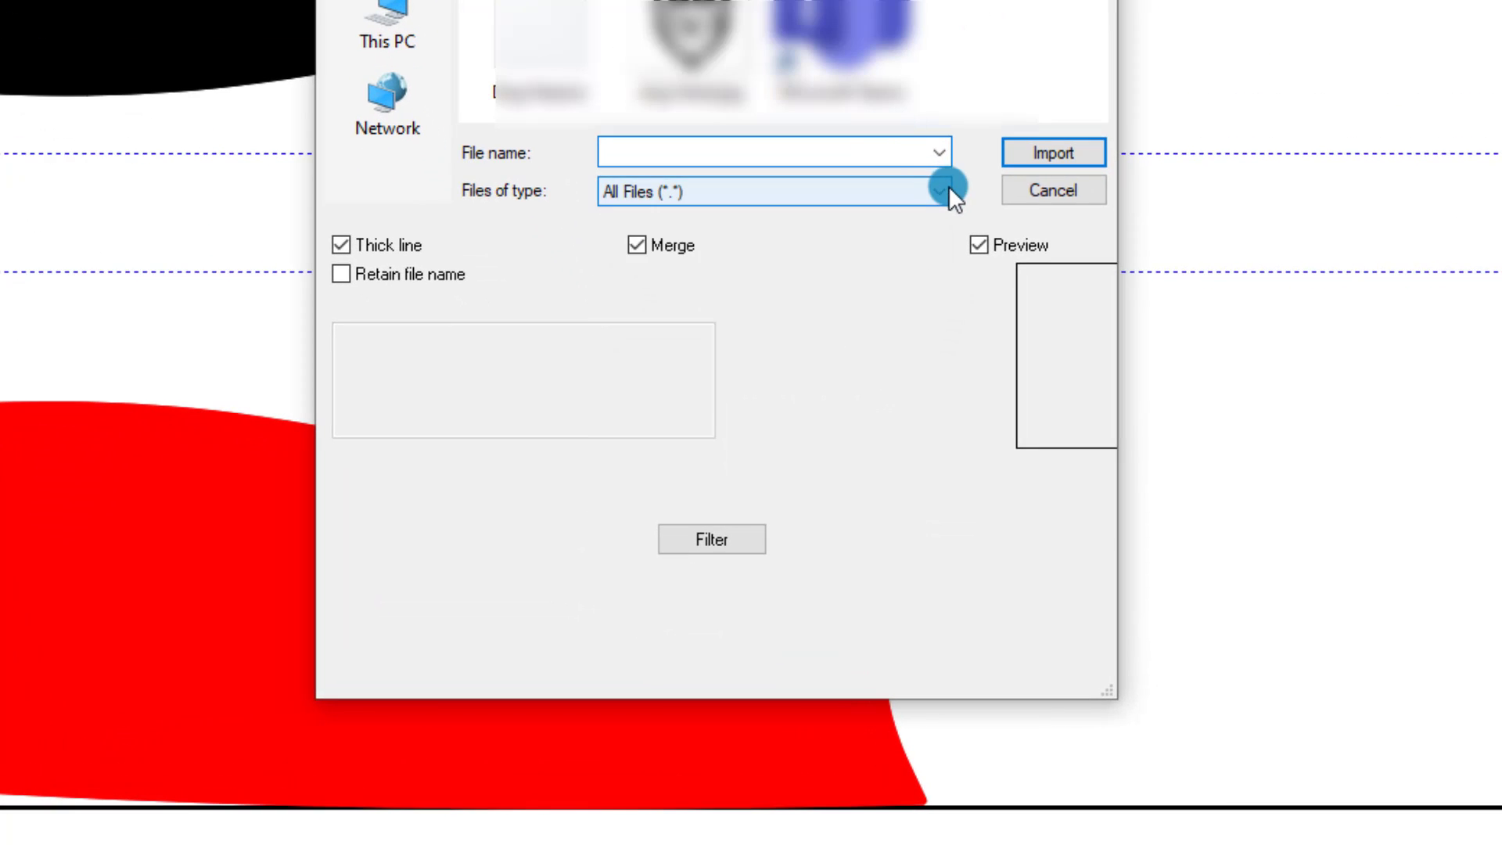
click(941, 187)
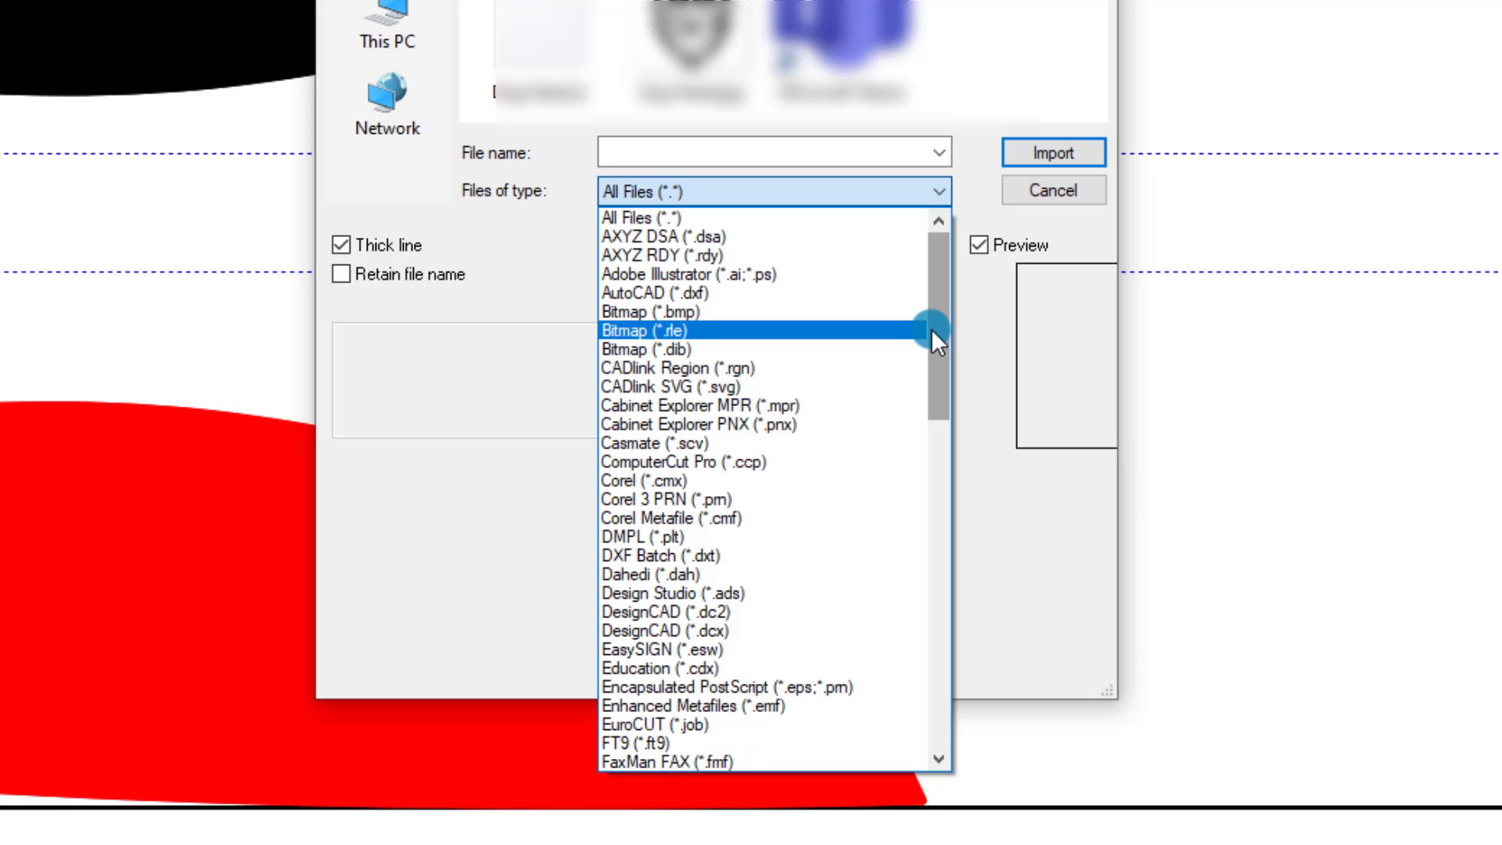
drag(932, 328, 872, 349)
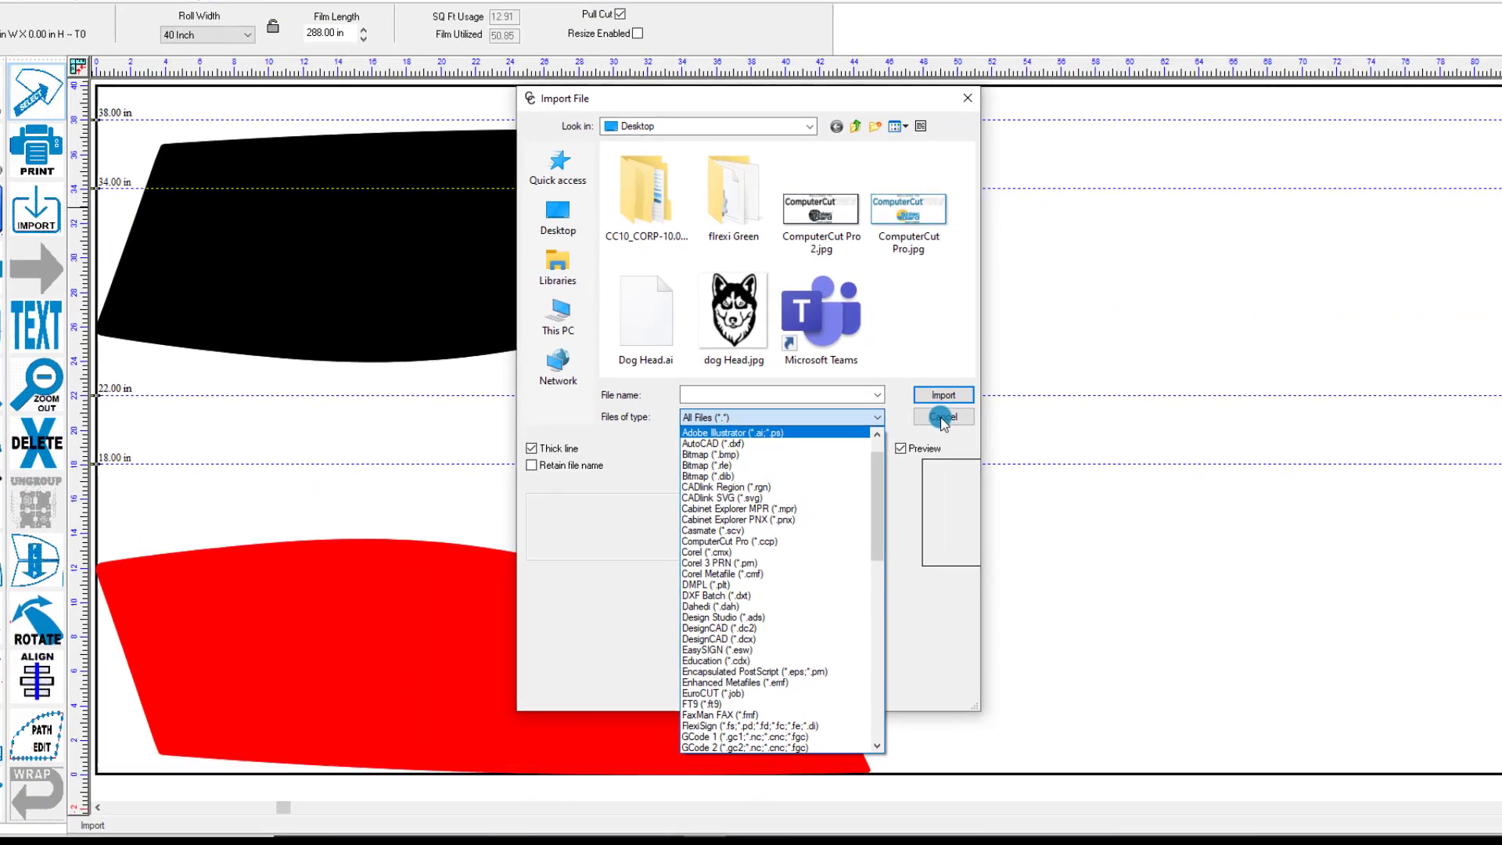
click(1045, 191)
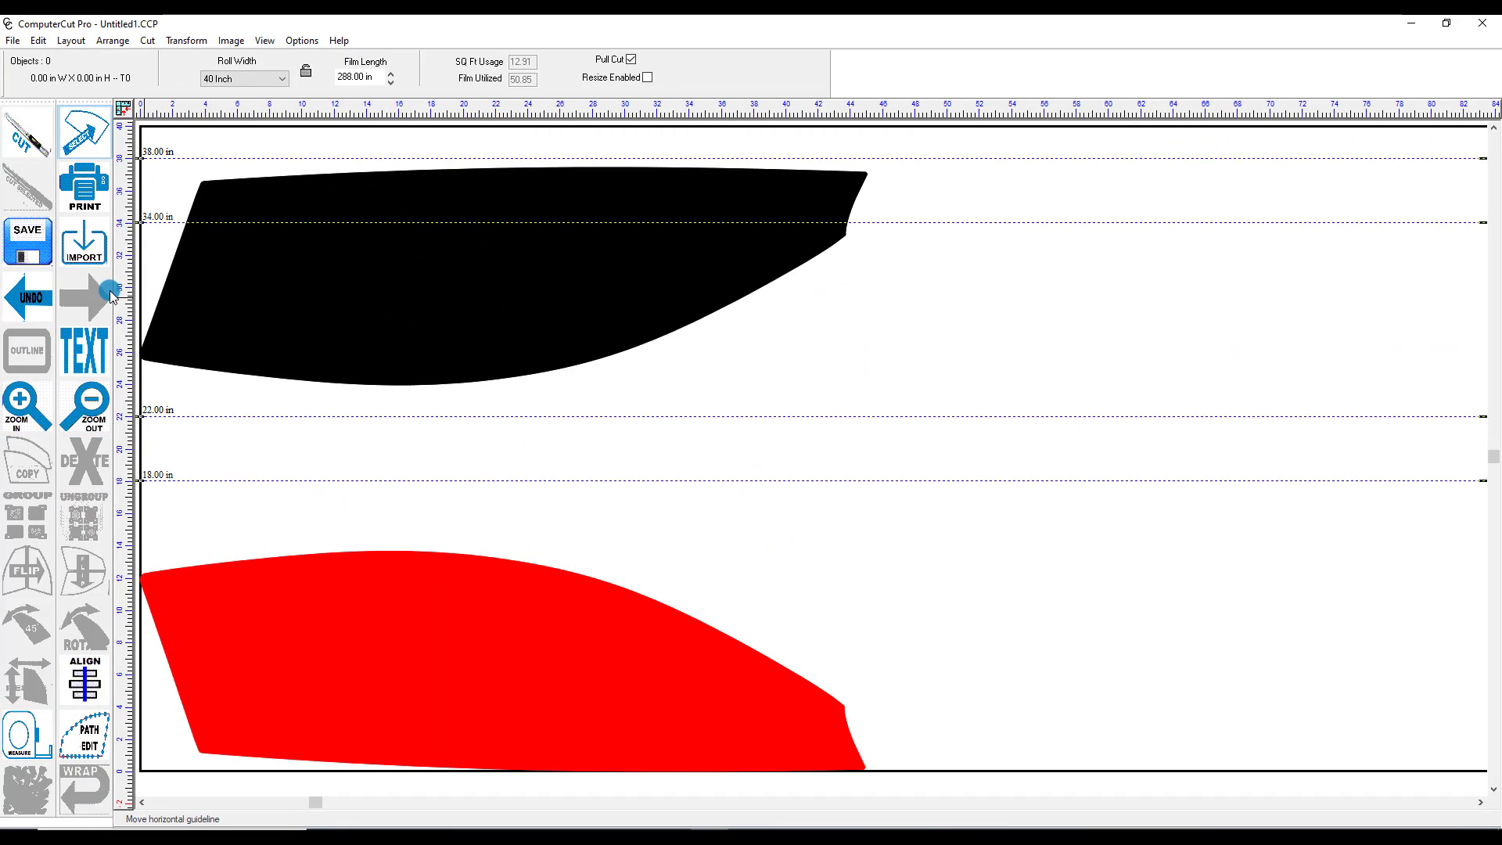
Undo the last move of the black window pattern and redo it
click(29, 301)
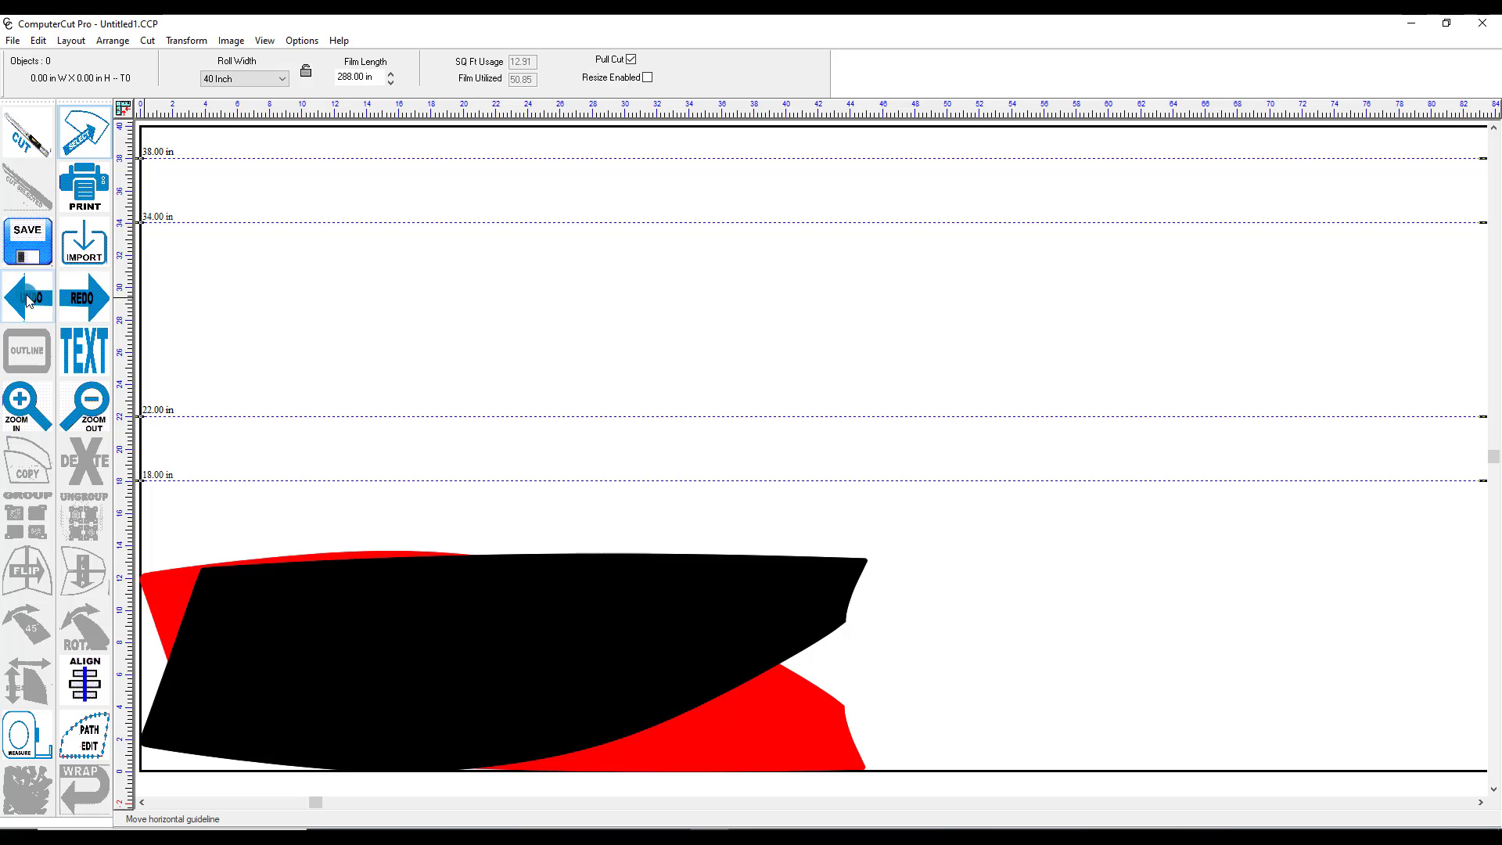
click(89, 303)
Preview an outline around the red window pattern and leave the Outline tool without applying it
click(422, 570)
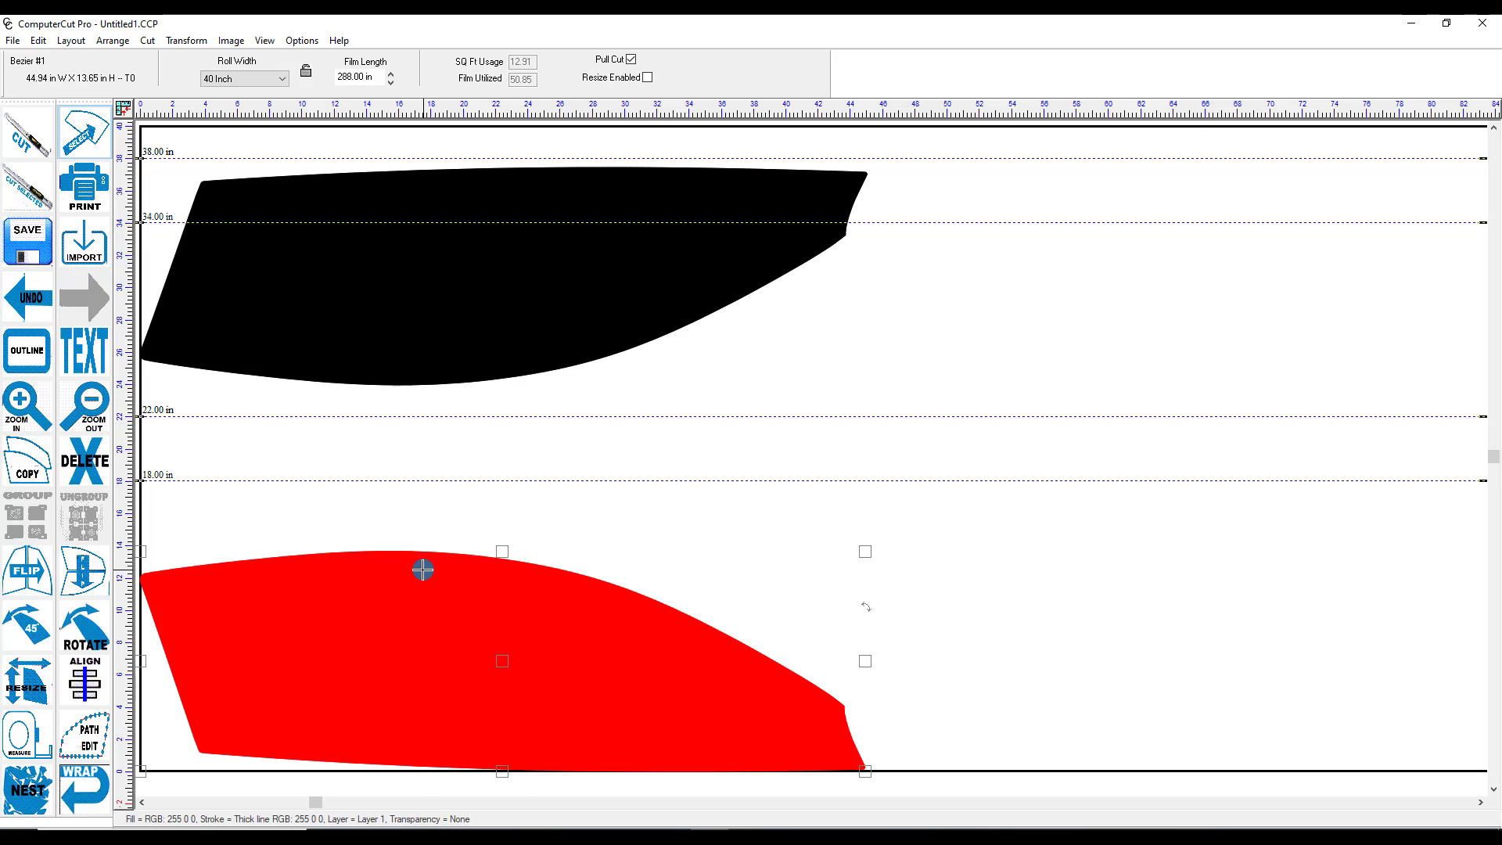
click(27, 350)
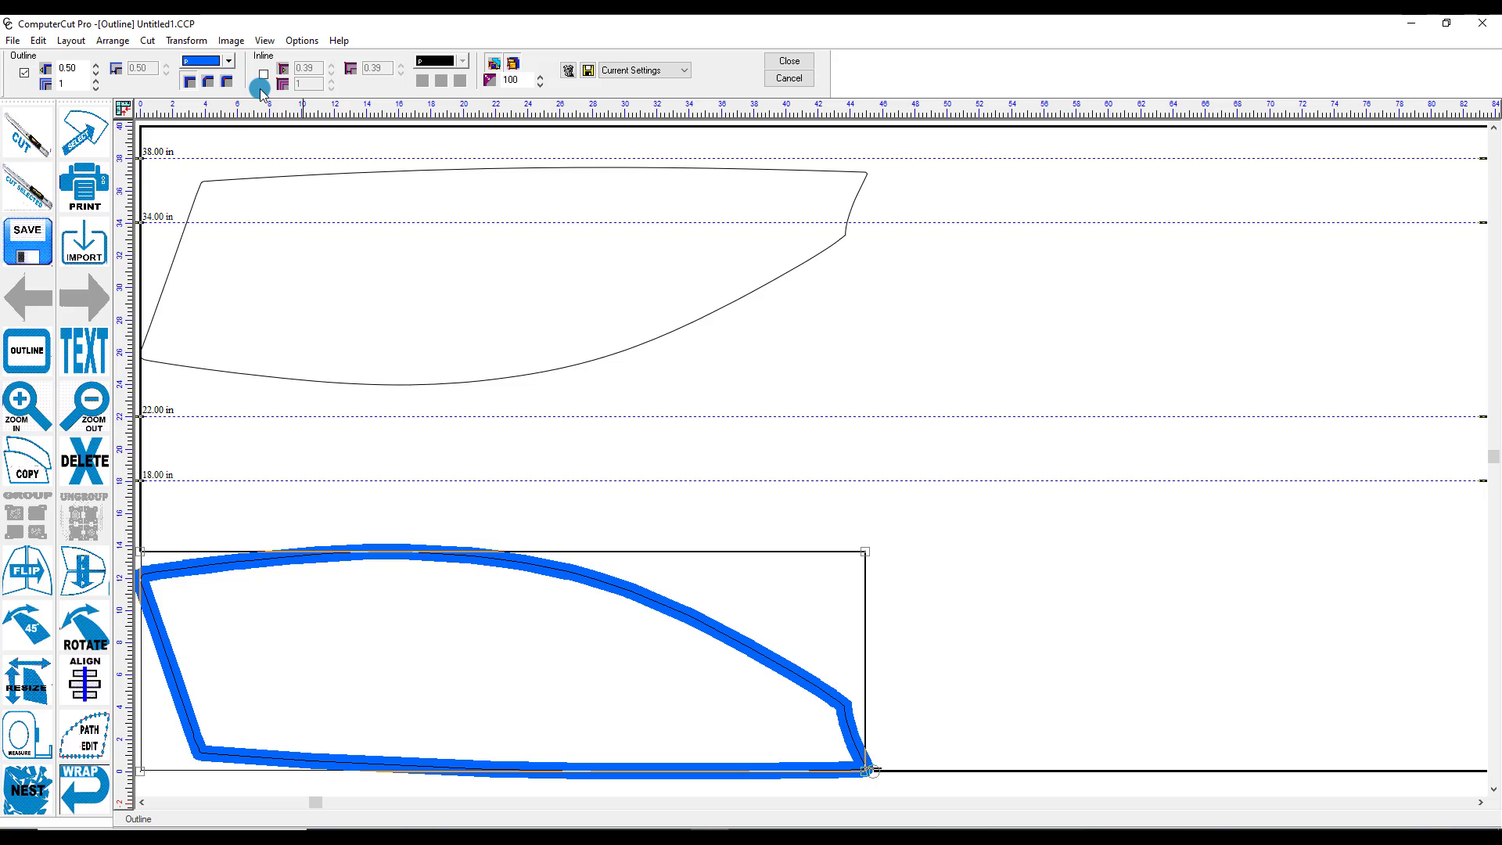
key(Escape)
Add the text "COMPUTERCUT" in Arial on the empty film area beside the black window pattern
click(84, 350)
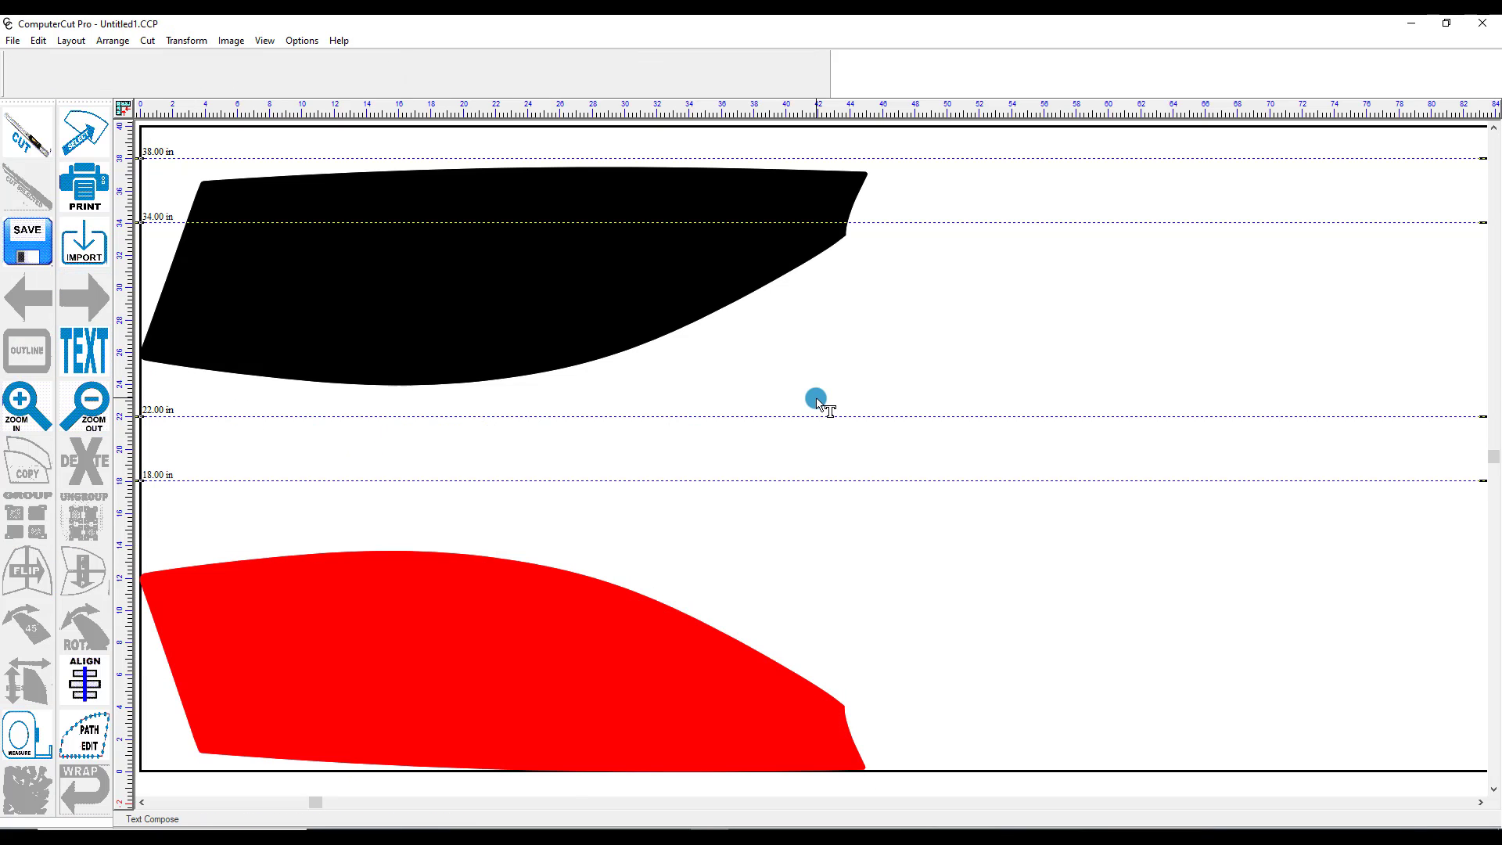
click(951, 301)
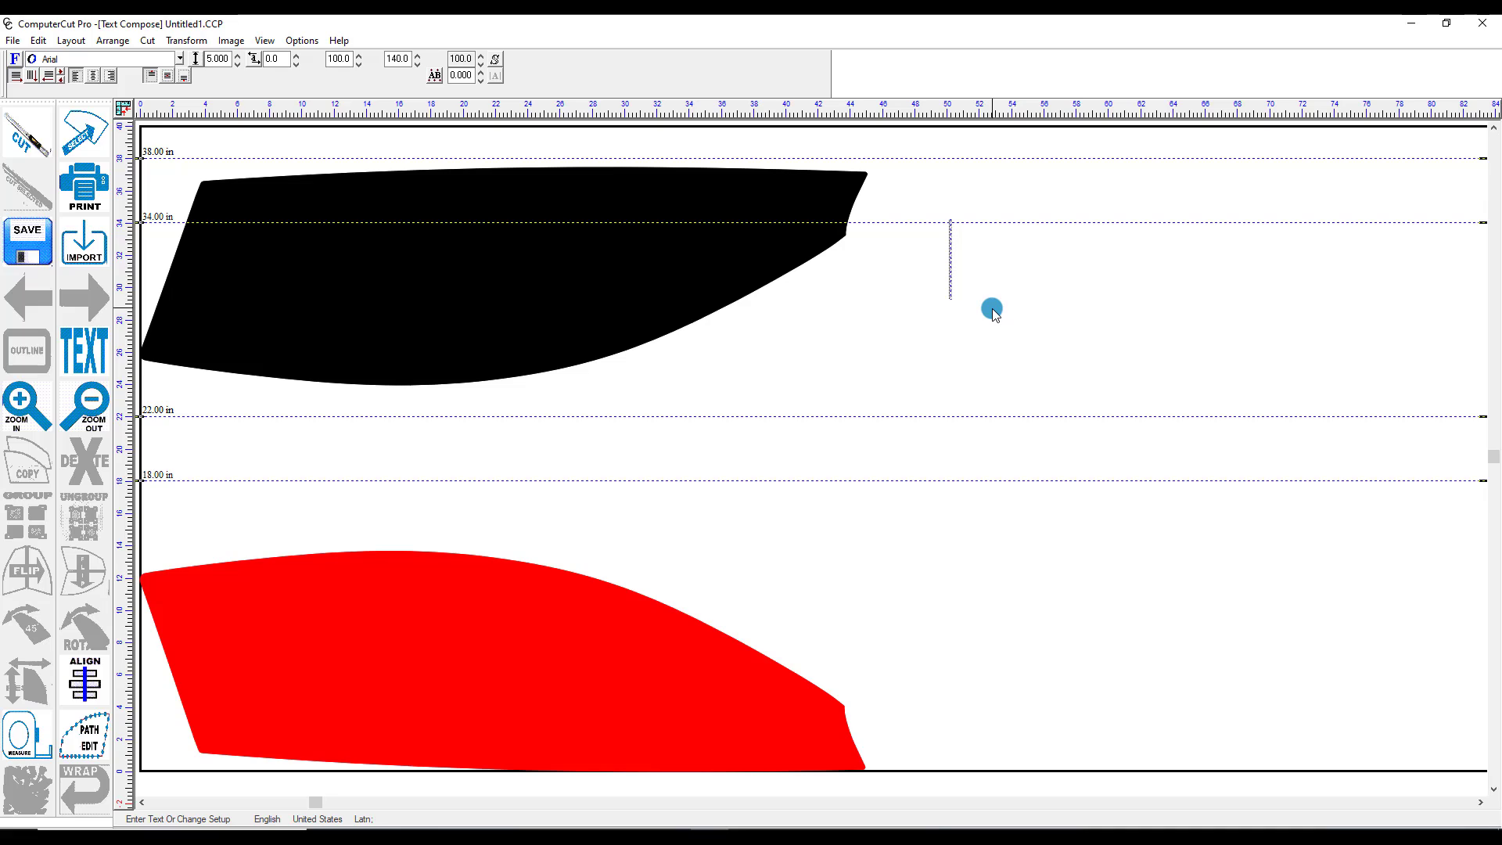
text(C)
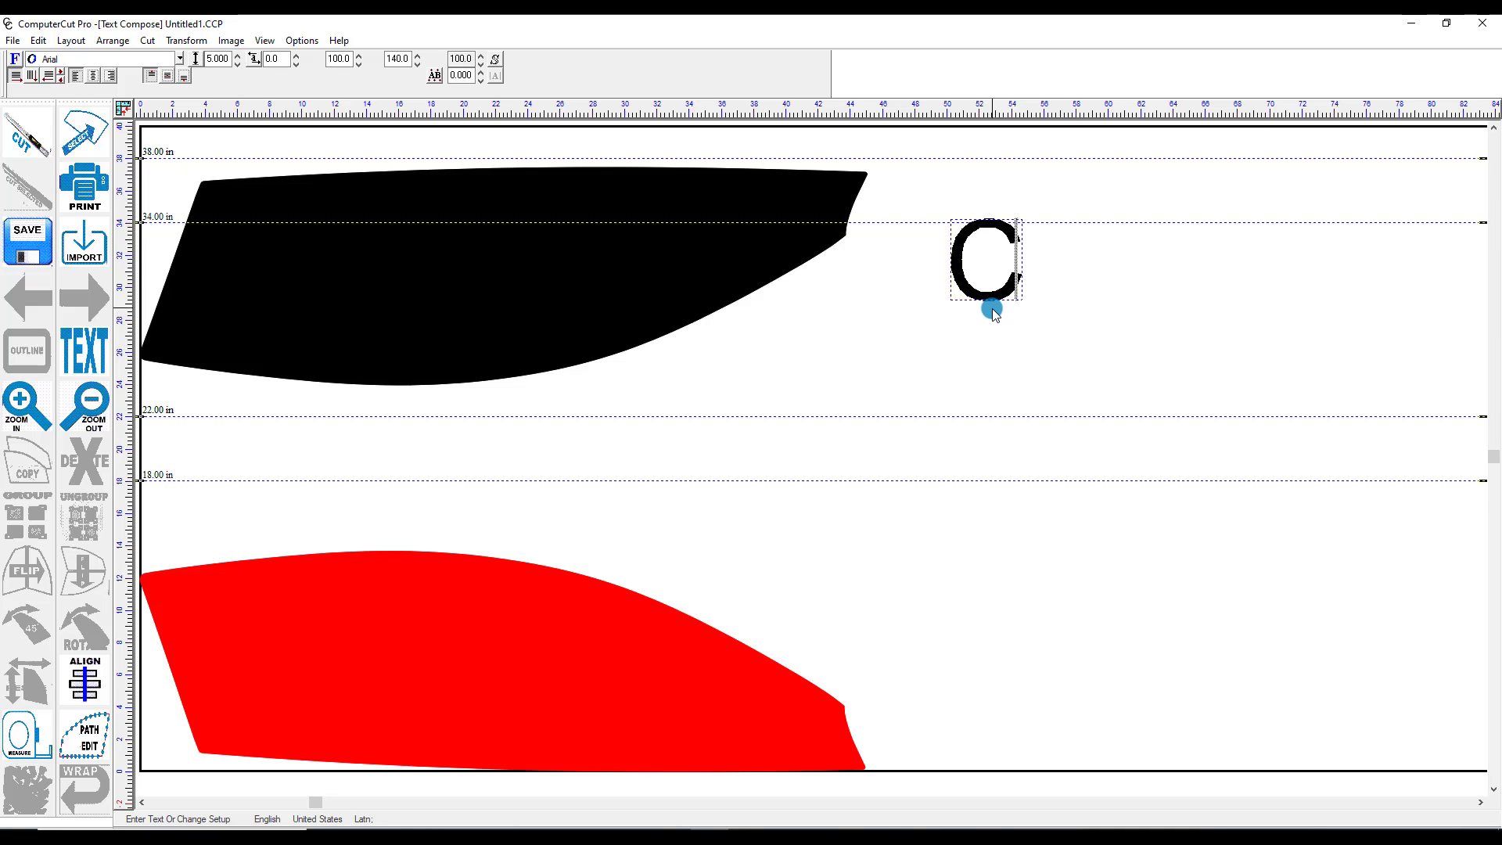
text(OMPU)
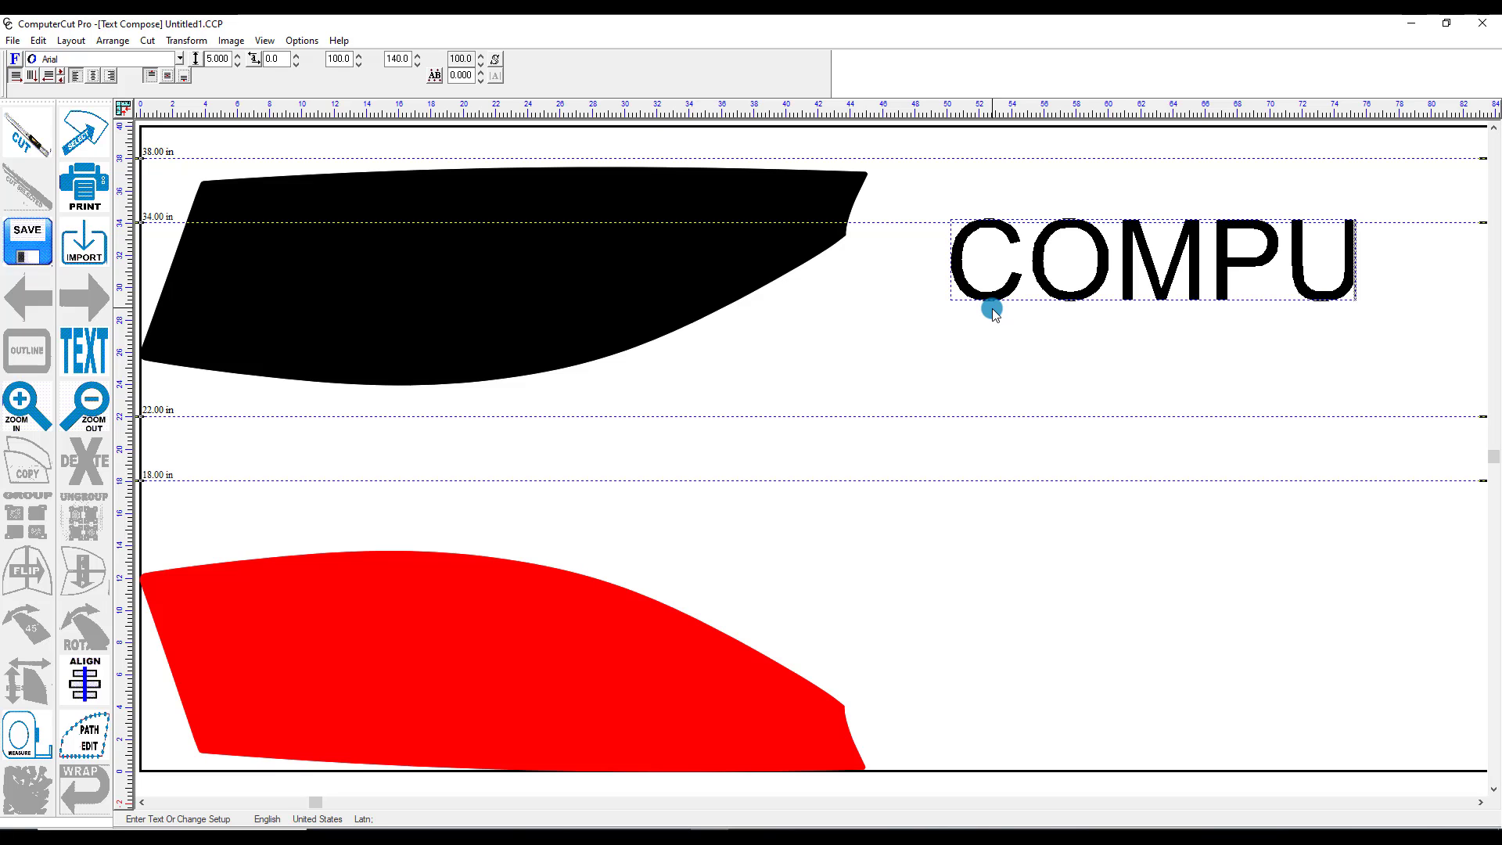
text(T)
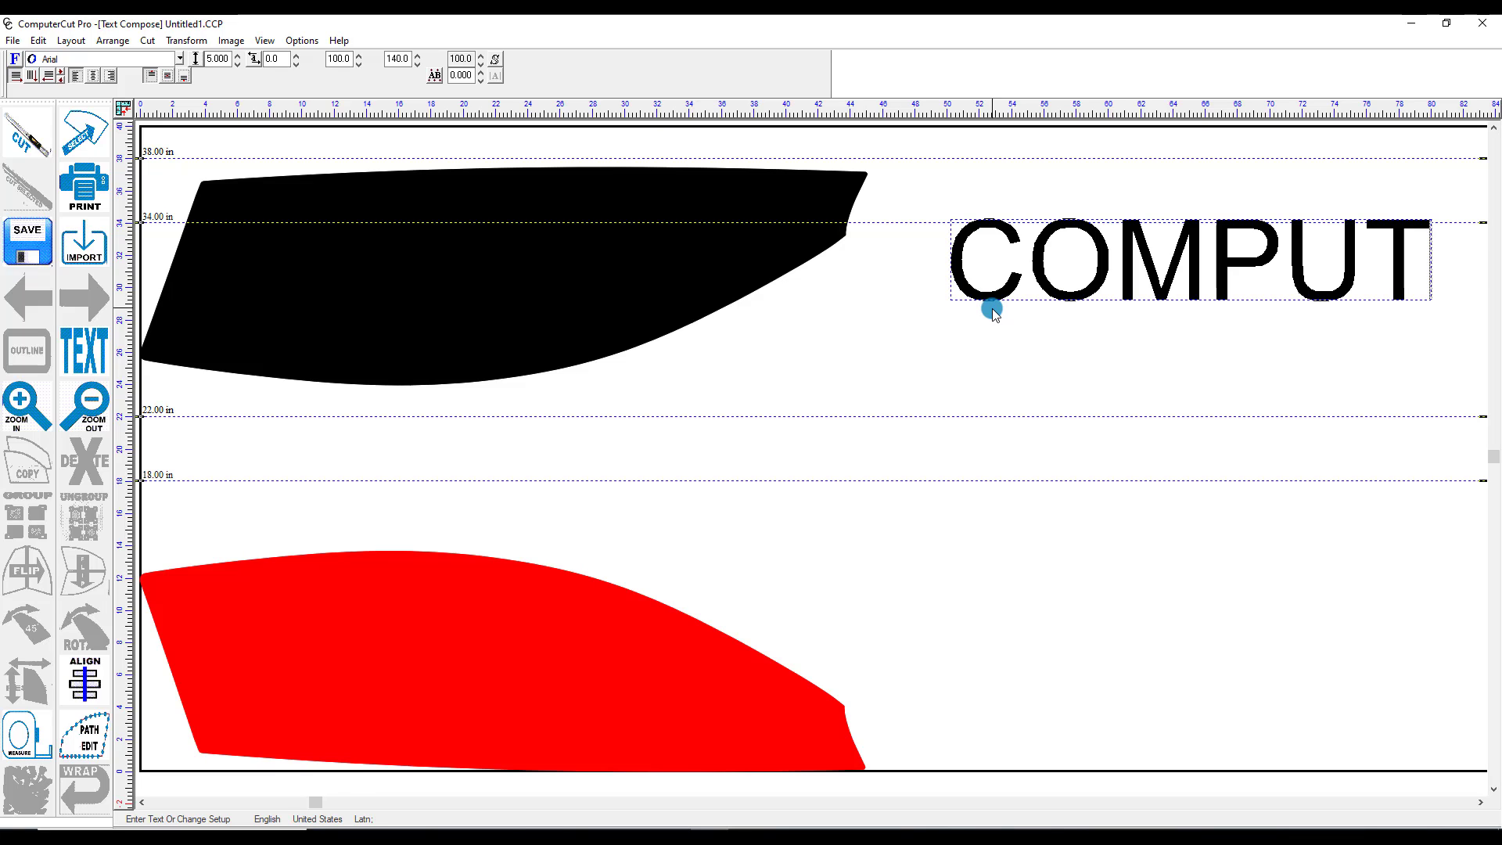
text(ERC)
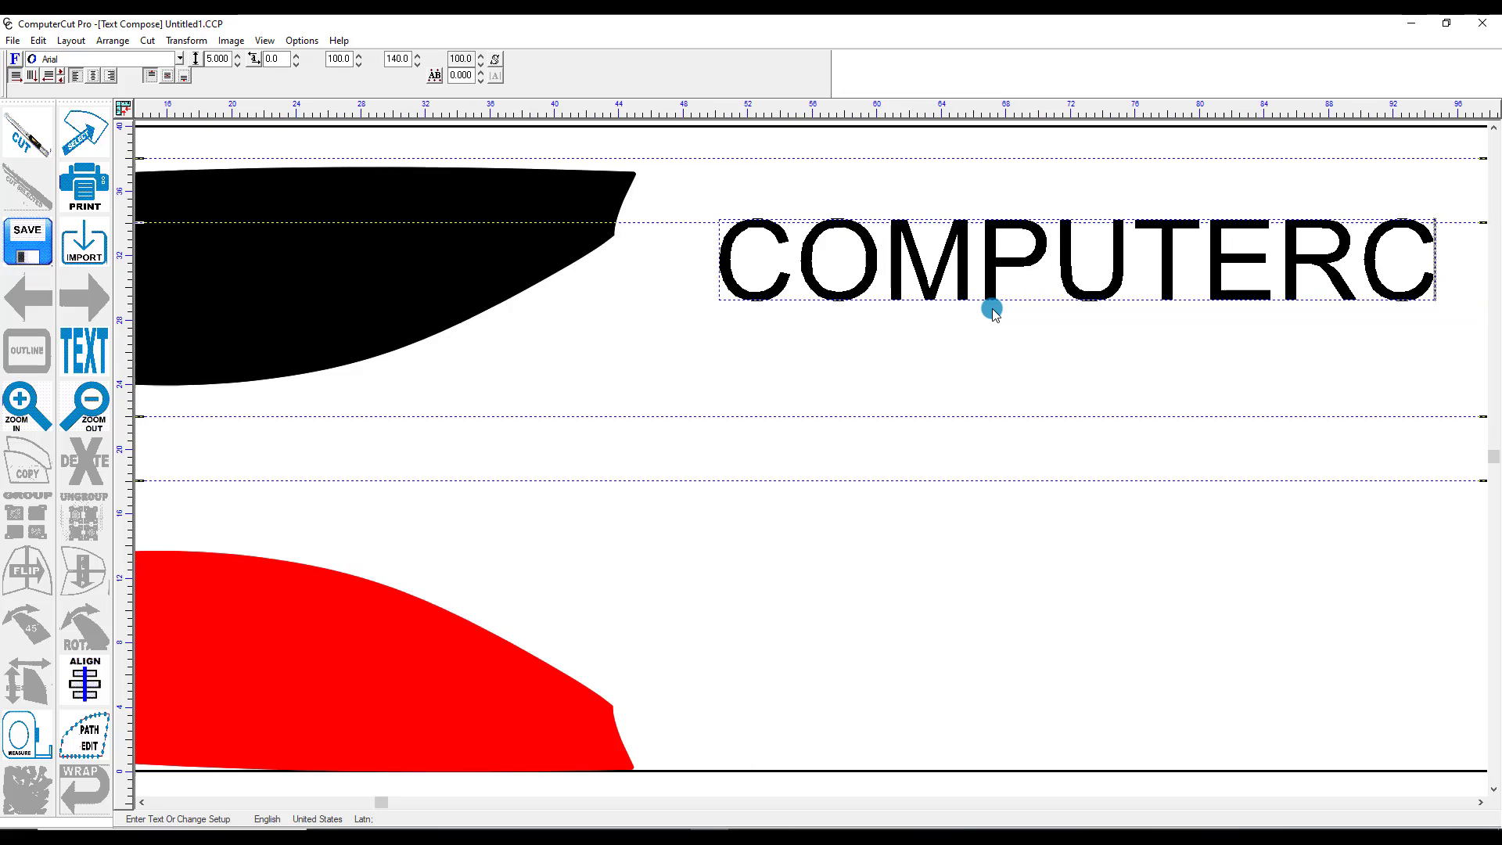
text(UT)
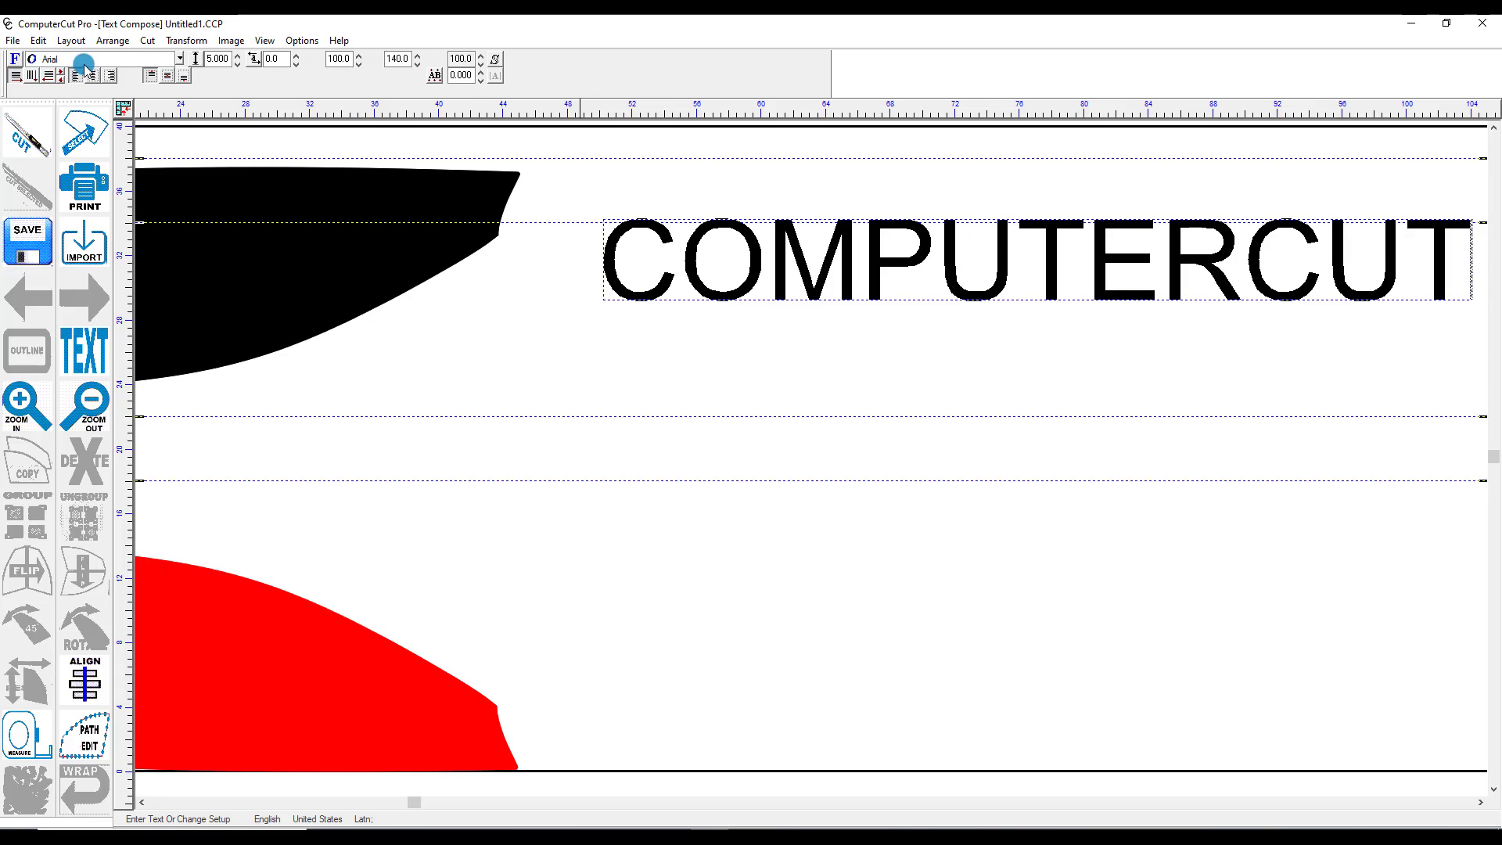
Check which fonts are available under Selected Fonts and All Fonts for the text
click(180, 59)
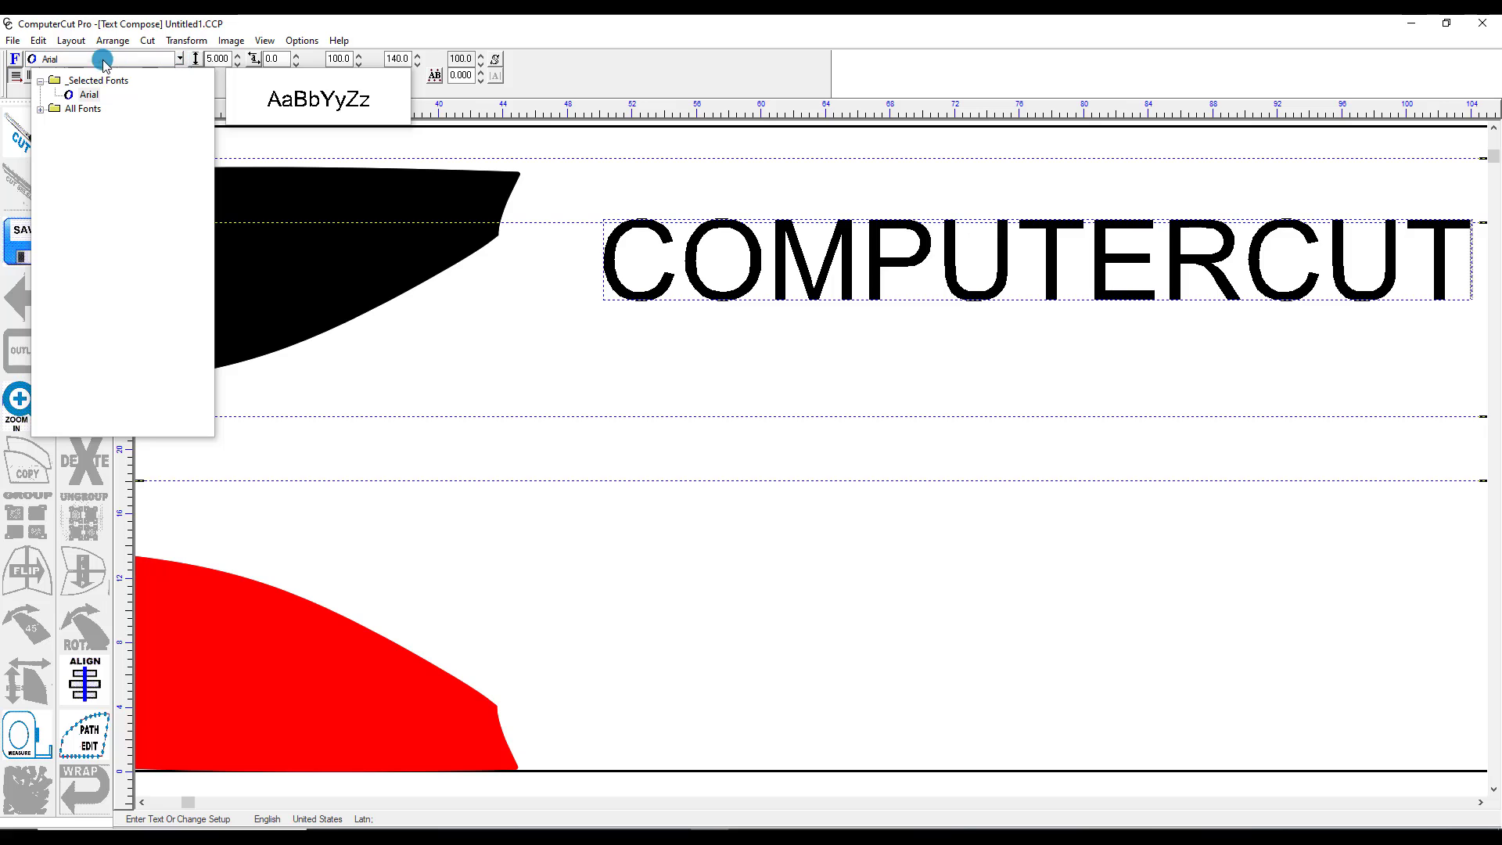
click(42, 109)
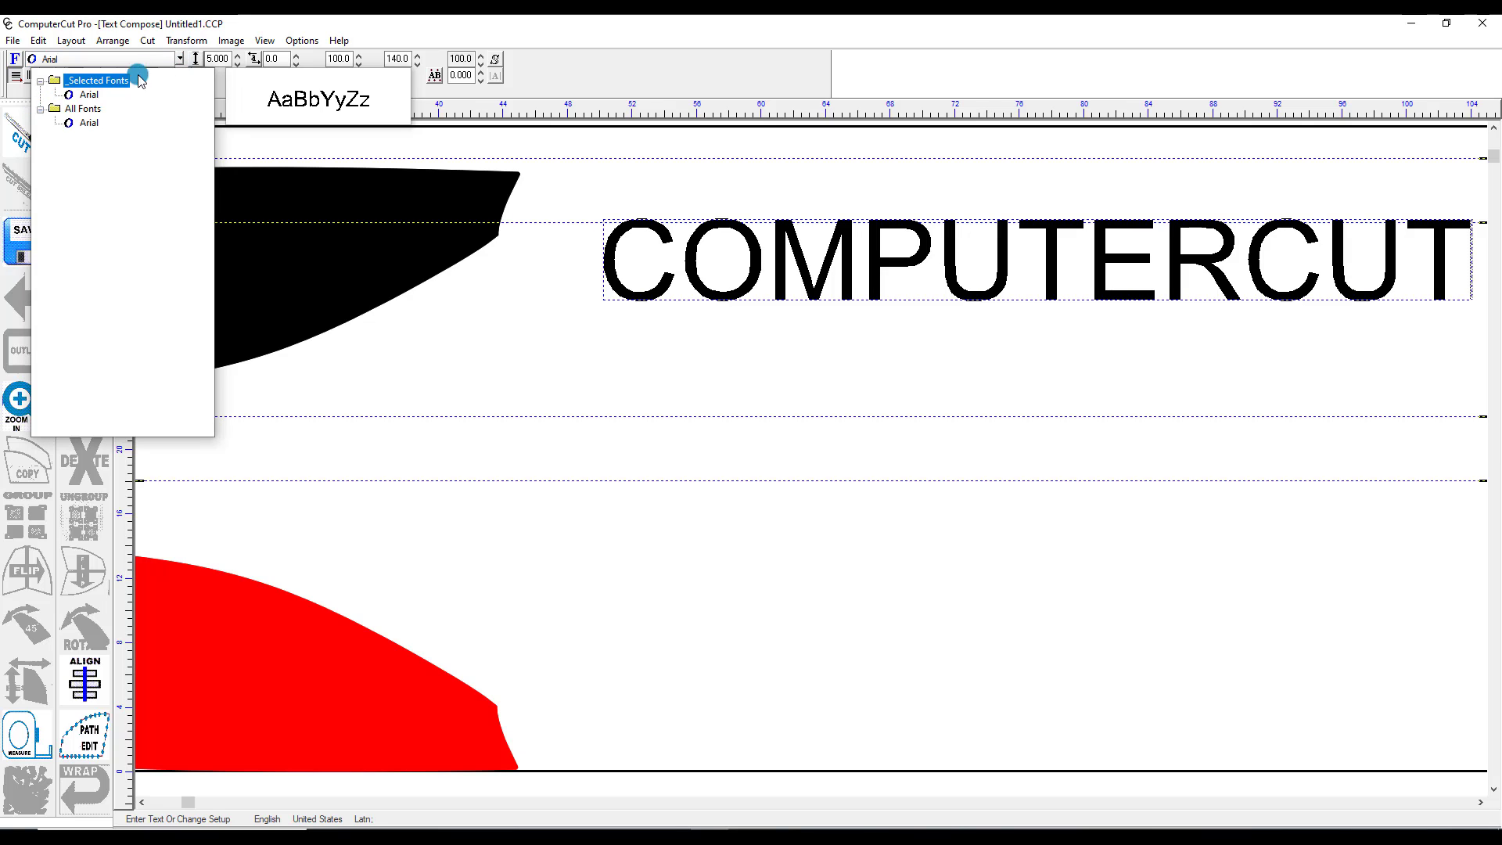
click(180, 61)
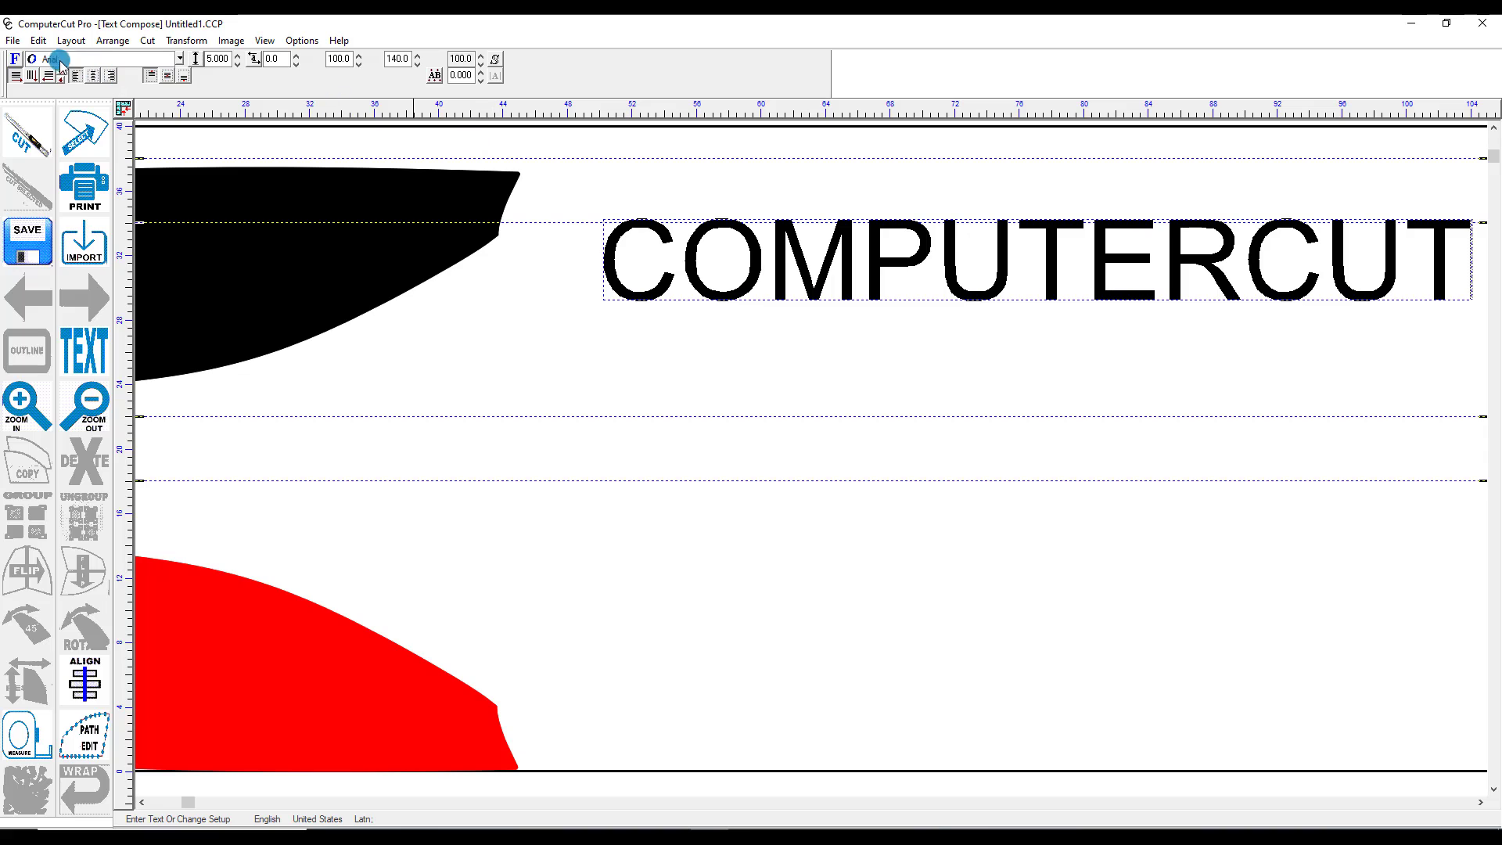
Search for Windows fonts (TTF, OTF), install all of them, and deselect the text after closing the font installer
click(12, 41)
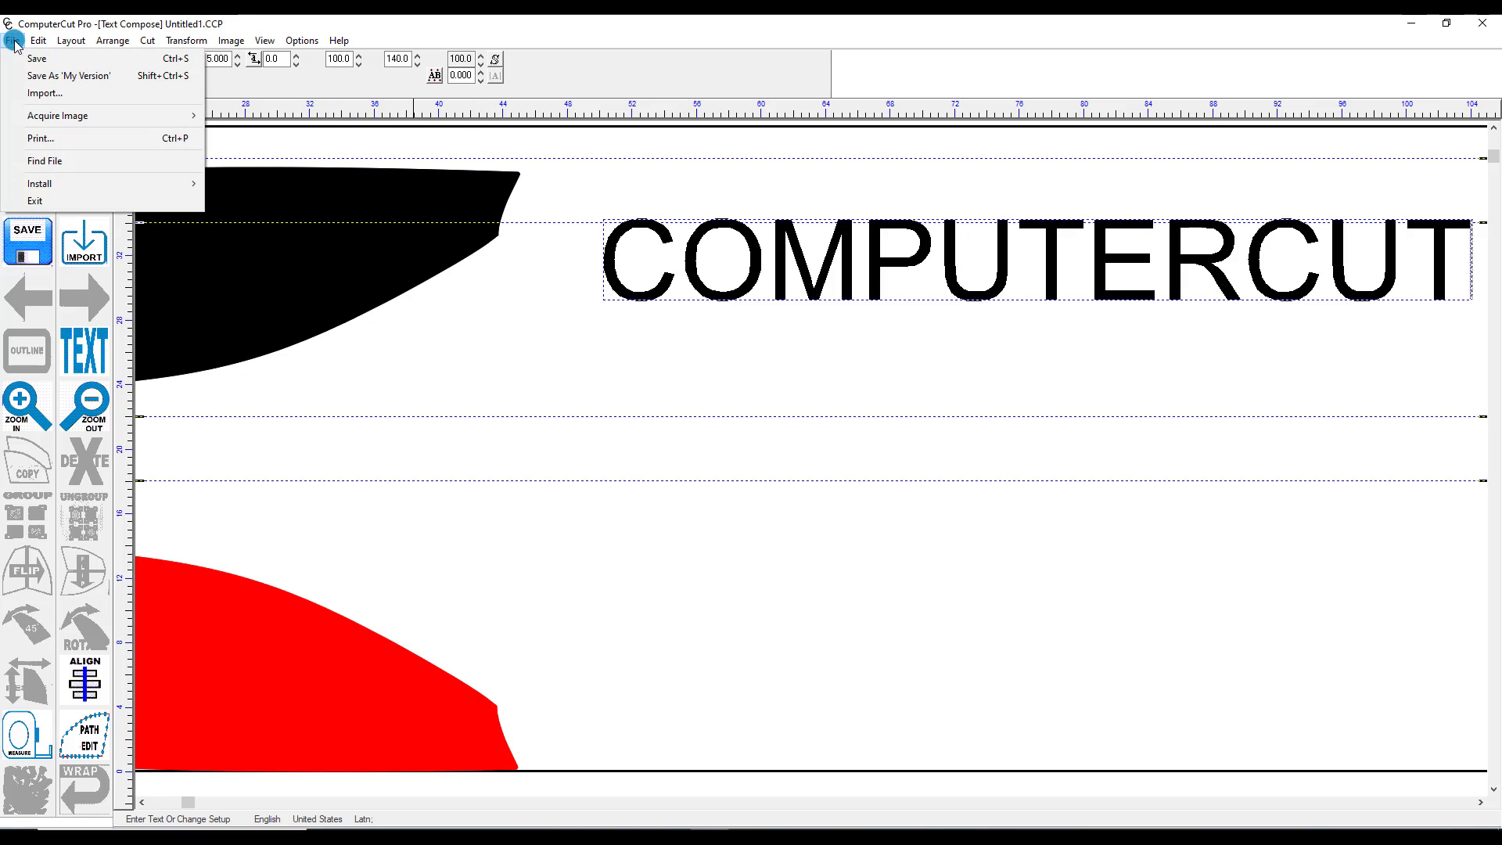
mouse_move(32, 191)
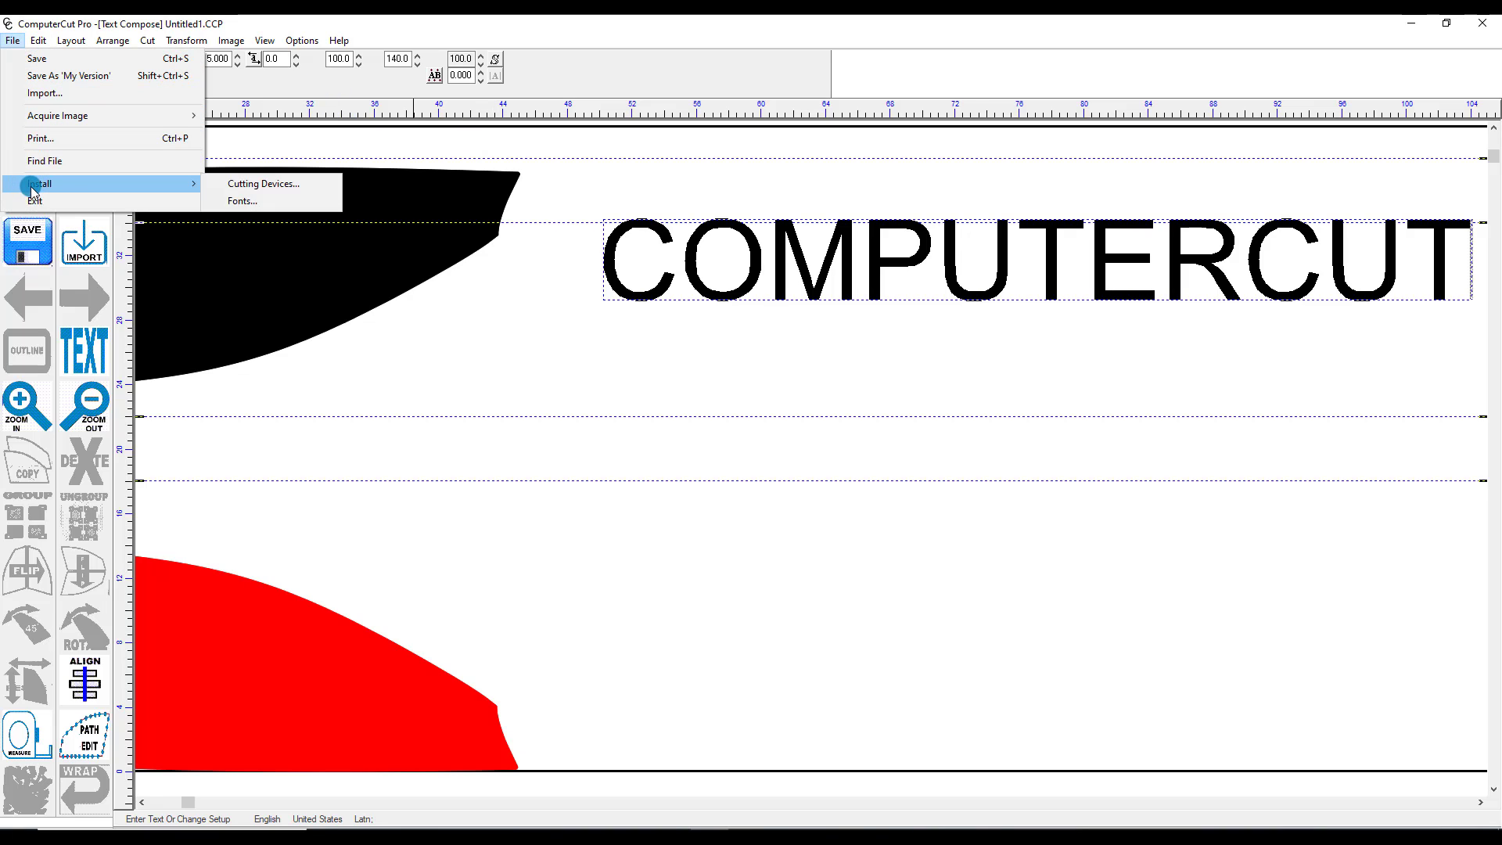
click(239, 202)
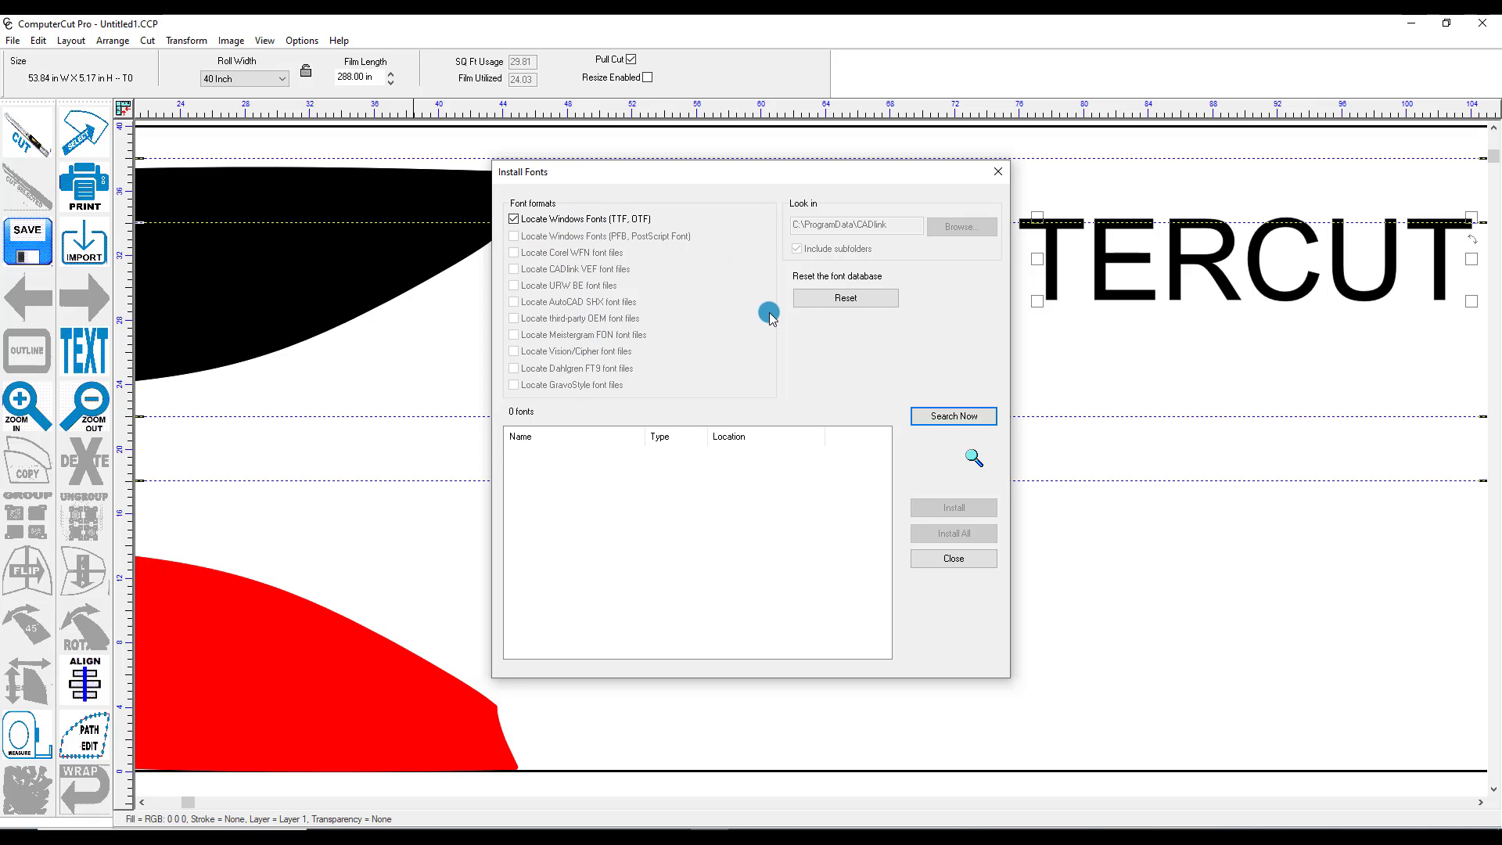
click(955, 417)
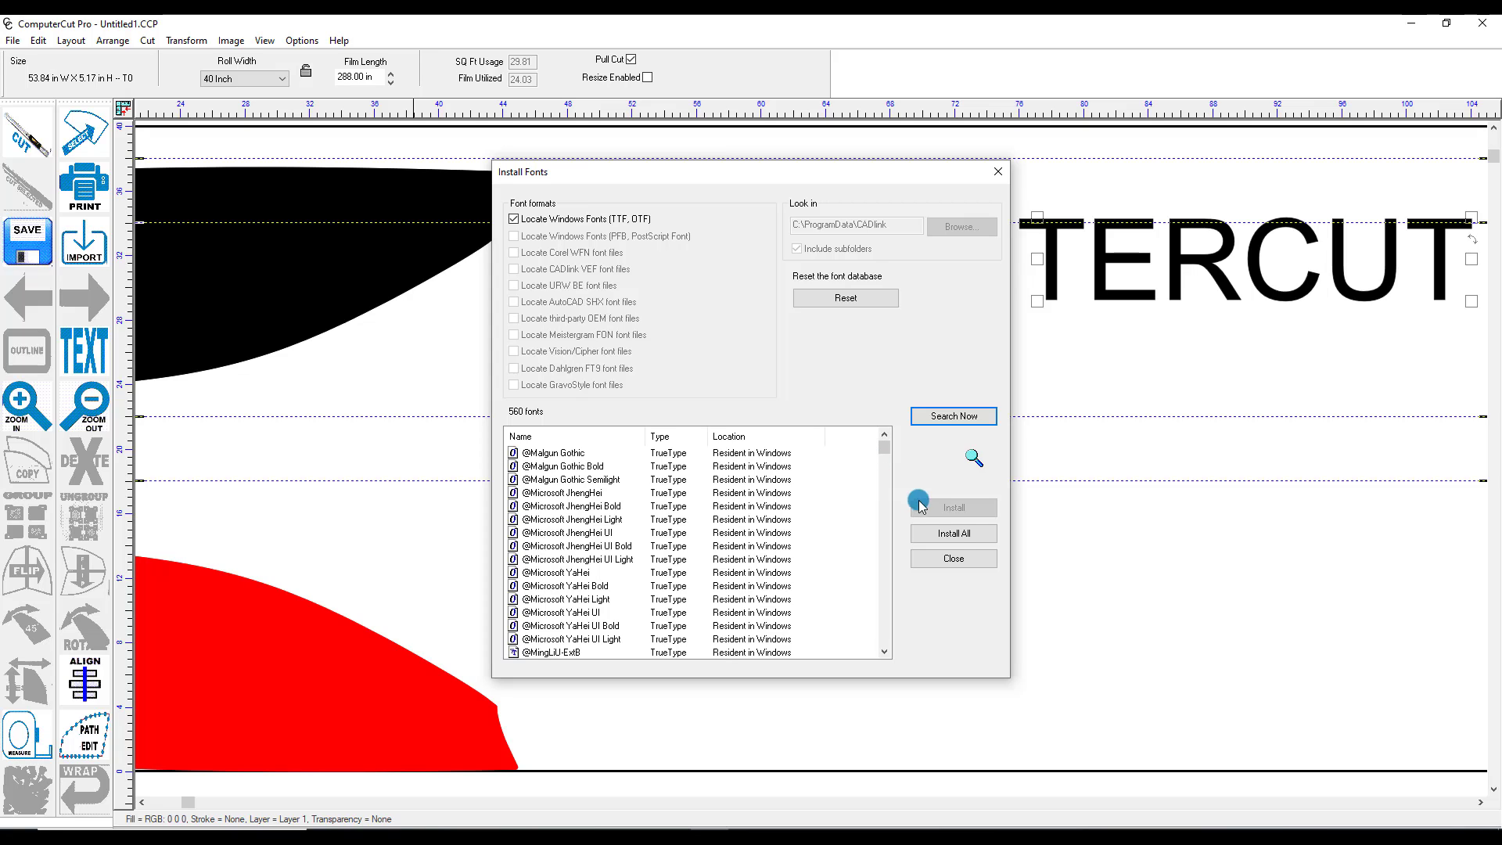
click(954, 530)
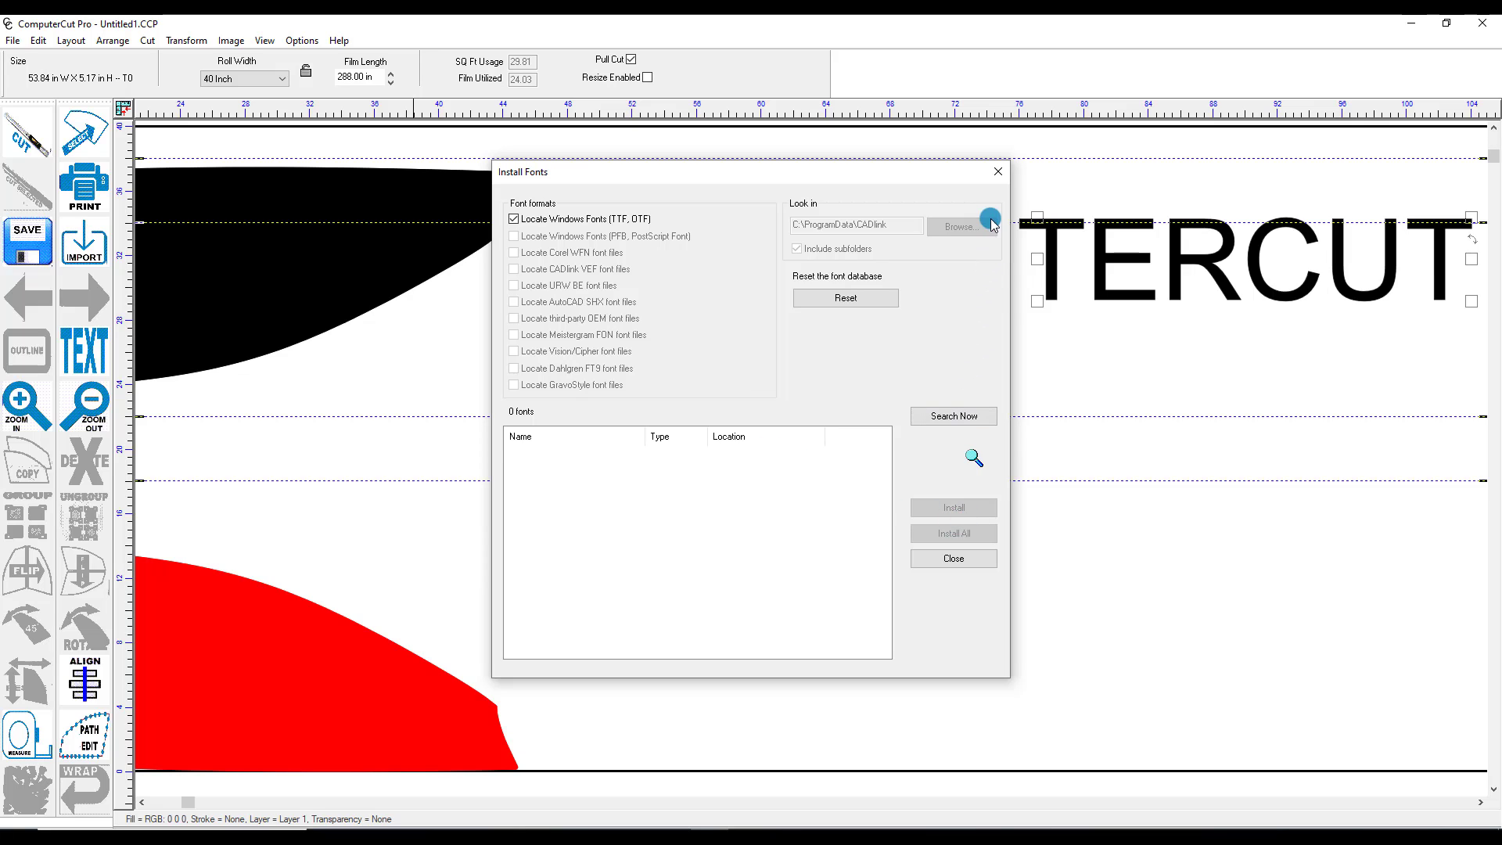
click(999, 176)
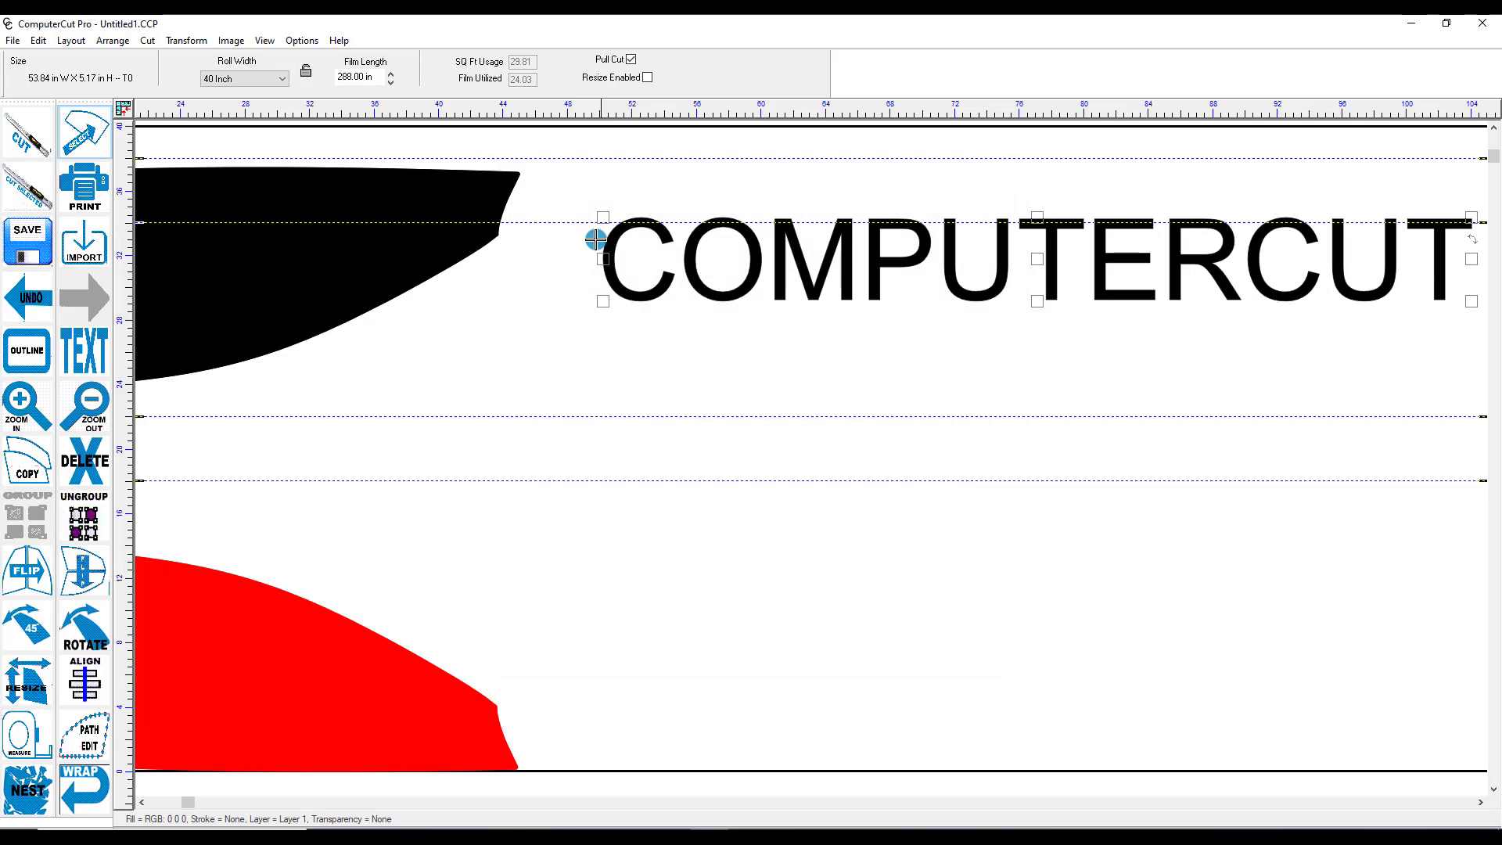
click(614, 337)
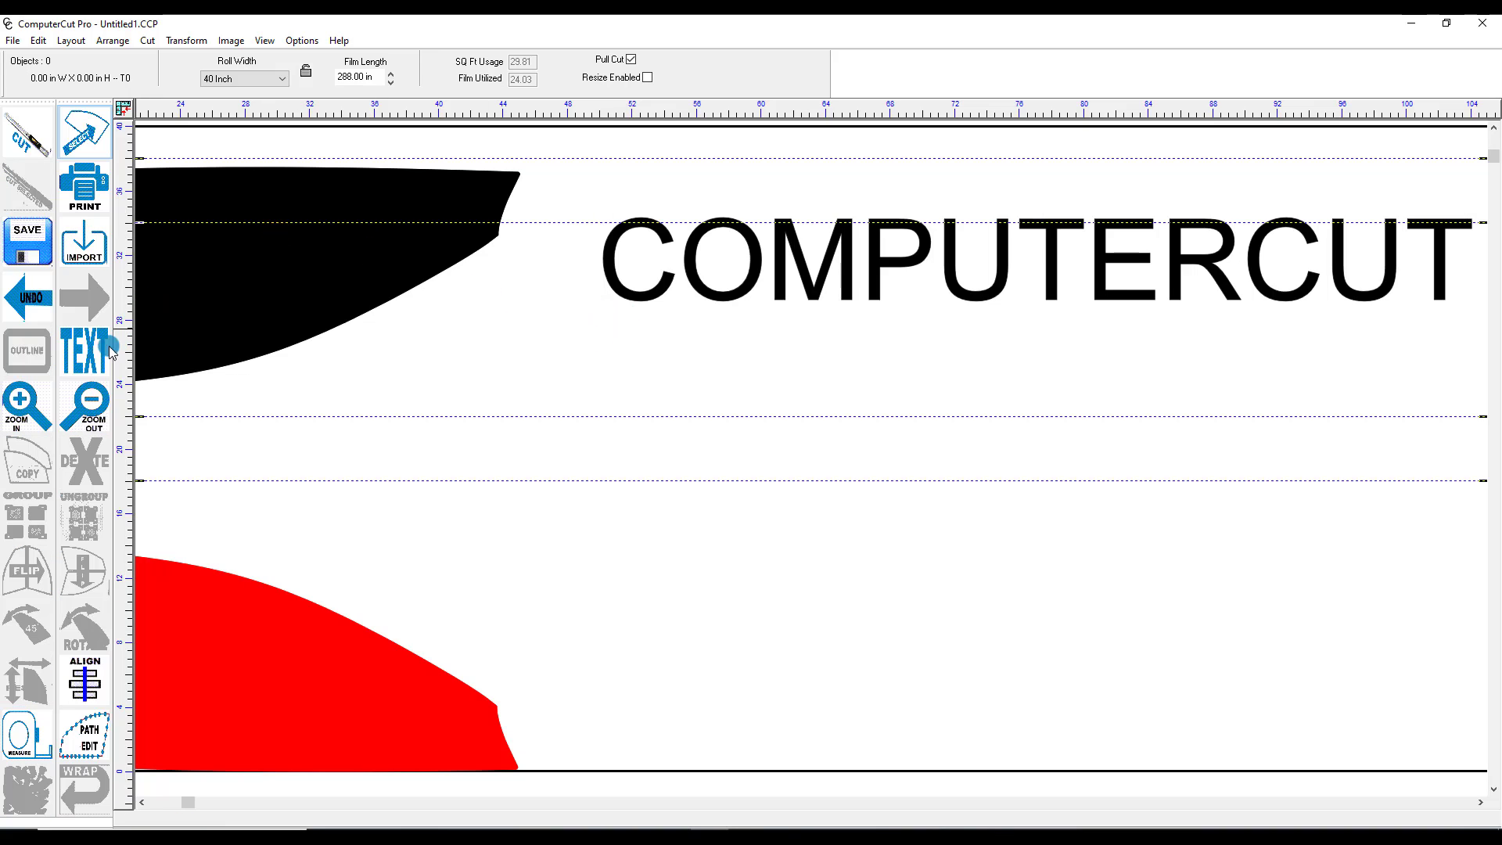
Start a new text entry below "COMPUTERCUT" and browse the list of installed fonts
click(83, 350)
click(688, 424)
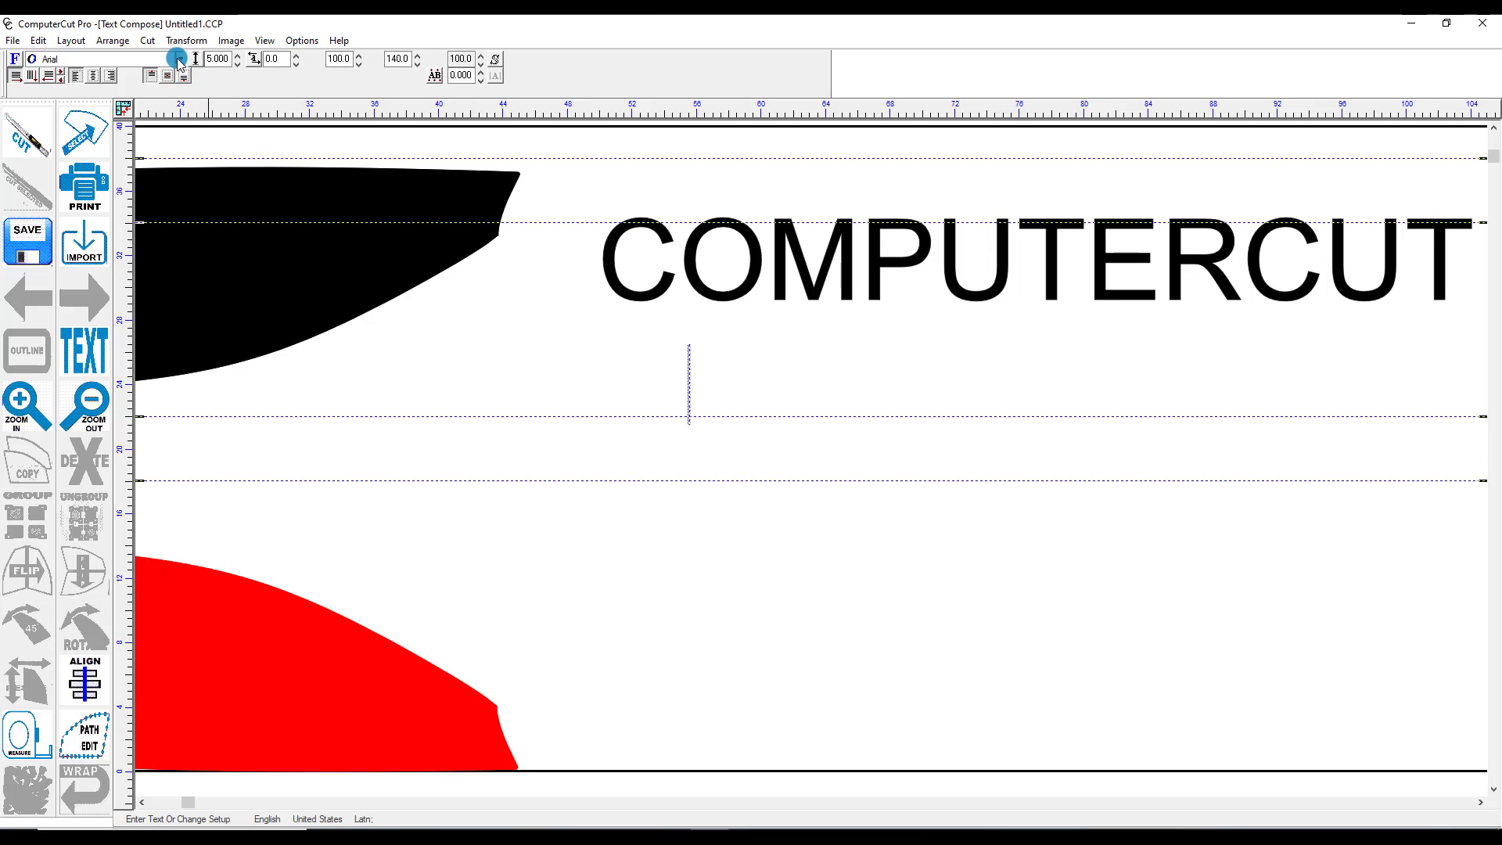
click(179, 60)
scroll(102, 169, down, 5)
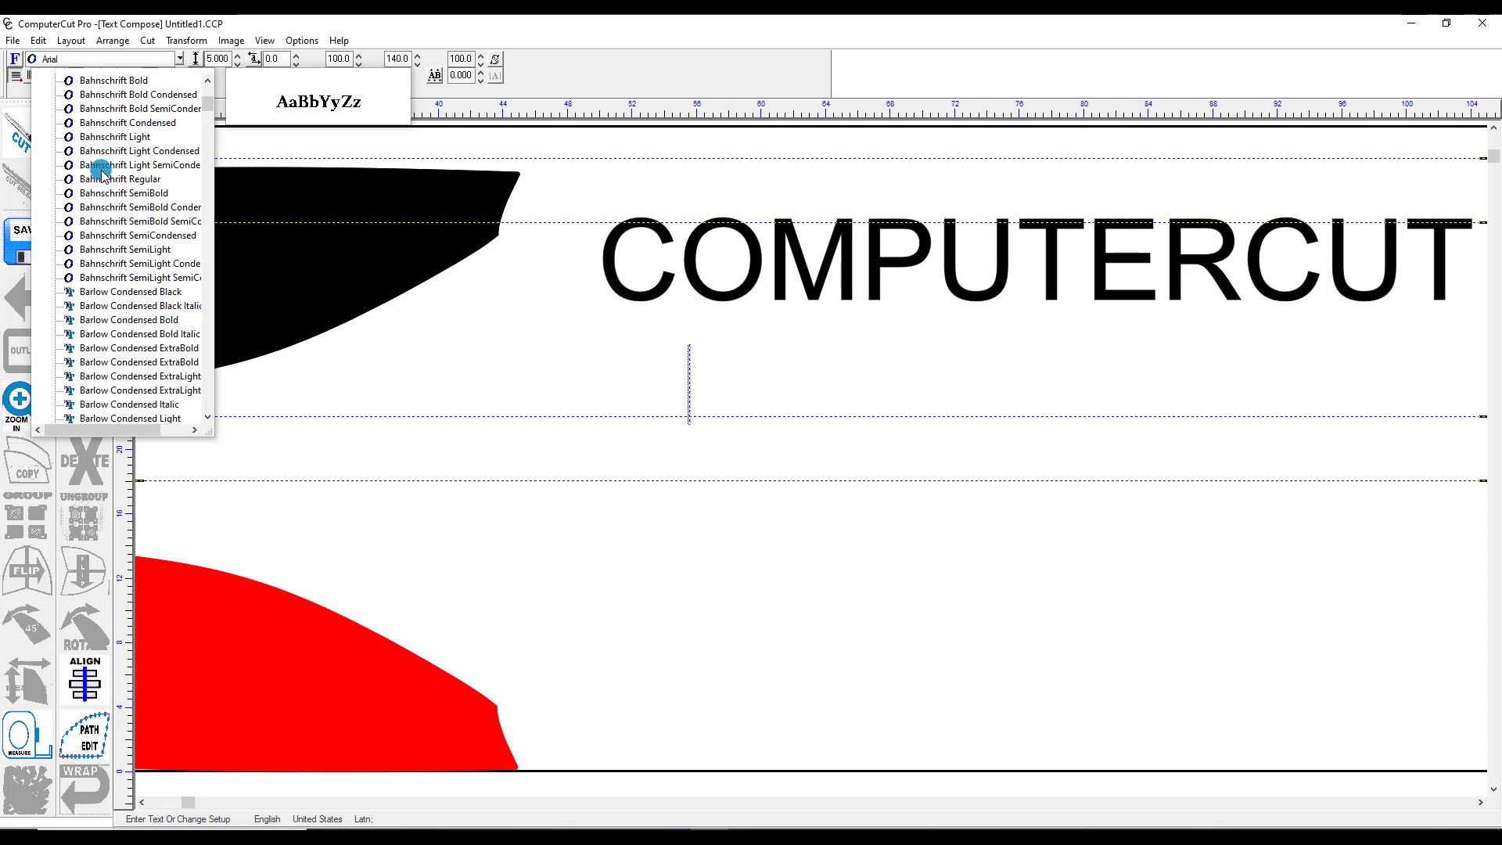
scroll(102, 174, down, 10)
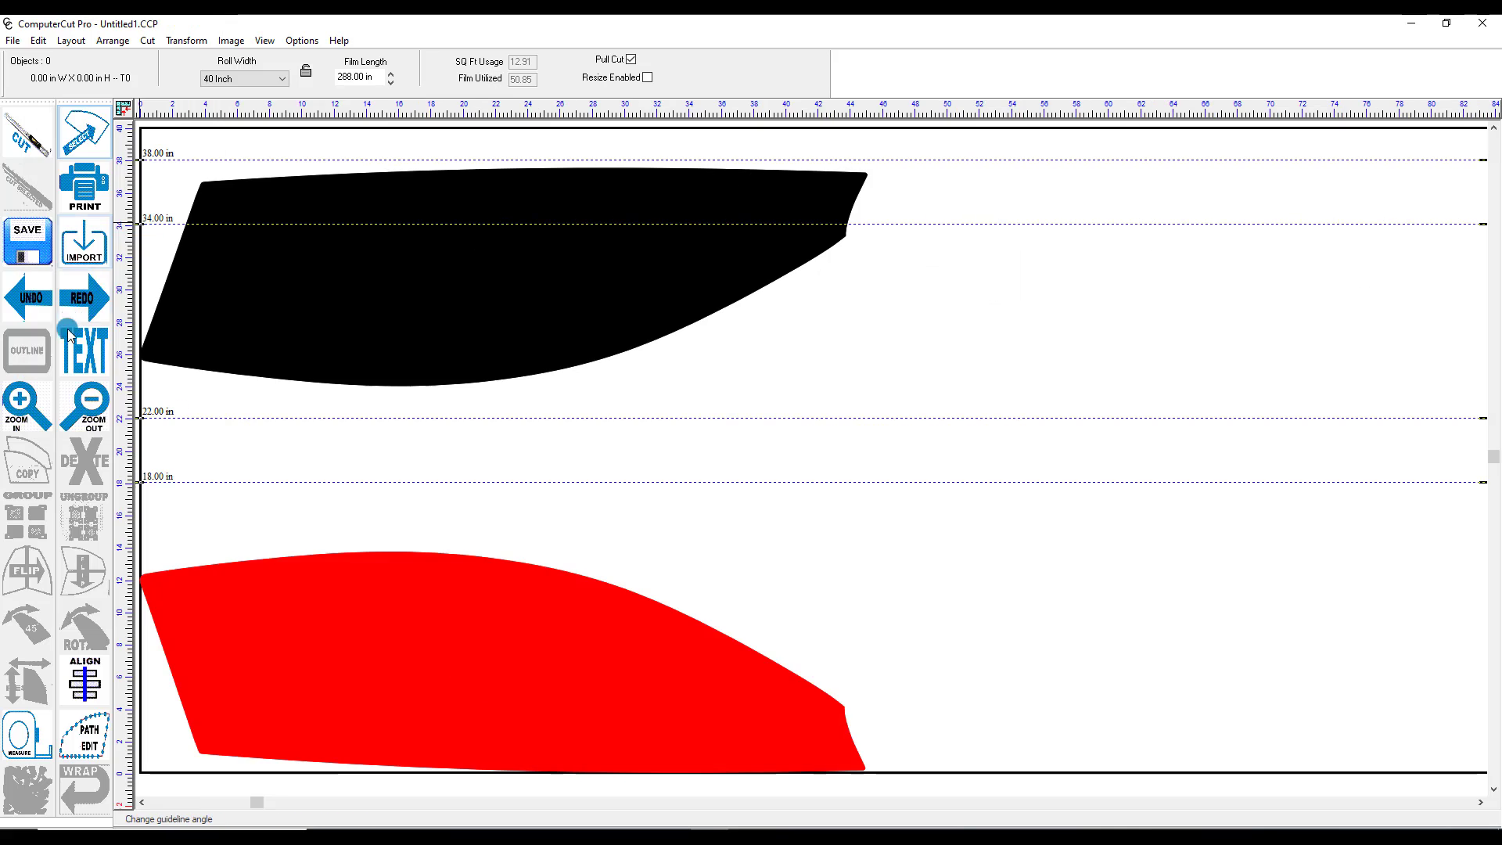
Examine the black window pattern's rounded upper corner at close range and return to the full layout view
click(26, 404)
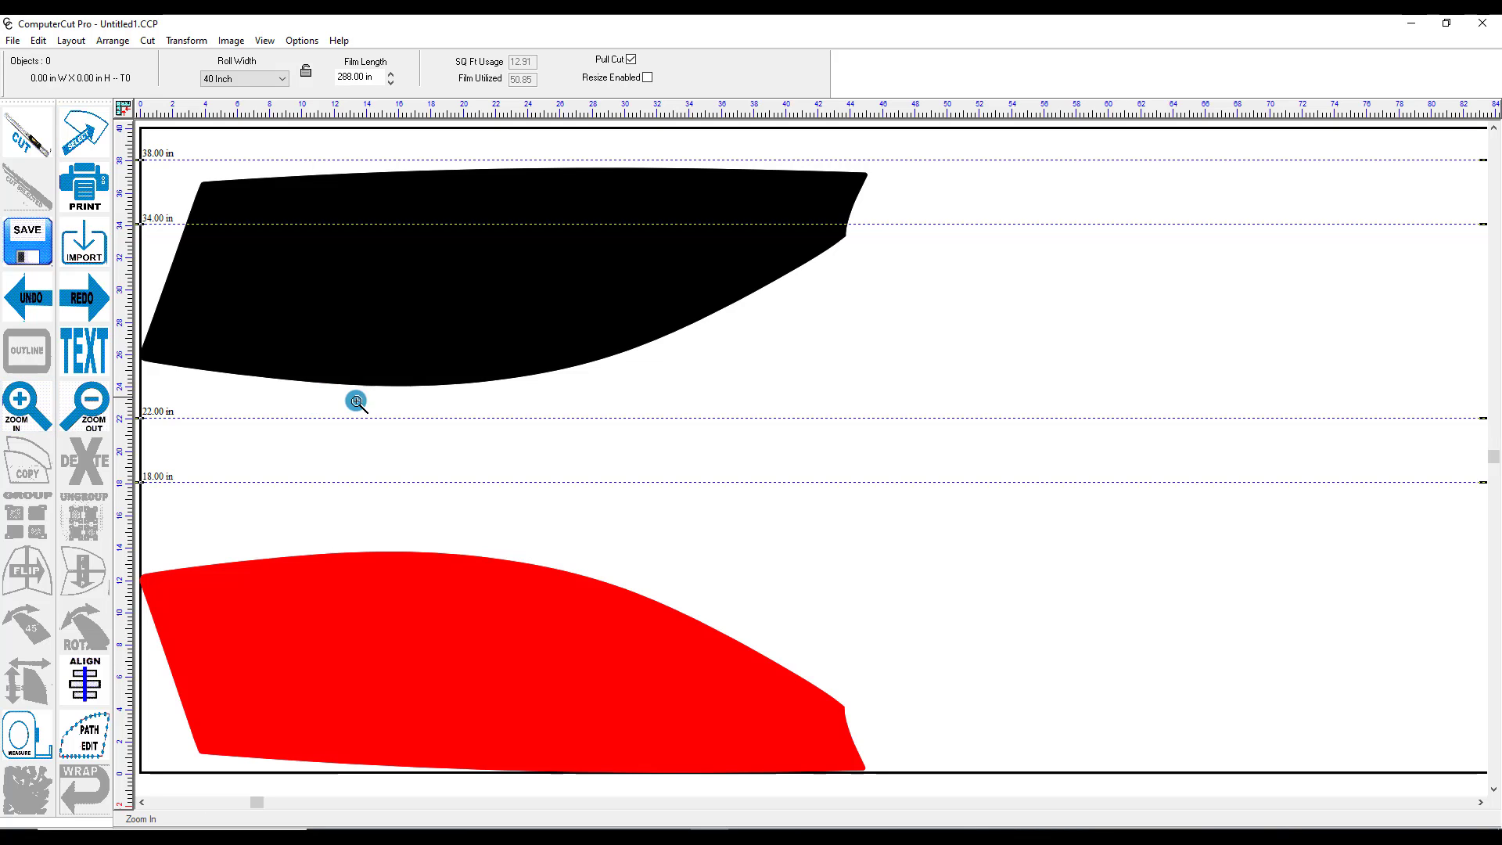
drag(815, 153, 885, 208)
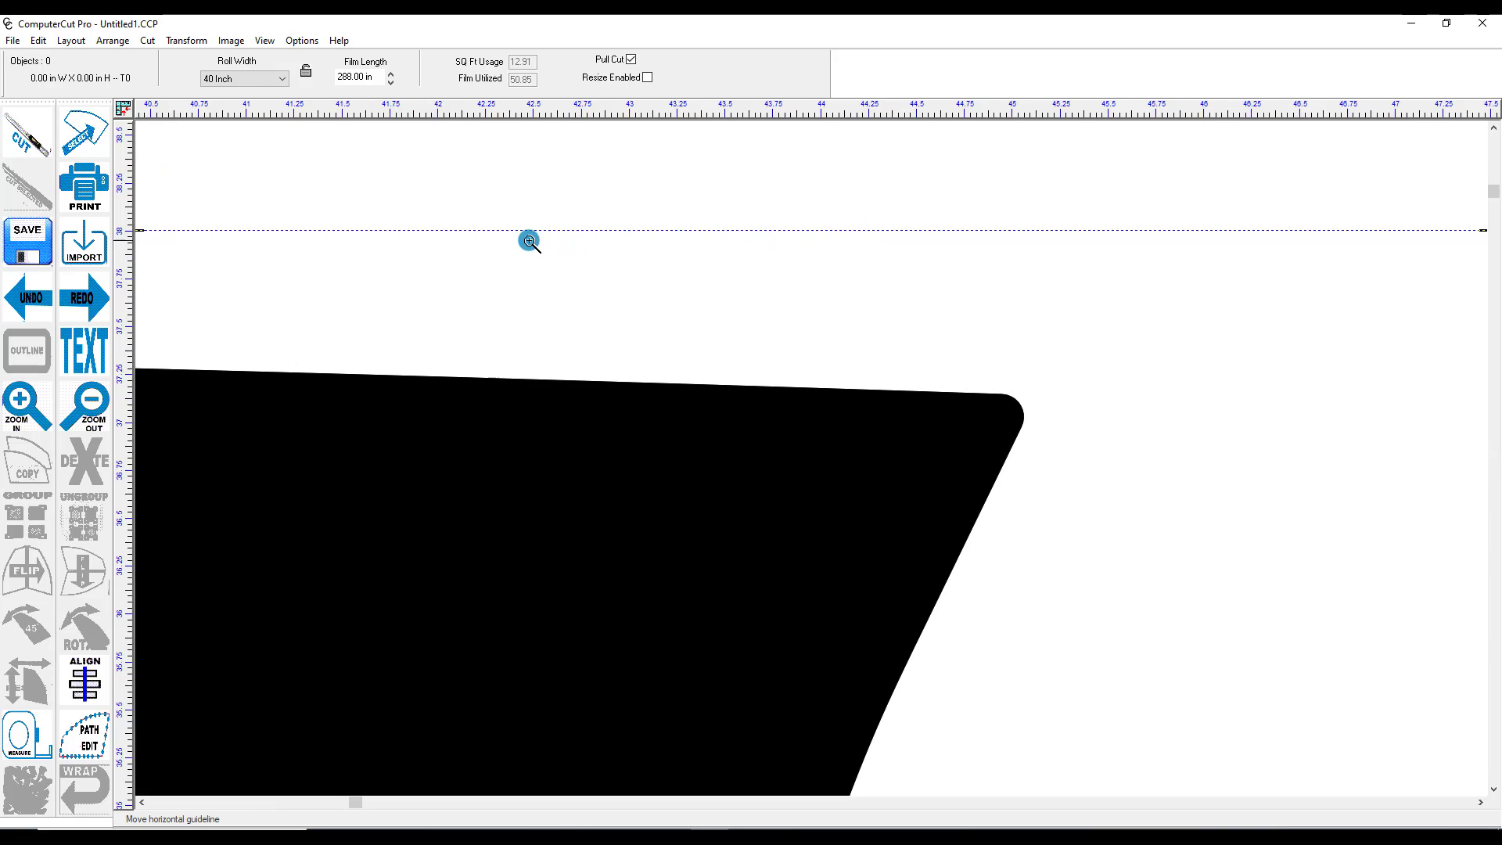
click(98, 403)
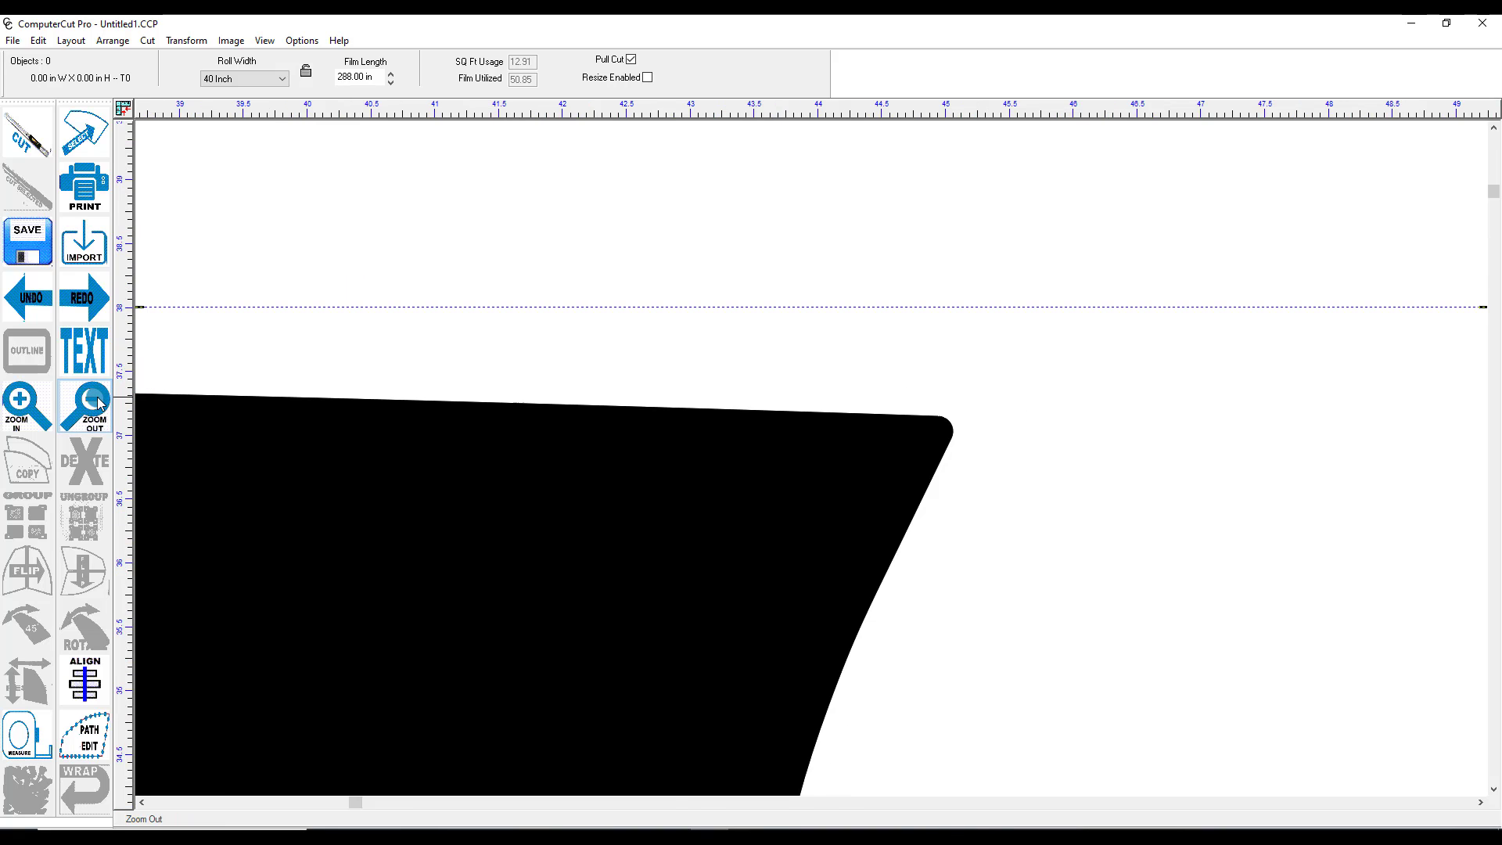
click(98, 403)
click(98, 403)
click(98, 403)
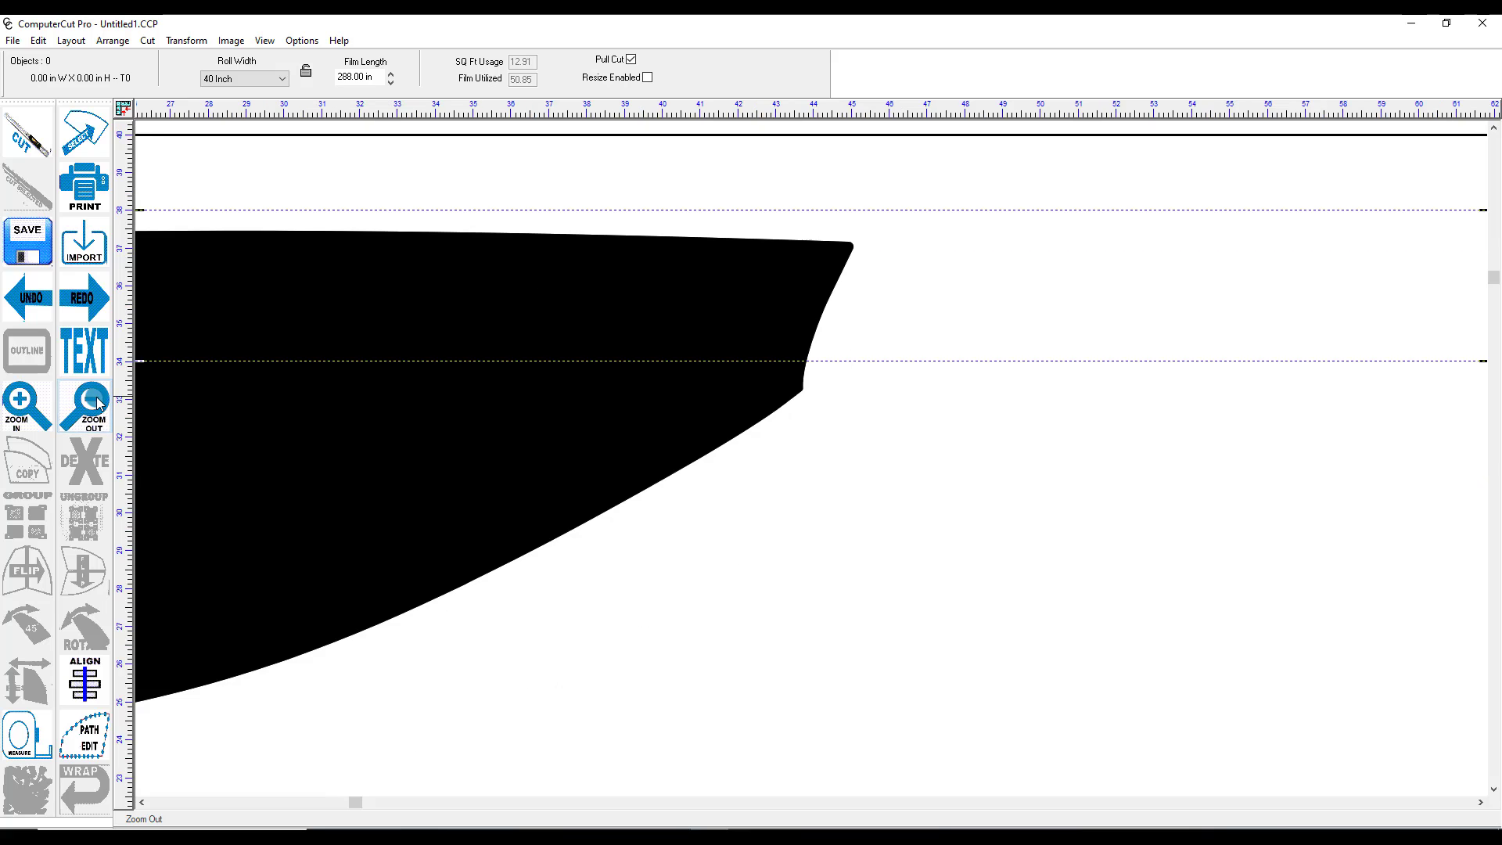
click(98, 403)
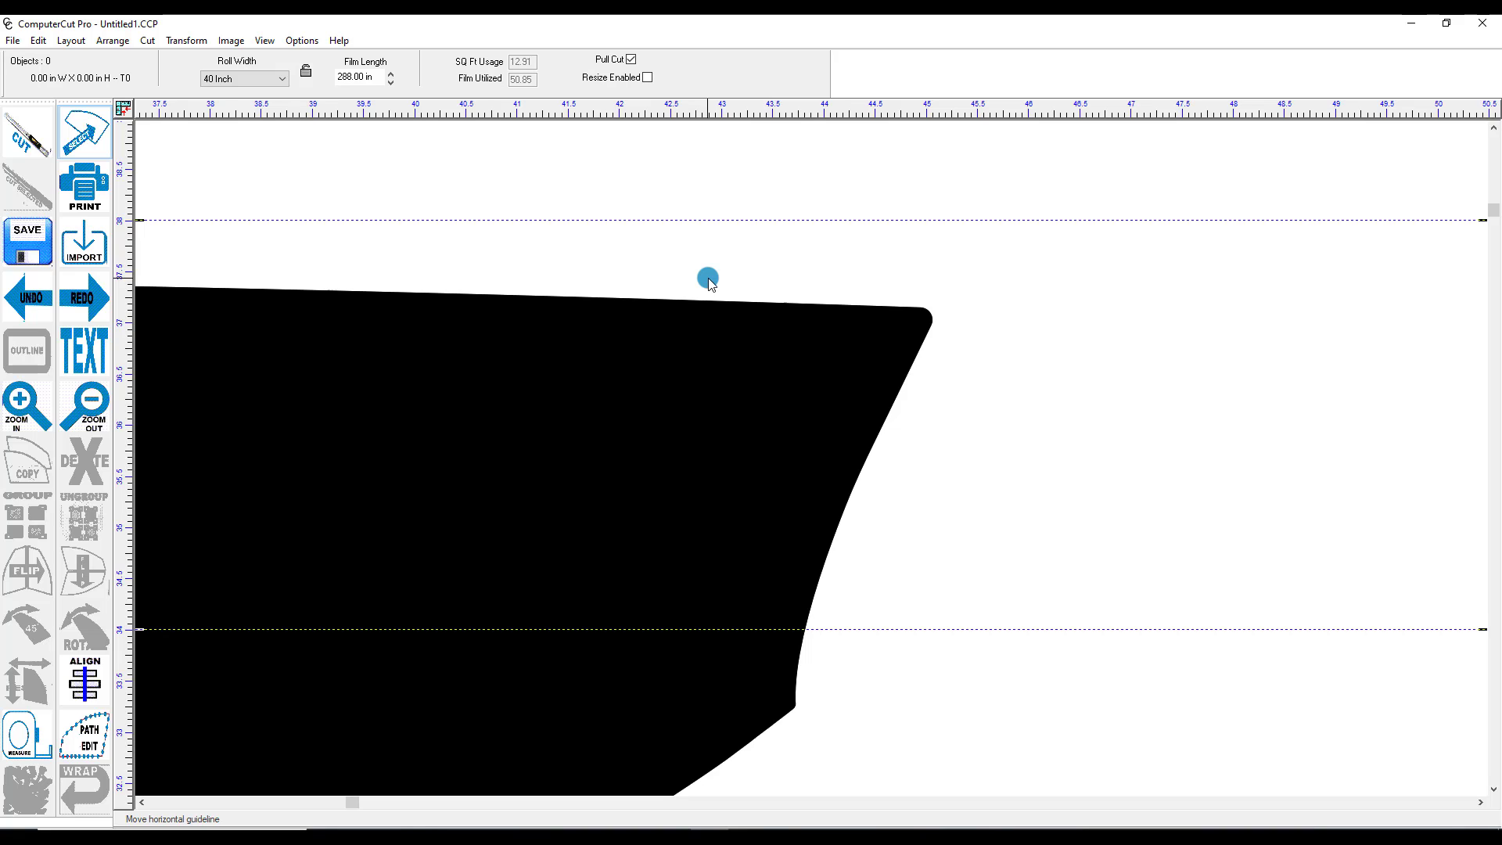
key(F4)
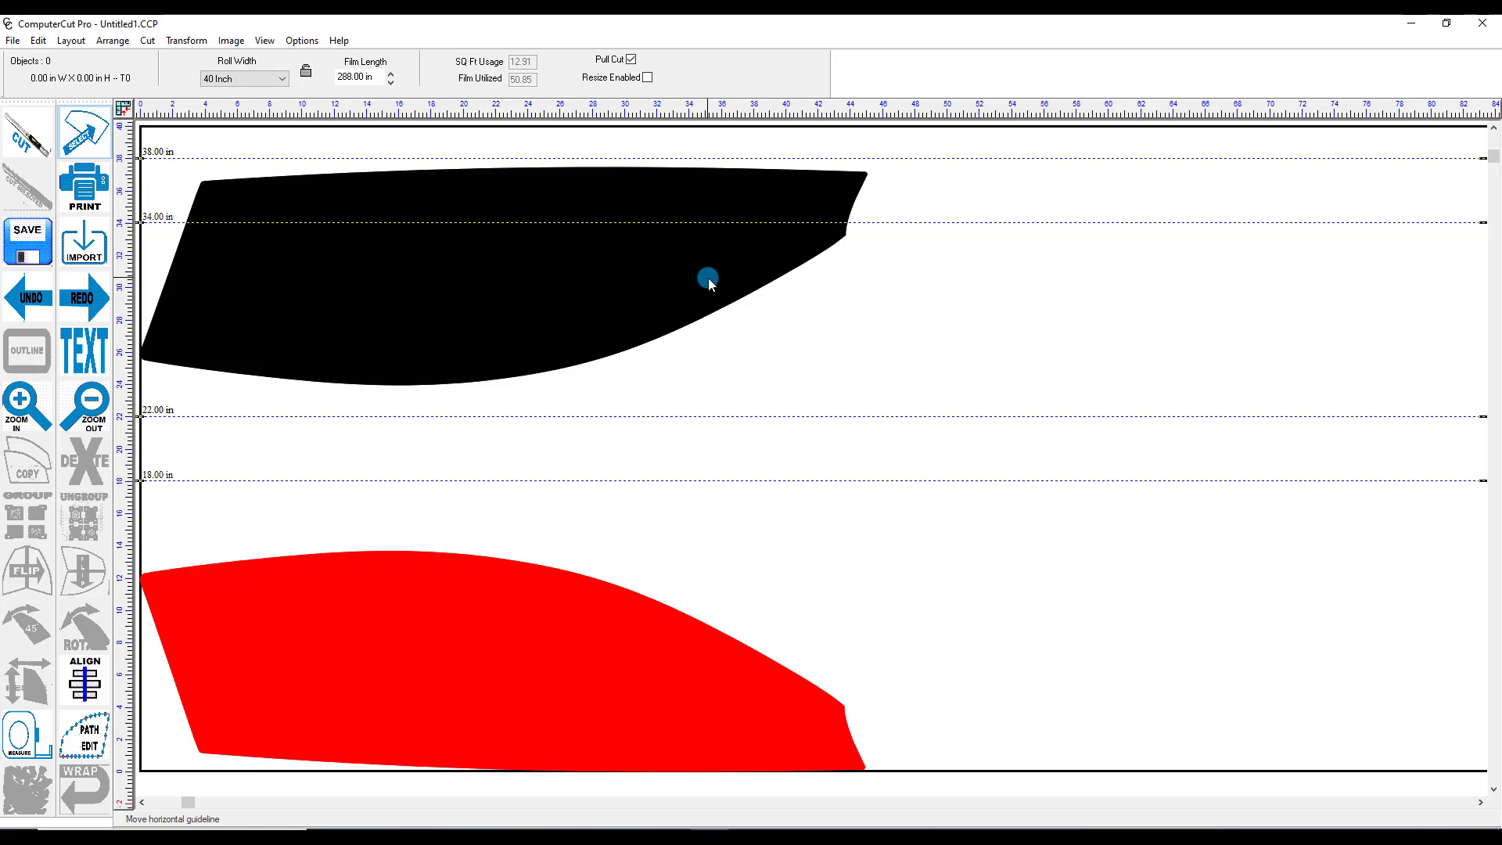
Make a copy of the black window pattern
click(708, 279)
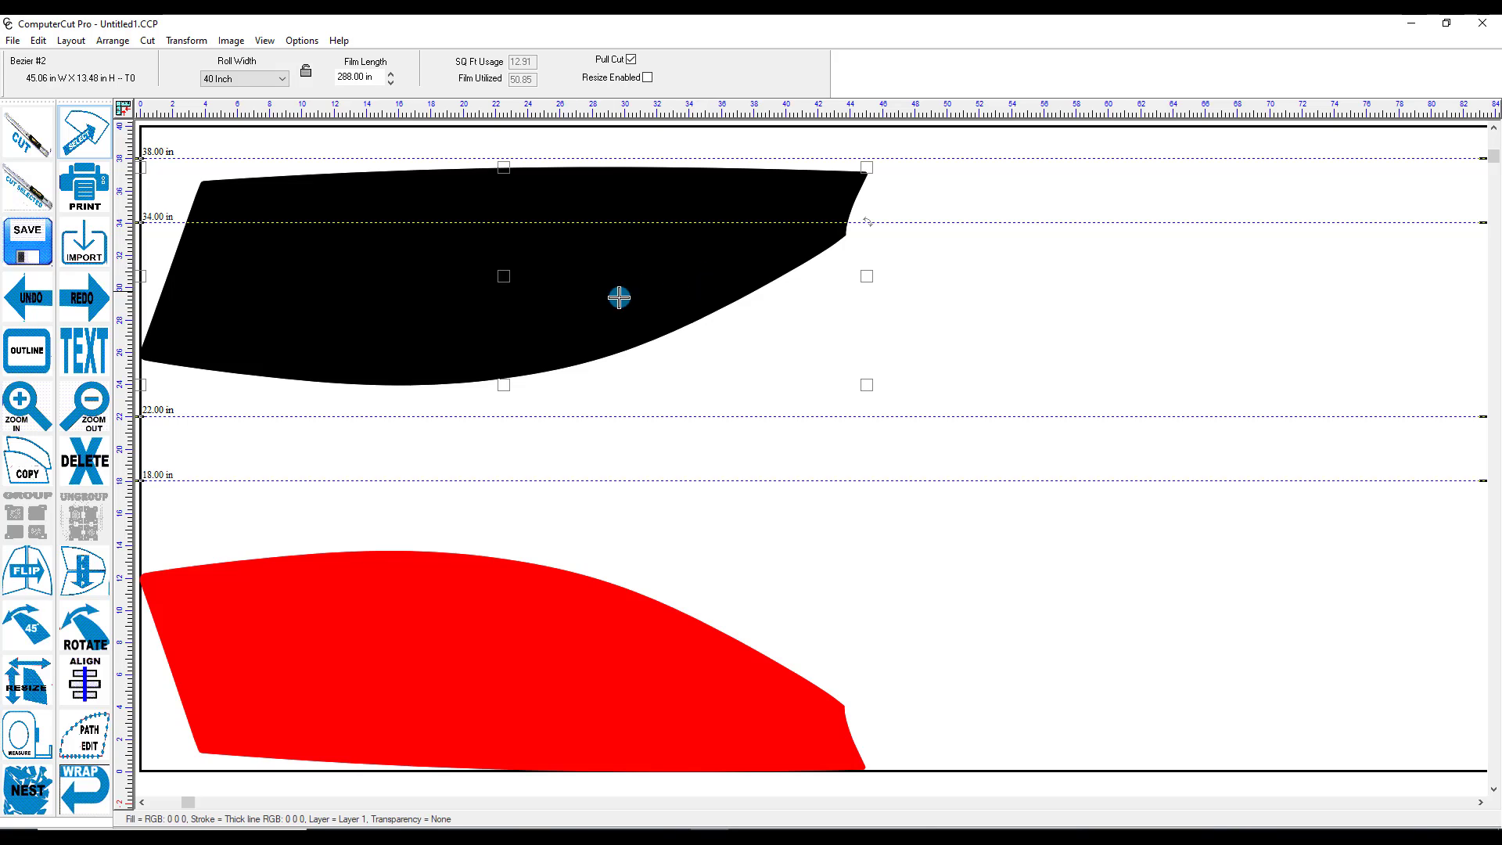
click(32, 462)
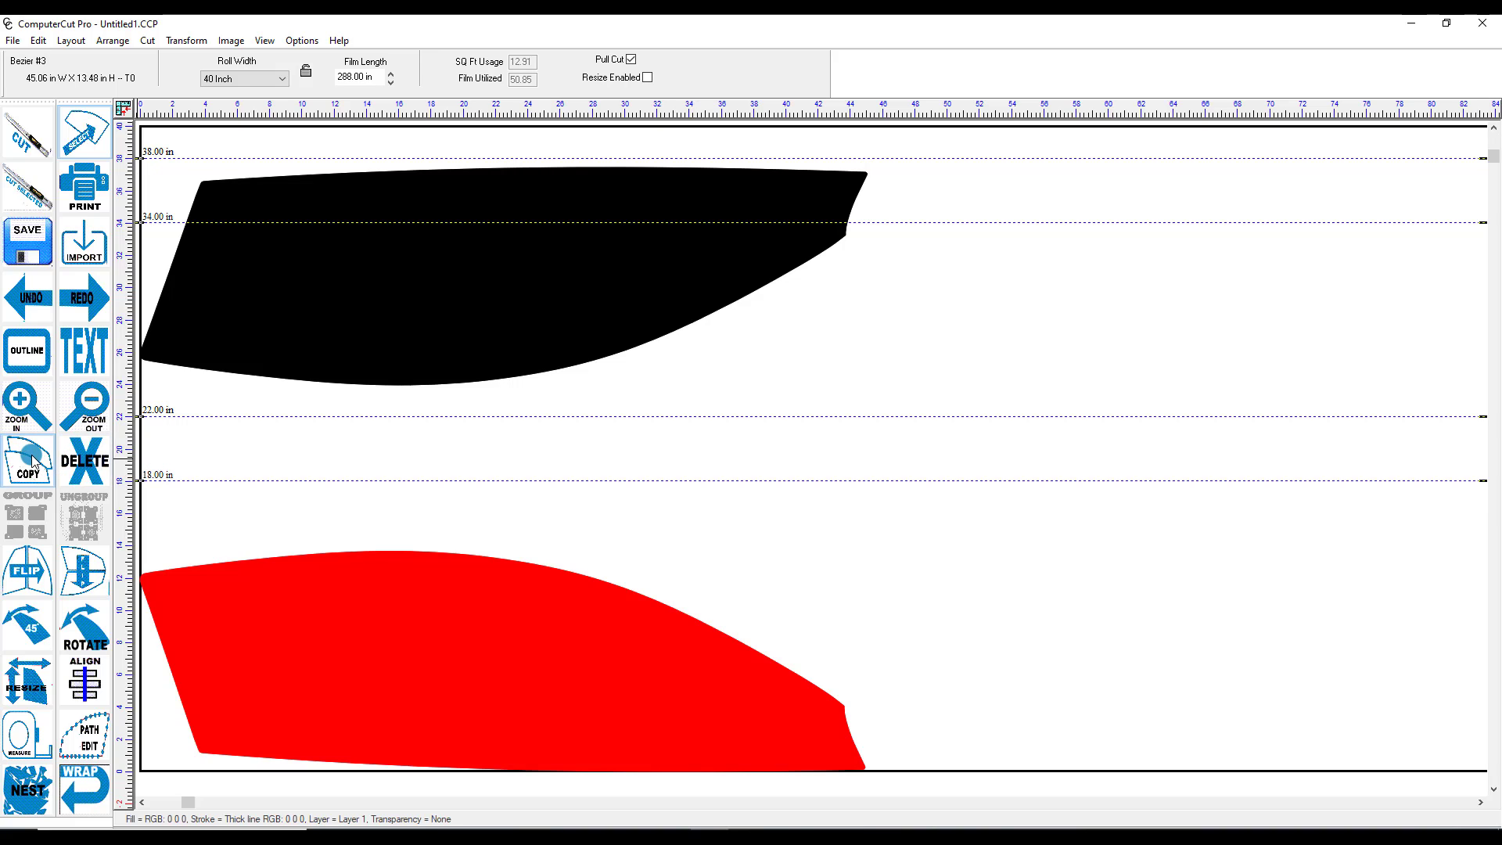
Move the copied black window pattern away from the original, down and to the right, and delete this copy
drag(518, 263, 899, 325)
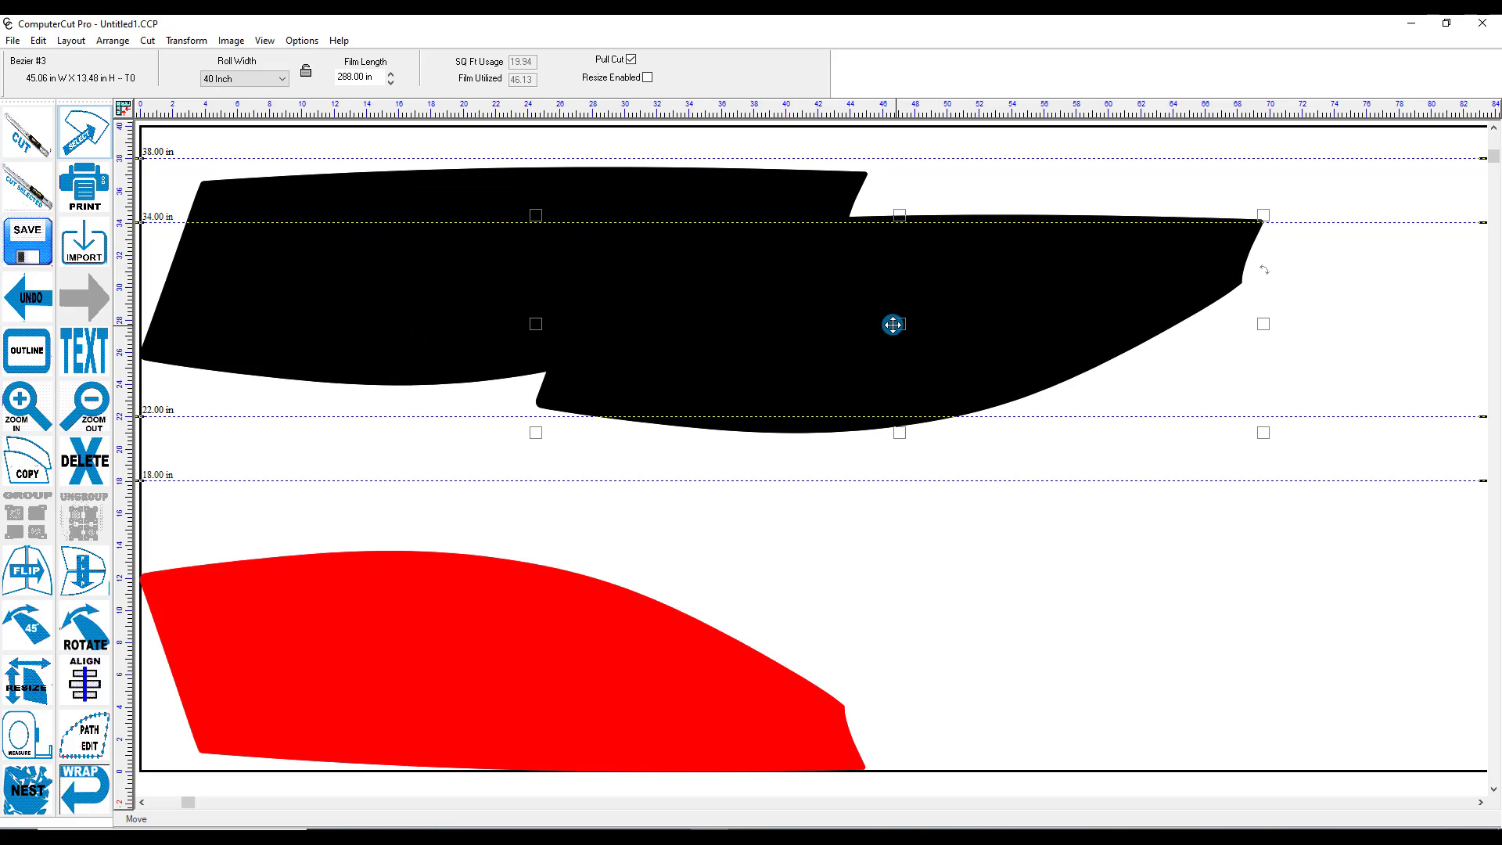
click(88, 465)
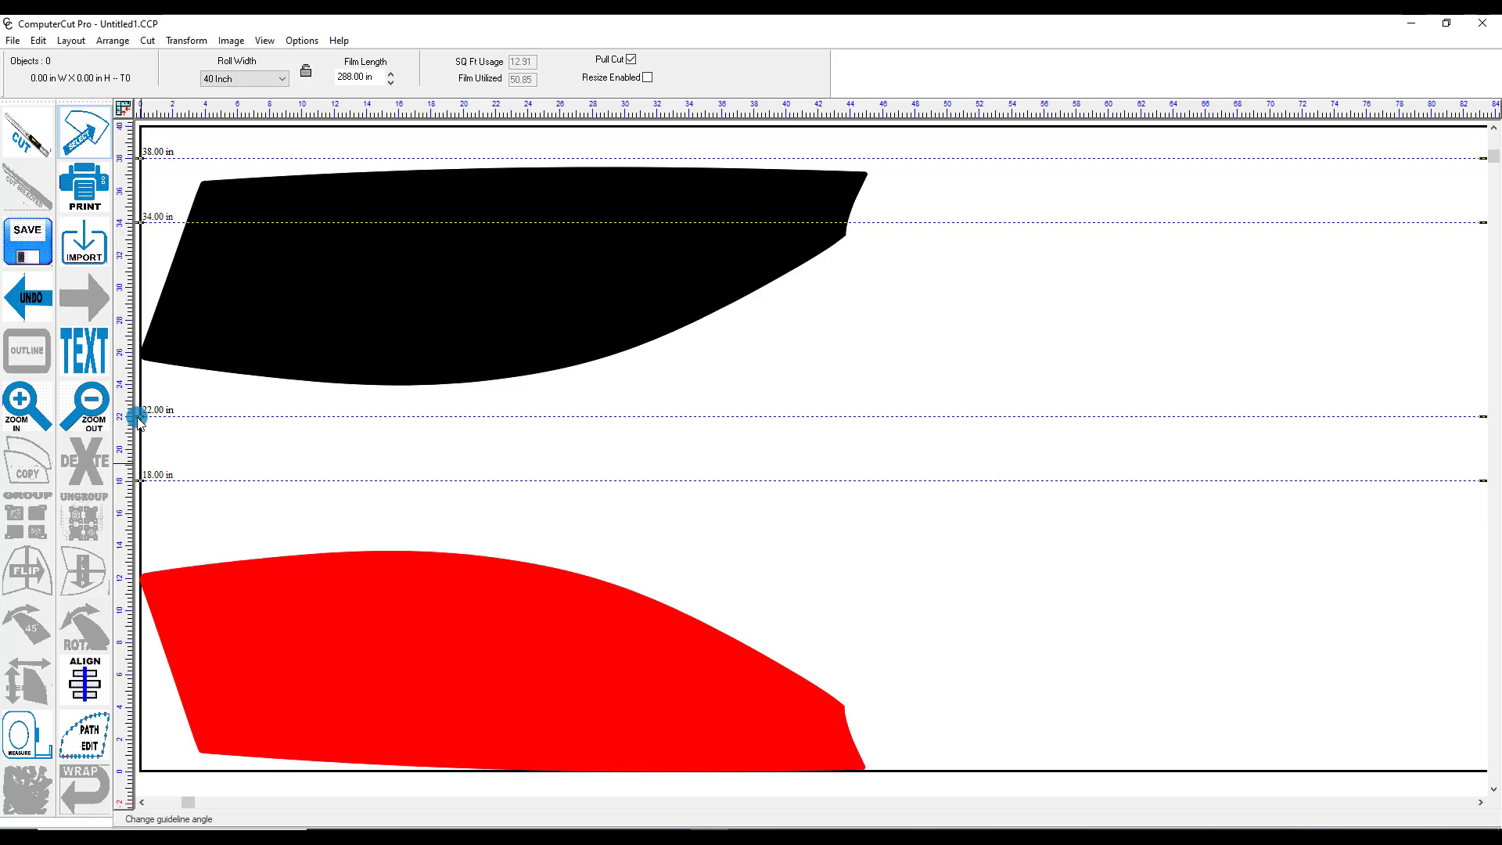
Group the black and red window patterns and move the group slightly up and to the right
click(396, 332)
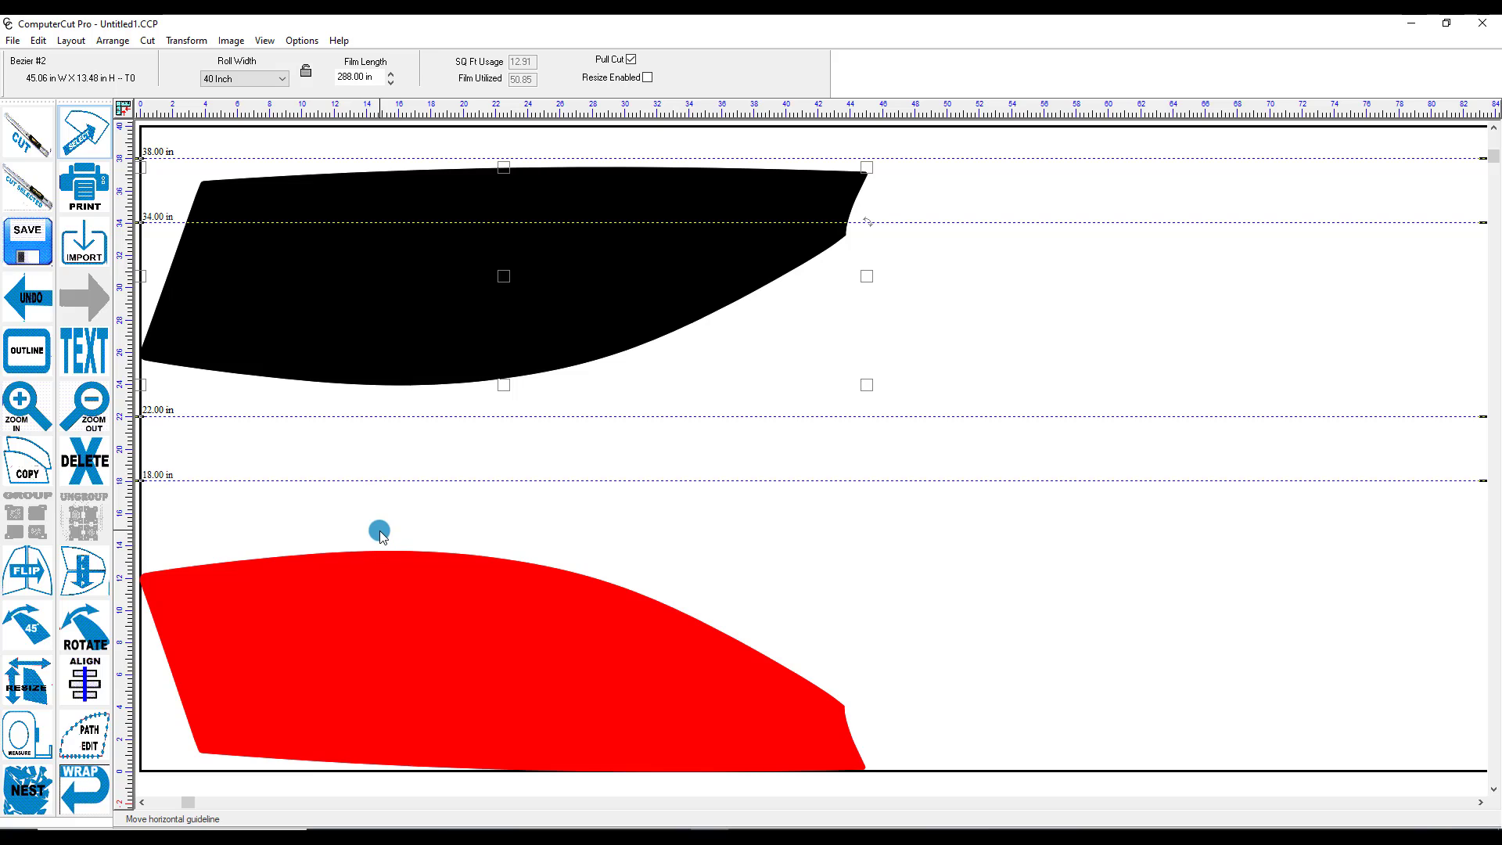
click(387, 608)
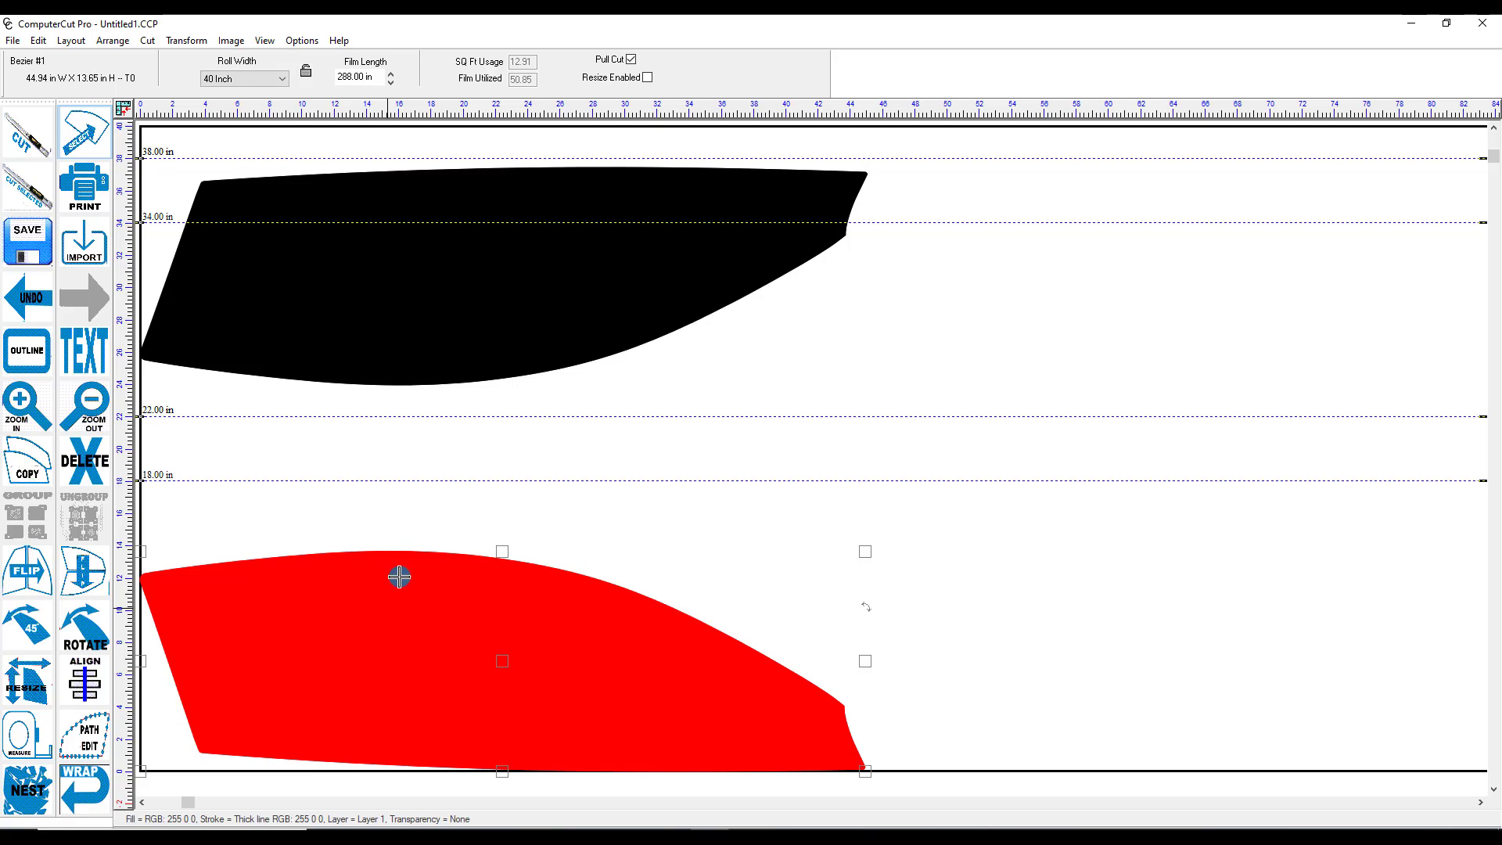
shift+click(454, 326)
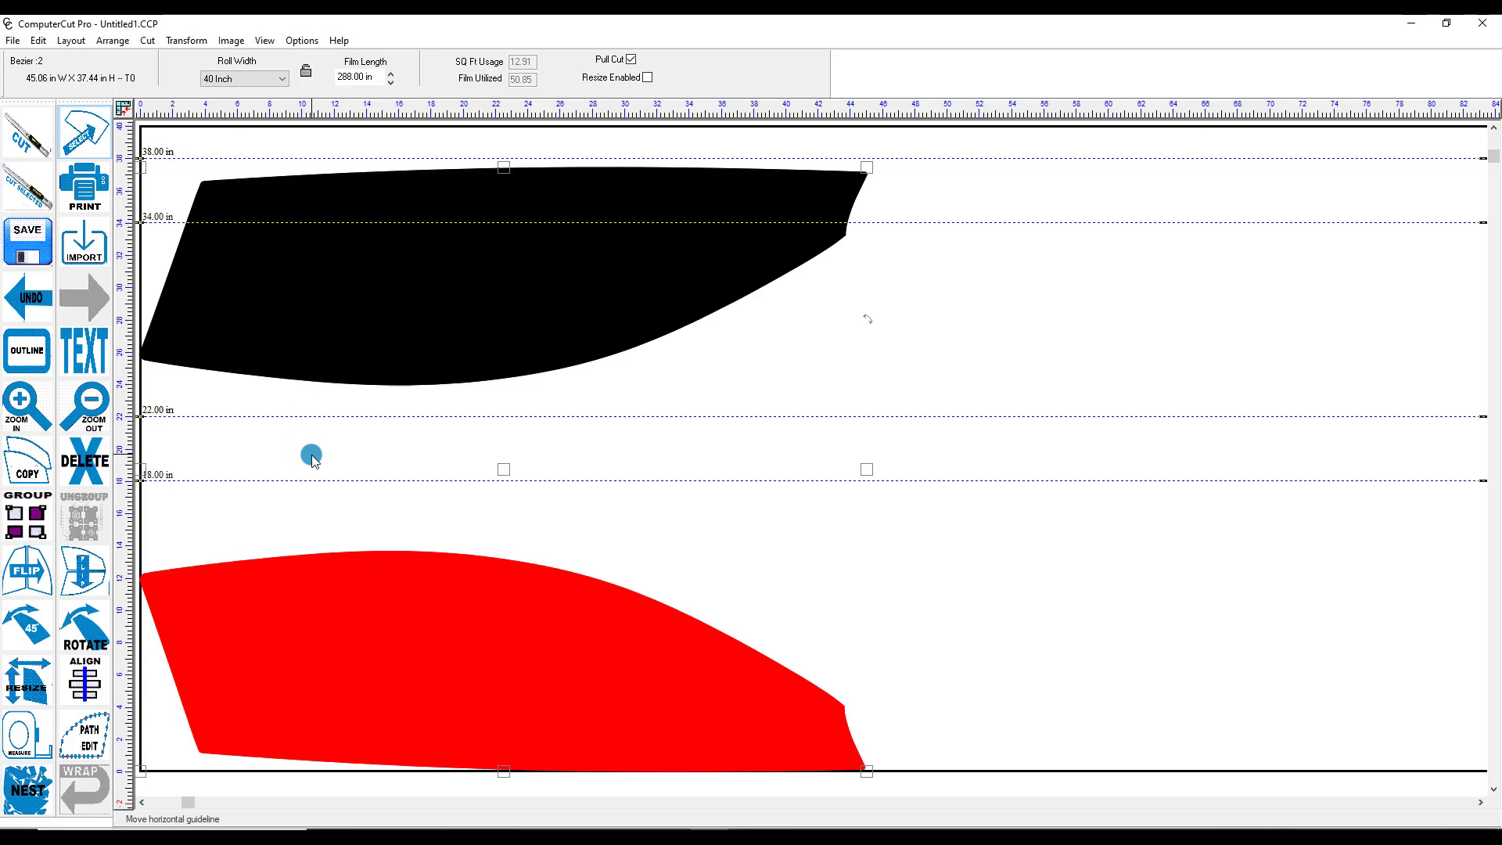
click(32, 522)
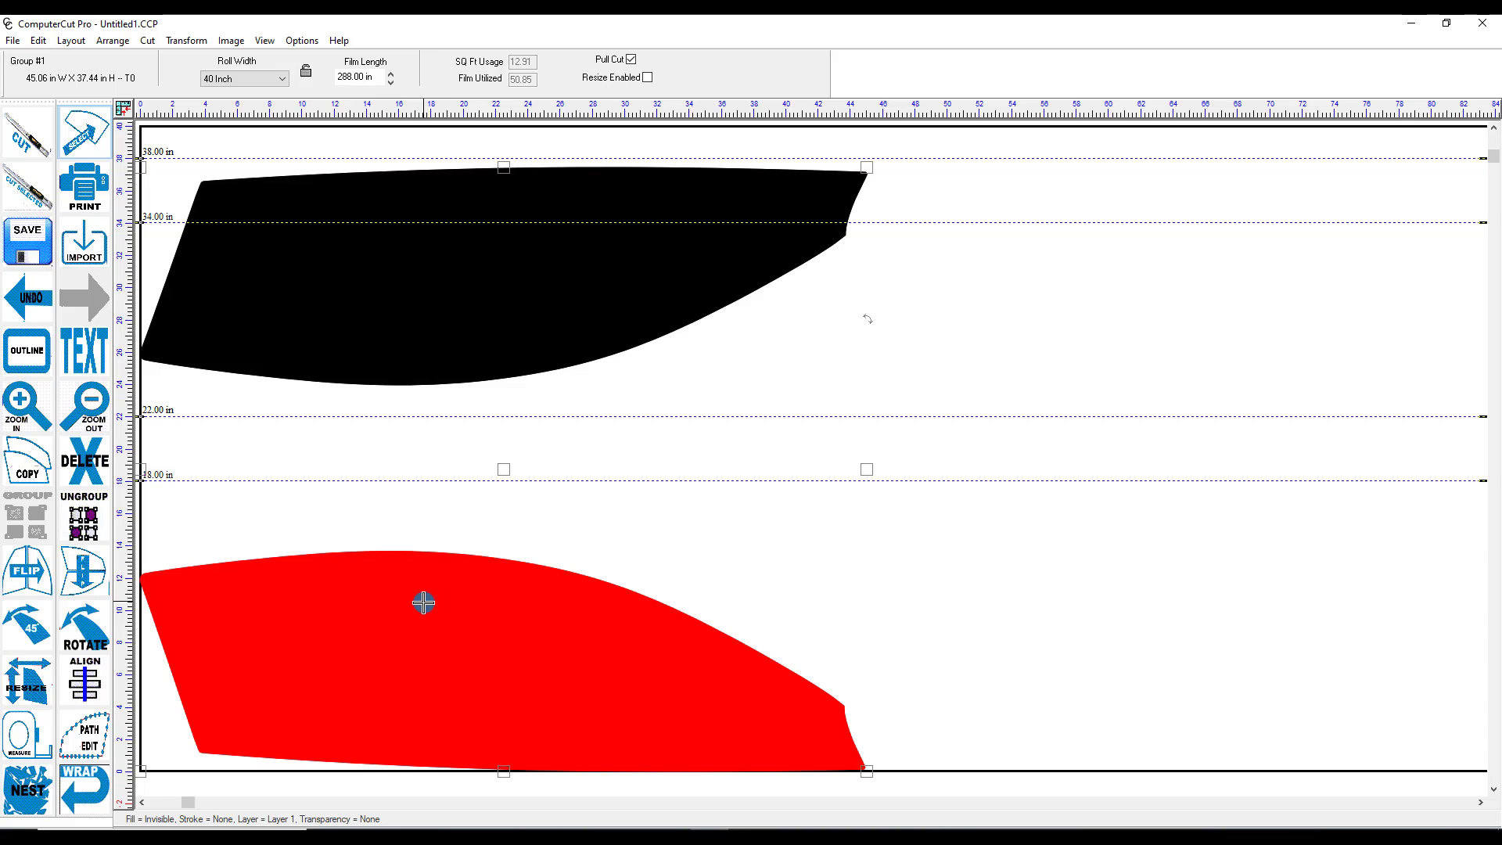
mouse_move(422, 601)
mouse_down()
mouse_move(576, 579)
mouse_move(449, 599)
mouse_up()
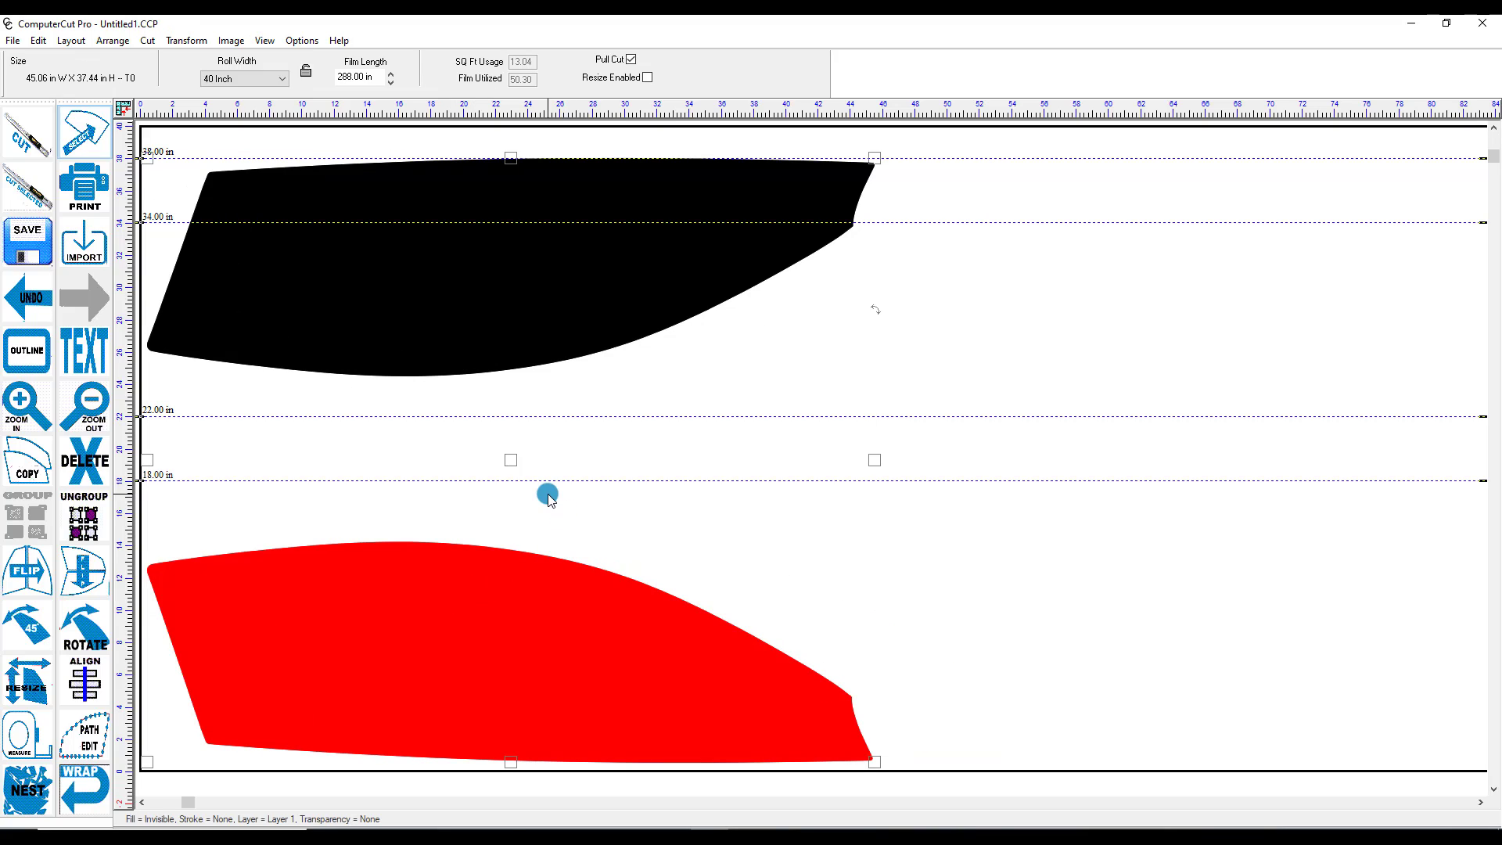
Ungroup the two window patterns and move only the red one slightly up and to the right
click(92, 522)
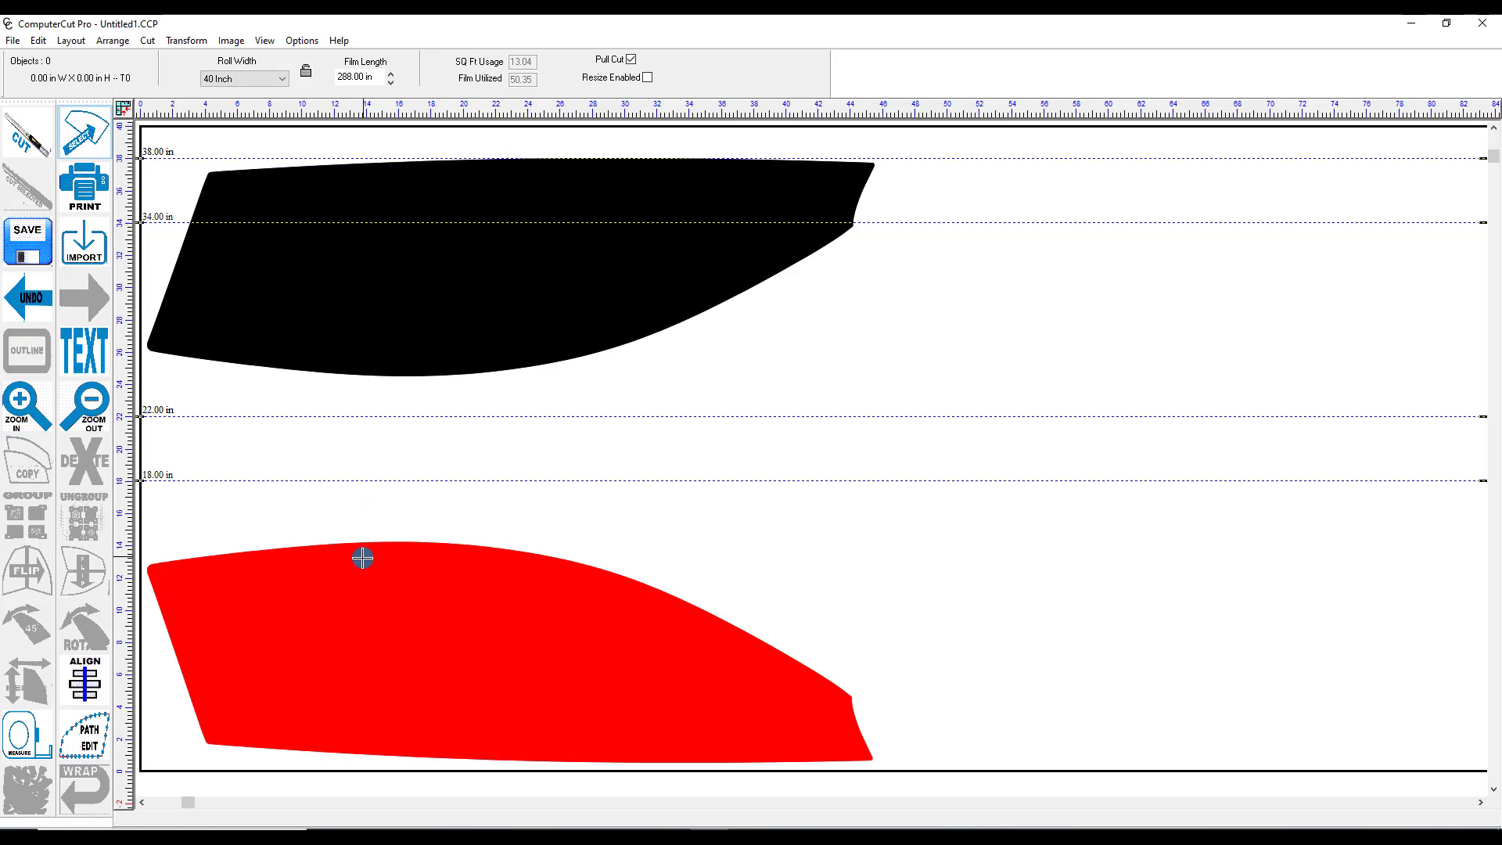
click(392, 613)
drag(395, 622, 421, 585)
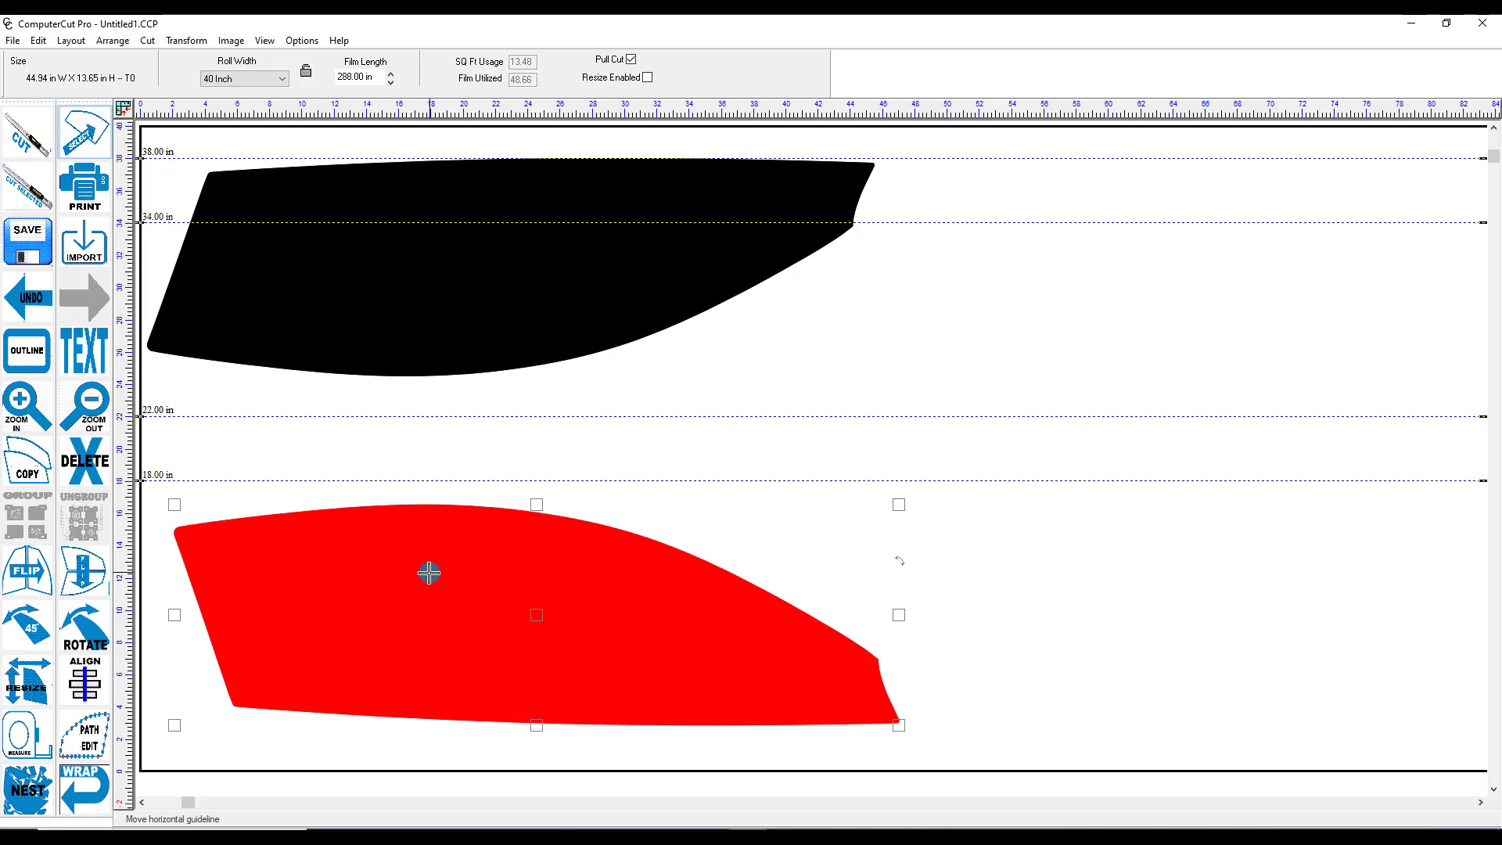
Flip the red window pattern horizontally and back to its original orientation, two times
click(35, 578)
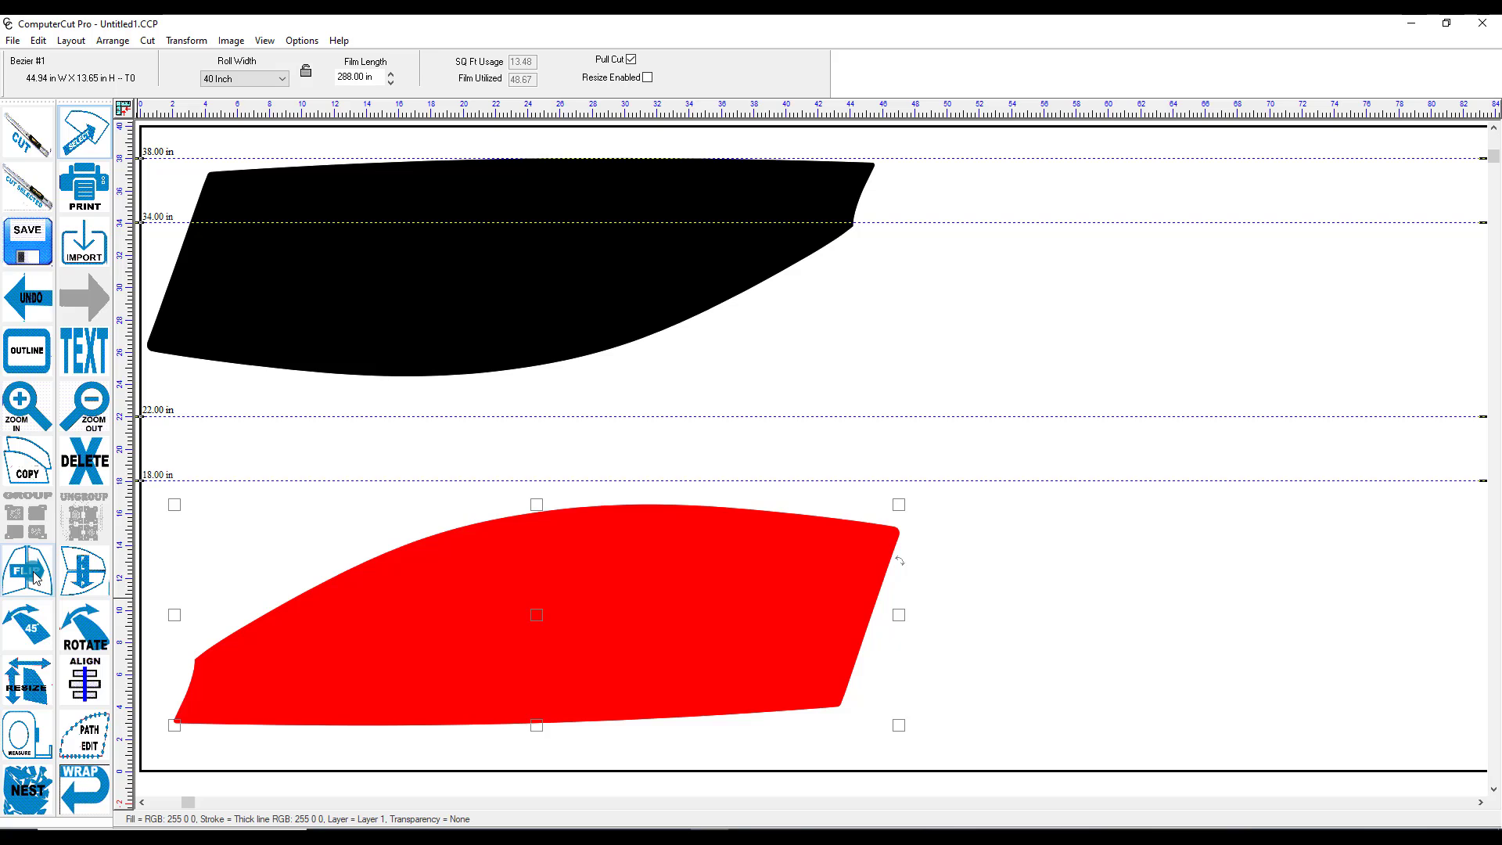
click(34, 577)
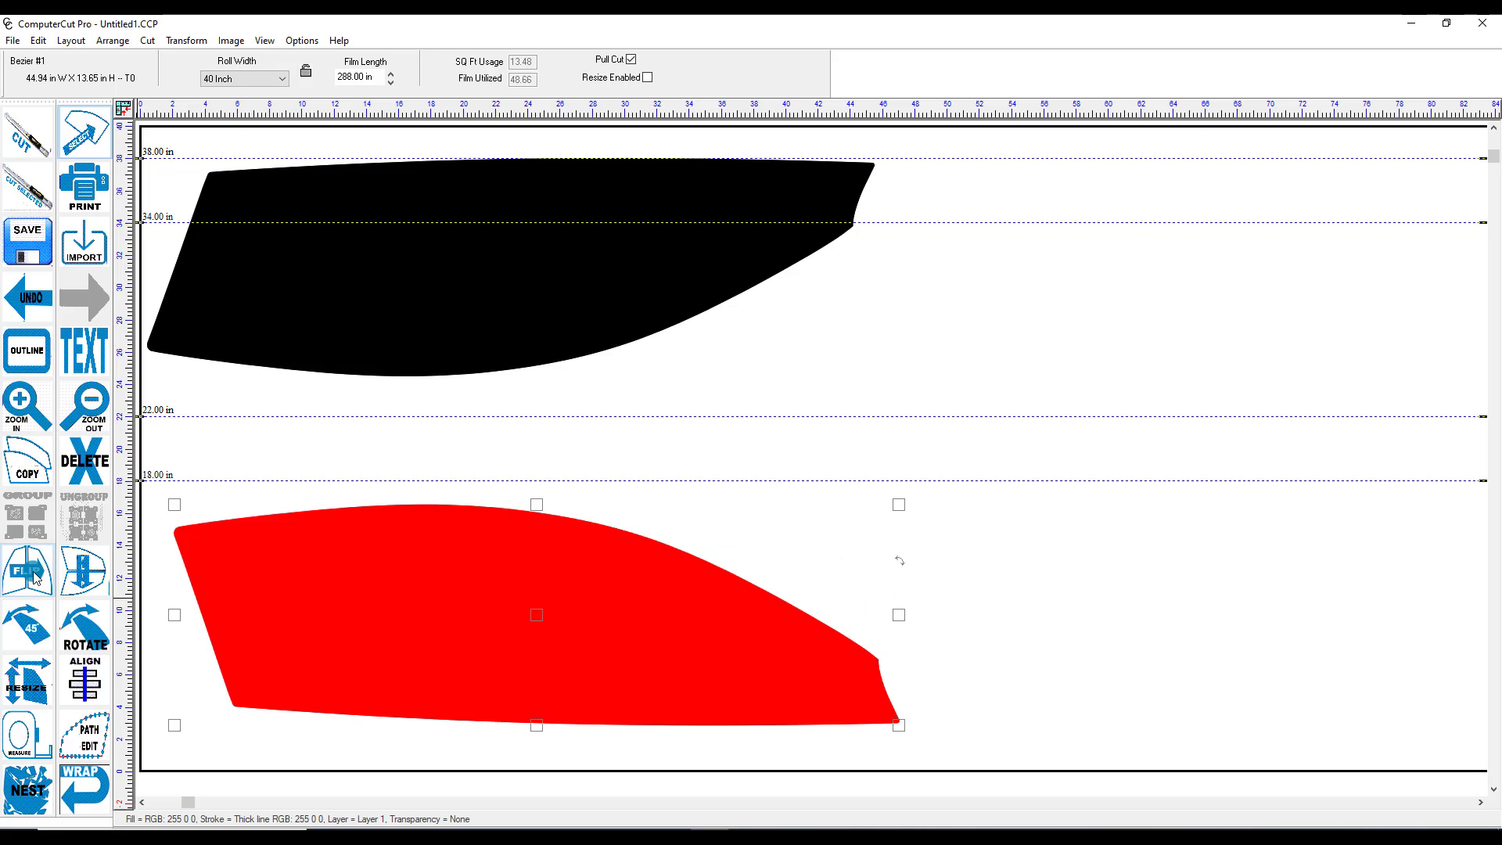
click(35, 577)
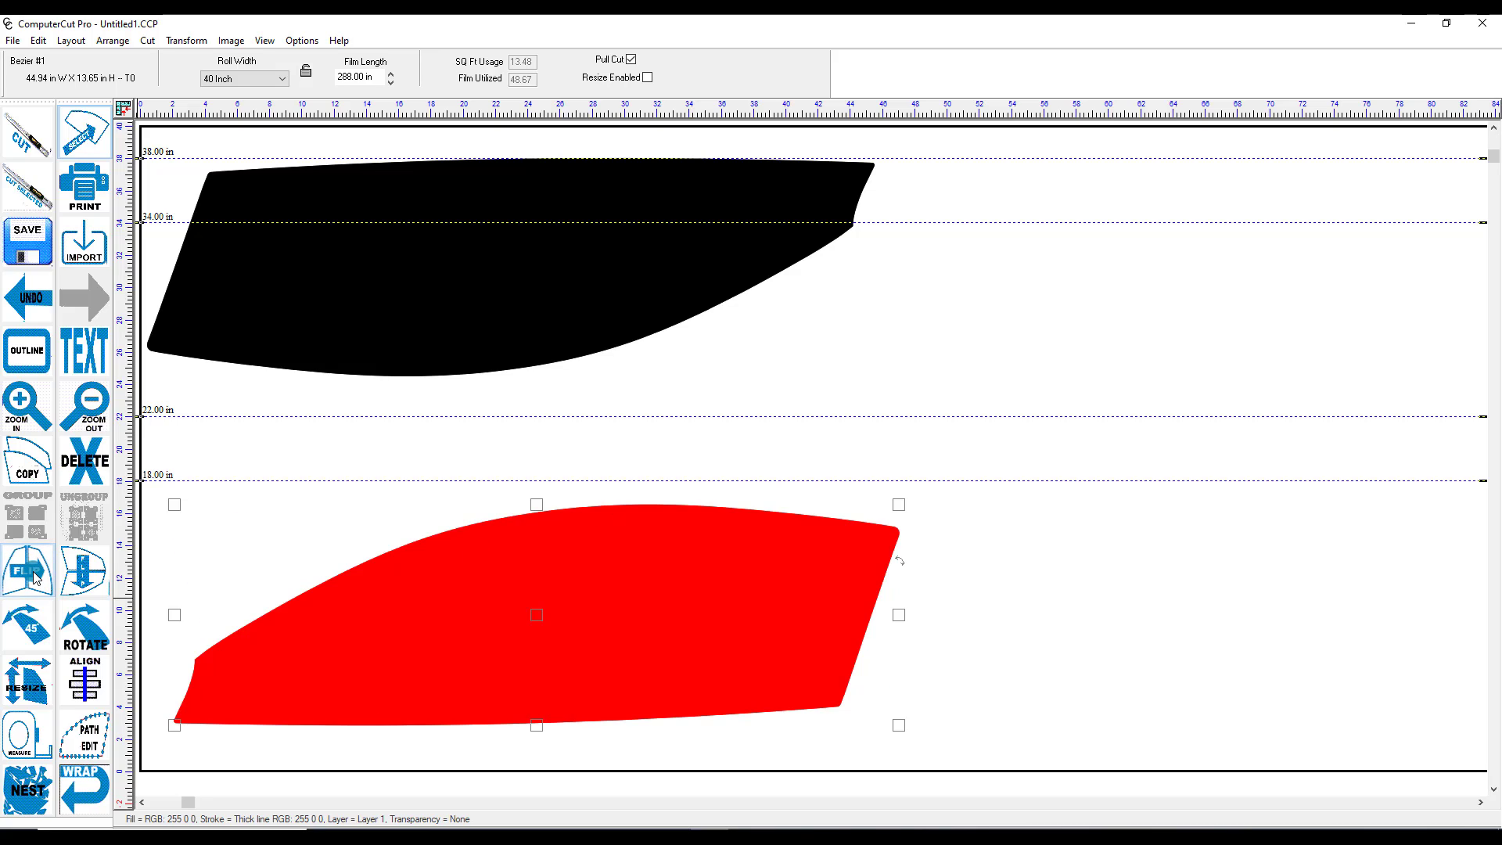
click(34, 578)
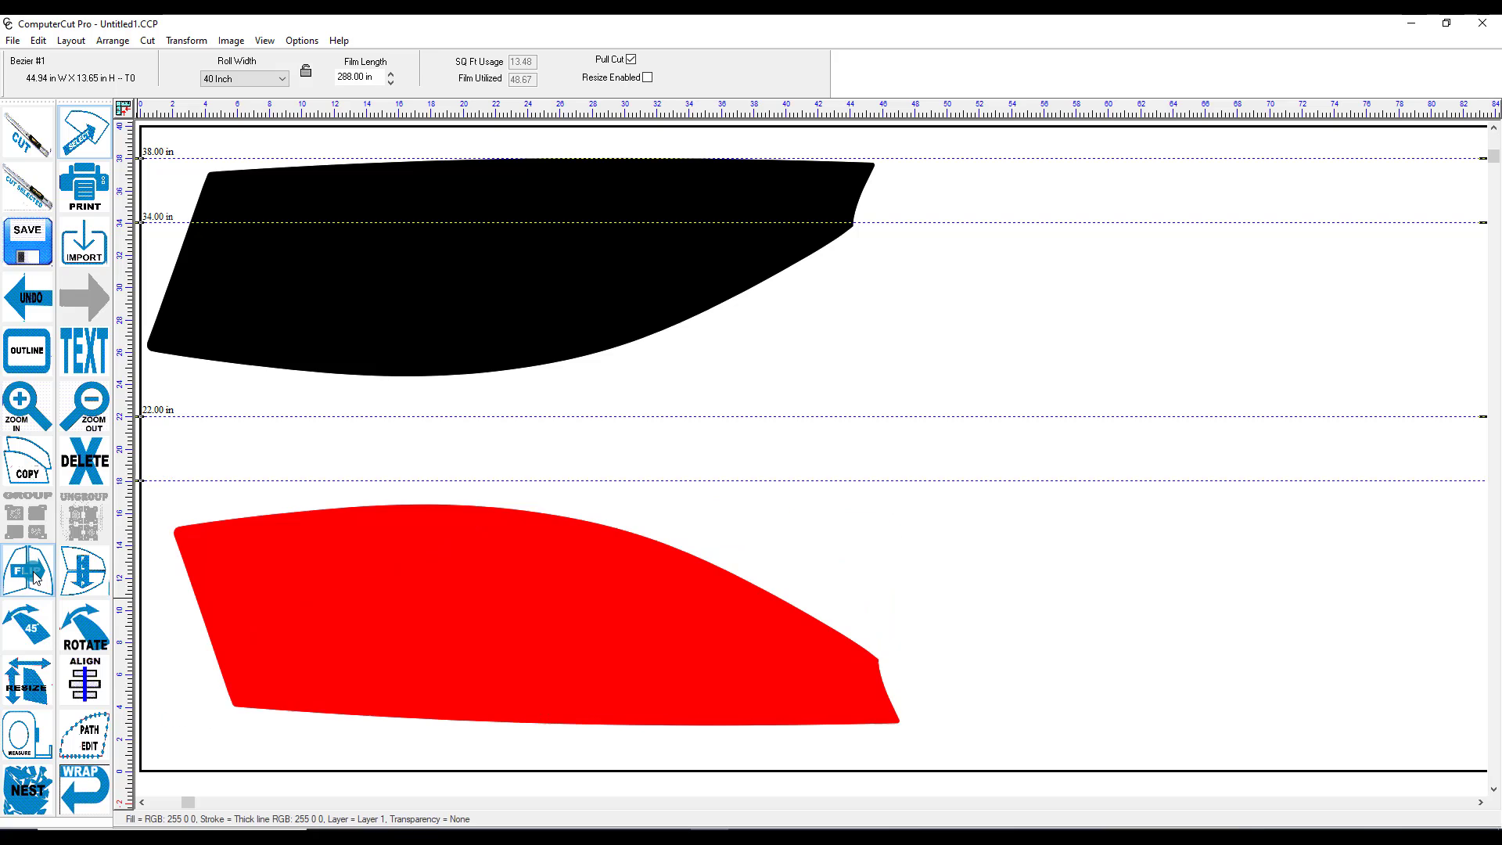
Flip the red window pattern vertically and back to its original orientation, two times
click(89, 580)
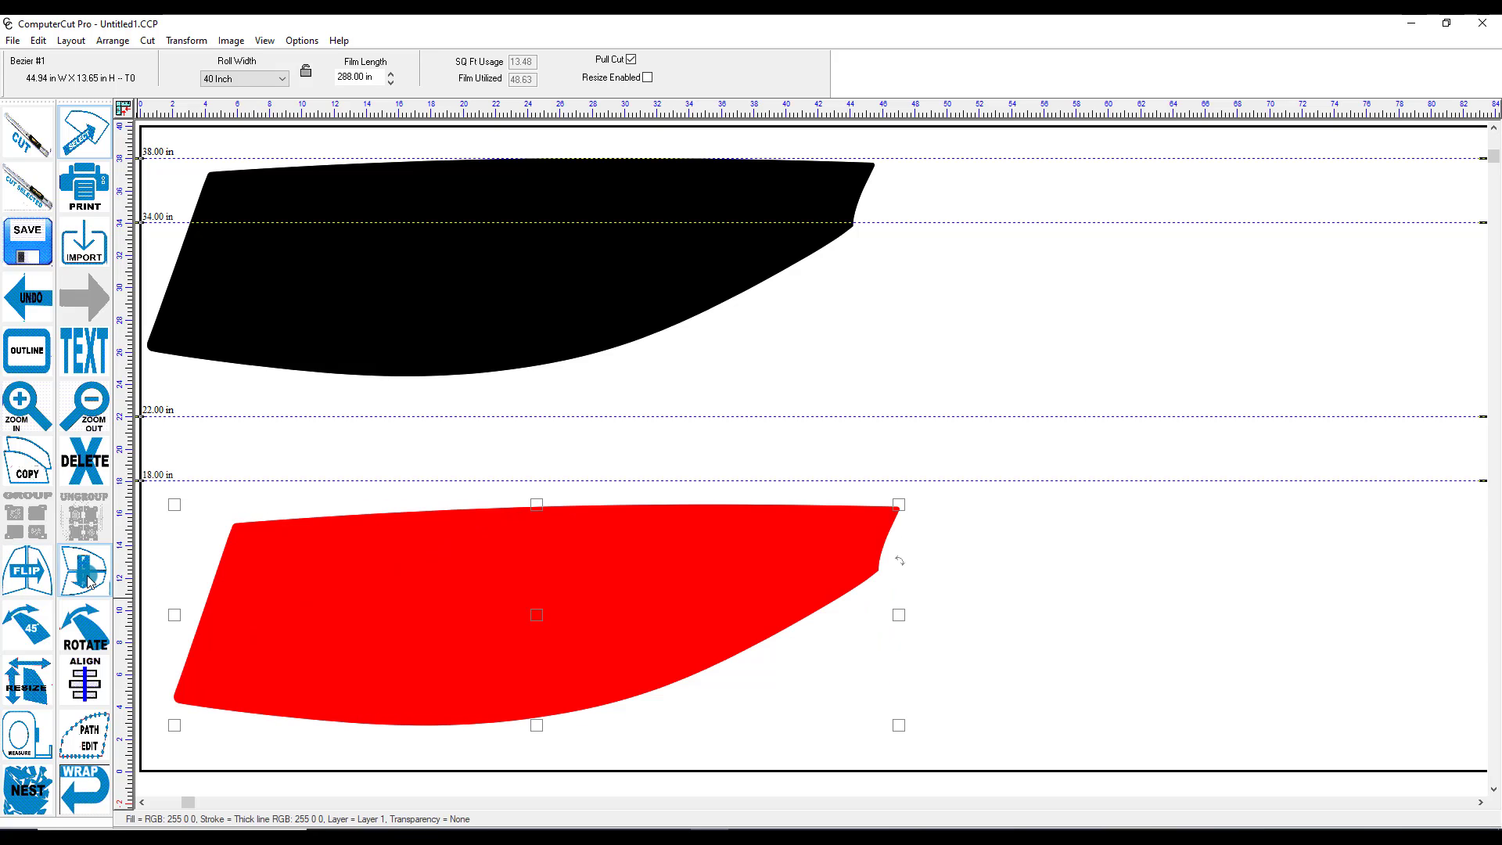
click(88, 580)
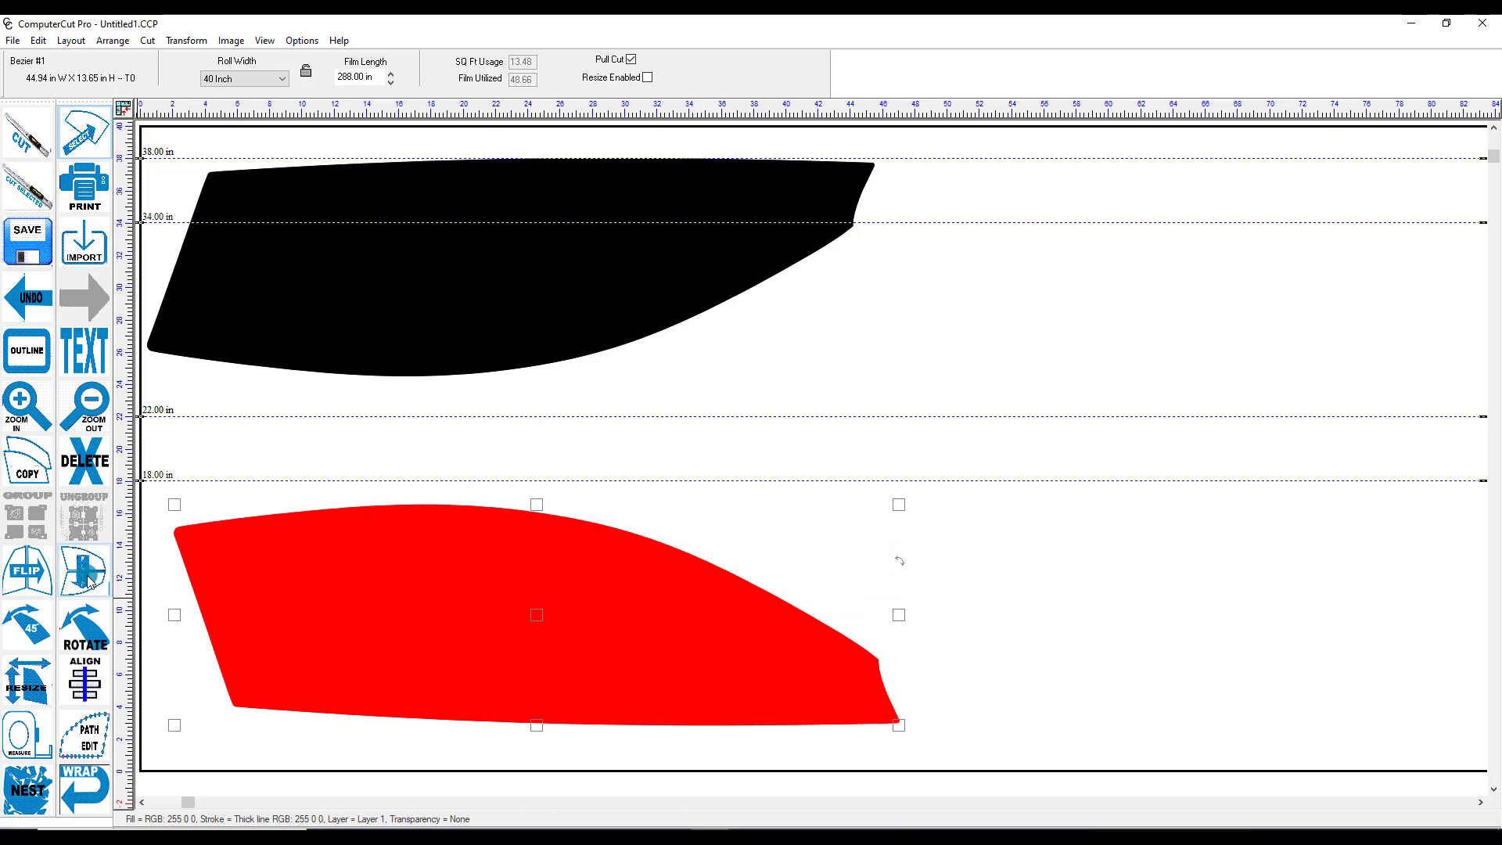
click(88, 579)
click(89, 579)
Rotate the red window pattern in fixed quarter-turn increments through a full turn
click(35, 627)
click(35, 628)
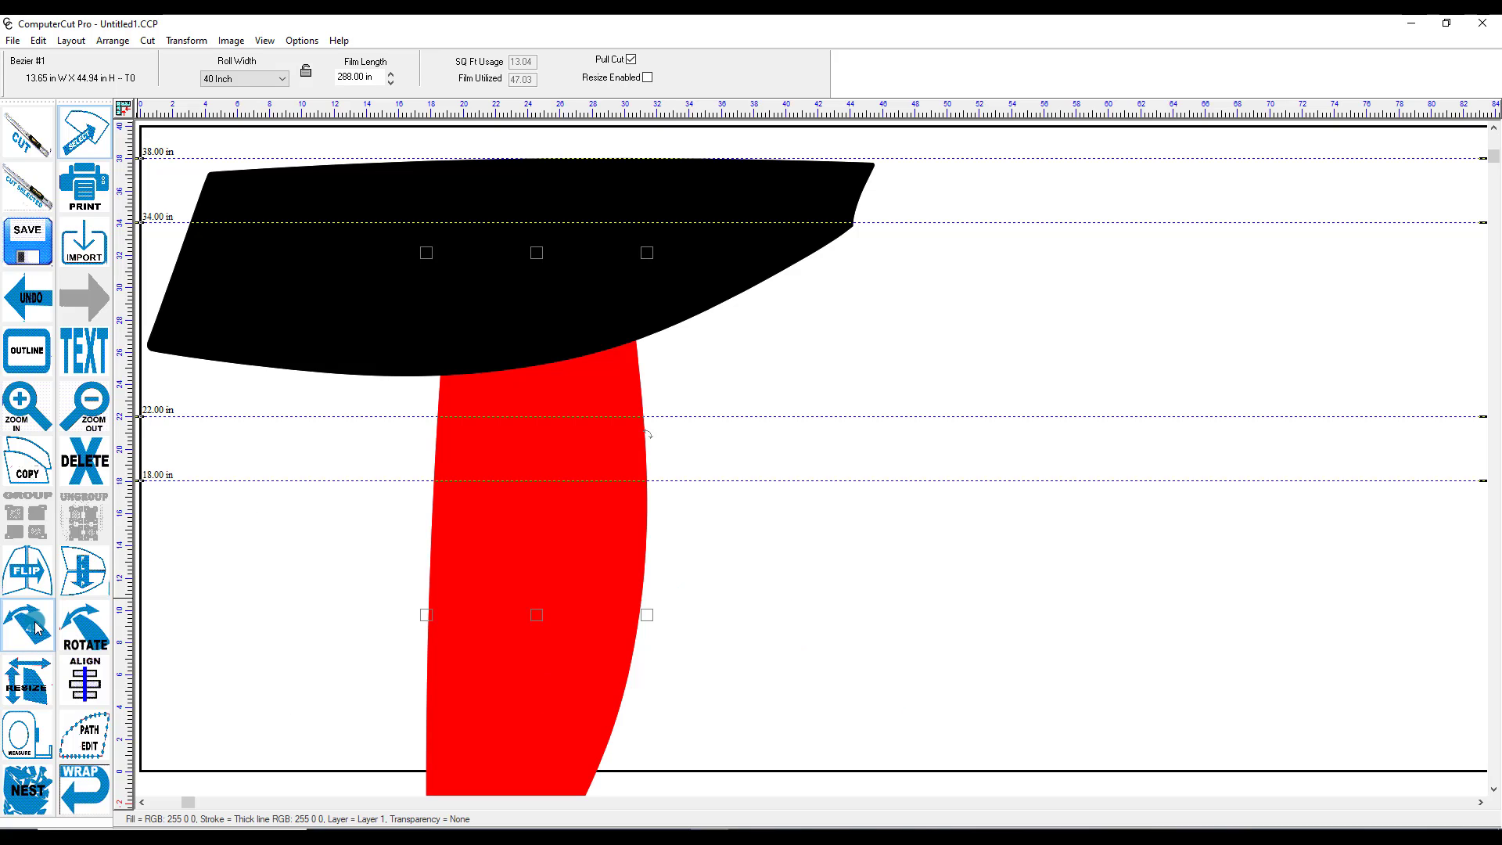
click(36, 627)
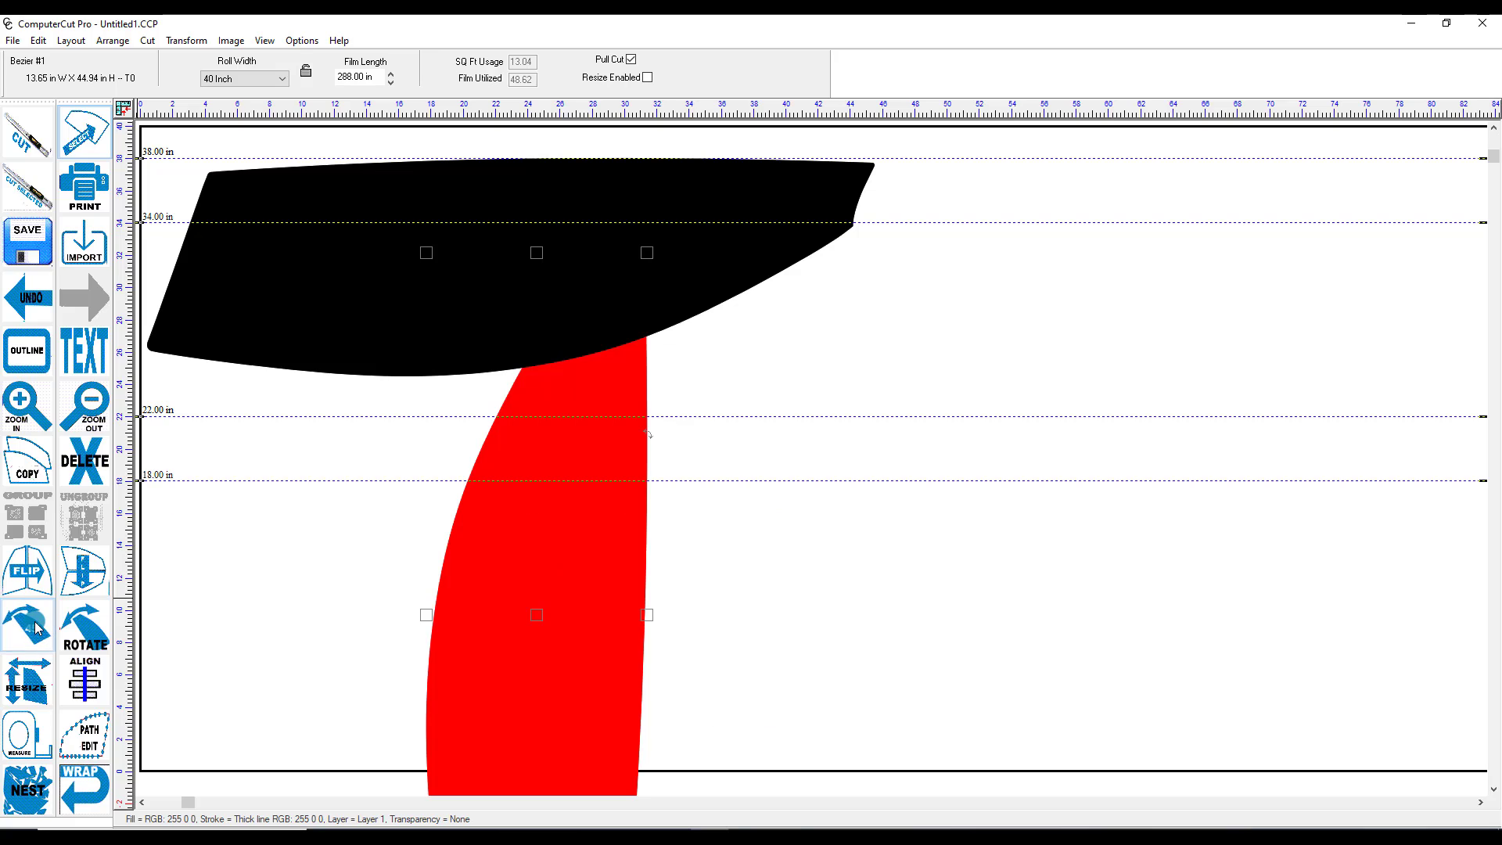
click(35, 627)
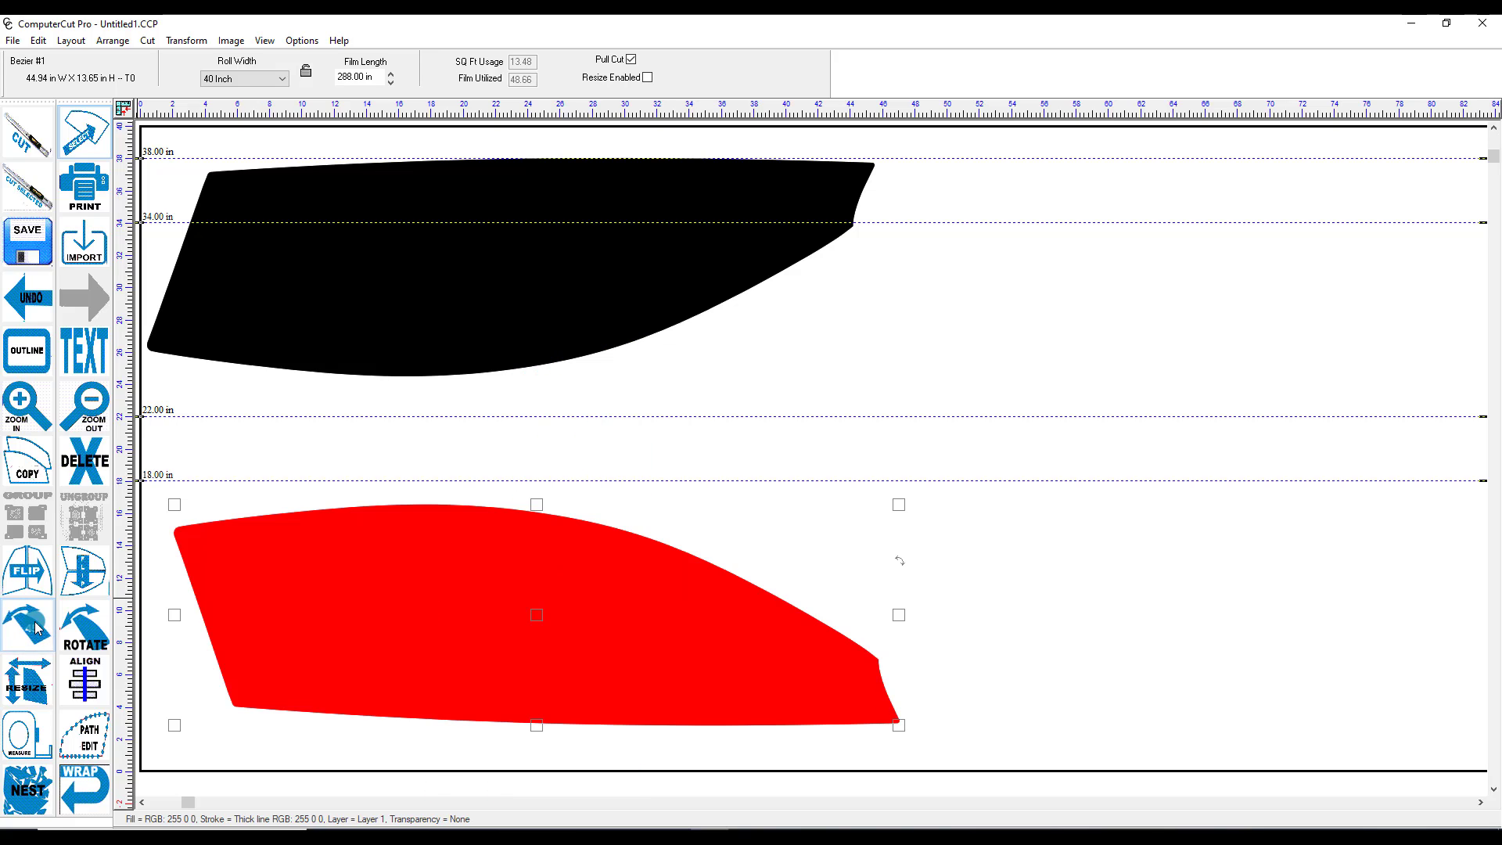
Place the red window pattern's rotation center at its lower-right corner and rotate the pattern freely by about -0.98 degrees
click(86, 626)
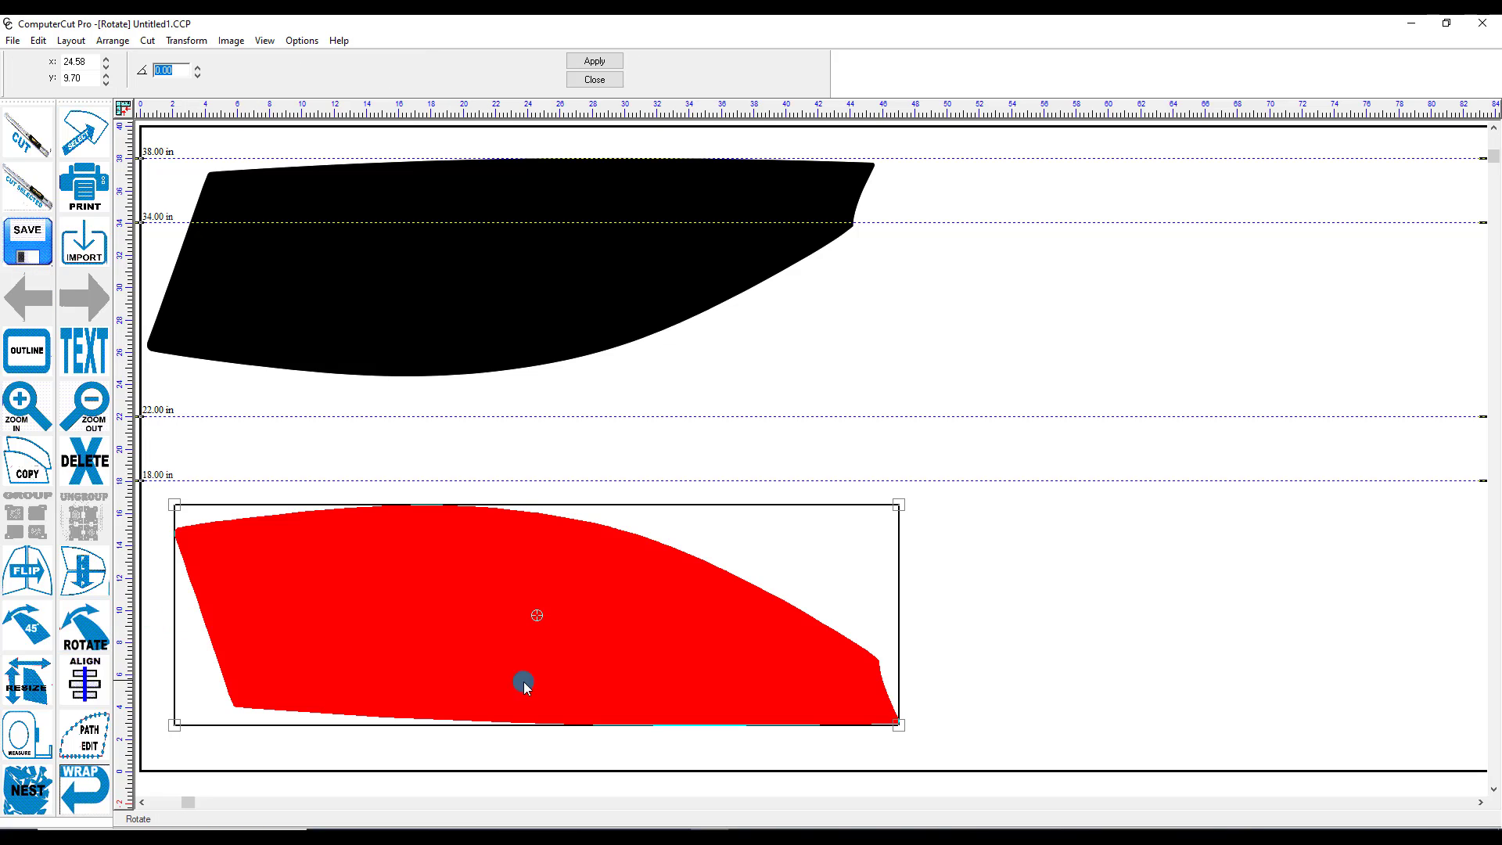
mouse_move(734, 682)
mouse_down()
mouse_move(744, 625)
mouse_move(744, 694)
mouse_move(740, 618)
mouse_move(740, 680)
mouse_up()
drag(537, 618, 632, 638)
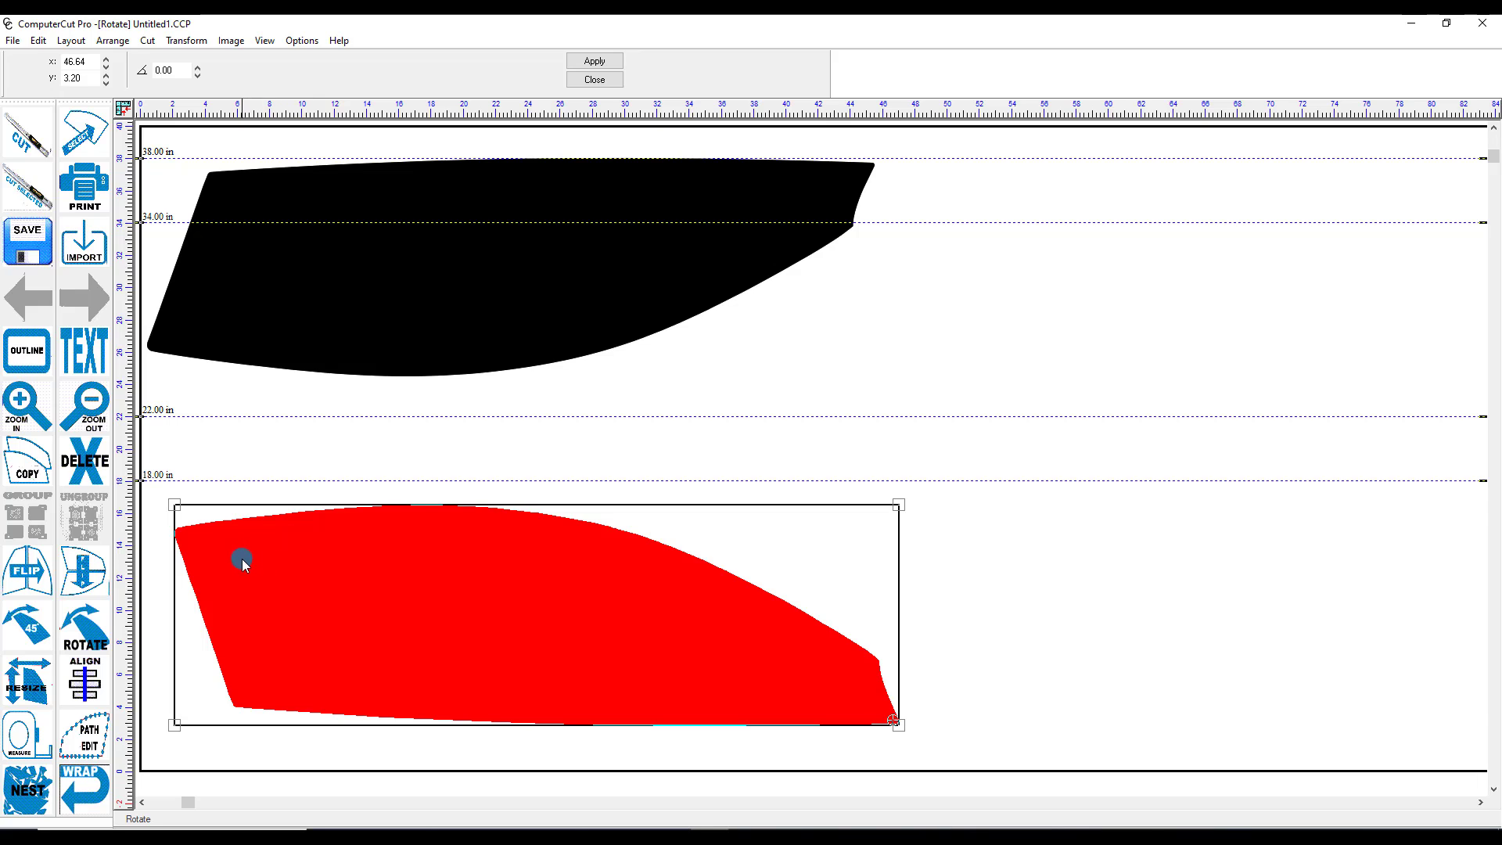
drag(241, 562, 358, 561)
drag(354, 593, 354, 600)
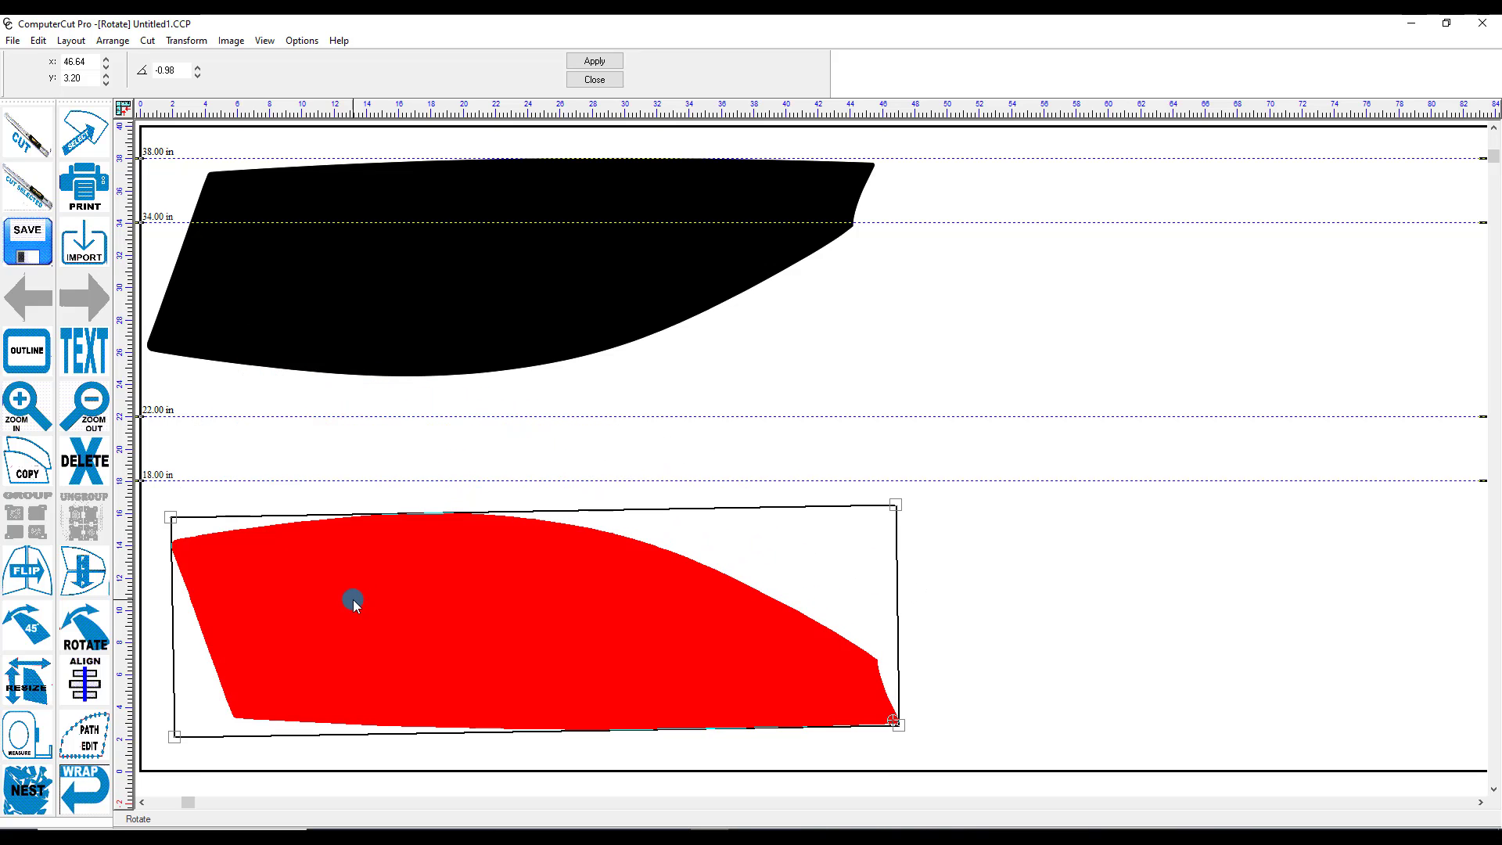
key(Return)
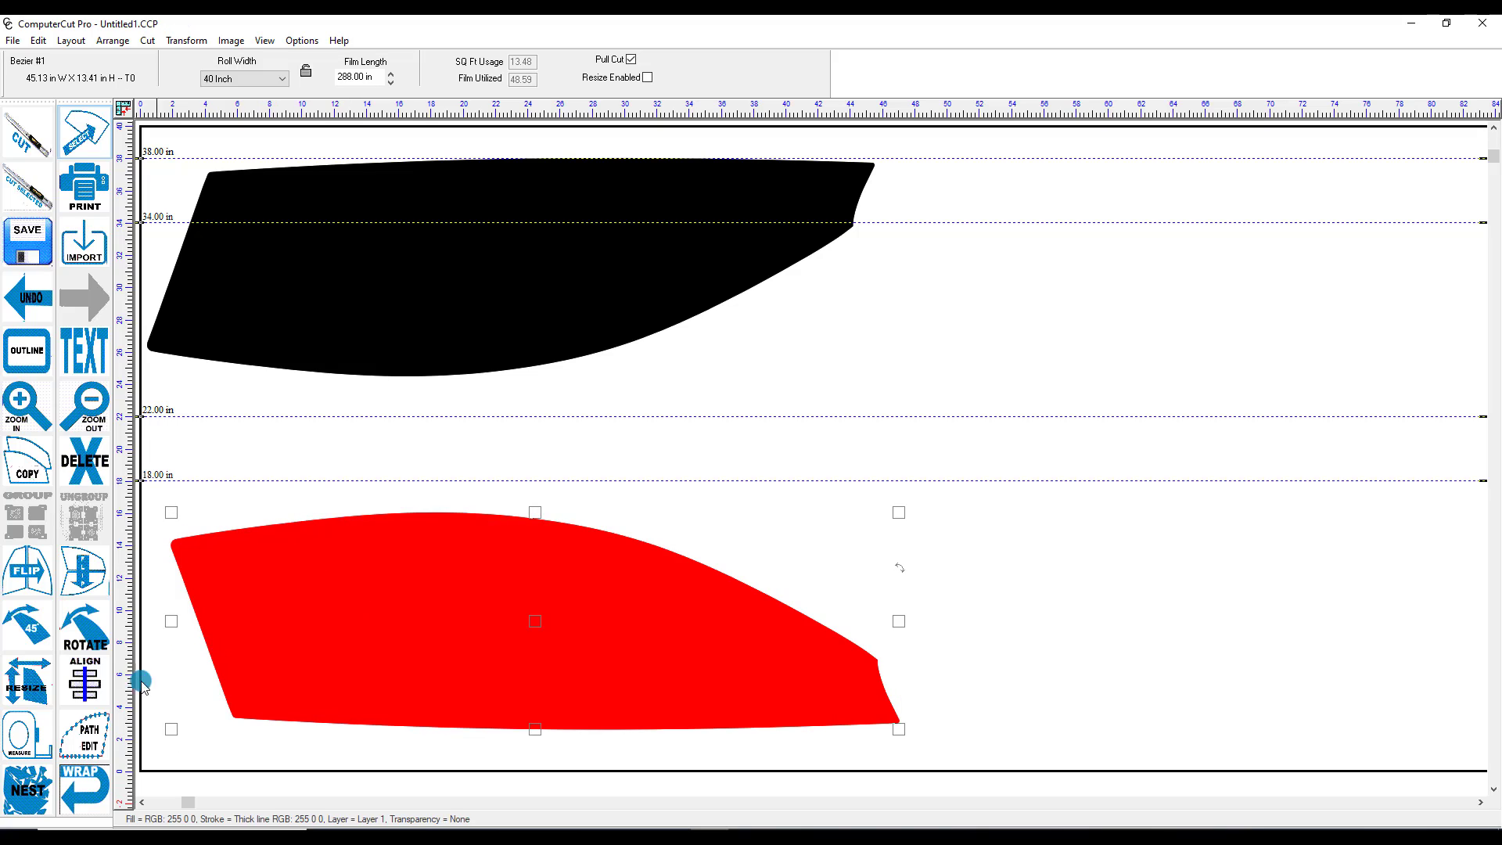
Open the size settings of the red window pattern, toggle the proportion lock, and leave without resizing
click(30, 688)
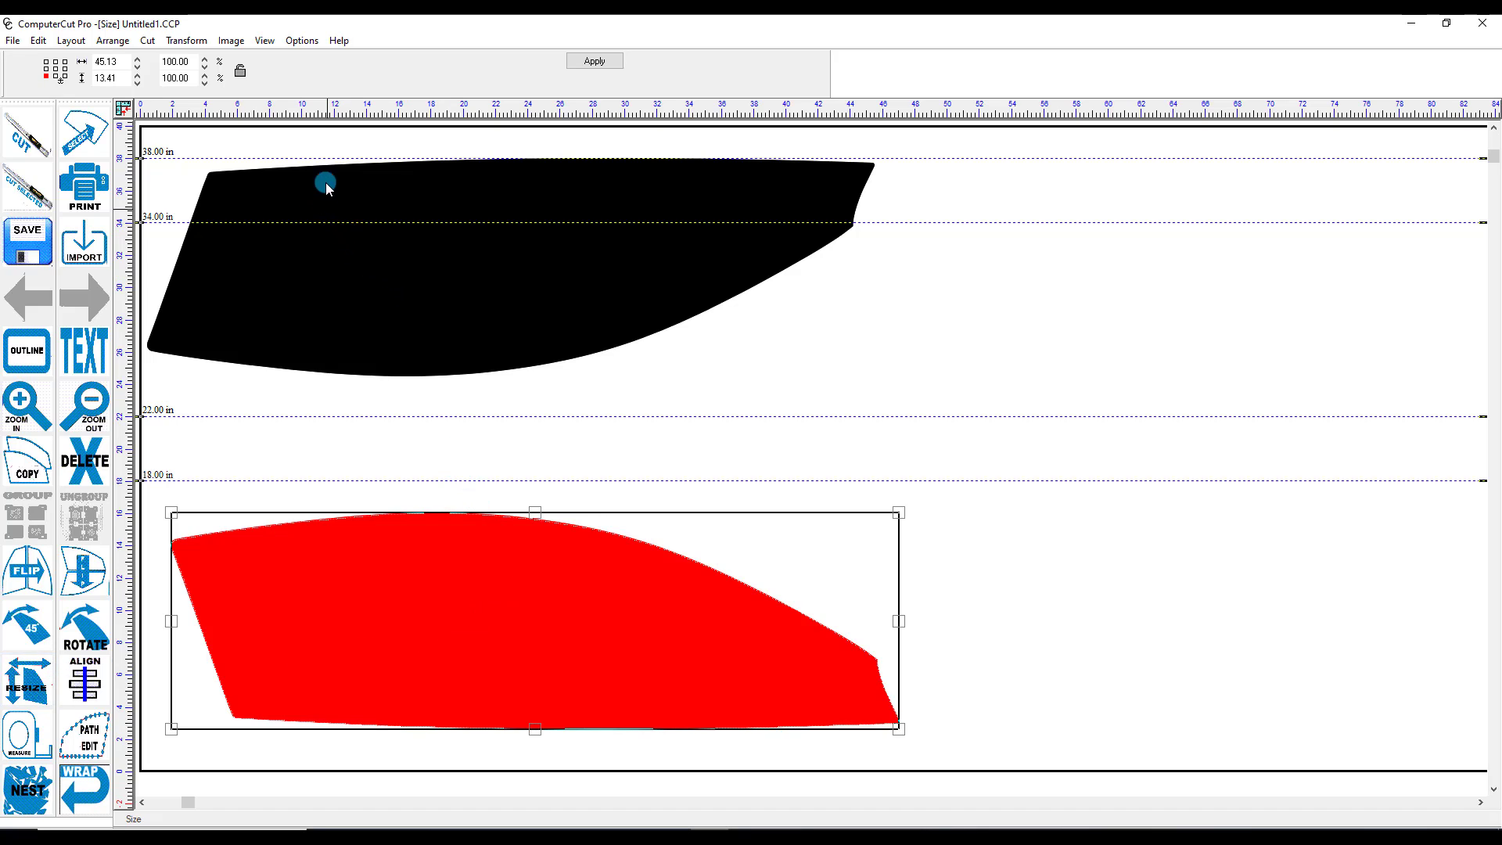
click(241, 73)
click(682, 389)
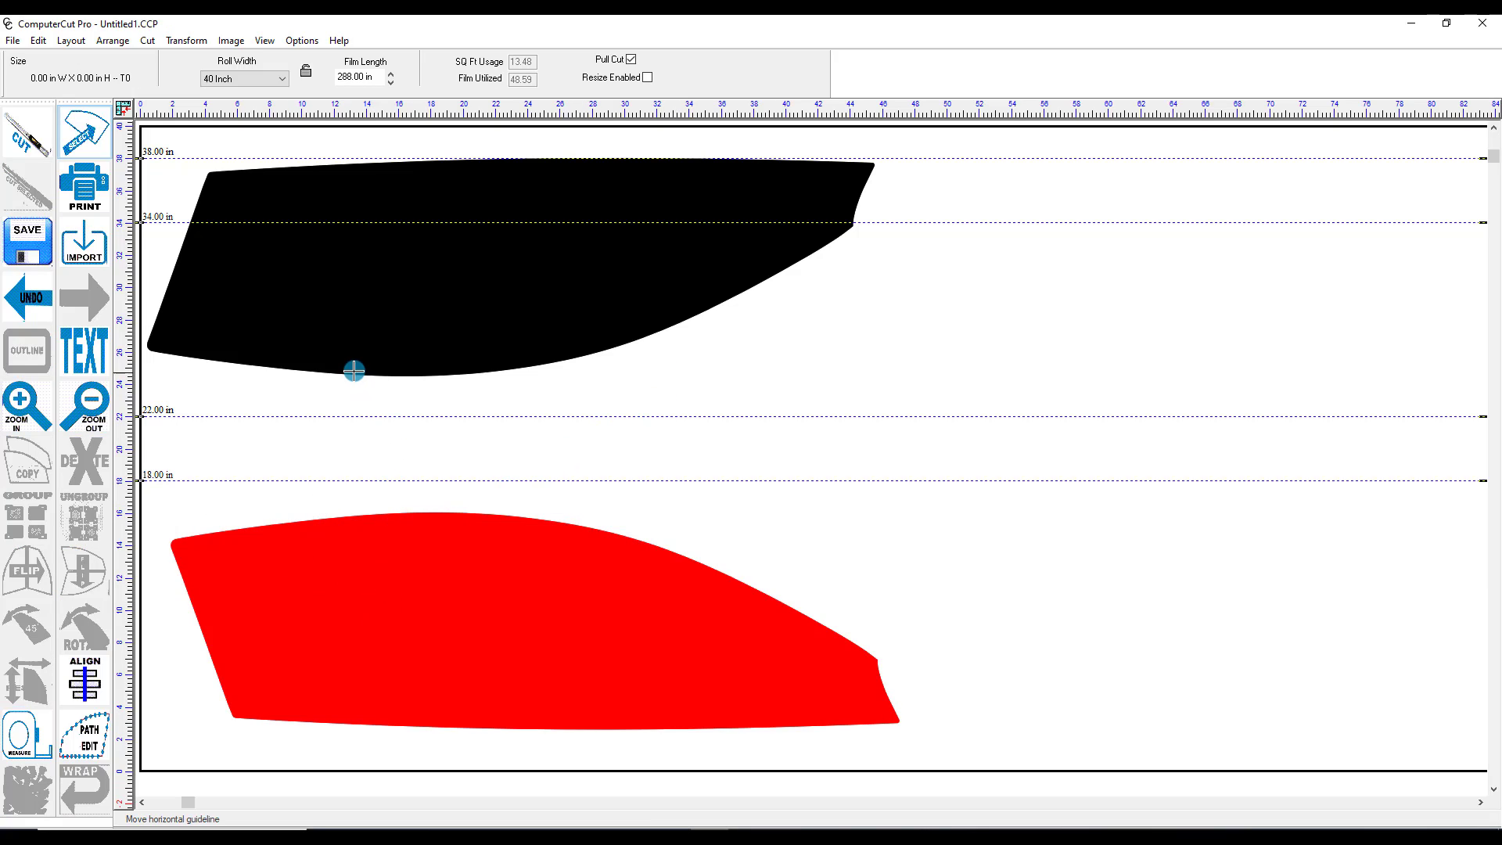
Move the red pattern right and slightly up and the black pattern right and slightly down, offsetting their left edges
drag(379, 577, 487, 561)
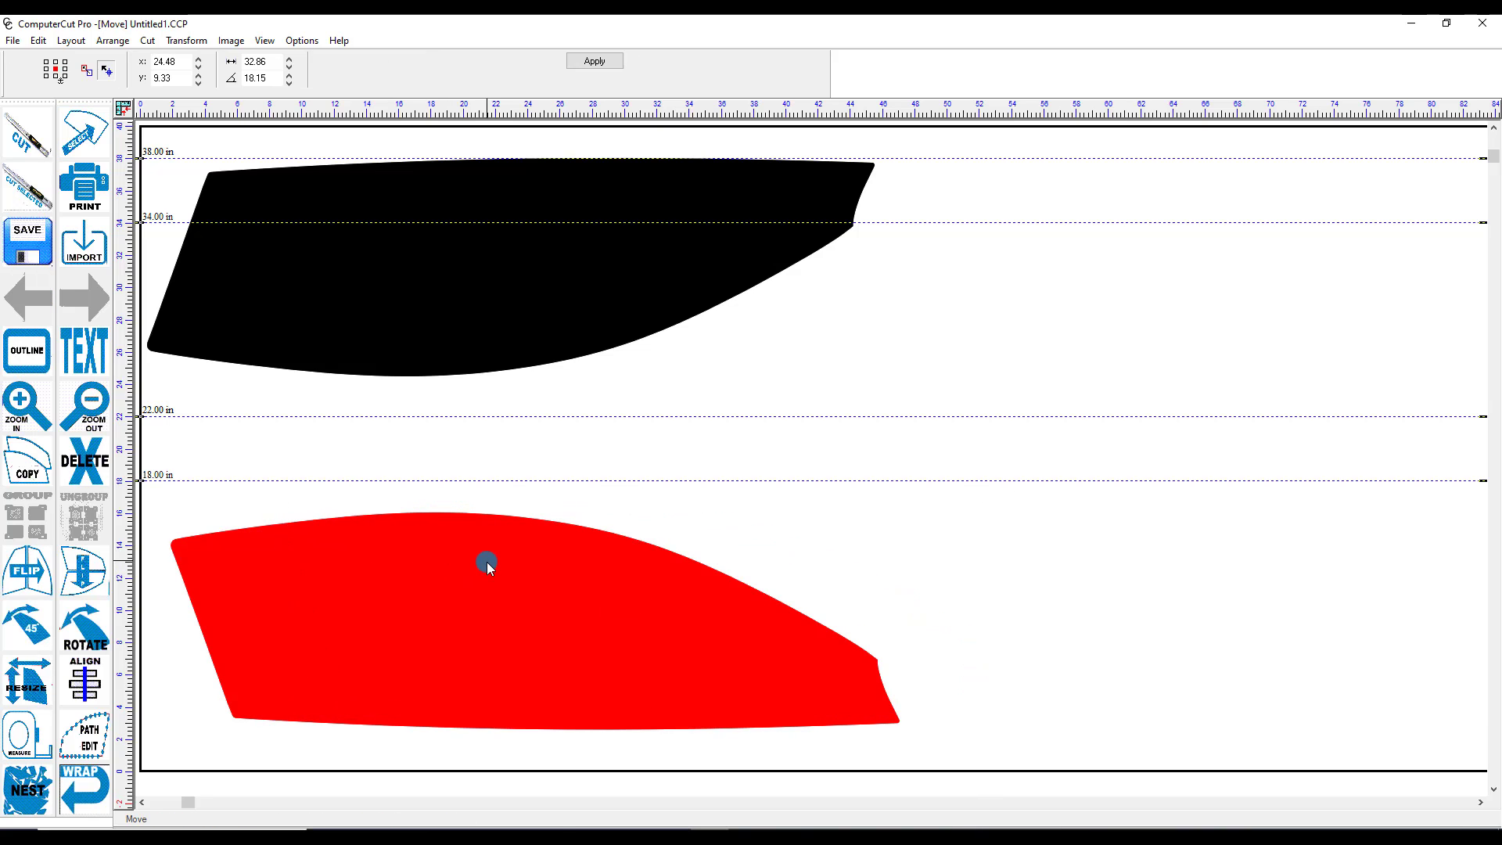
drag(404, 354, 453, 372)
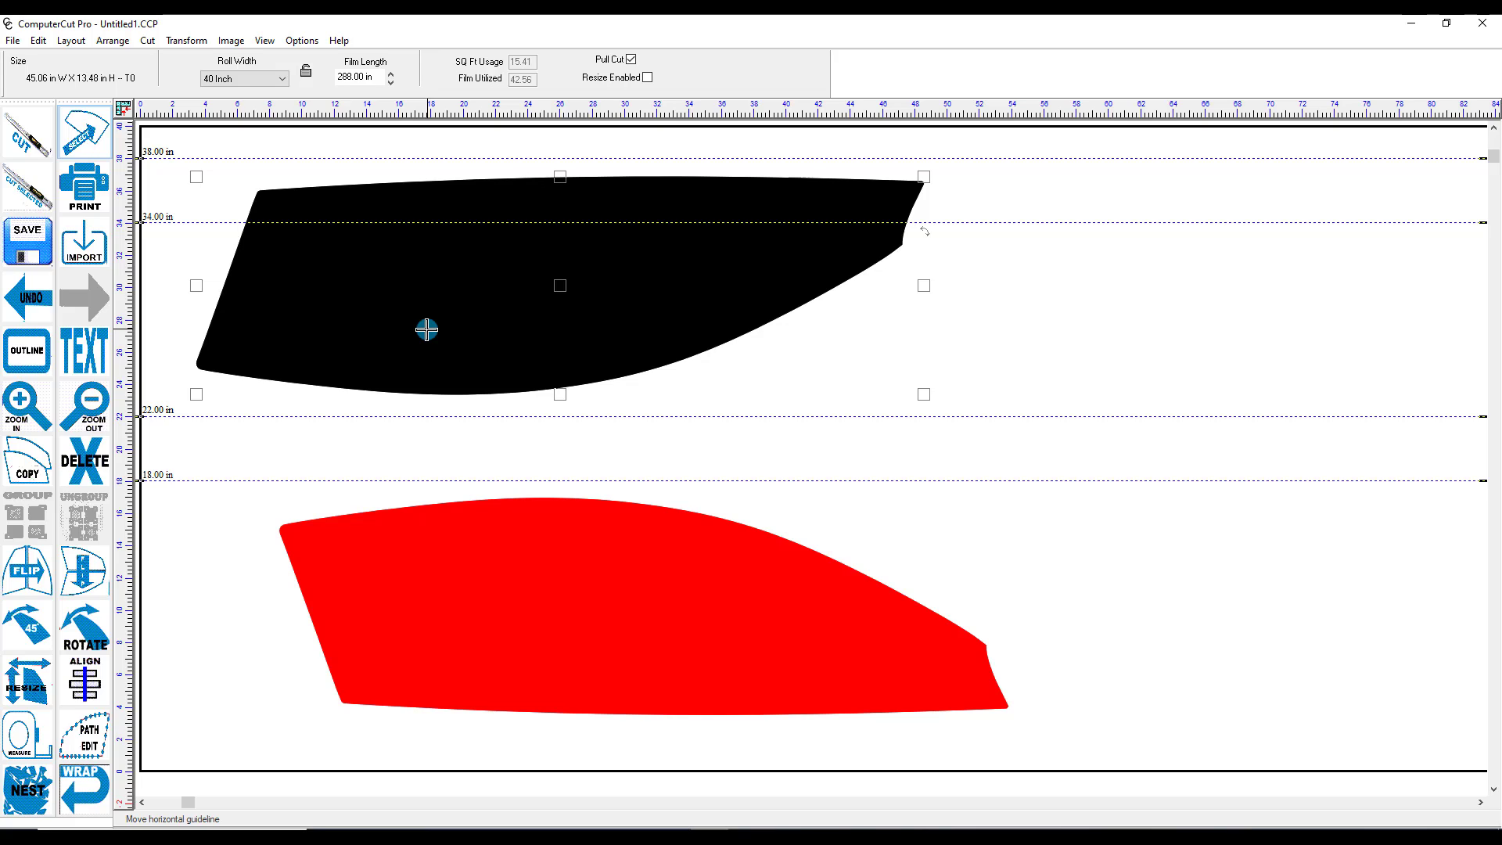
Align the left edges of the black and red window patterns with each other and deselect both
shift+click(457, 559)
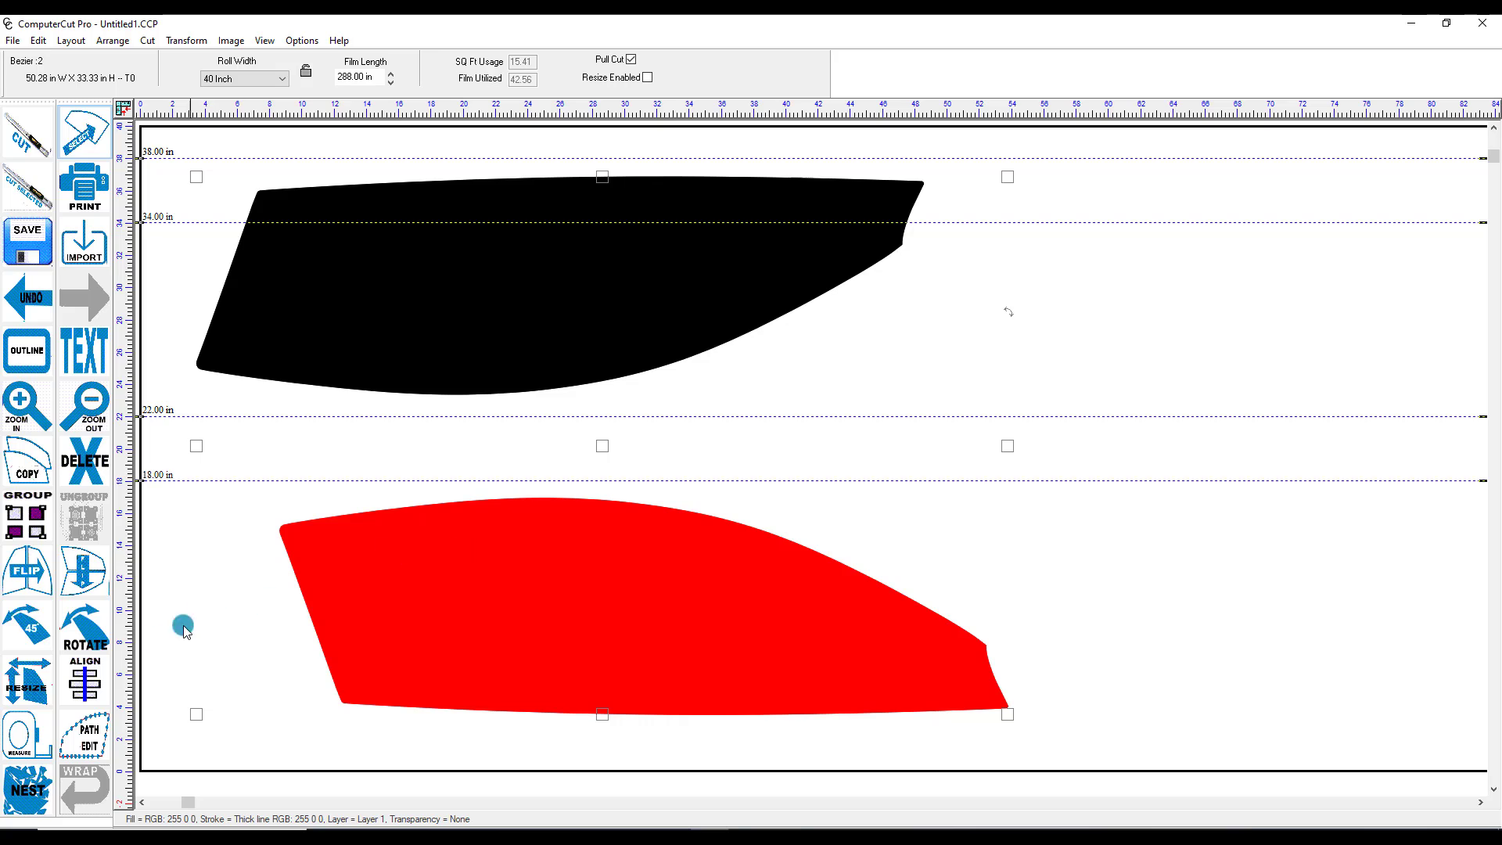
click(91, 682)
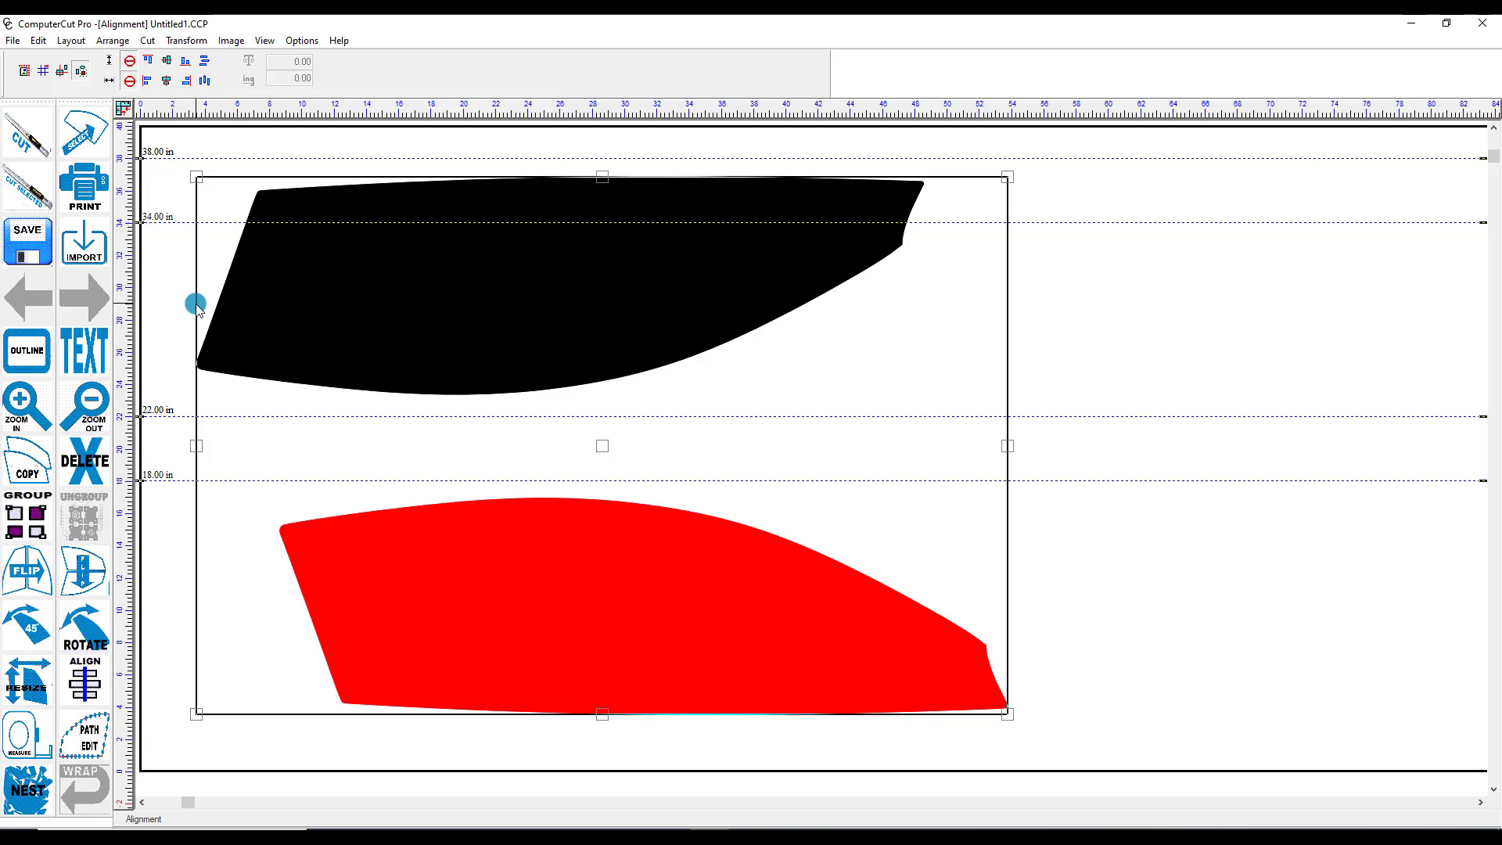
click(147, 81)
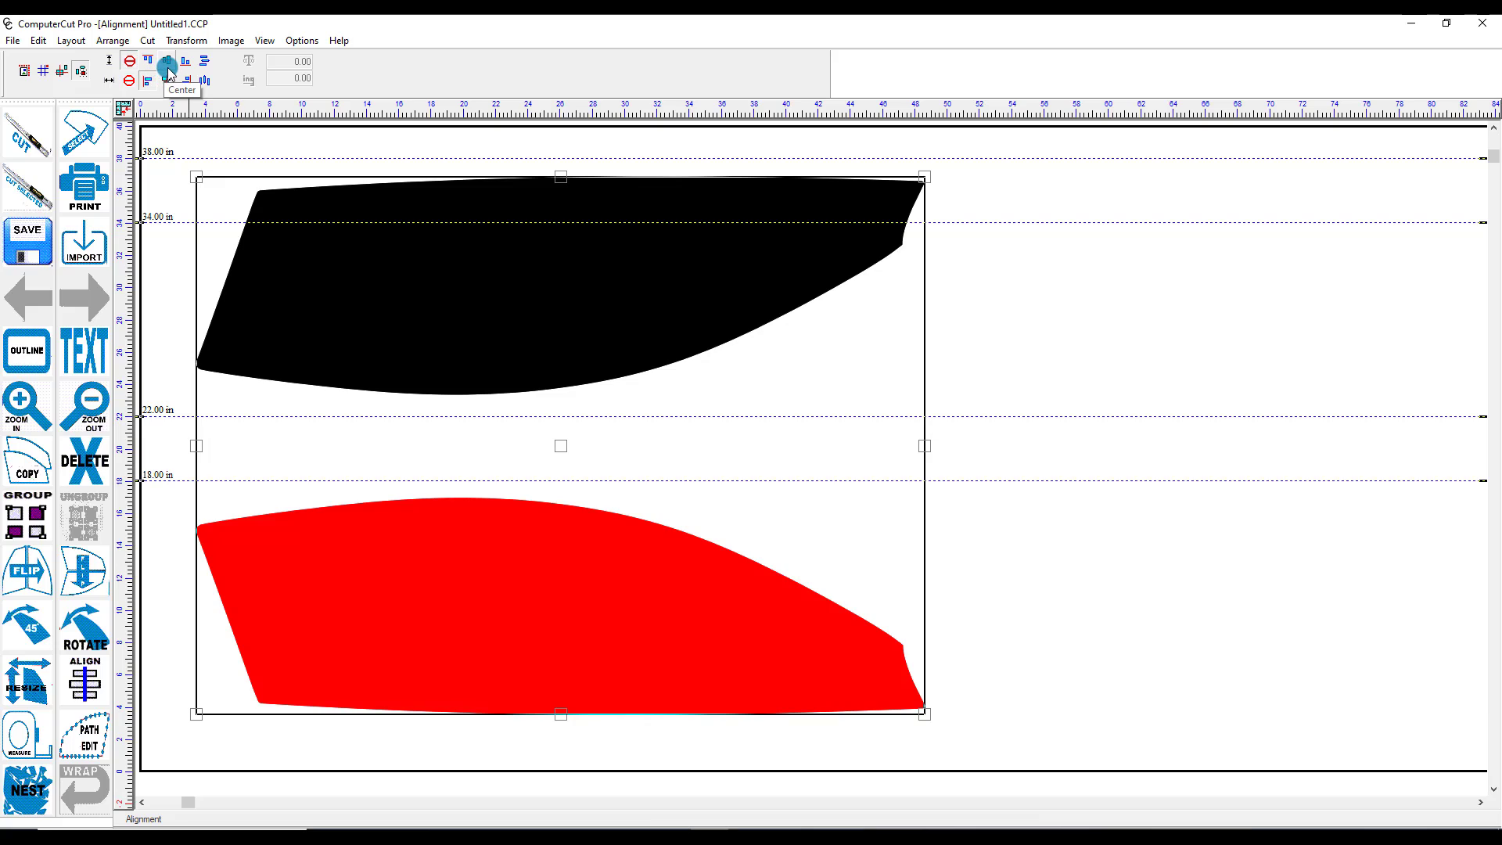
click(81, 72)
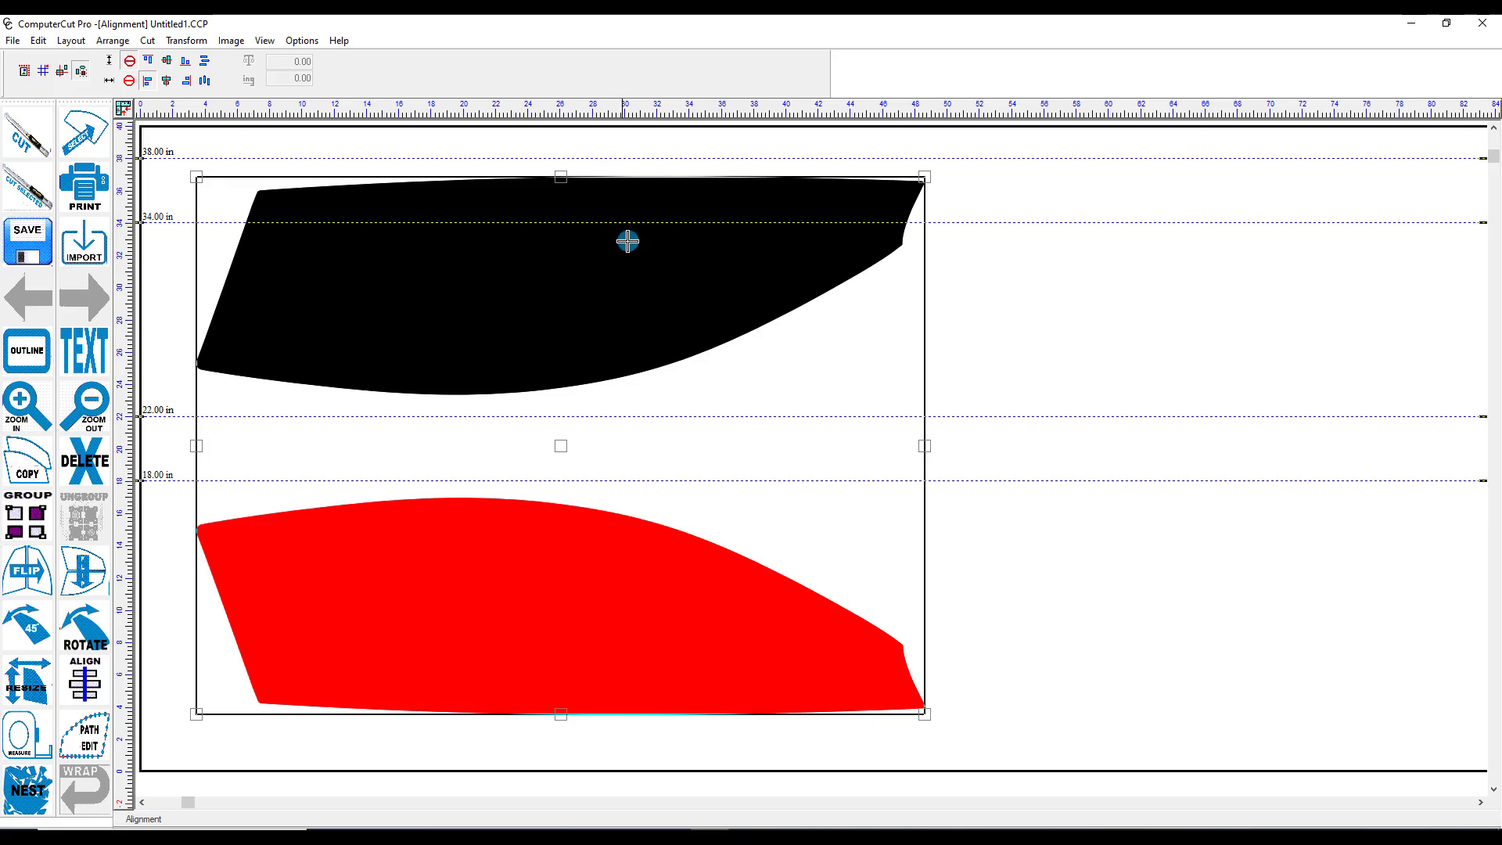
click(996, 397)
click(638, 408)
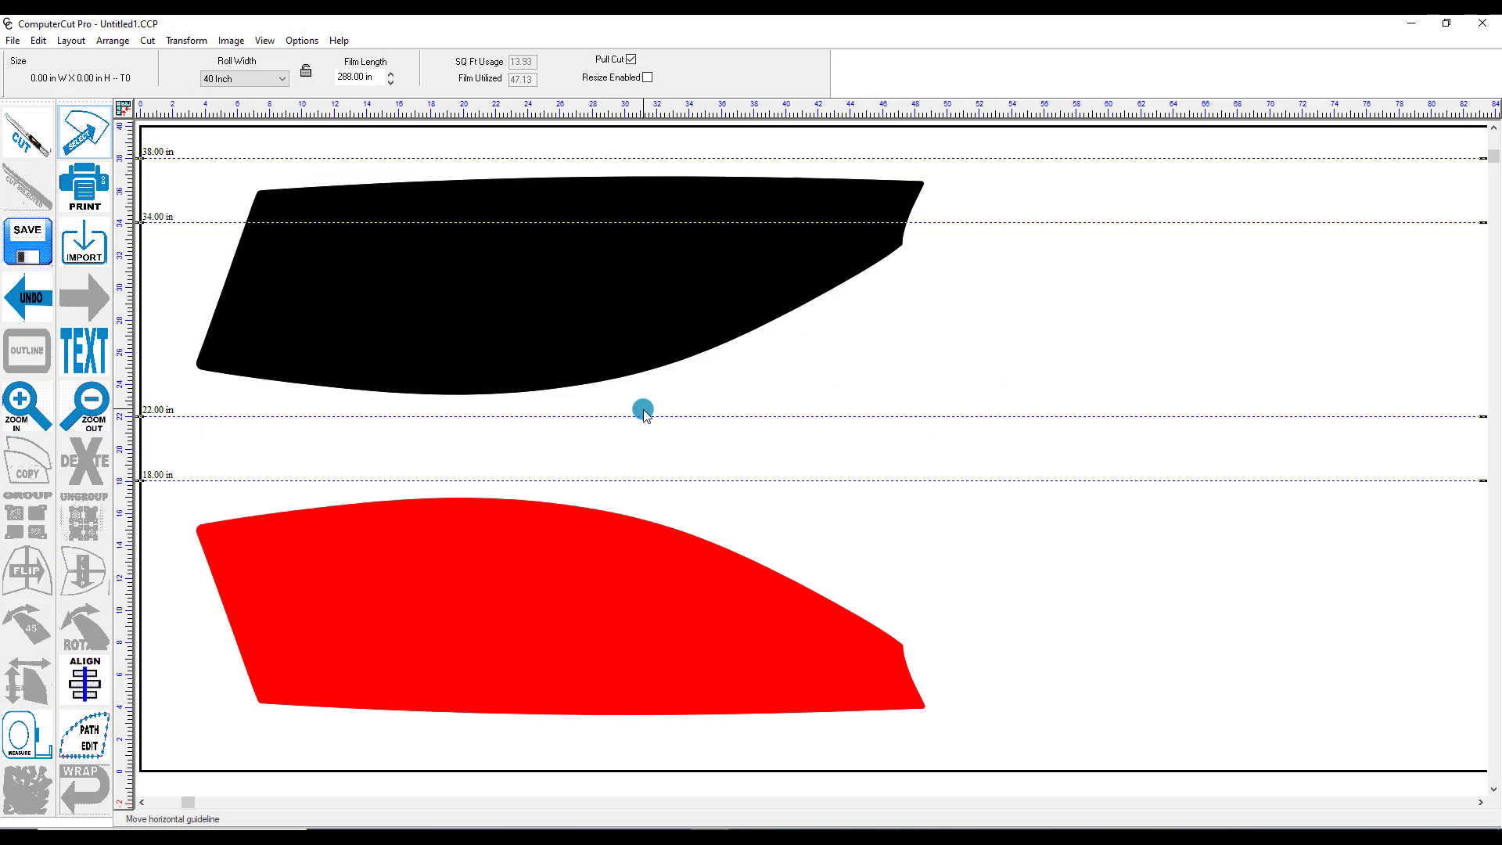
Measure the red window pattern diagonally from its upper-left corner to its lower-right corner
click(452, 563)
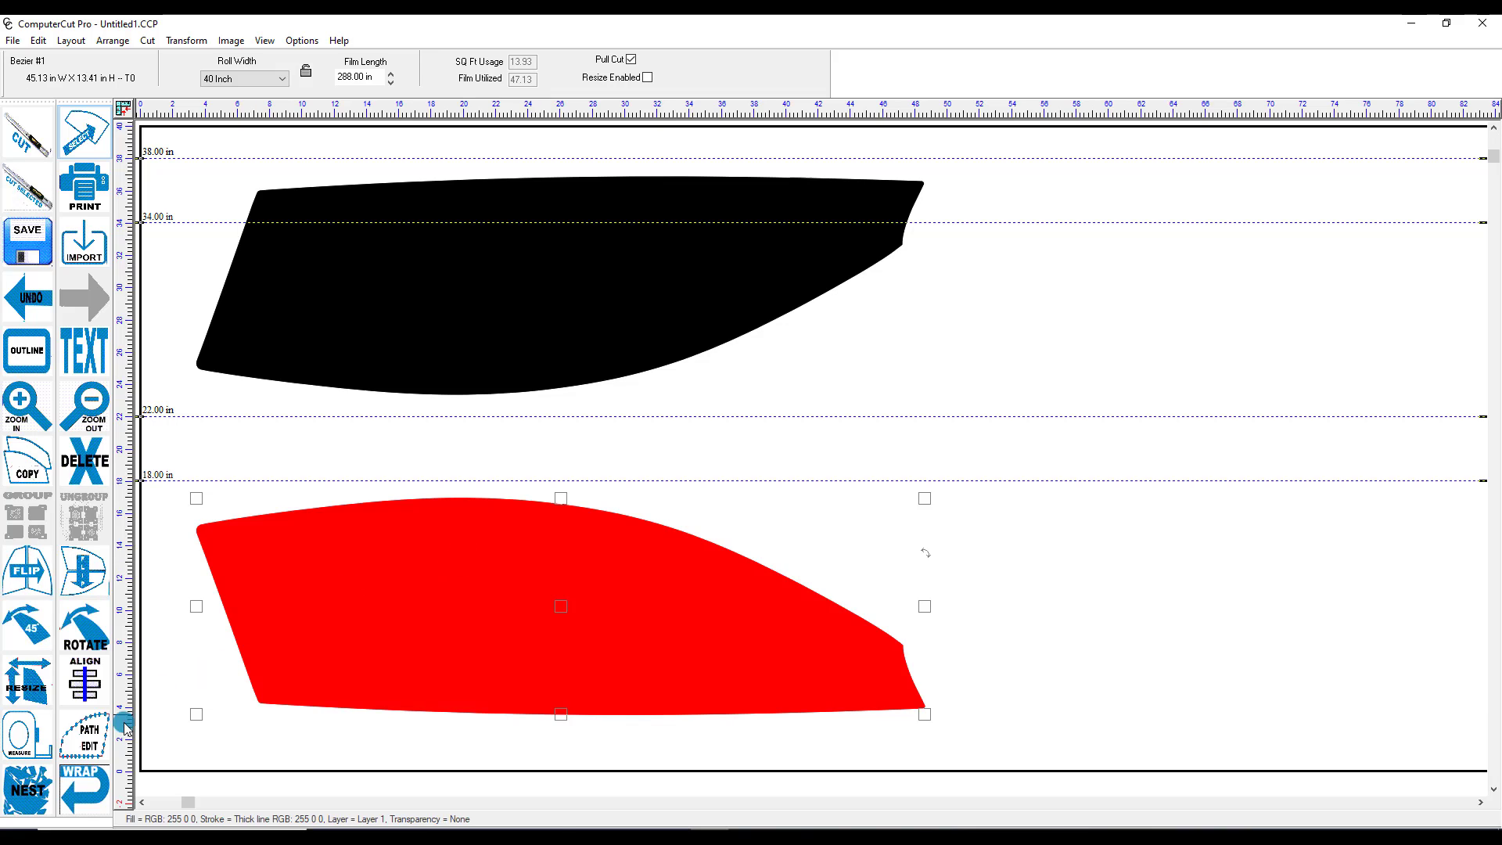
click(28, 737)
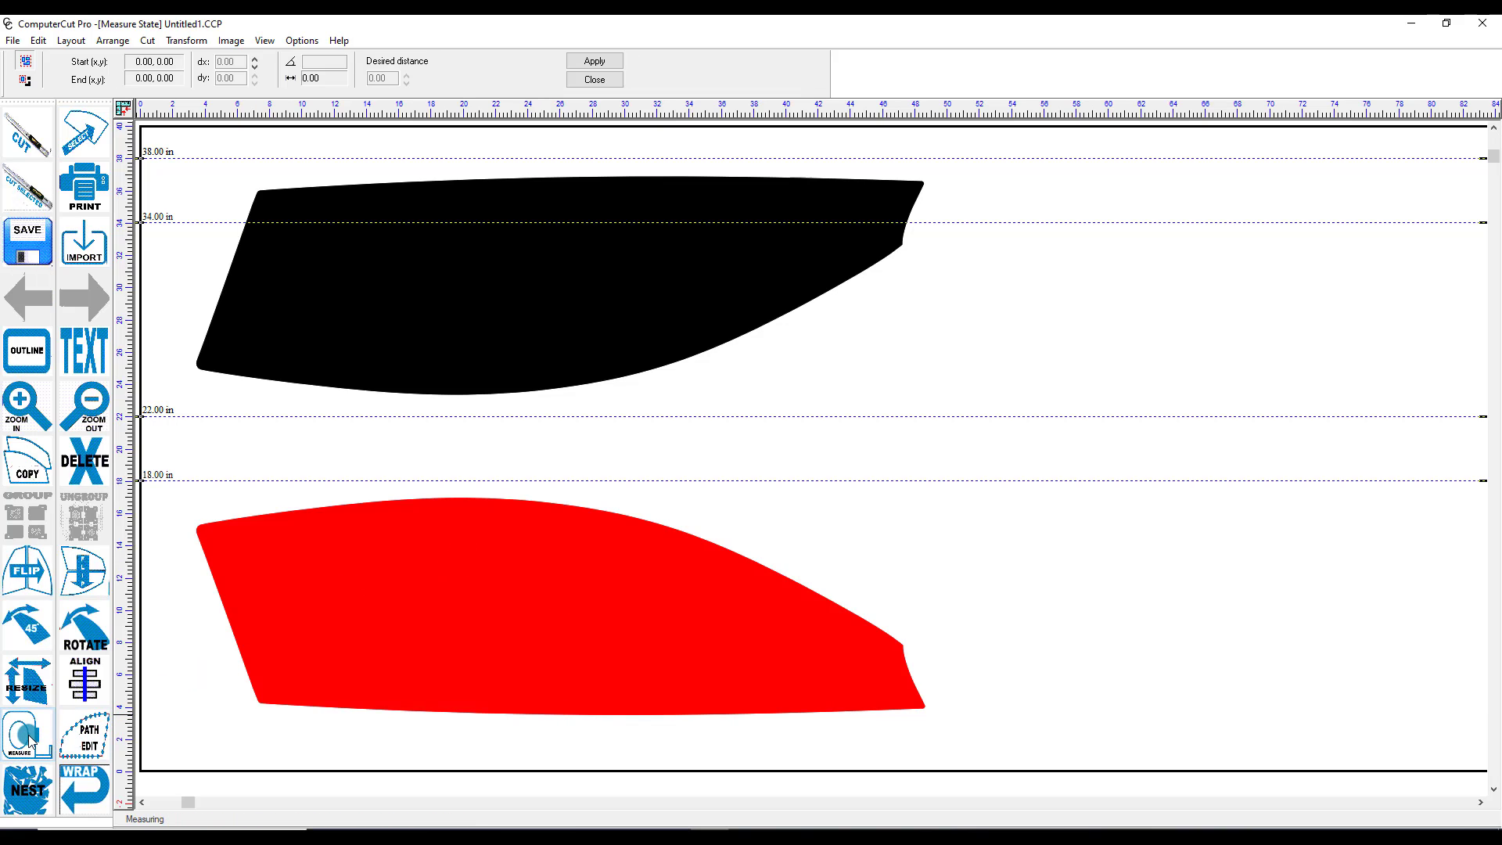
click(195, 530)
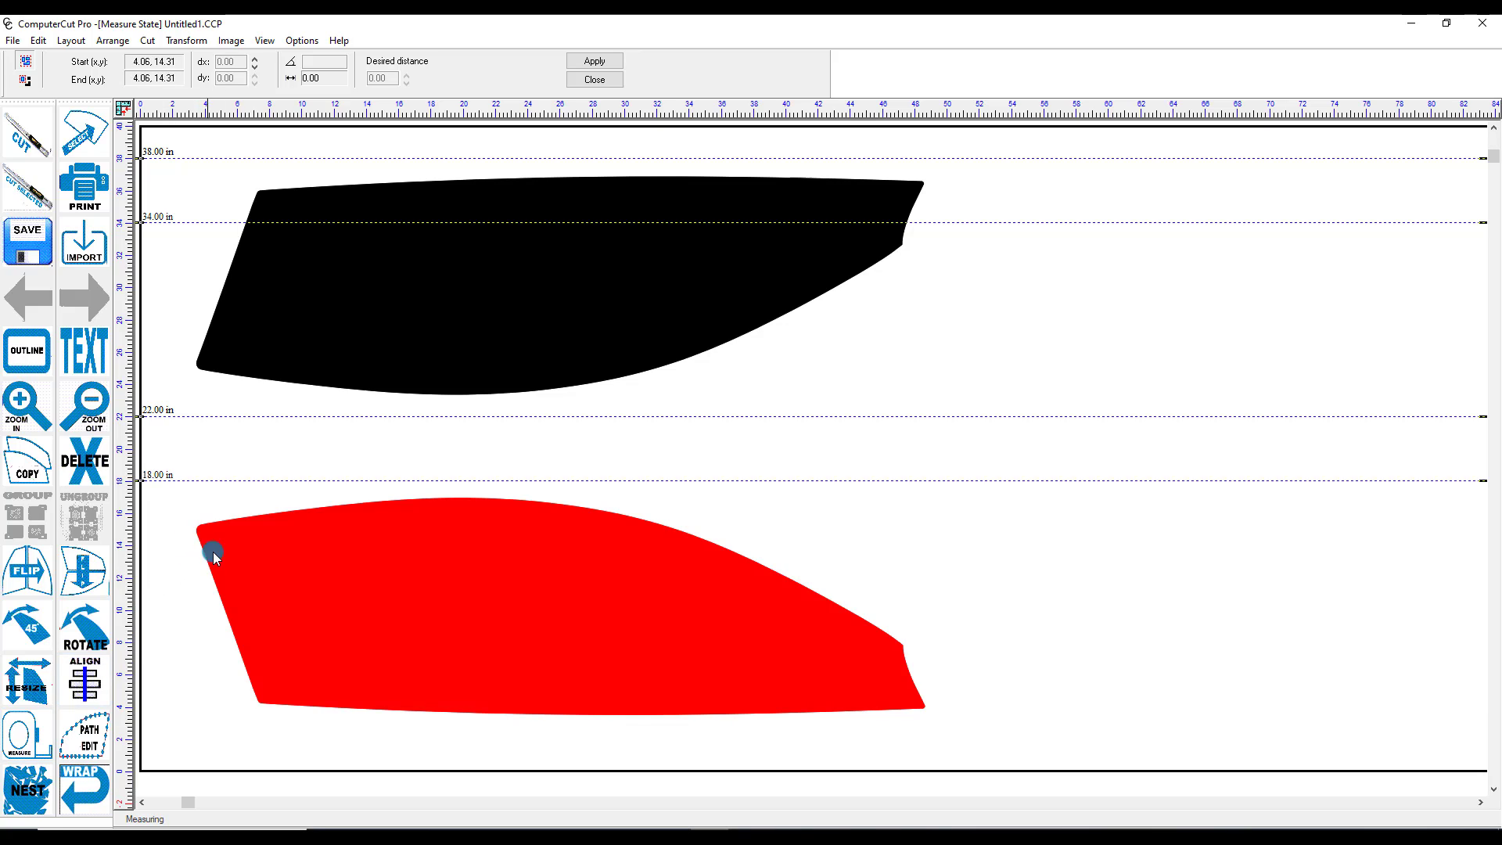
click(389, 567)
click(579, 629)
click(18, 404)
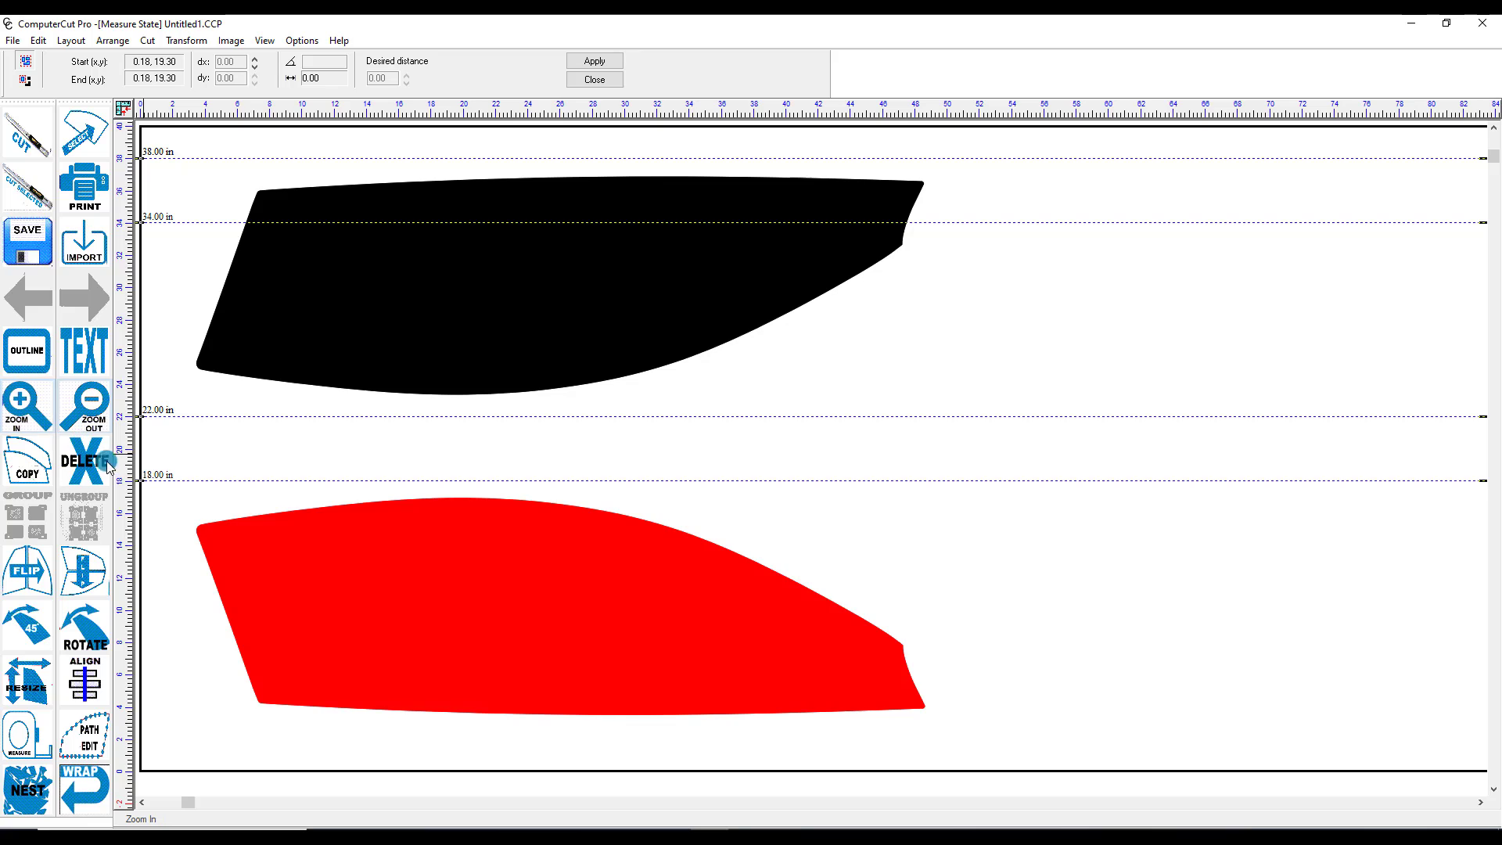
drag(173, 498, 242, 553)
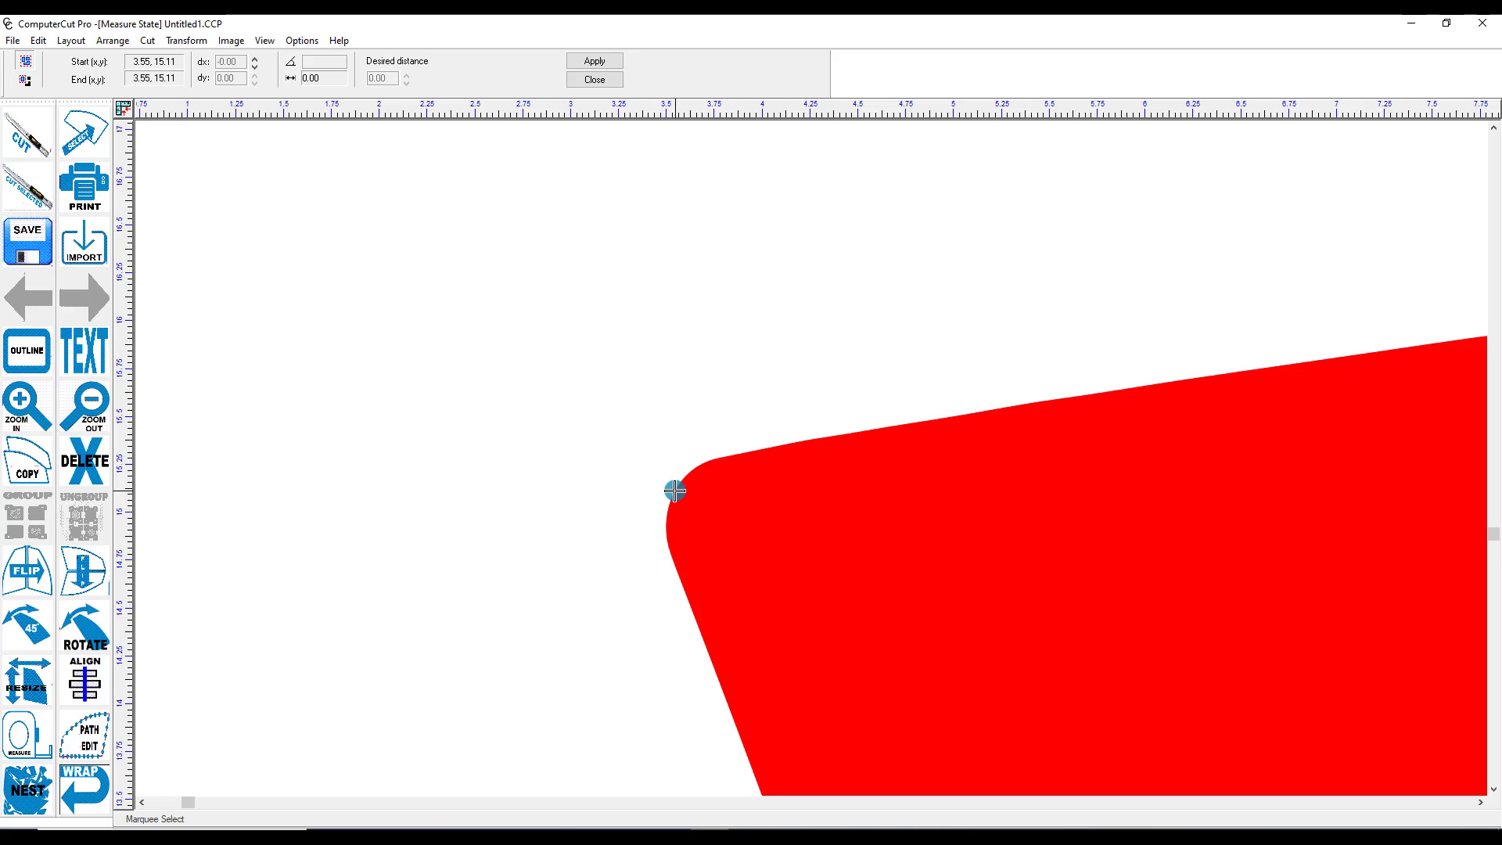
click(763, 524)
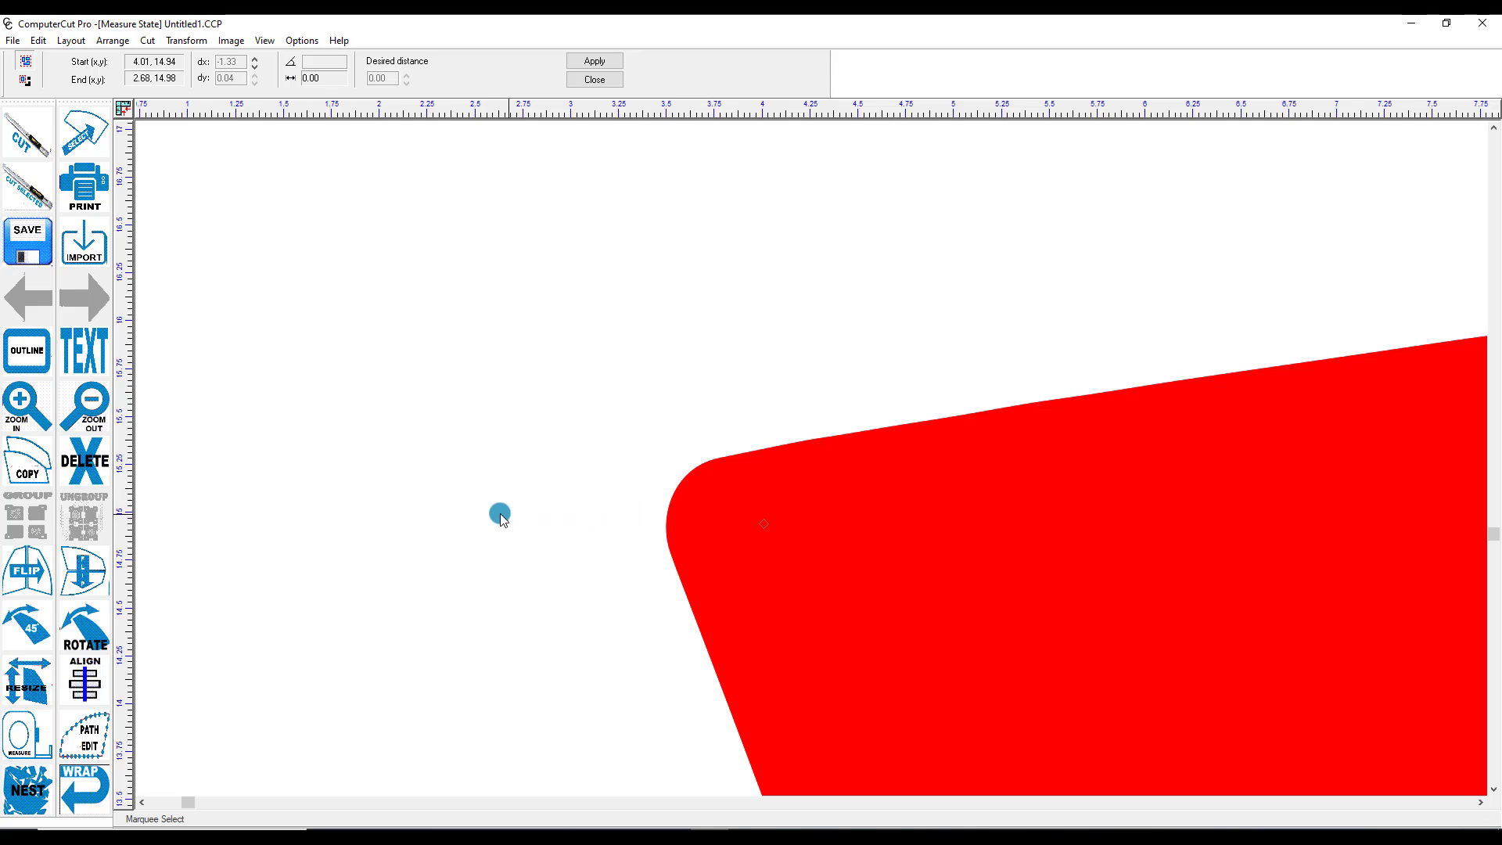
click(97, 404)
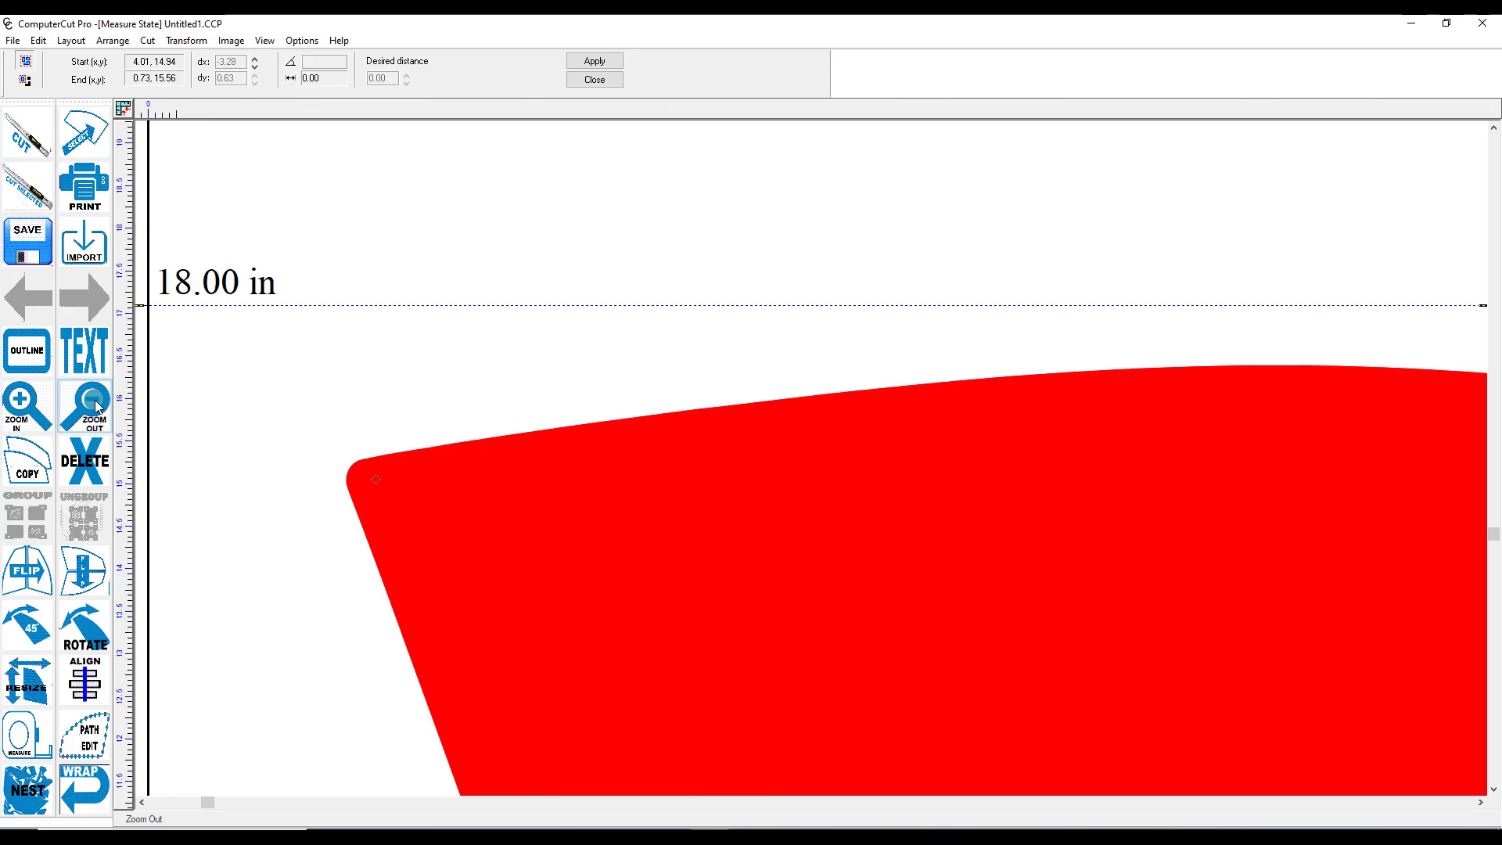
click(97, 404)
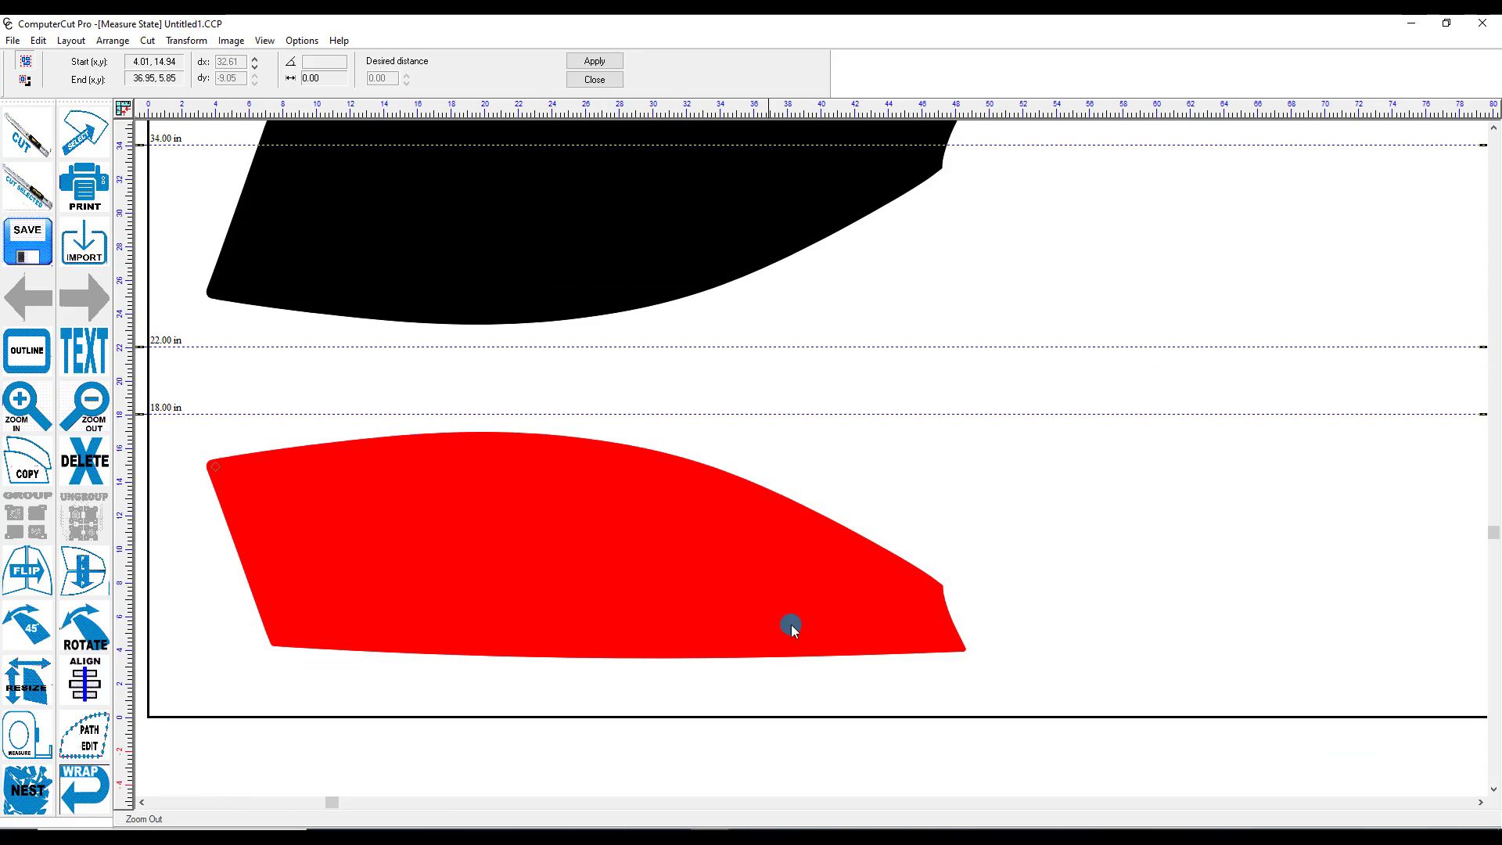
click(966, 649)
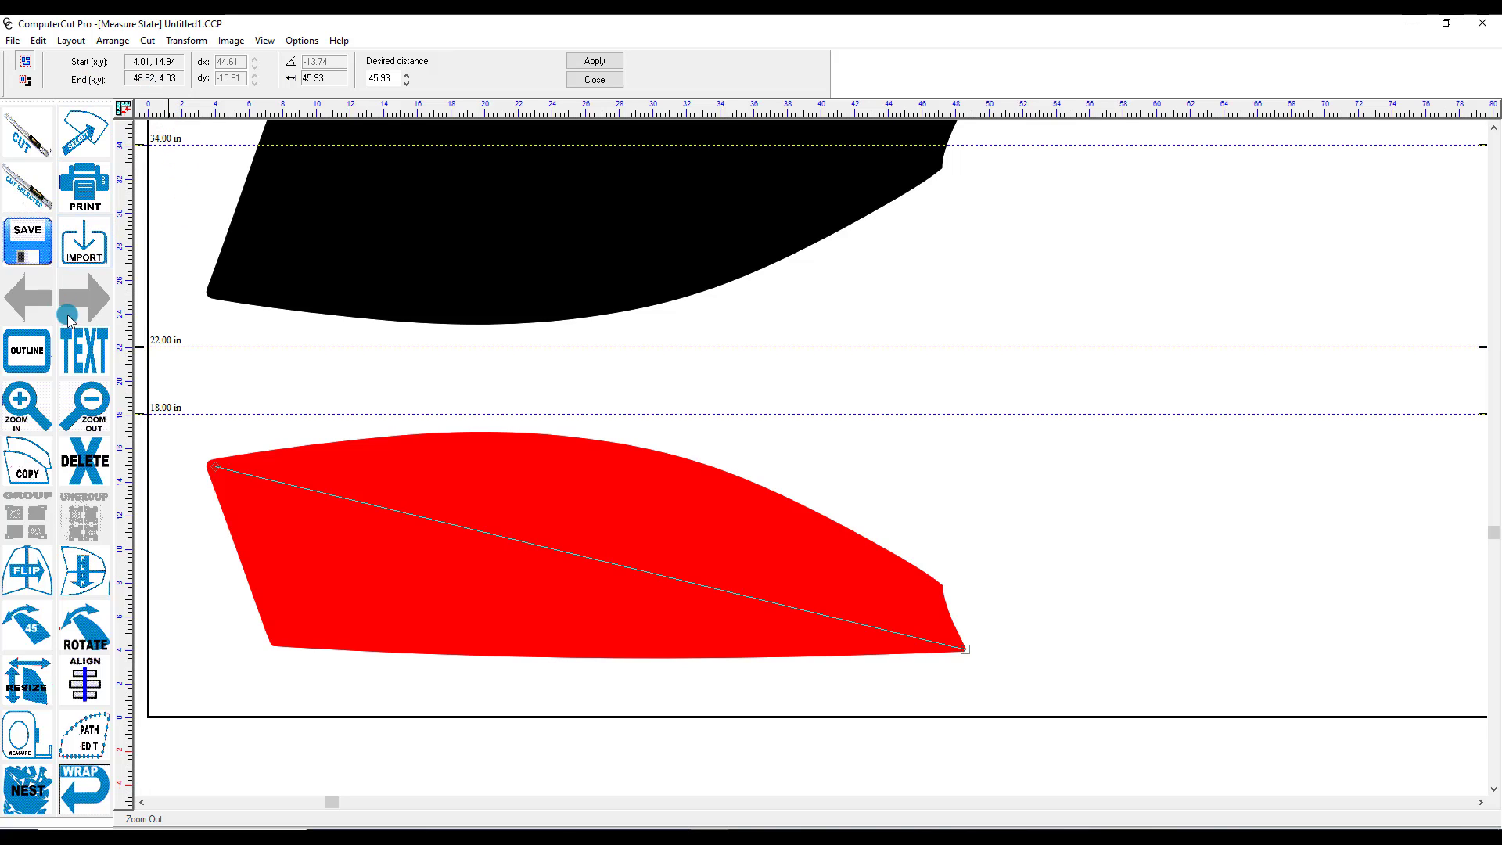
Move both ends of the diagonal measurement exactly onto the red pattern's corner edges, apply it and leave measuring
click(22, 401)
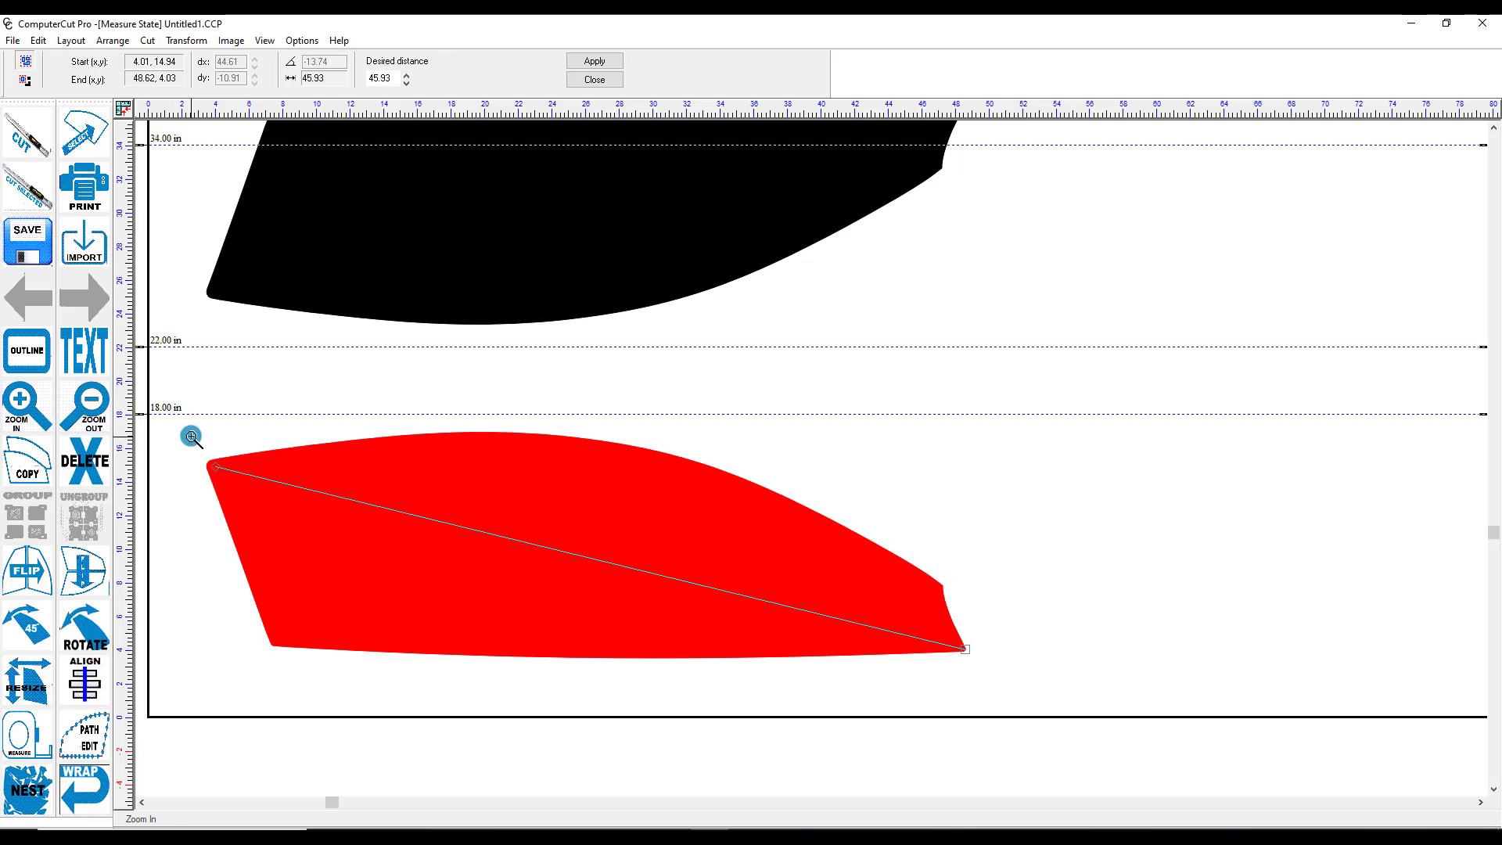
click(257, 497)
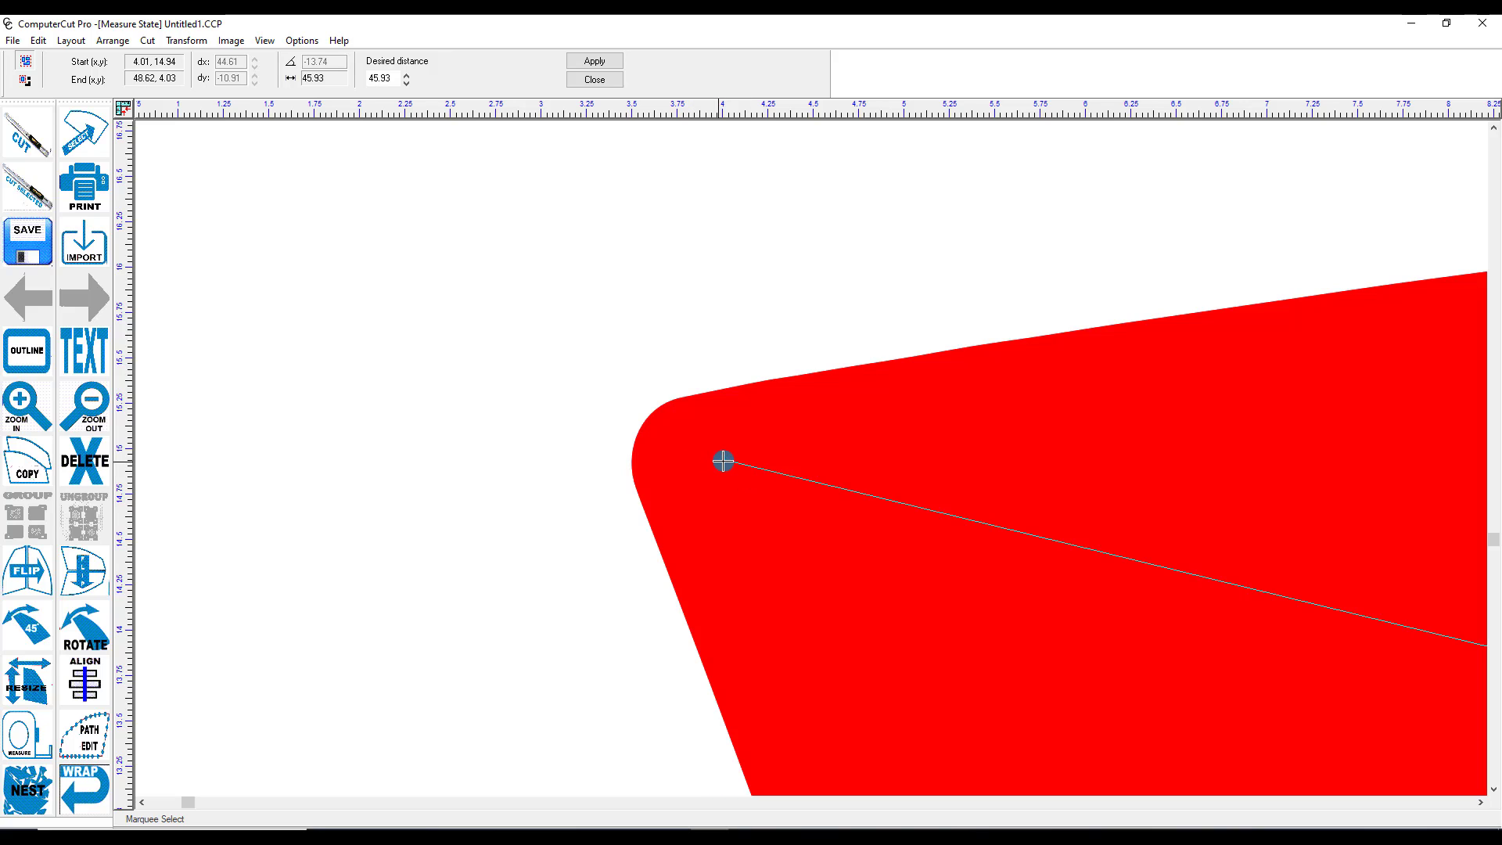
drag(724, 462, 639, 433)
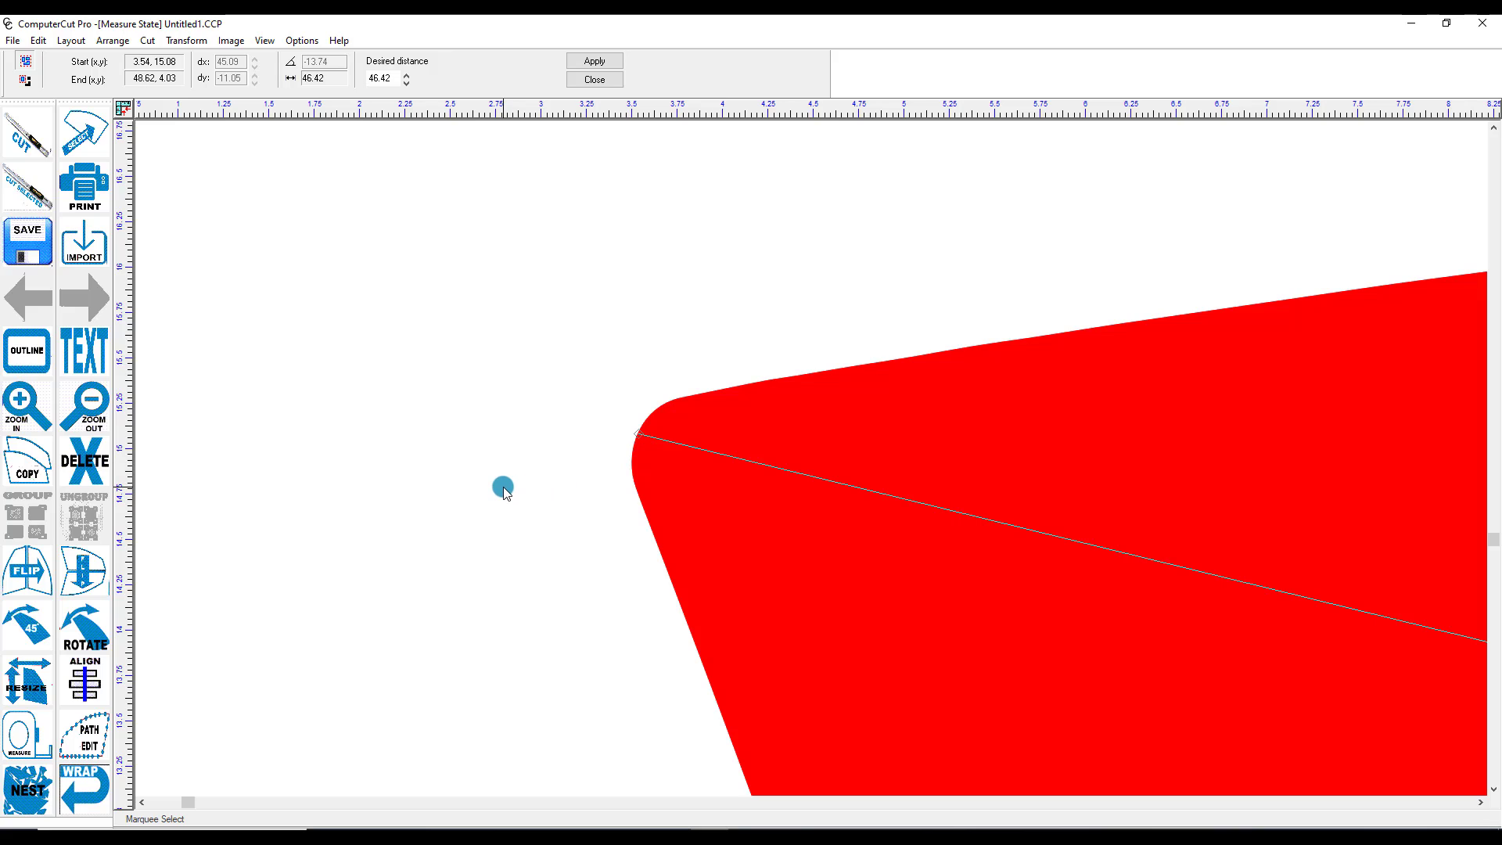
key(F4)
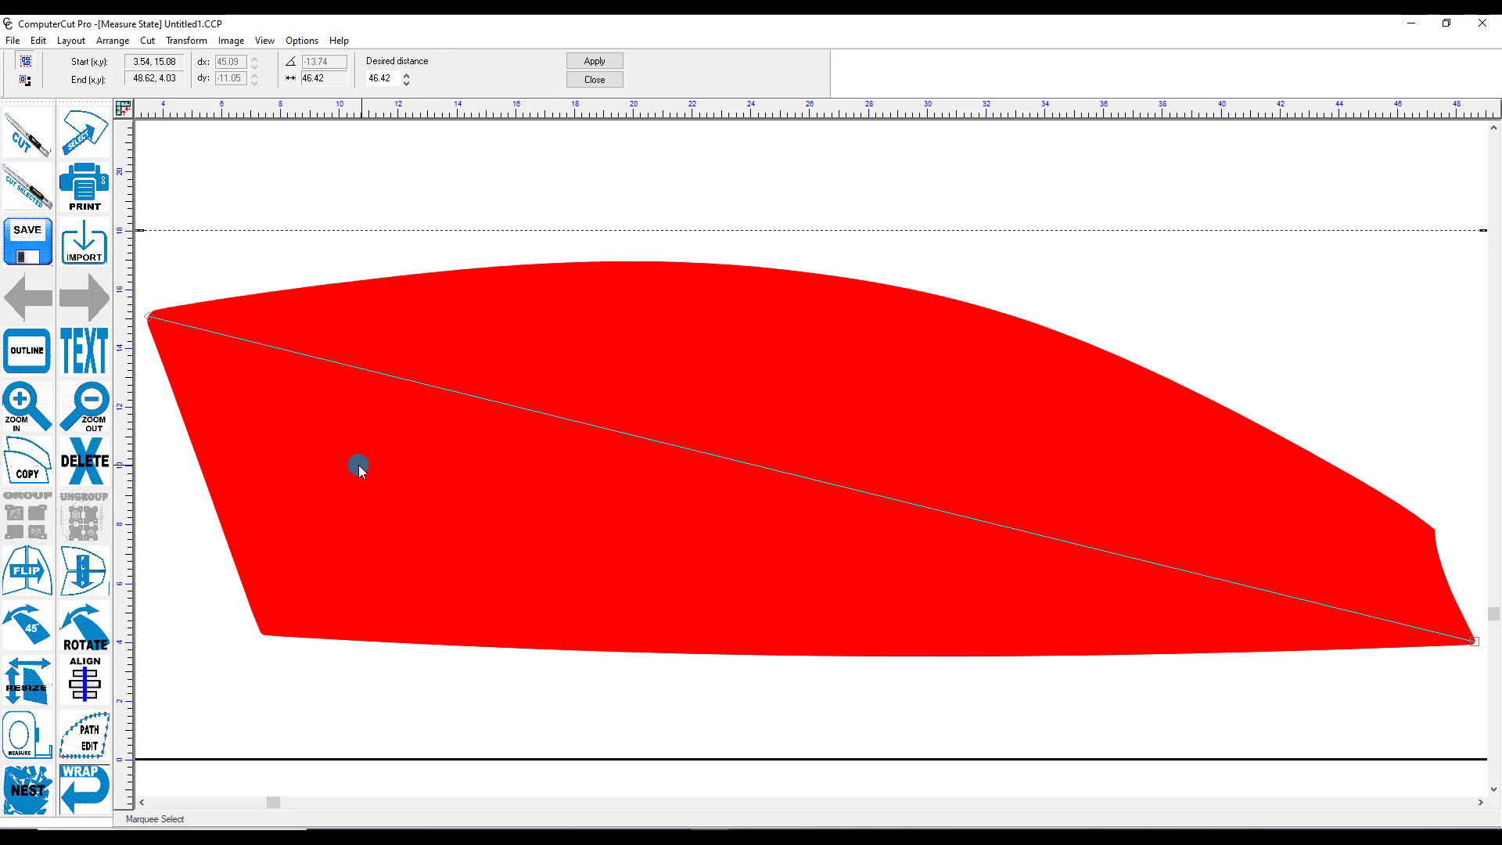
click(26, 404)
drag(1442, 618, 1485, 661)
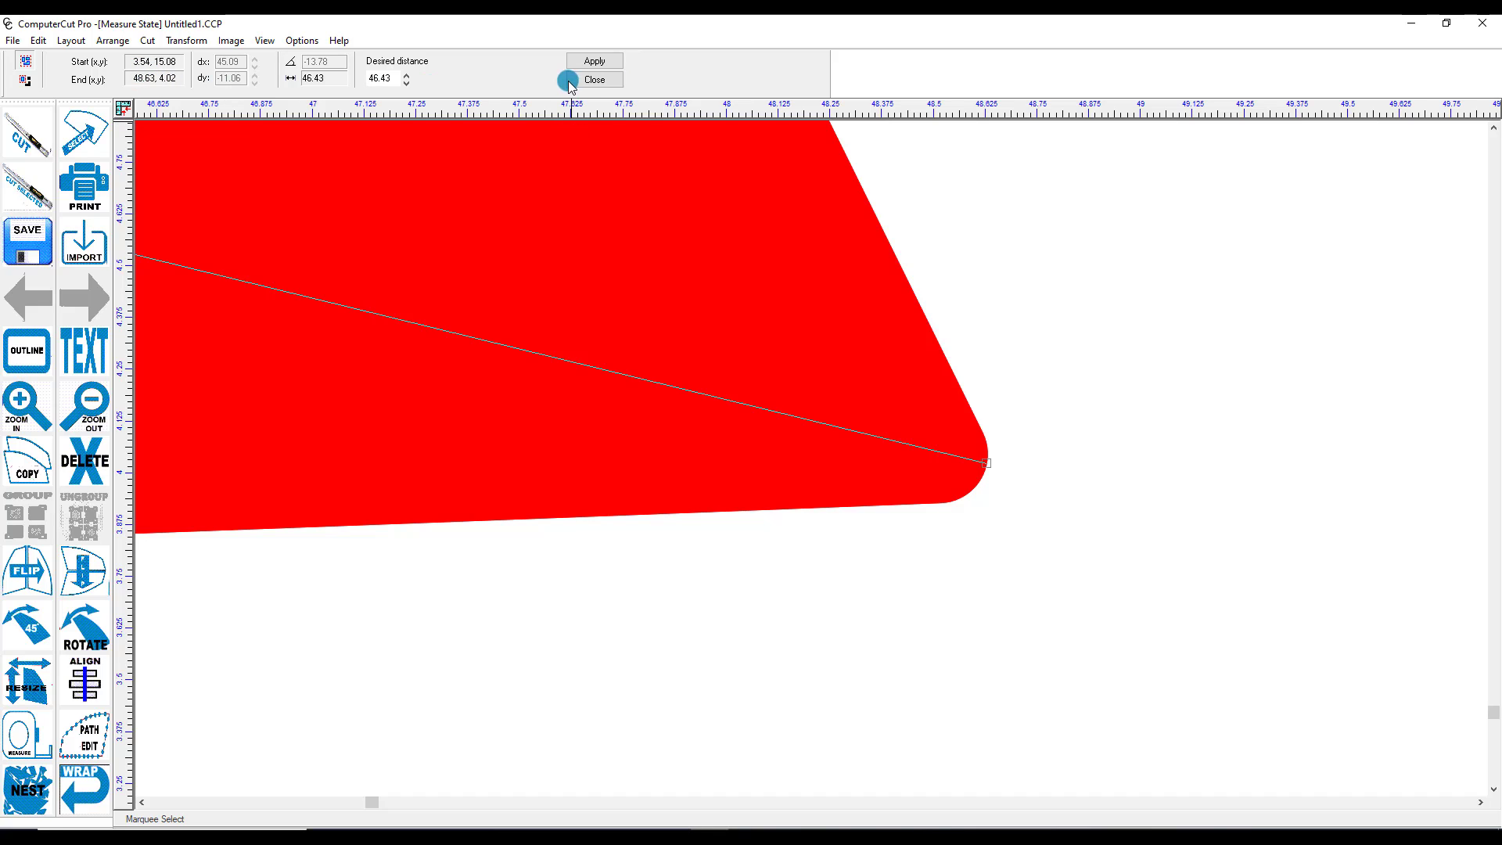
click(594, 62)
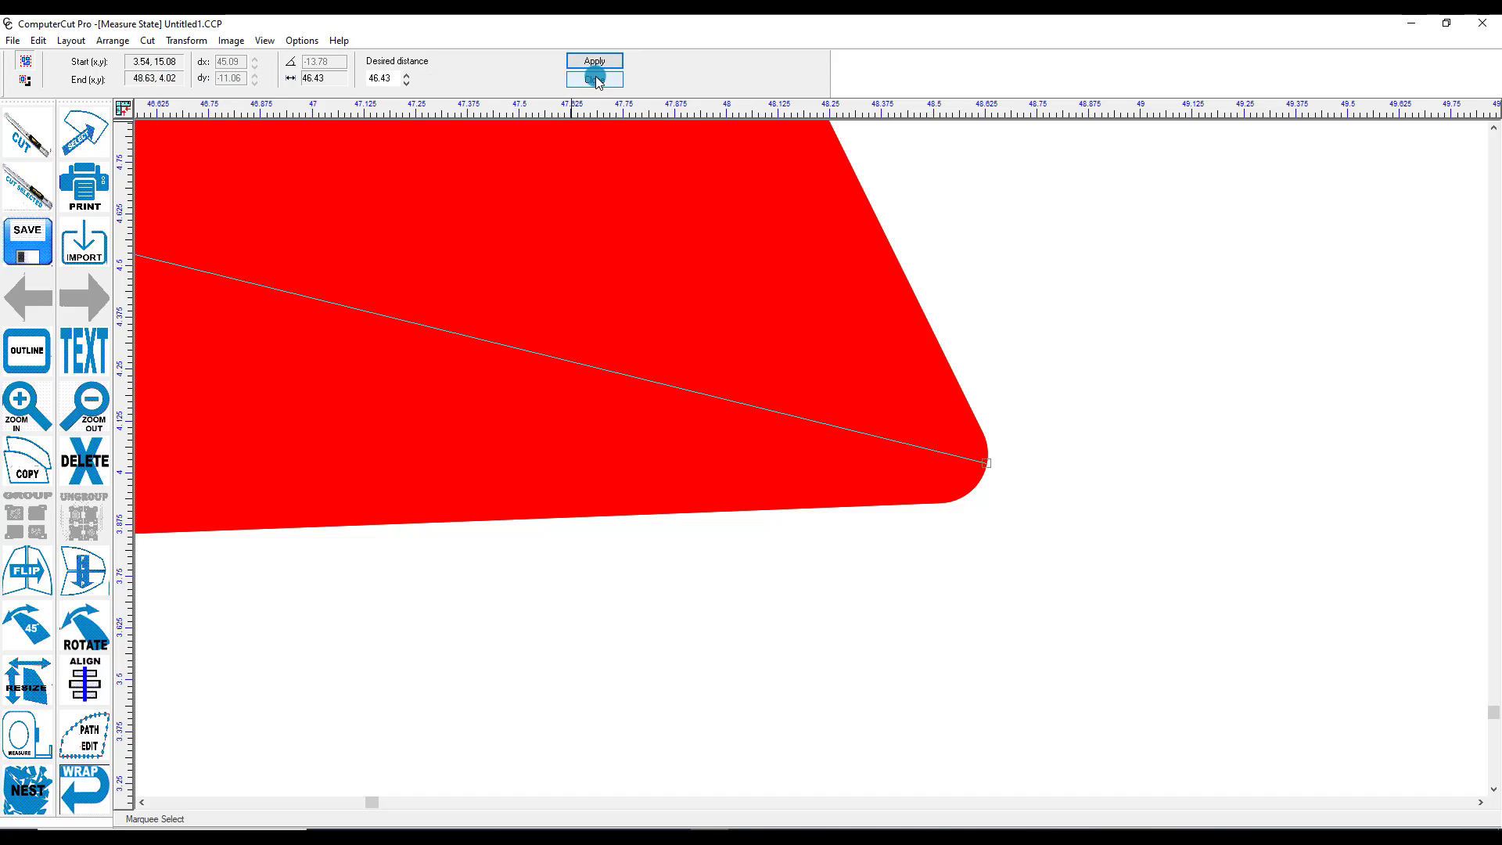
click(595, 79)
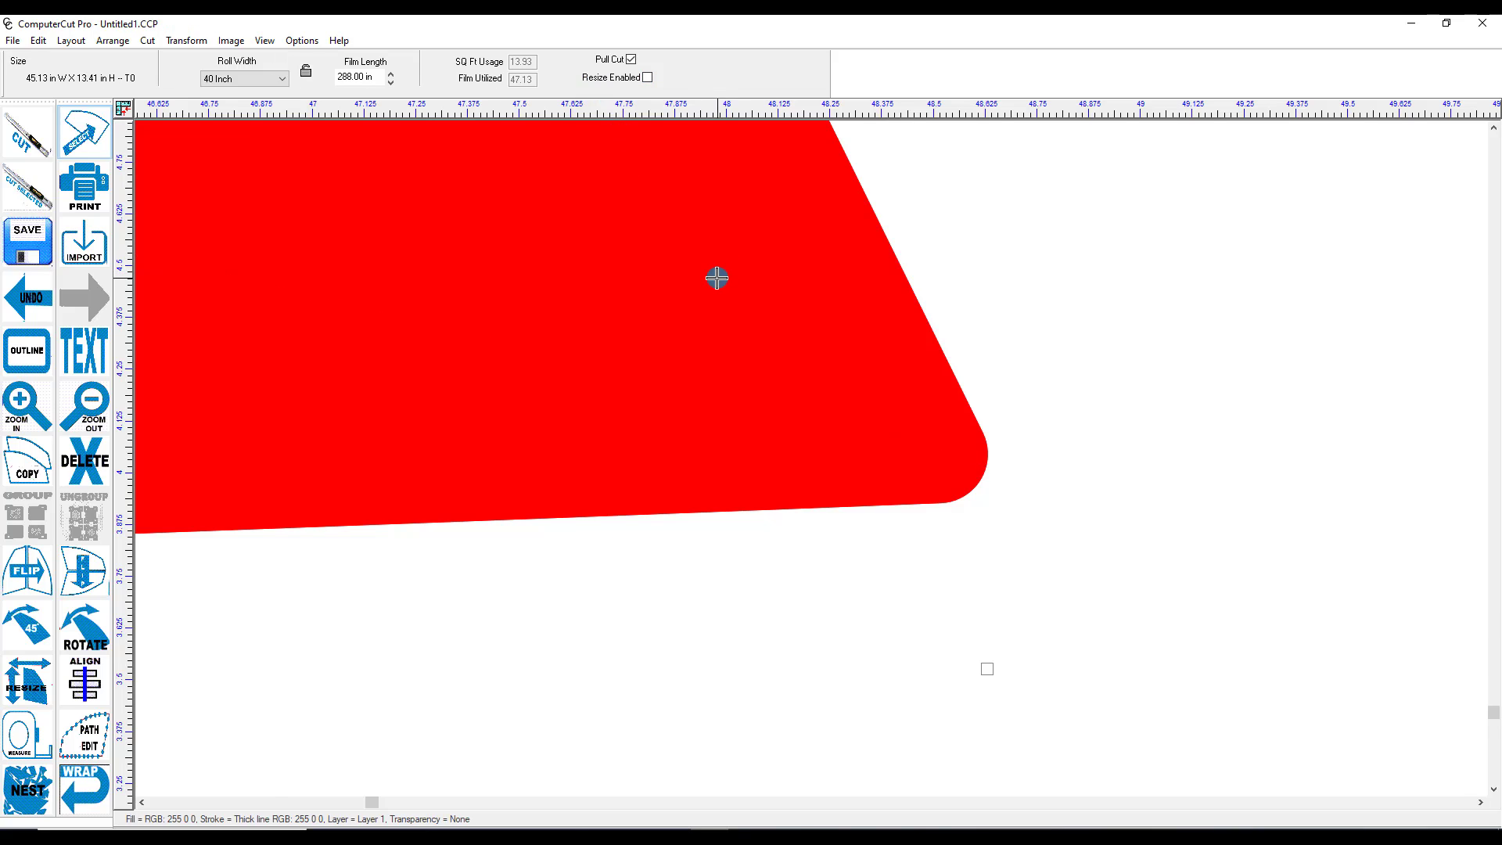
Open the red window pattern for path editing twice to examine its points, leaving each time without changes
key(F4)
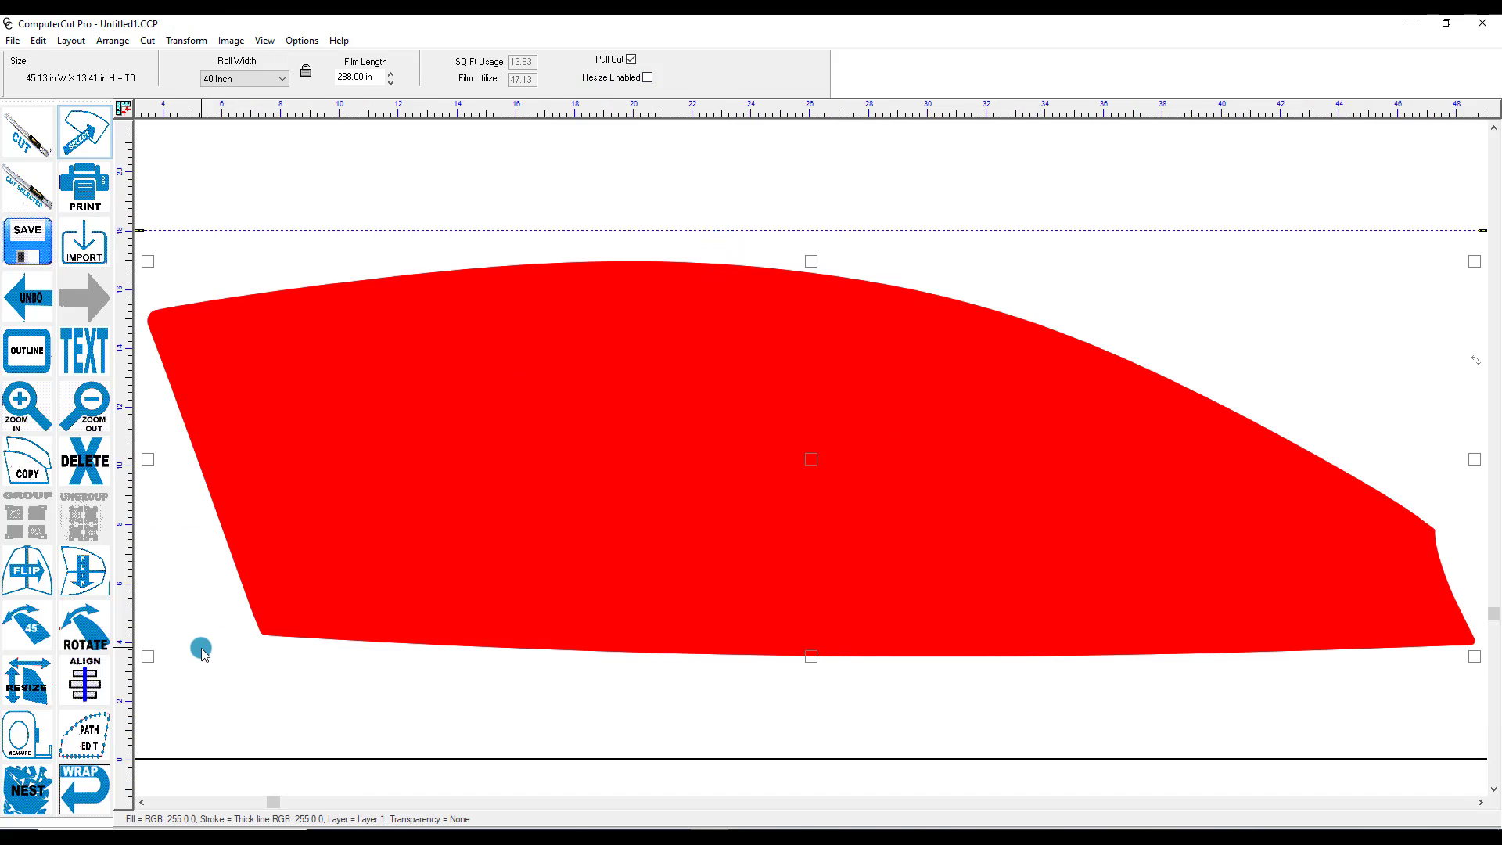
click(86, 734)
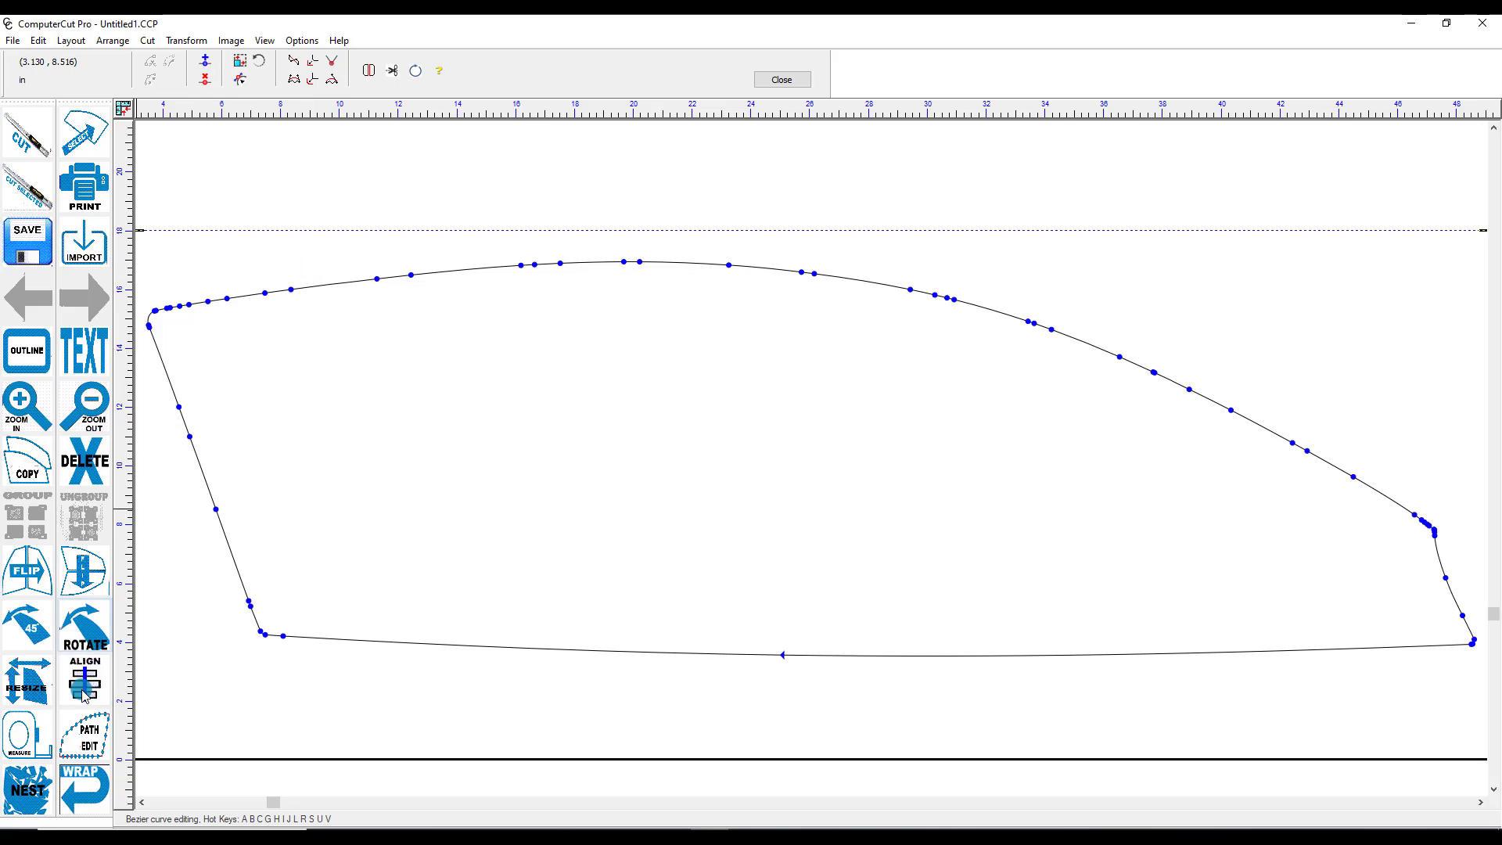
click(78, 727)
click(79, 728)
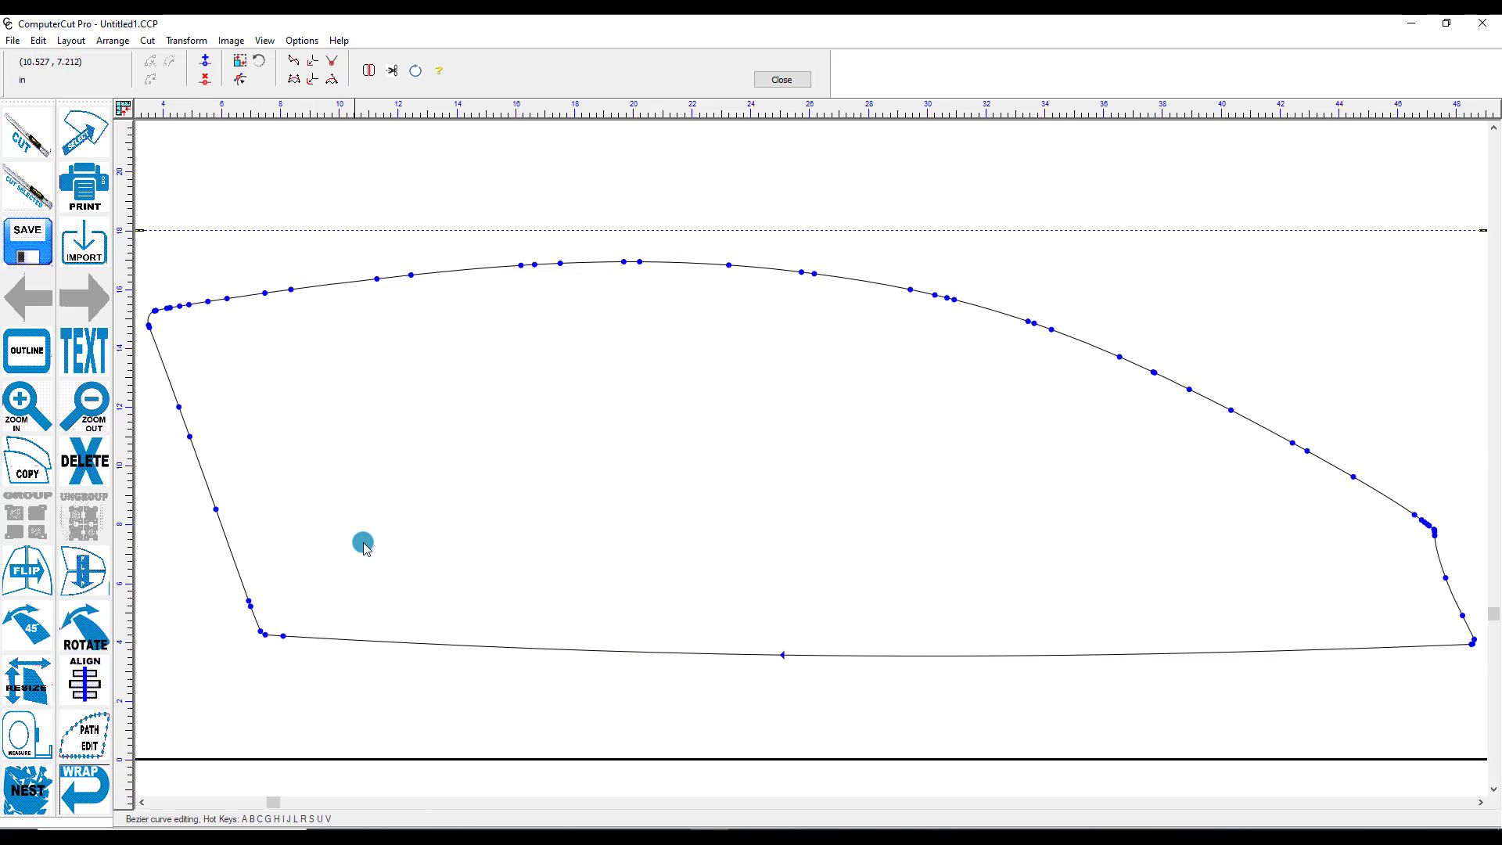
click(78, 728)
click(78, 728)
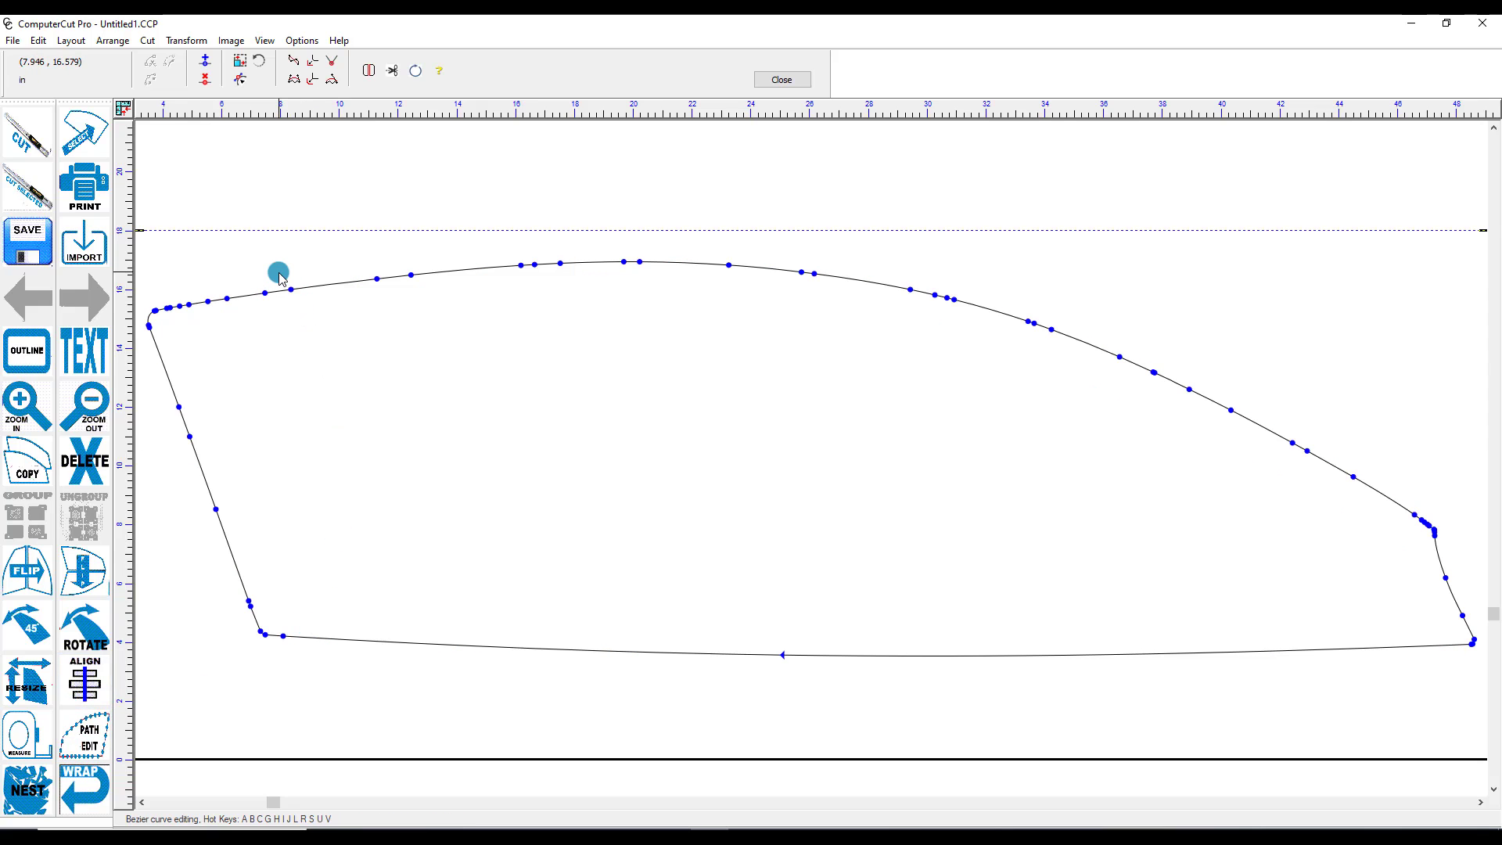
click(782, 79)
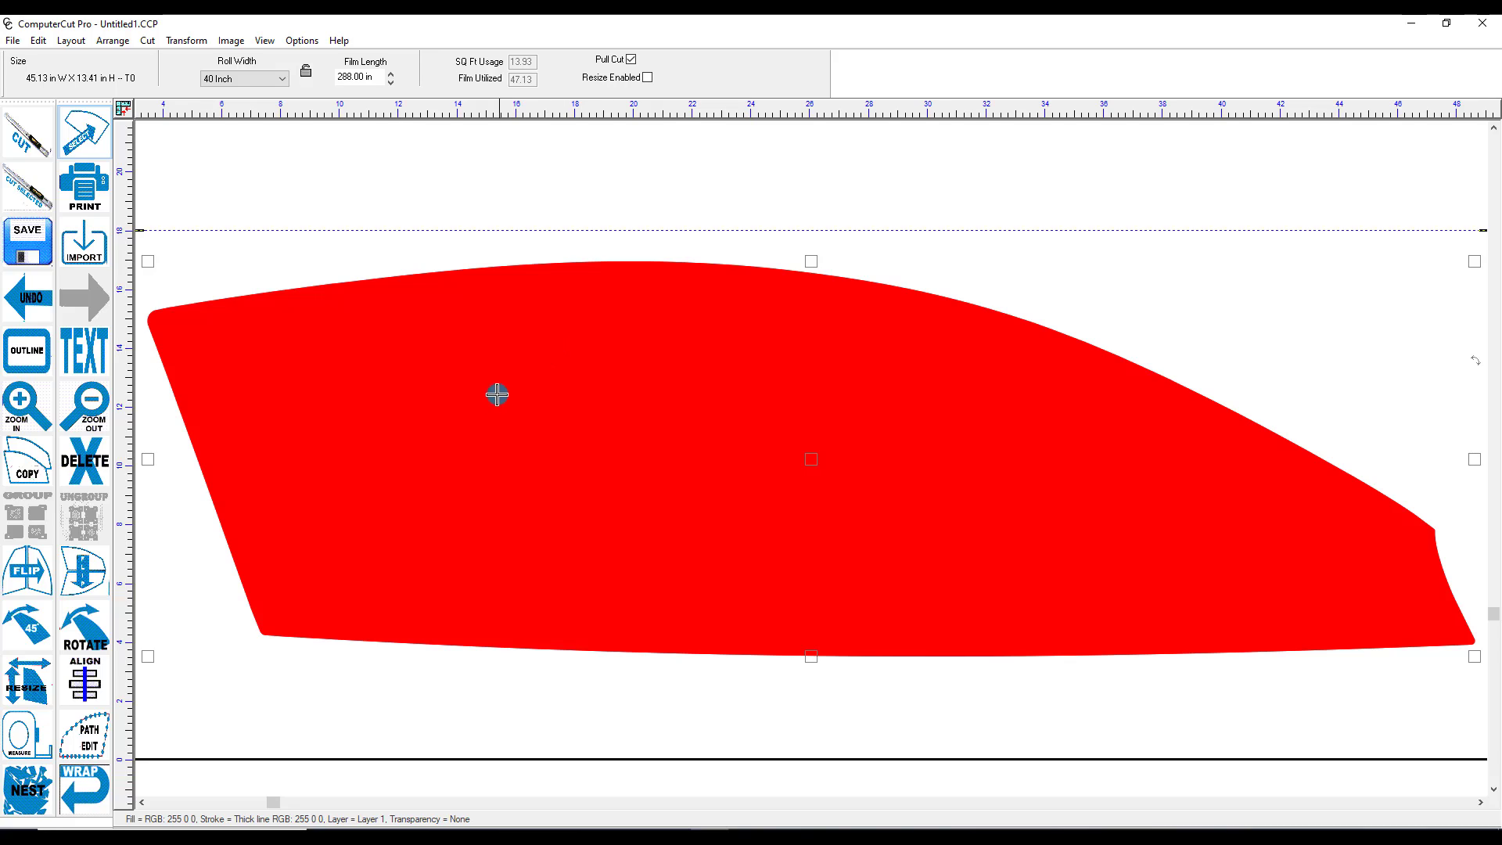
click(204, 554)
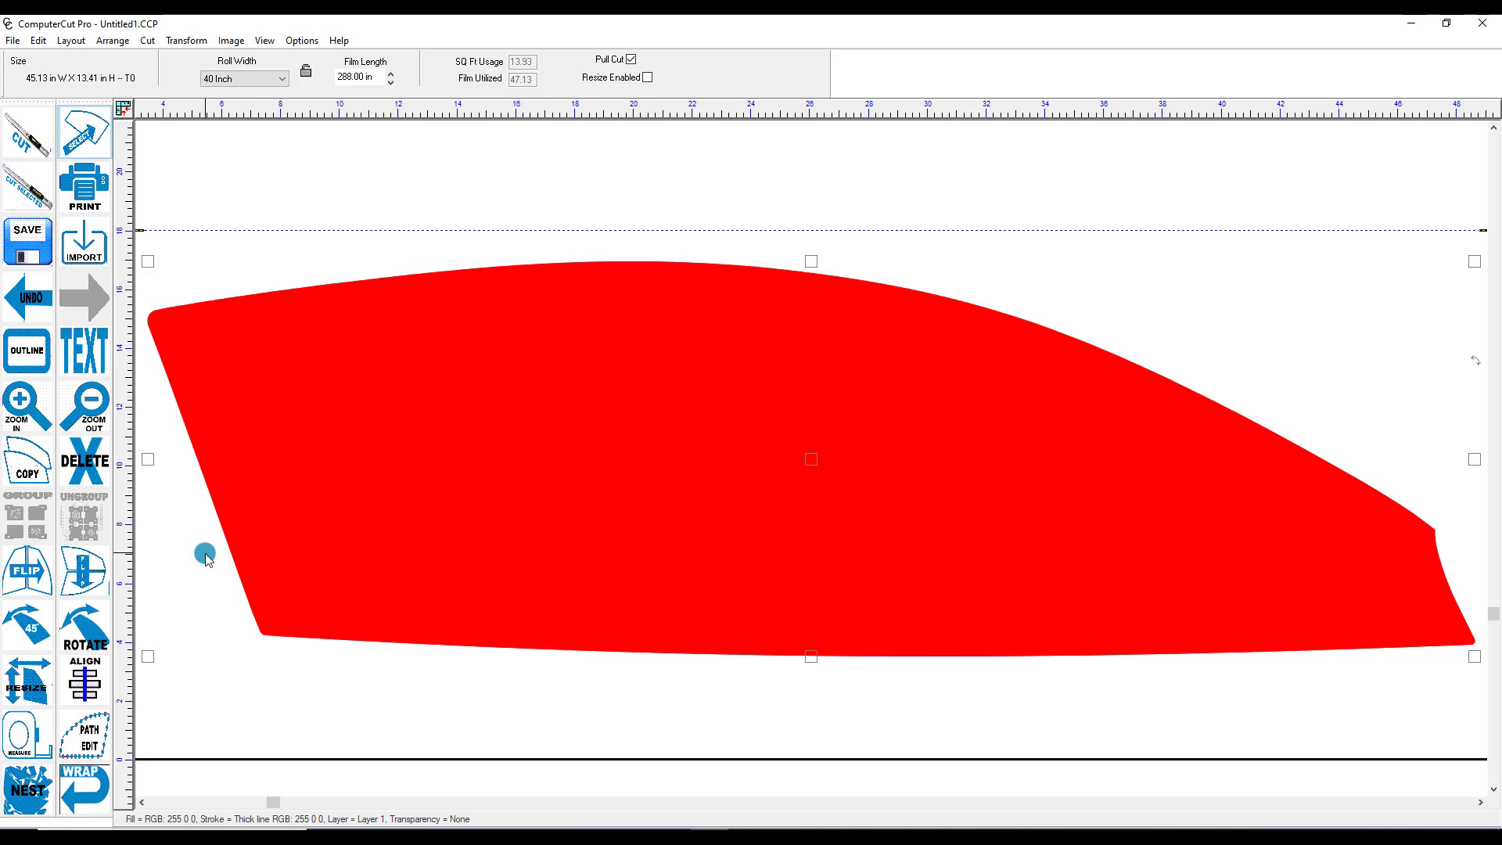
double_click(403, 475)
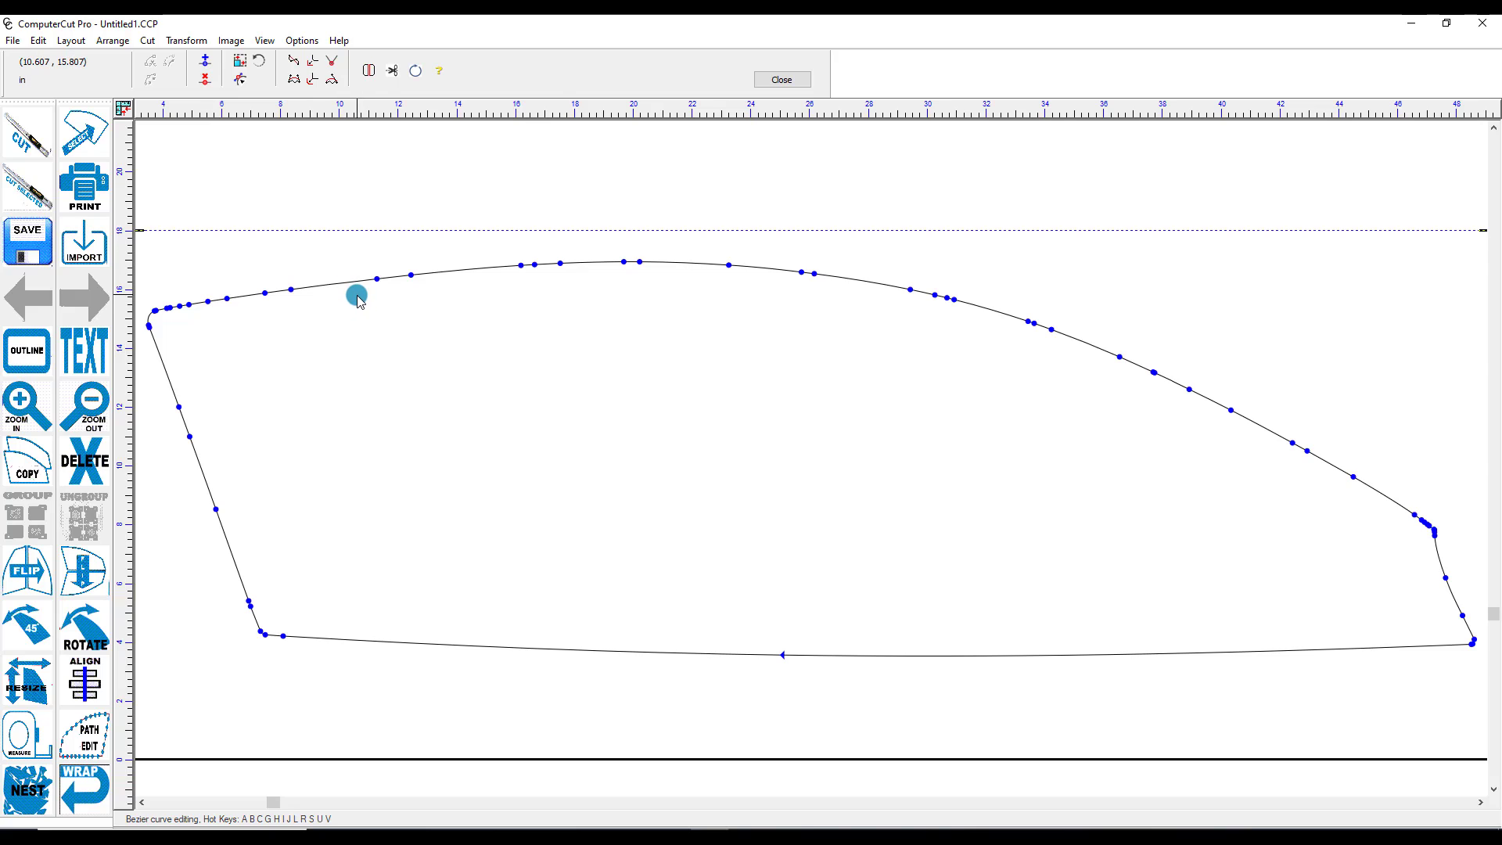
click(357, 300)
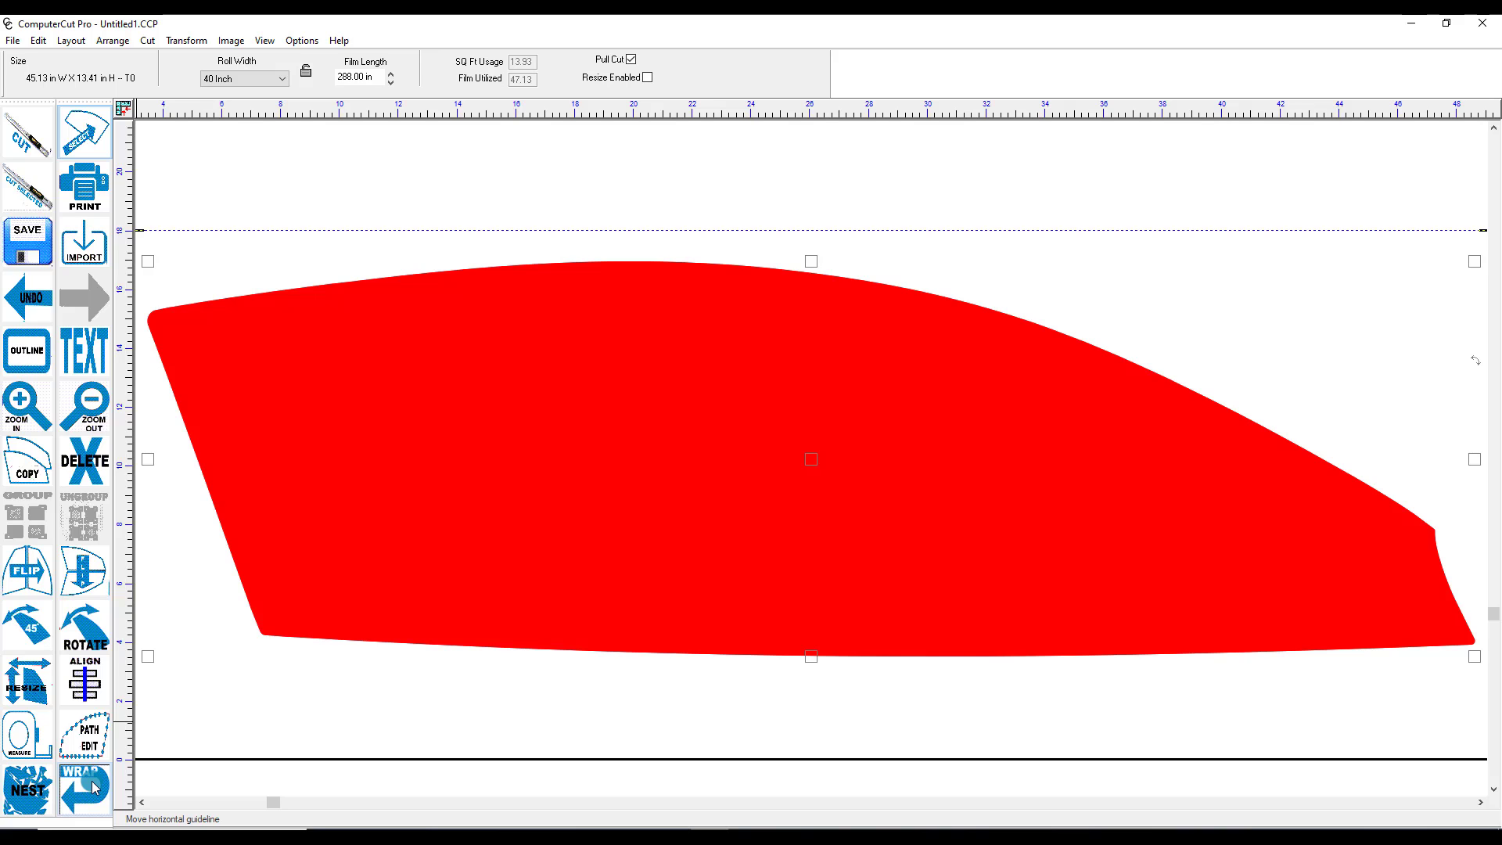
Start the Wrap tool on the red pattern and mark its upper curved edge from the upper-left corner to the notch at right
click(94, 788)
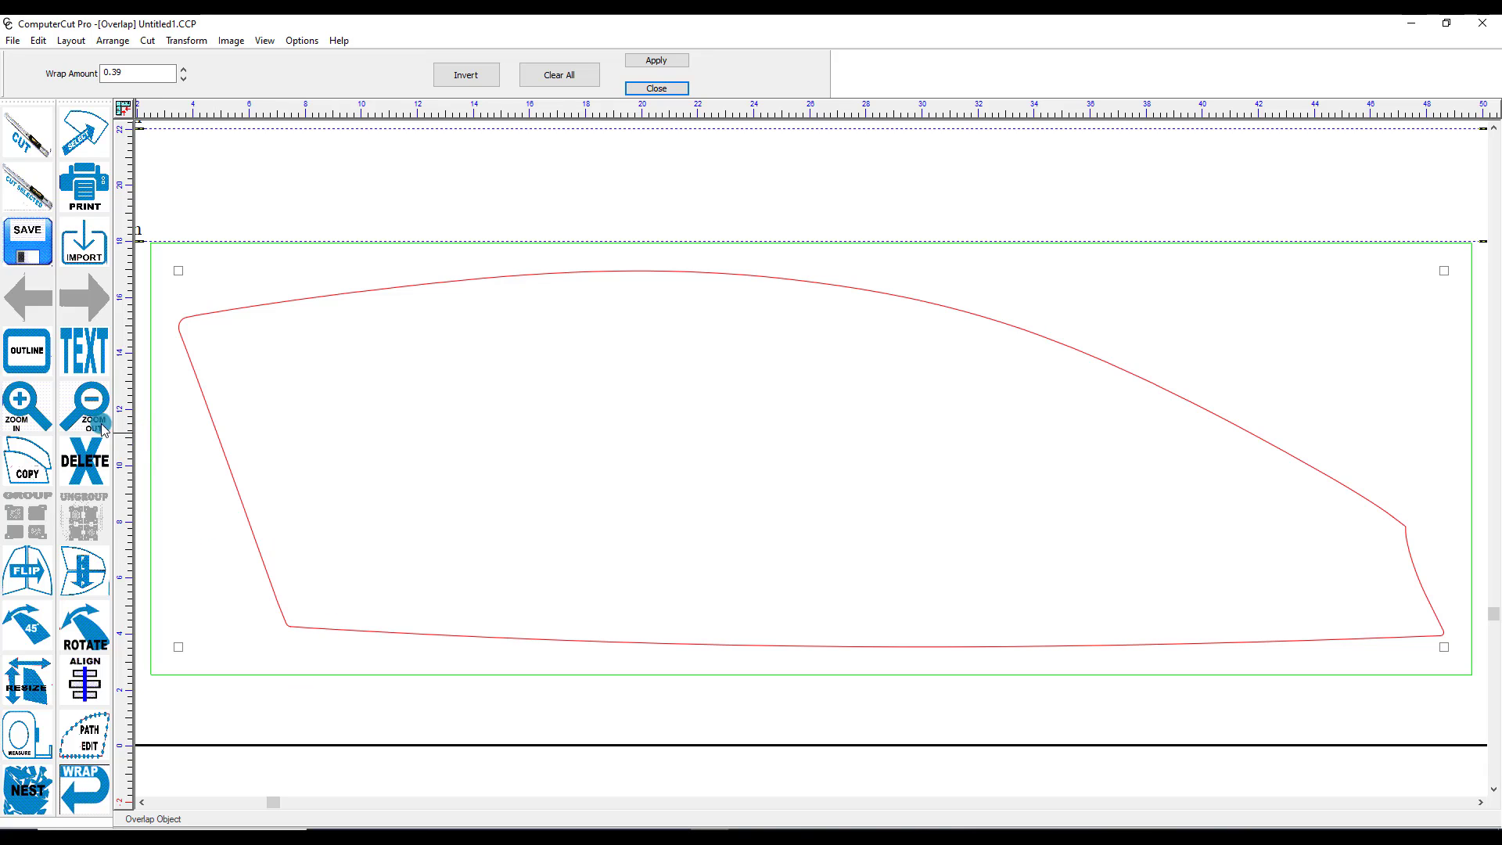
click(26, 405)
drag(165, 294, 208, 340)
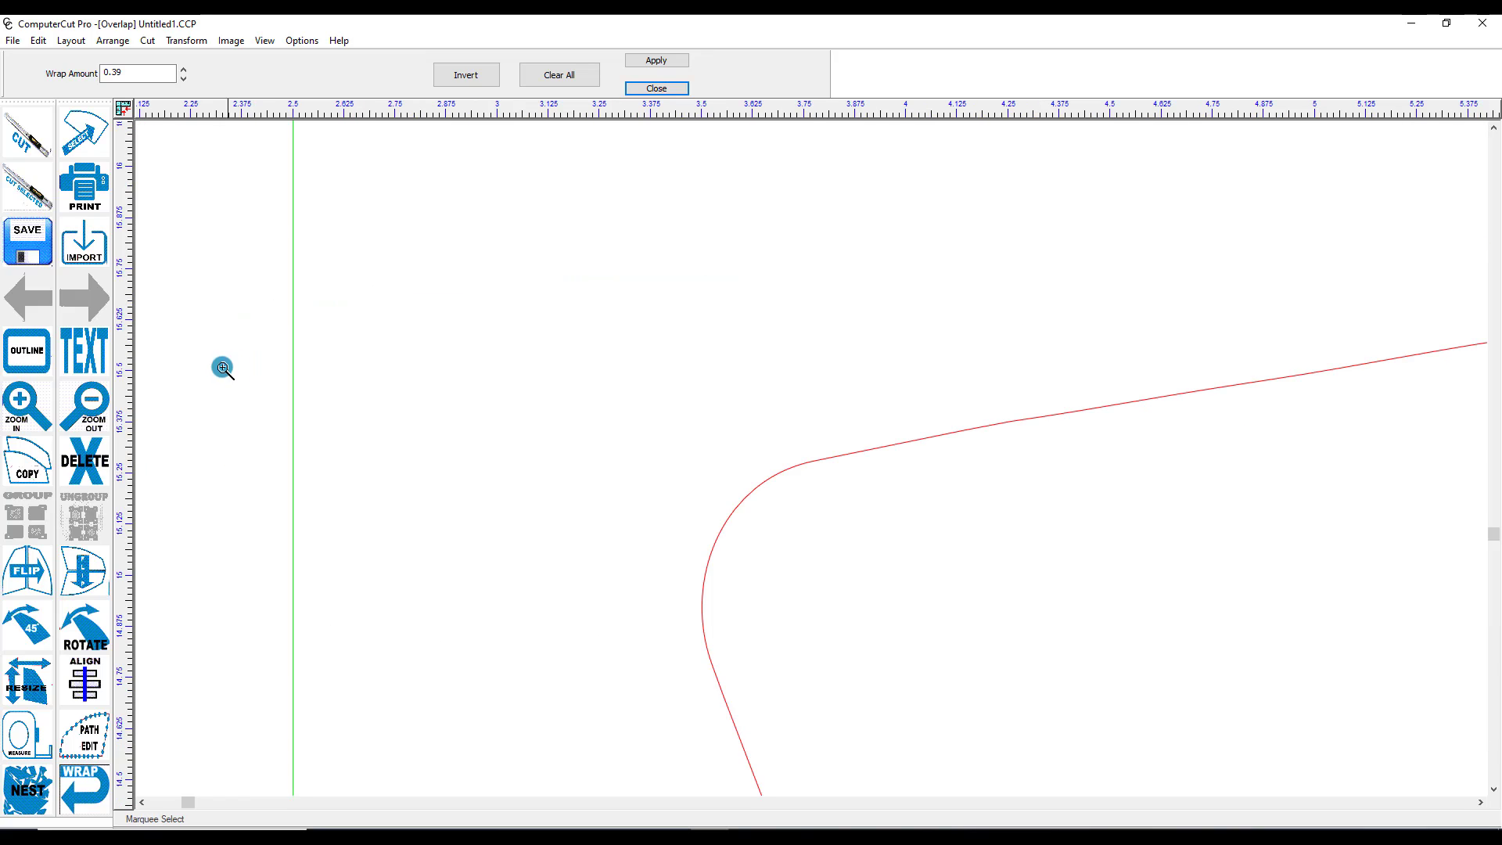
click(765, 480)
key(F4)
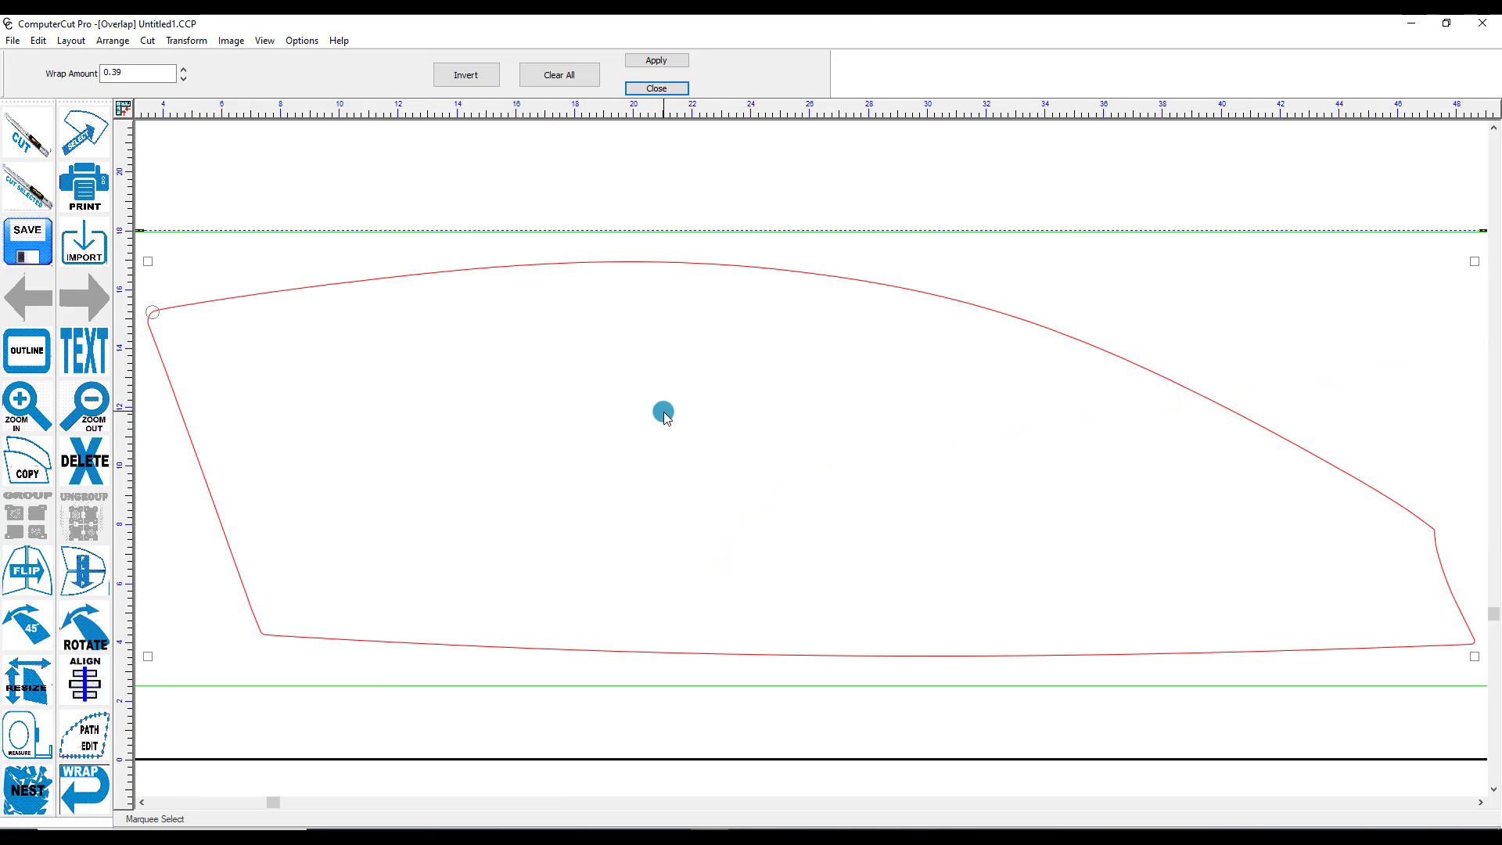
click(27, 403)
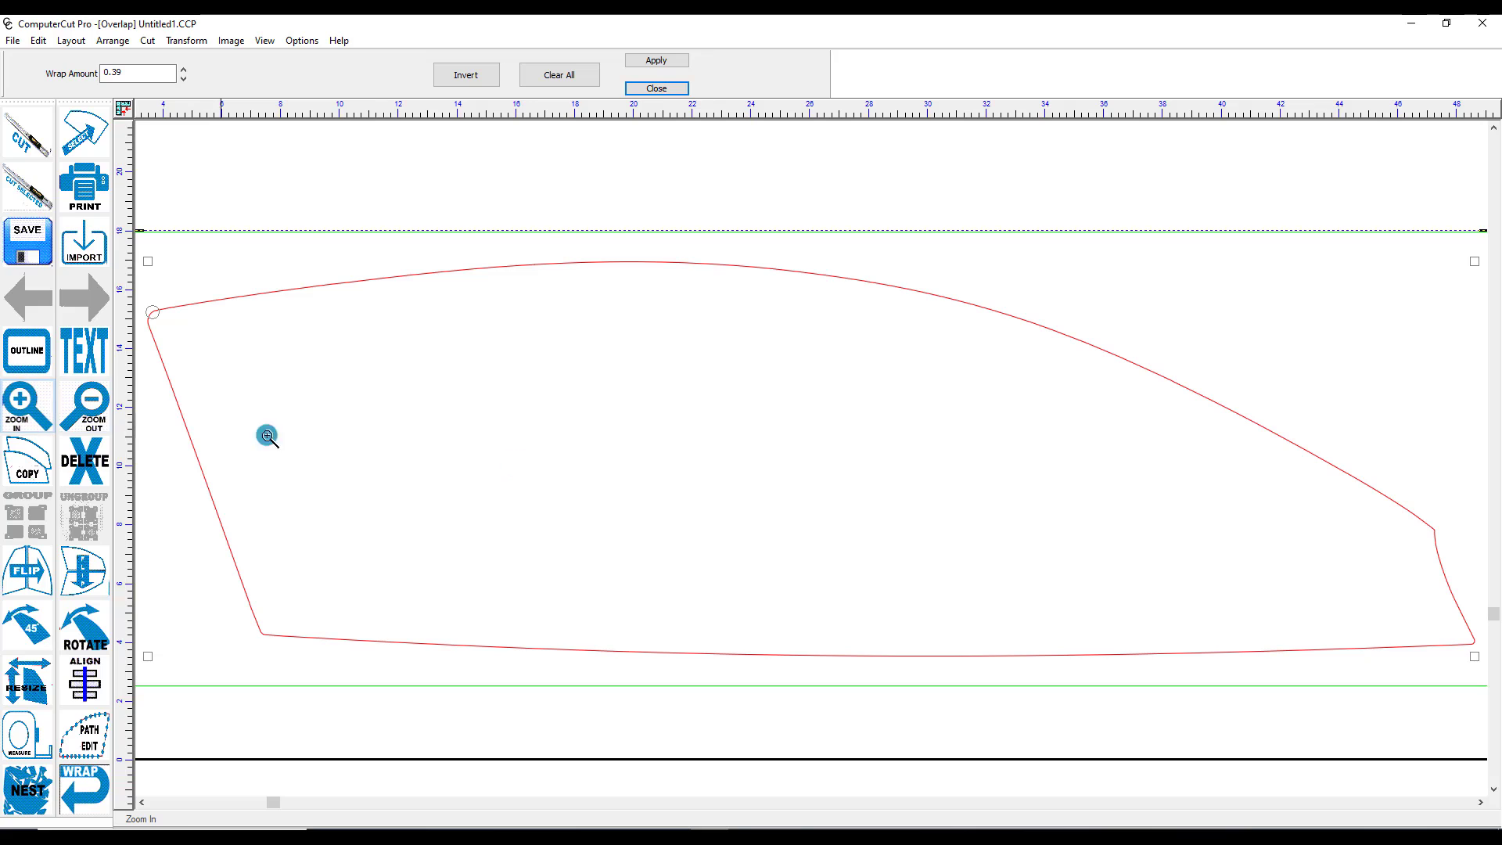
click(1439, 539)
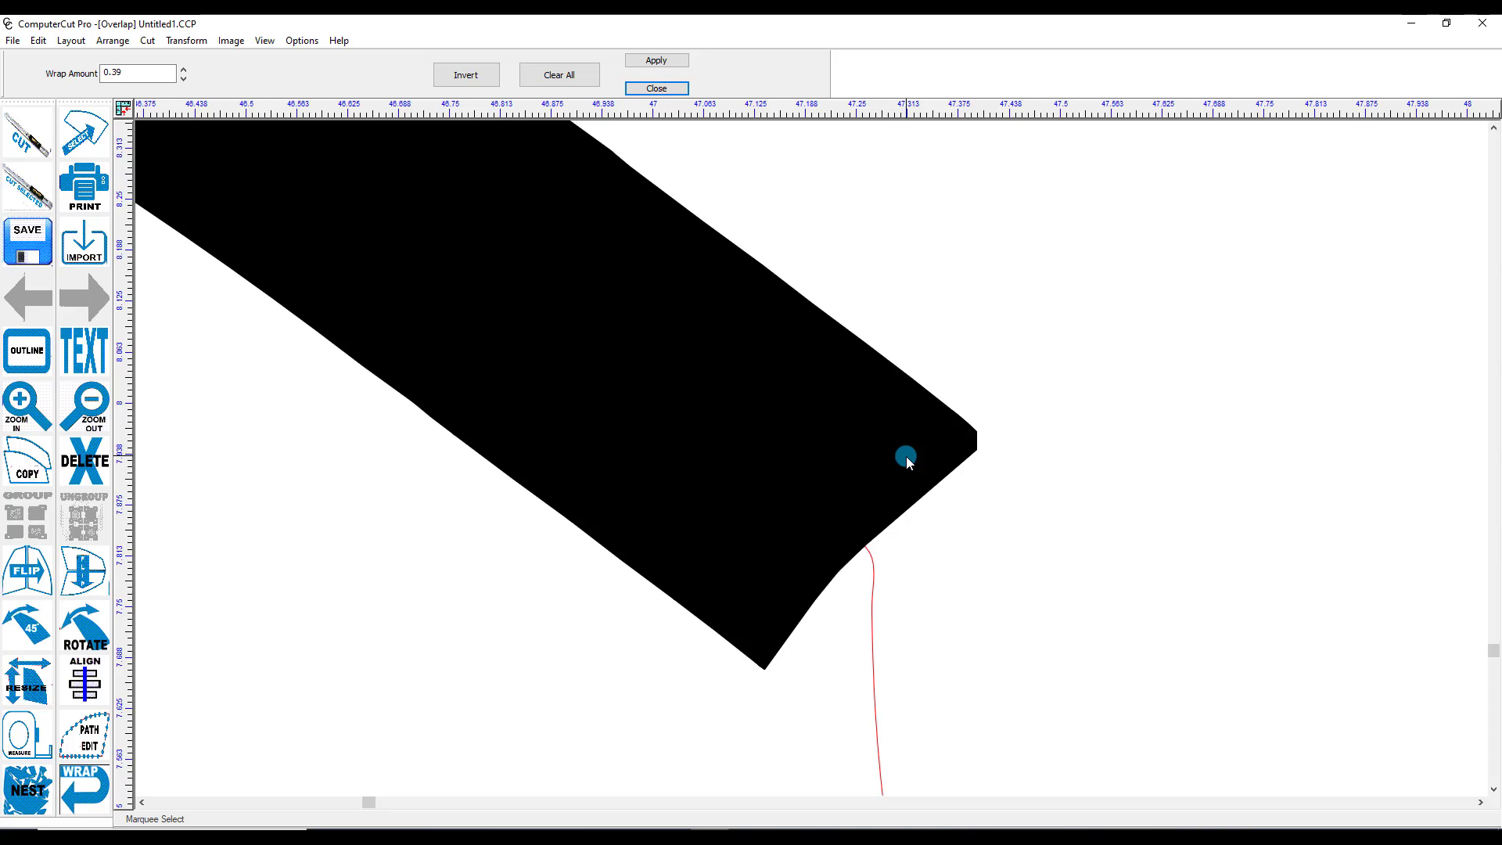
key(F4)
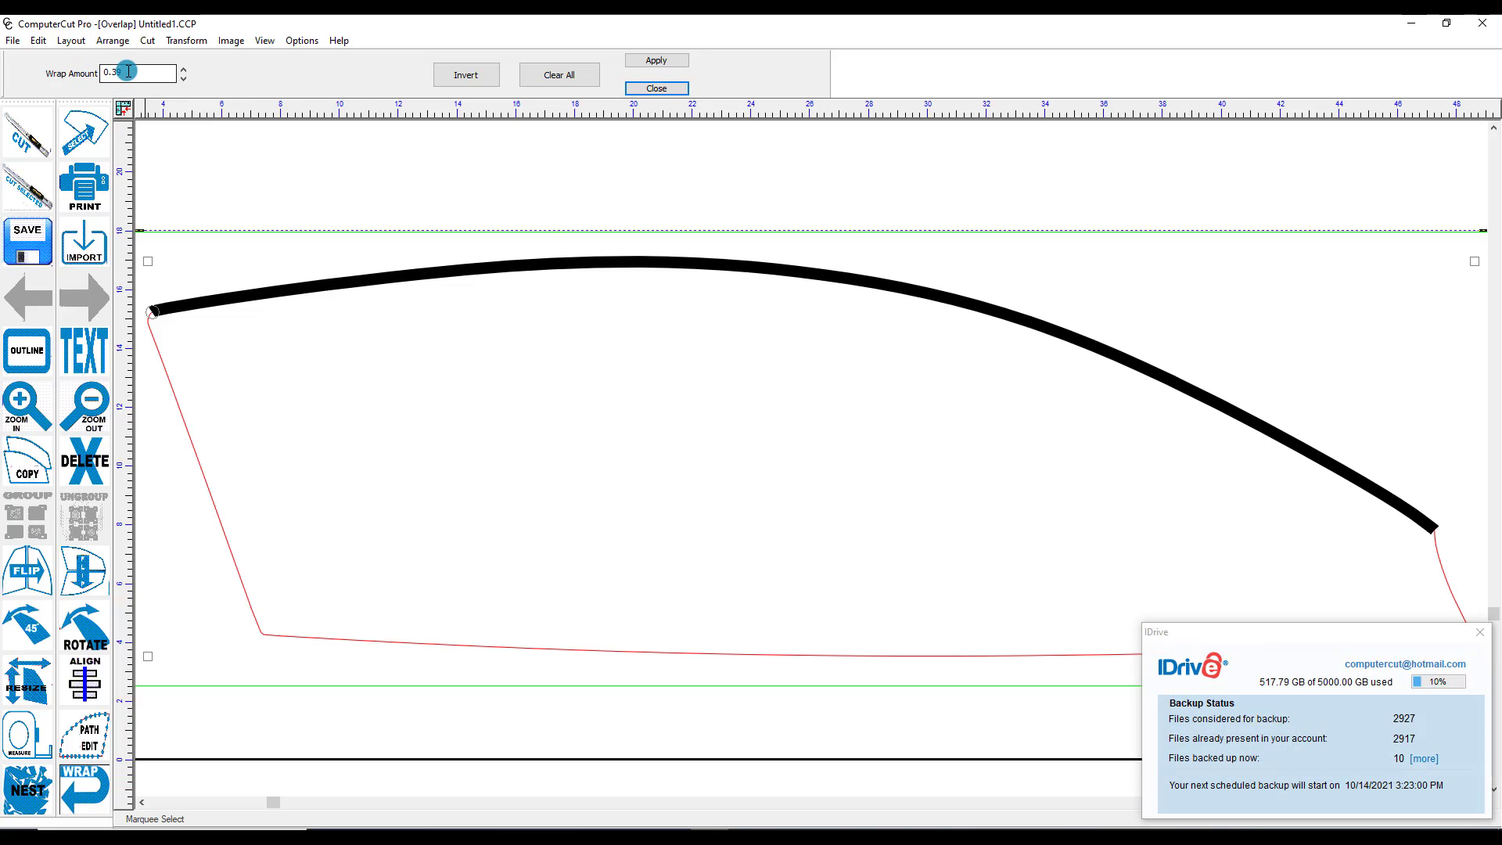
click(1480, 633)
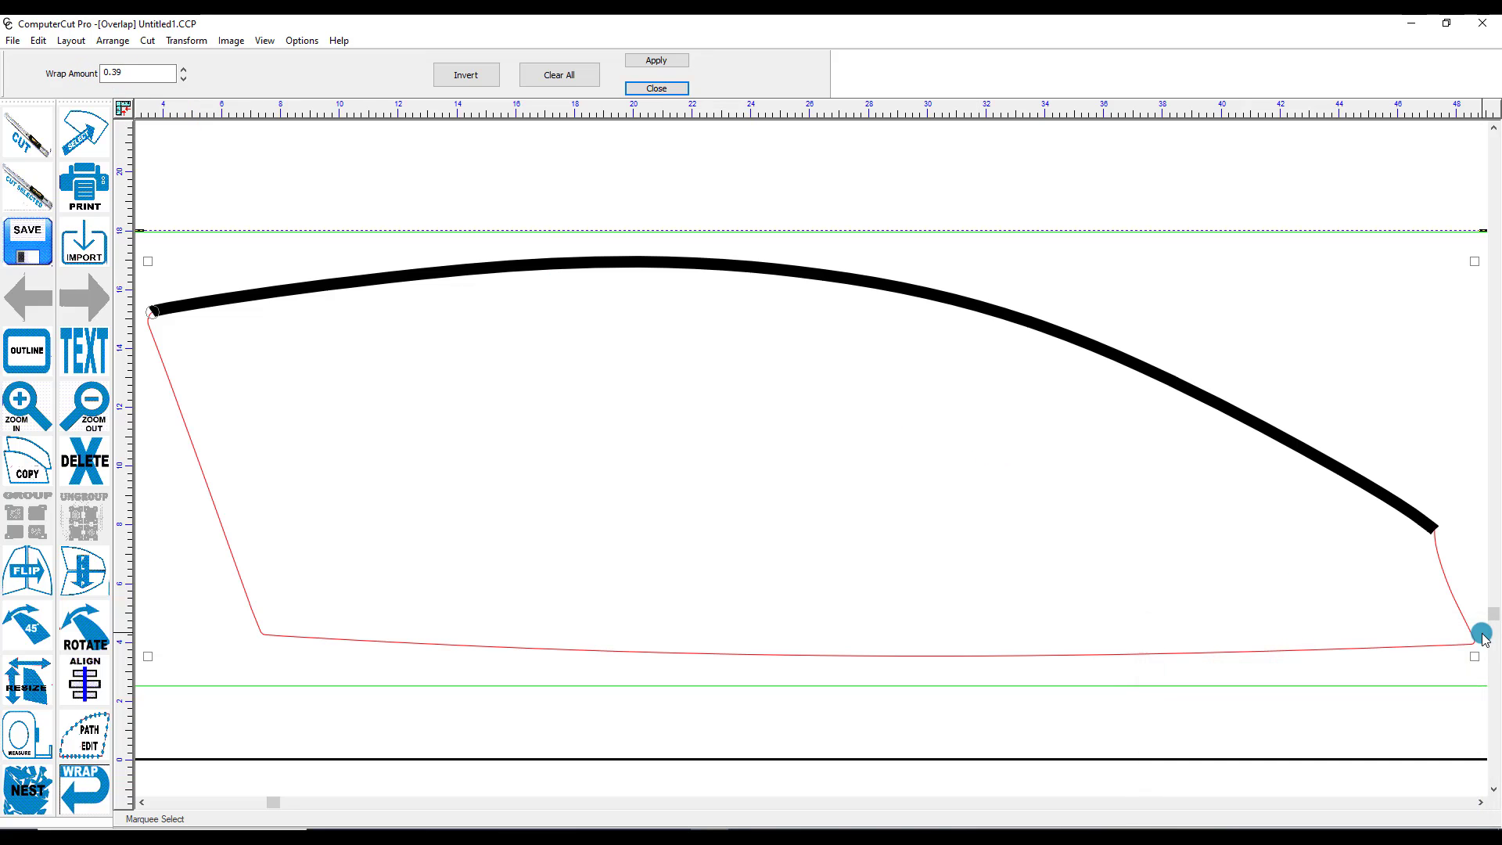
Apply a wrap amount of 0.39 to the marked upper edge, leave the Wrap tool and turn off the fill display
double_click(113, 73)
click(654, 62)
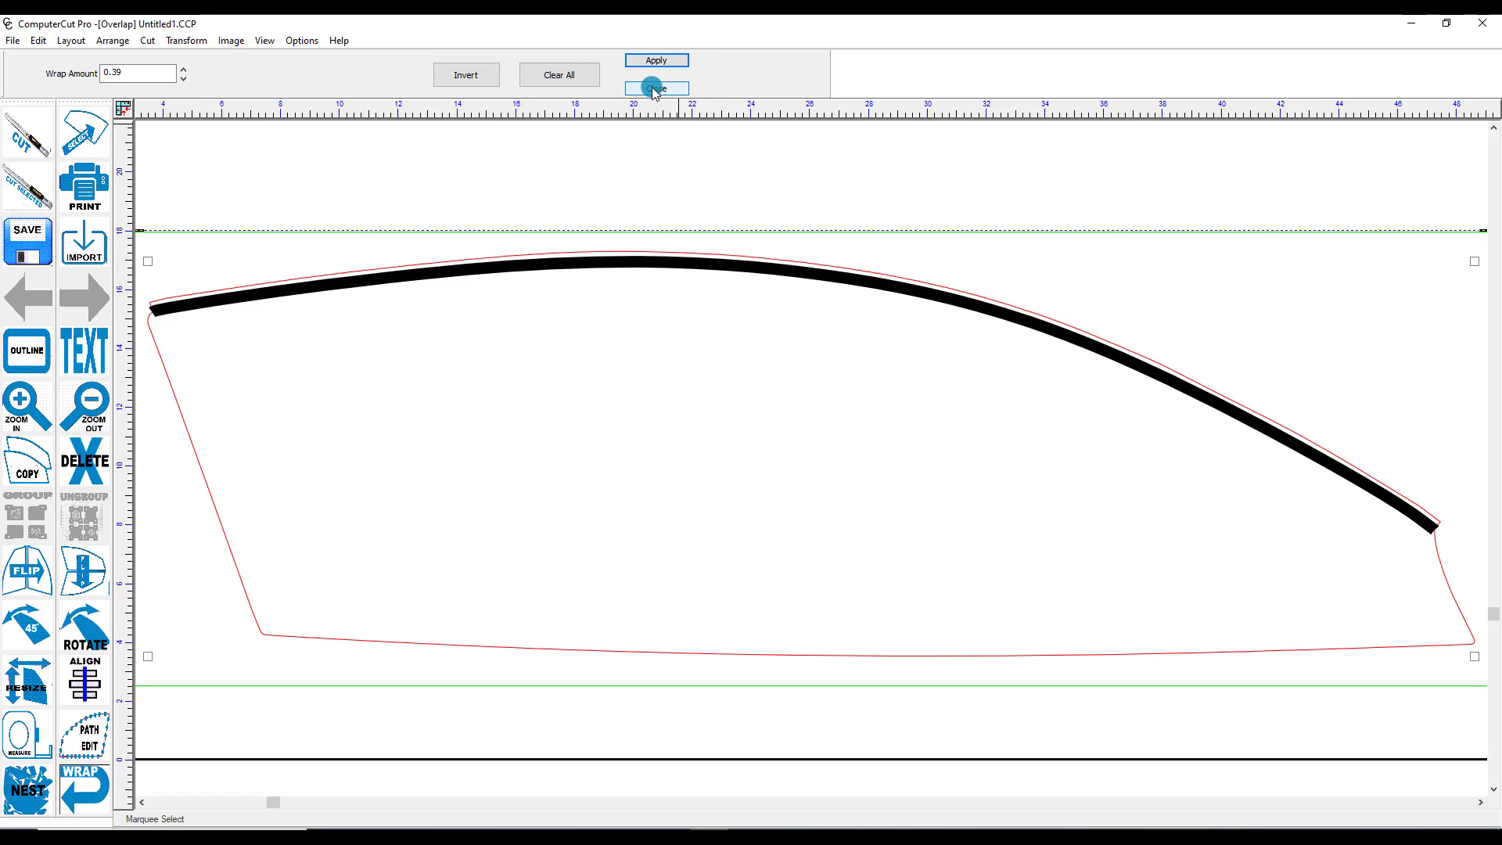
click(655, 89)
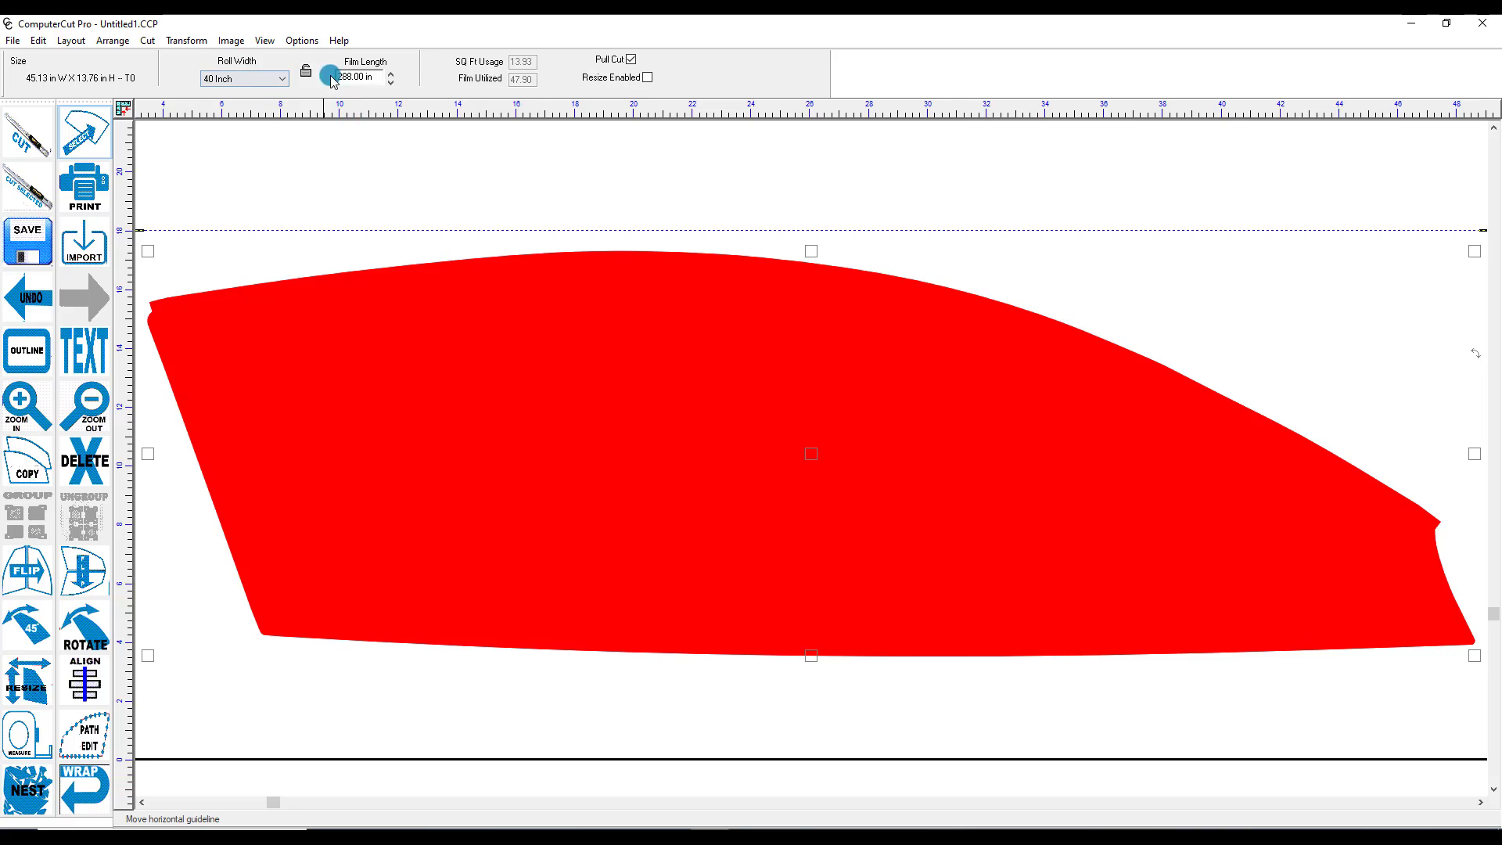
click(263, 40)
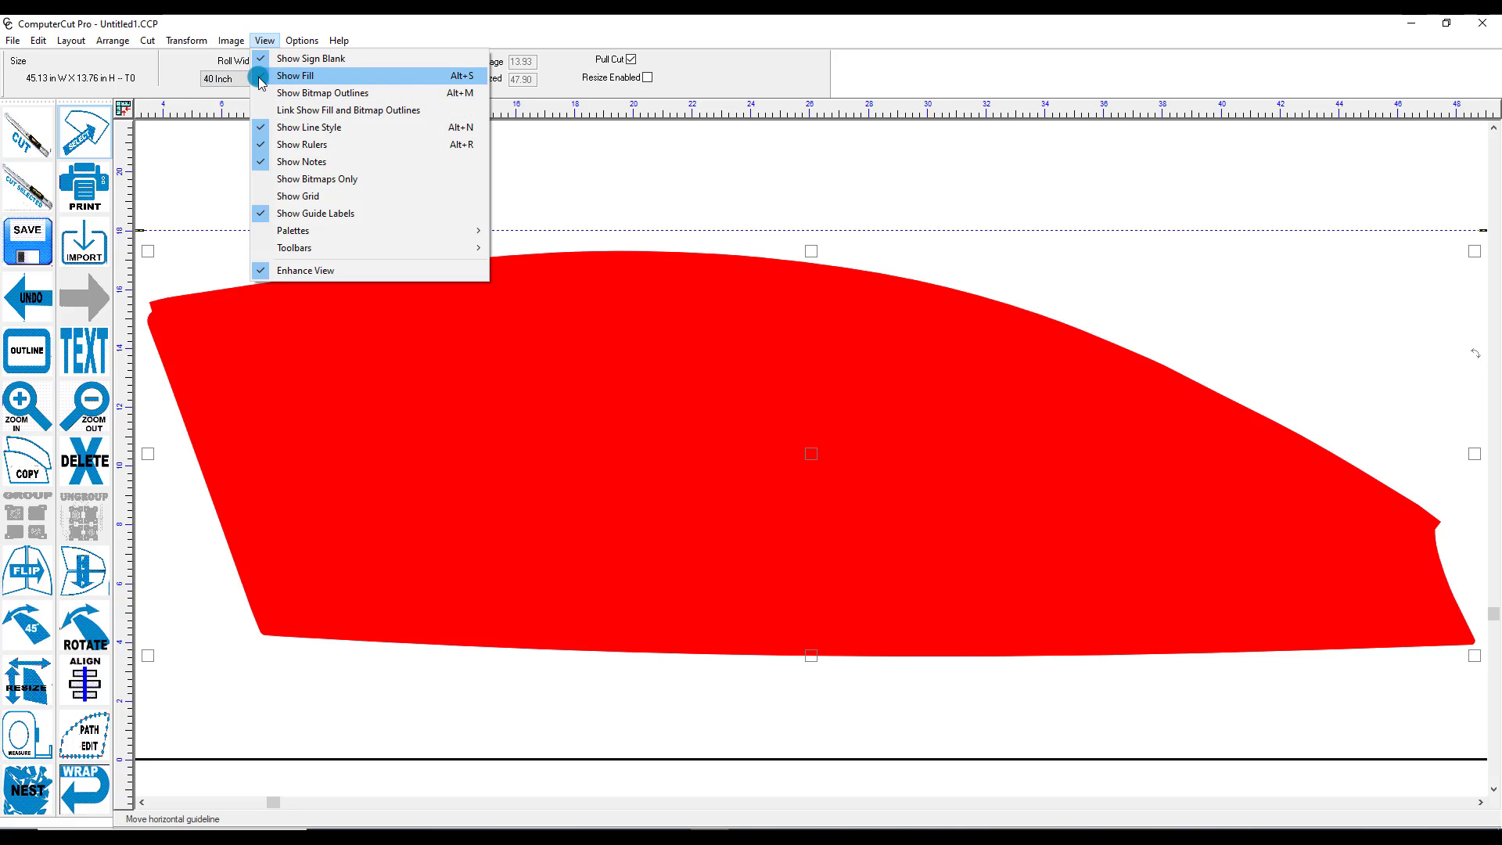
click(261, 78)
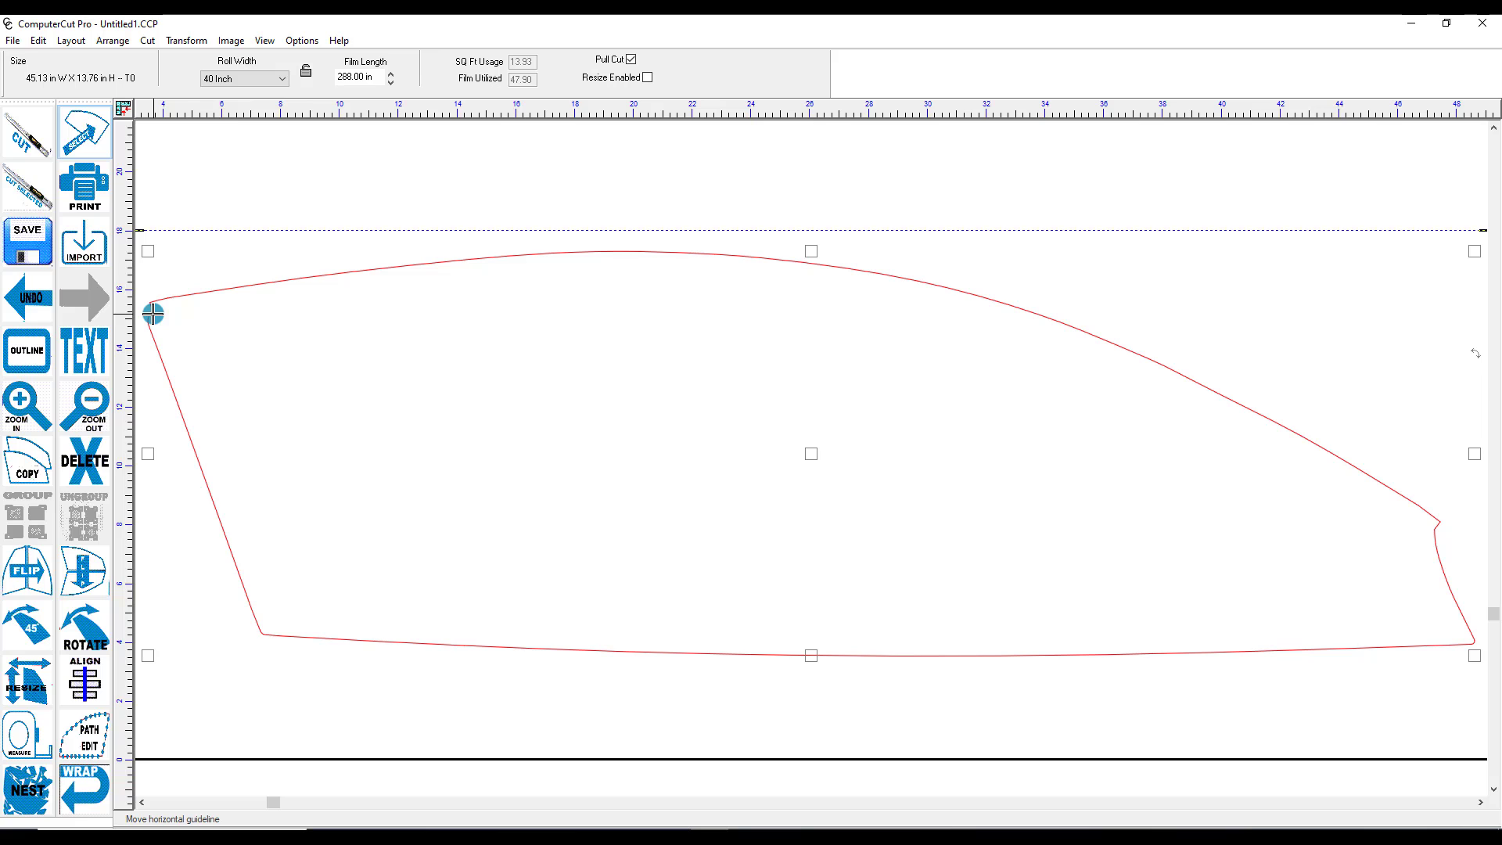
Undo the wrap applied to the red pattern and close the cutting workspace
key(ctrl+z)
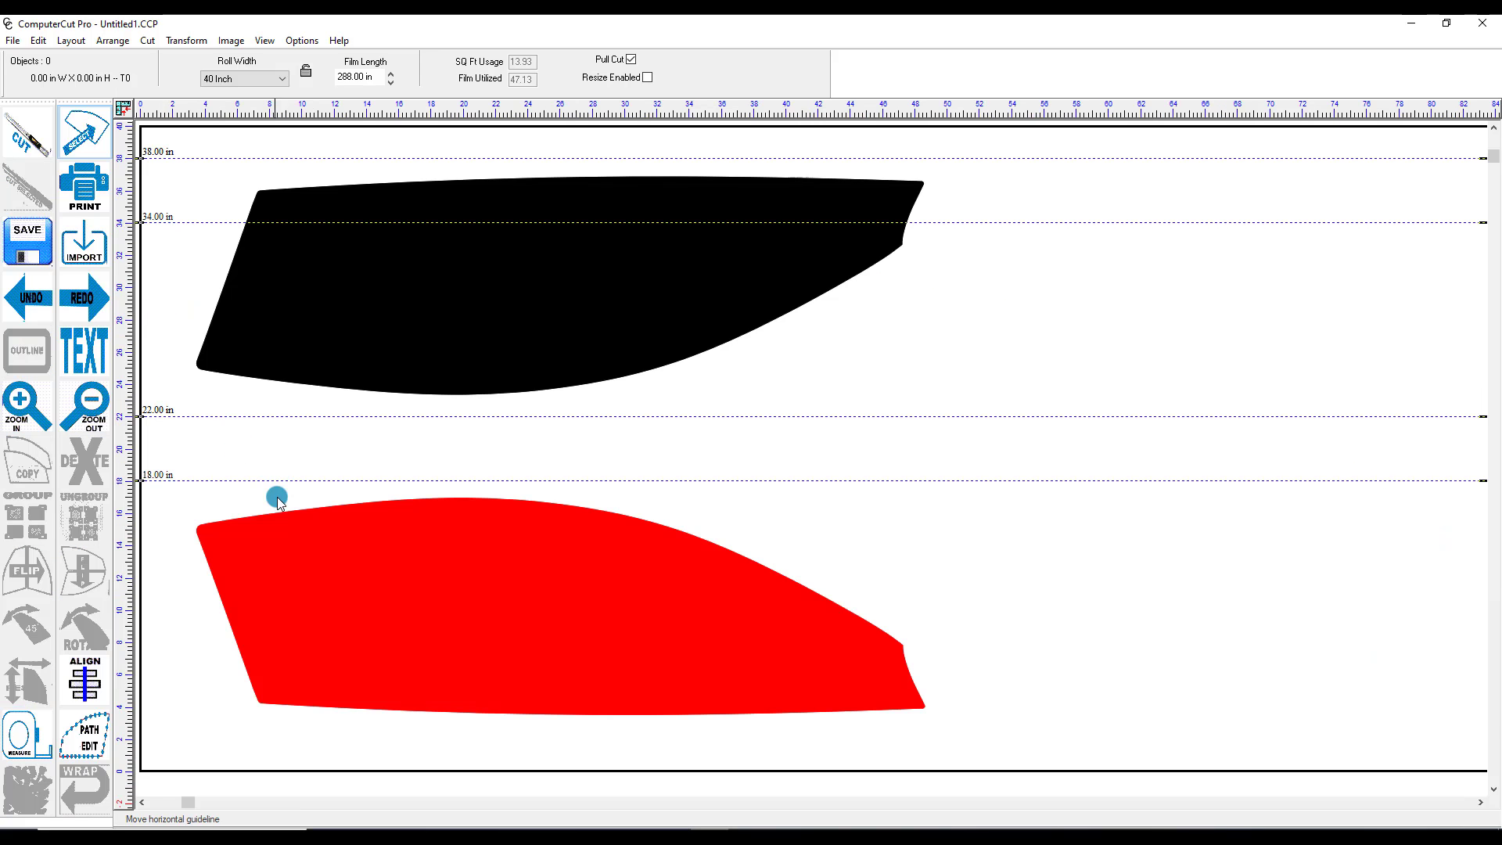
click(314, 565)
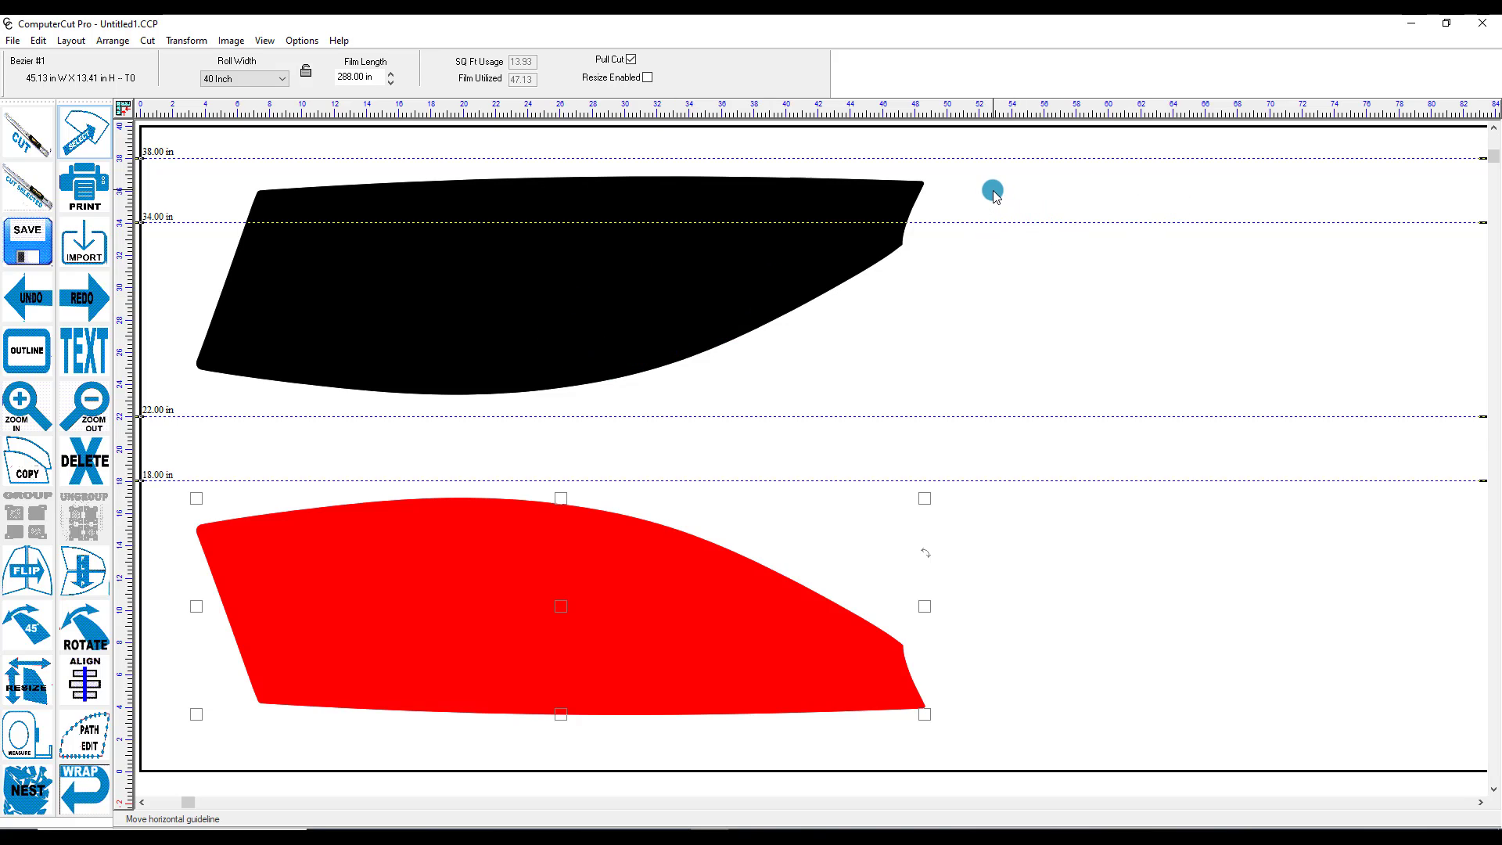
click(1481, 26)
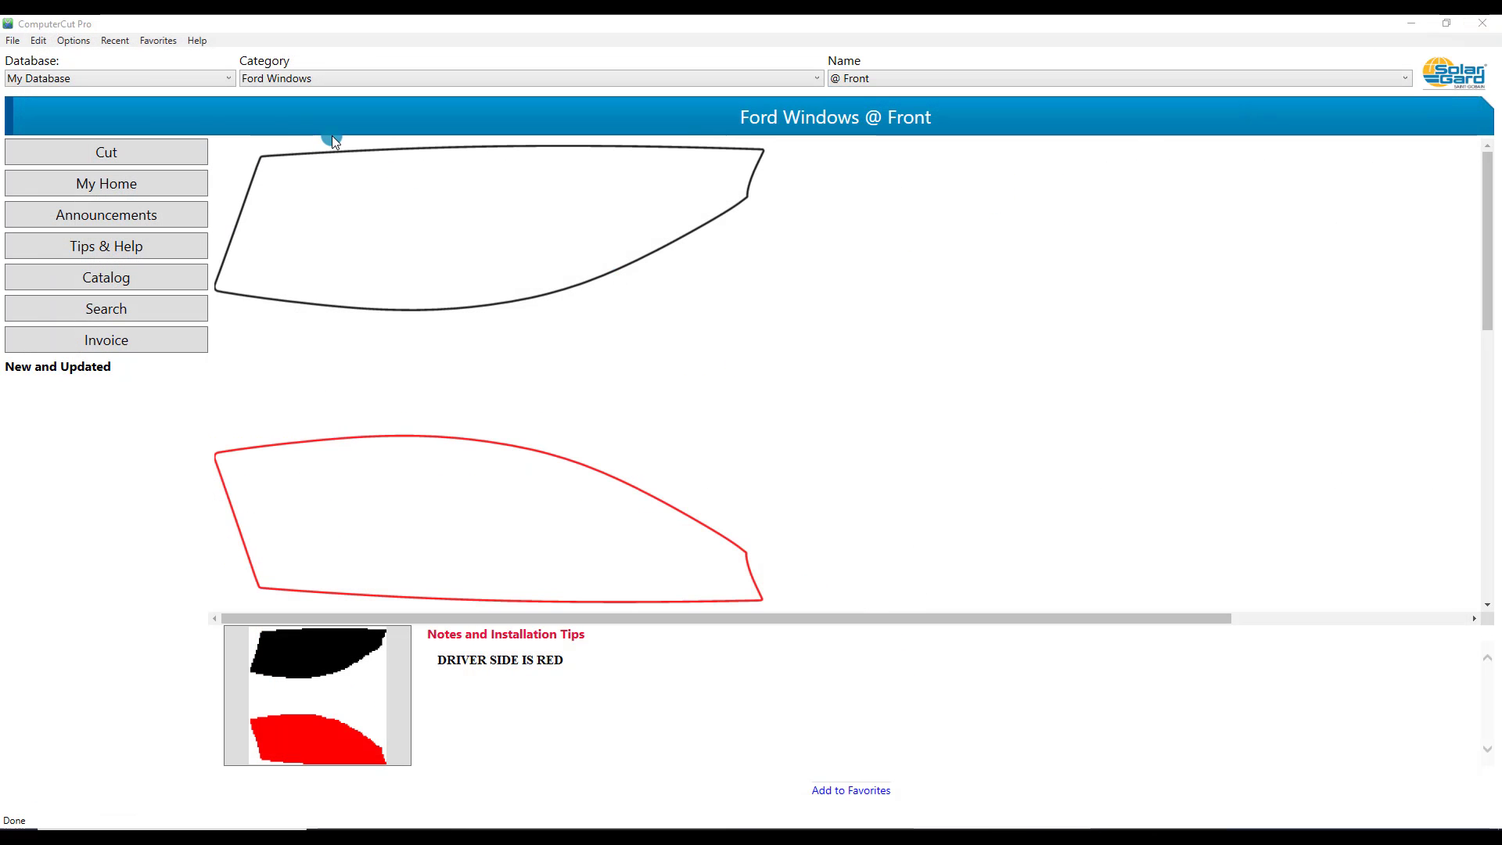
Switch the database to Clearshield Paint Protection and open the 2019 - 2020 Audi Q8 PREMIUM patterns
click(91, 78)
scroll(84, 110, up, 2)
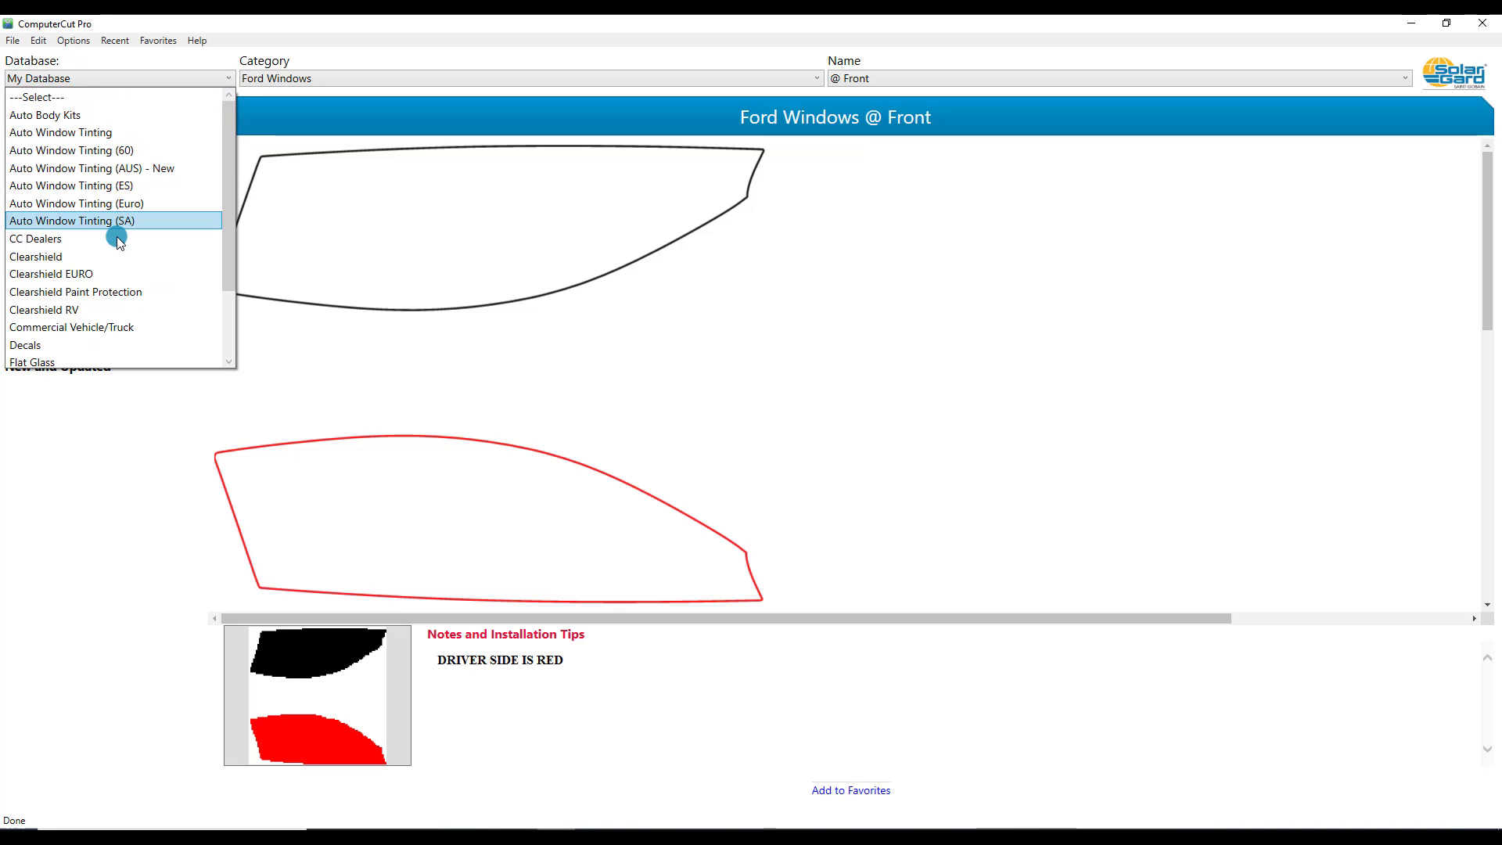
click(110, 293)
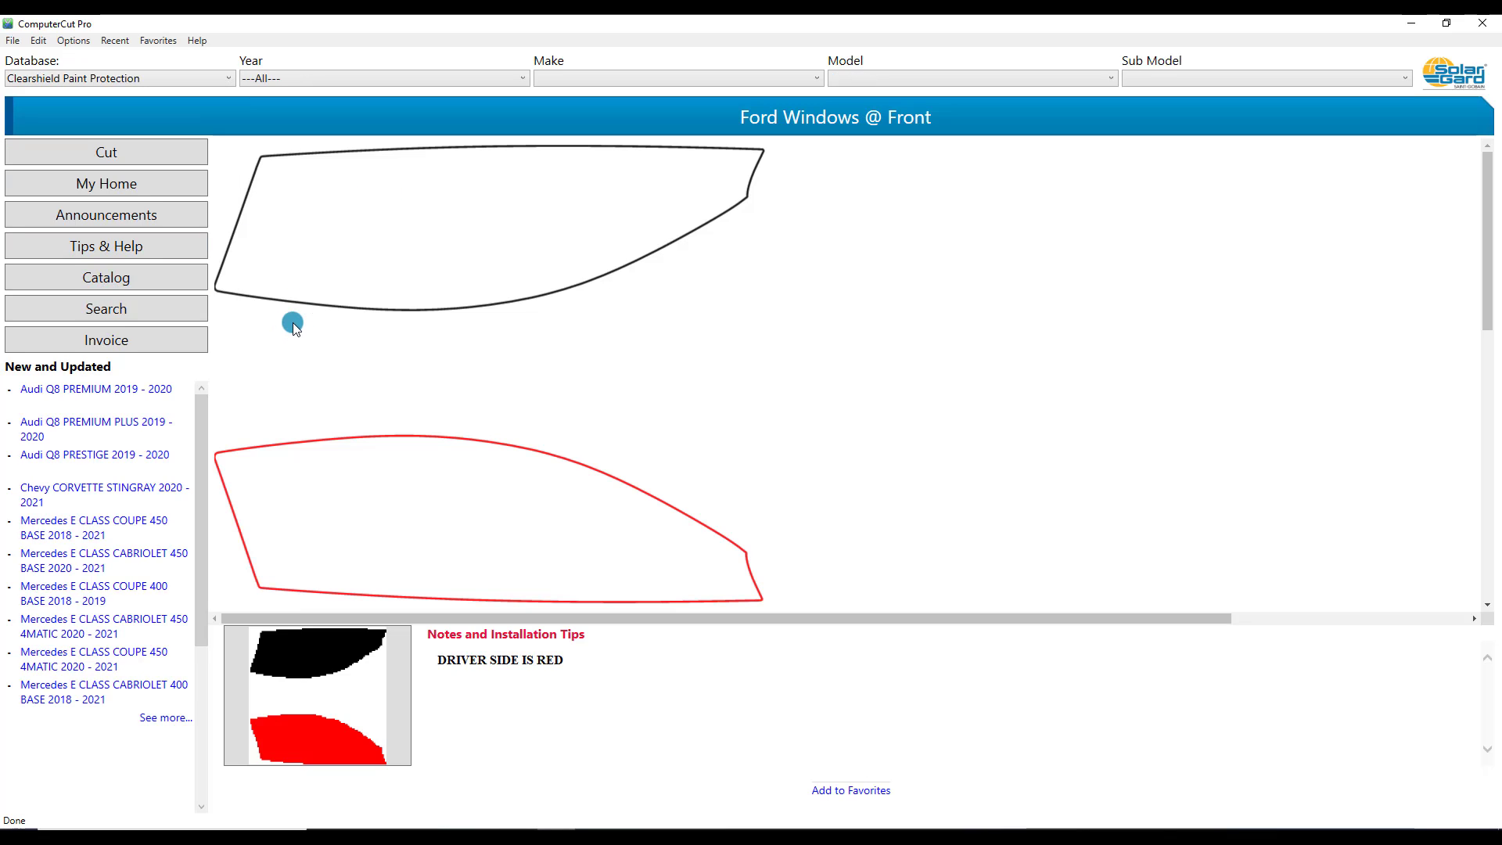
click(107, 390)
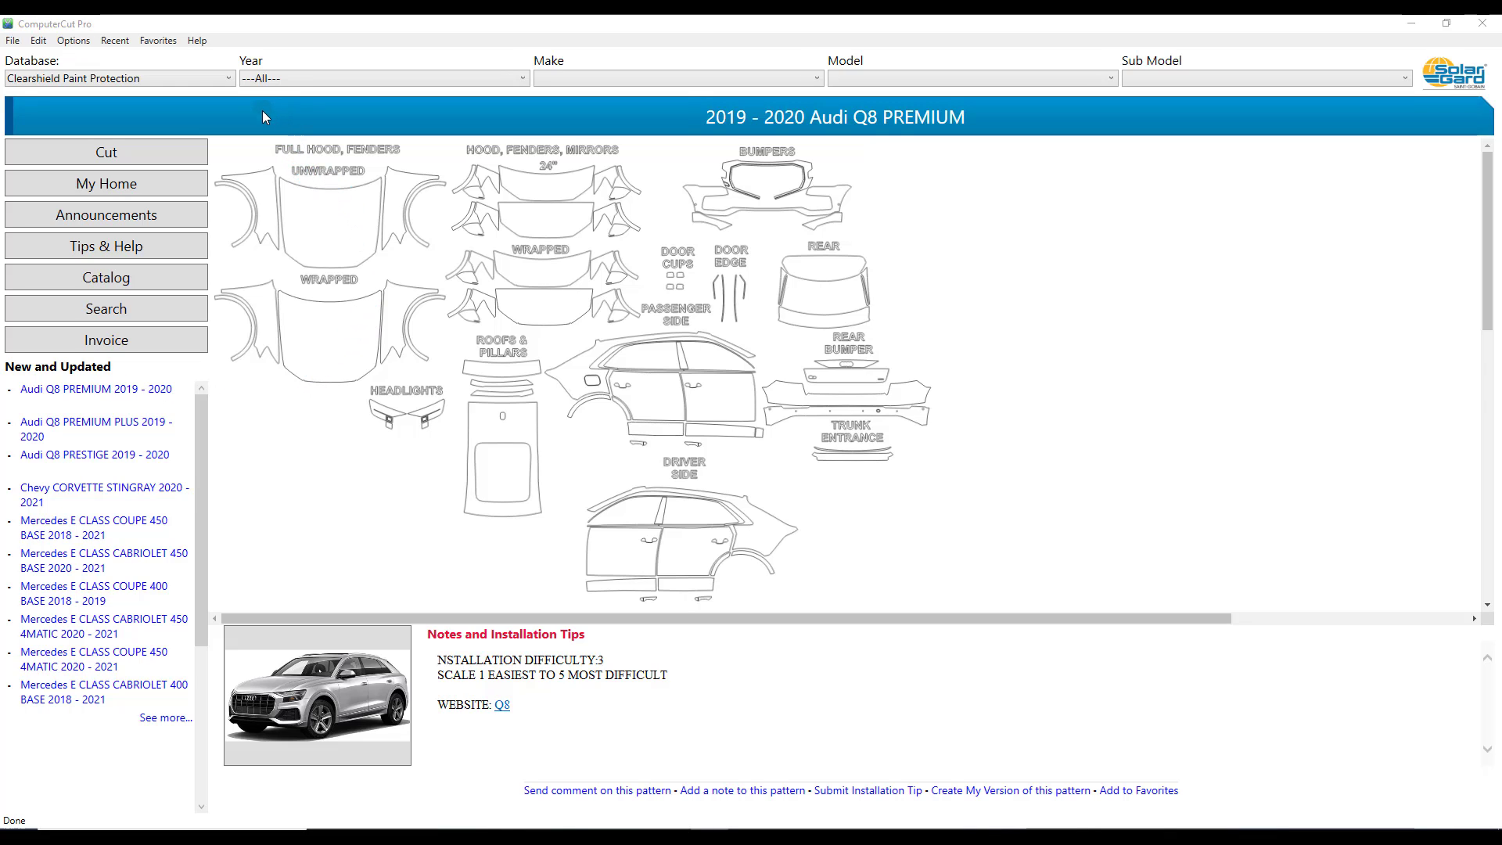
Select only the lower unwrapped 24" hood, fenders and mirrors set and send it to the cutting workspace
drag(437, 221, 644, 211)
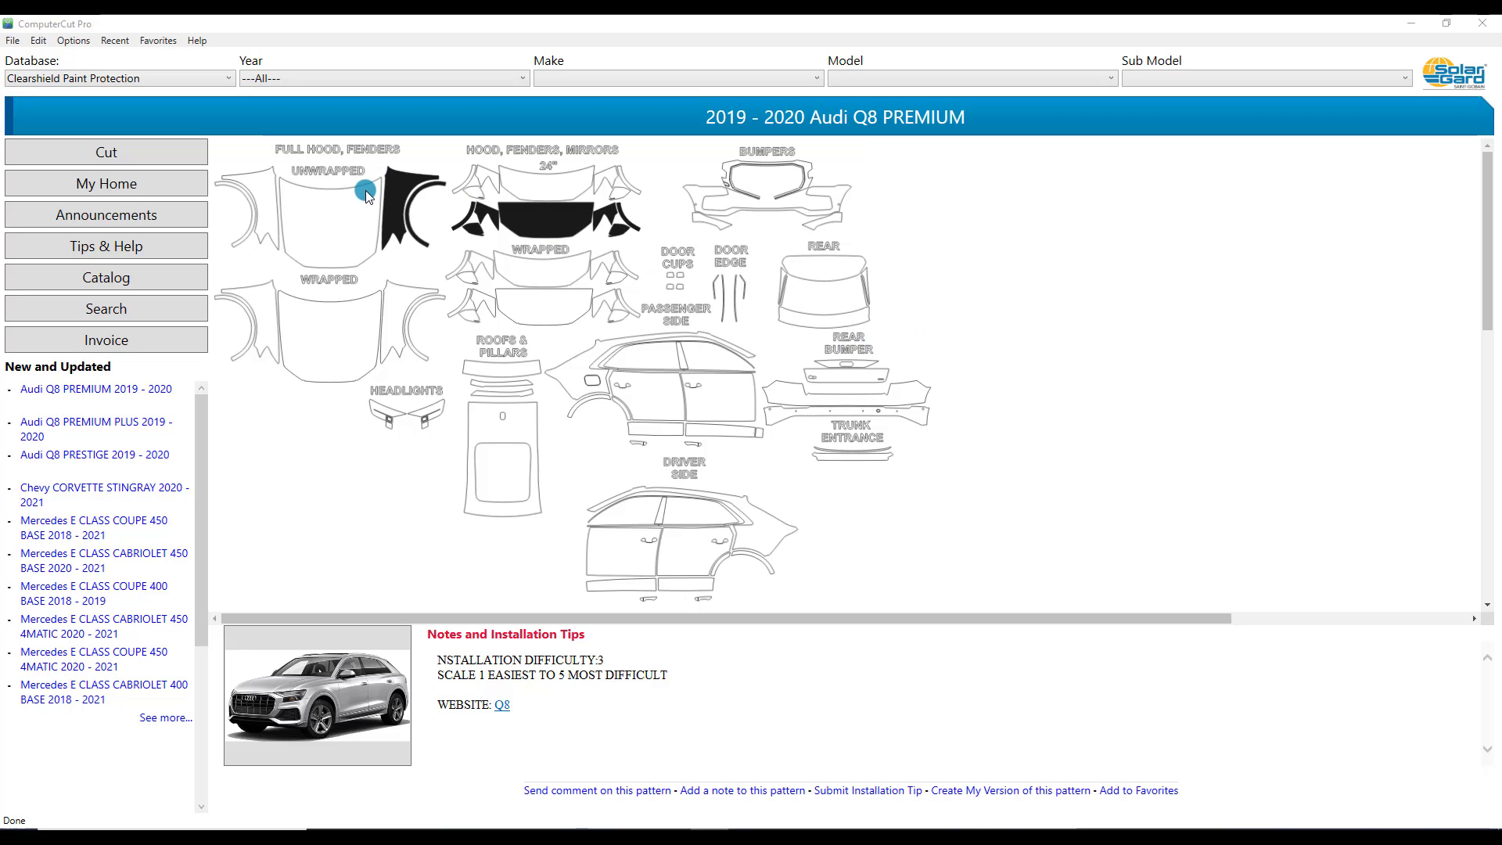
click(391, 197)
click(397, 205)
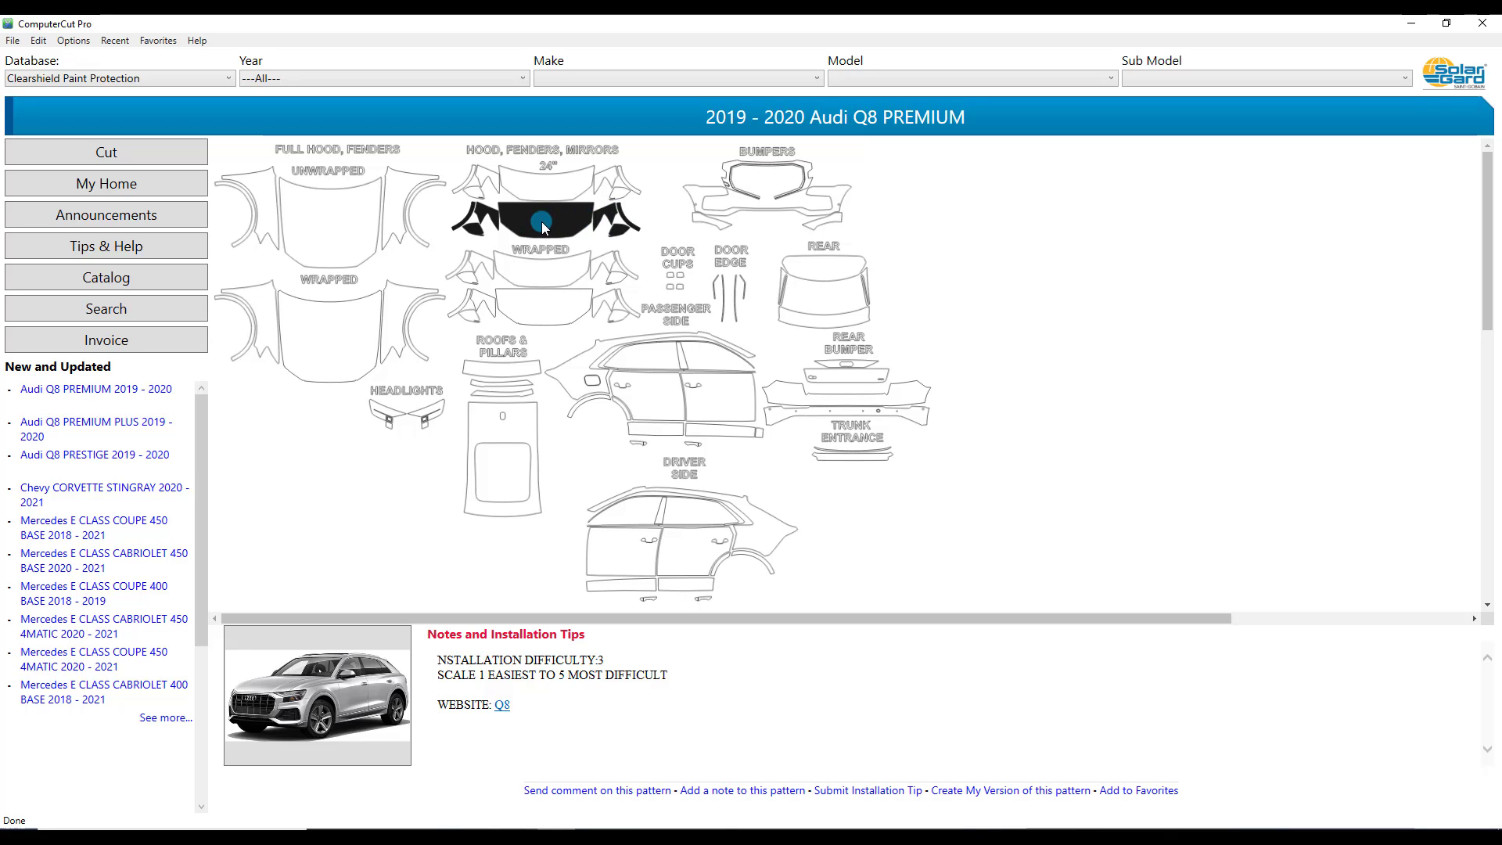
click(138, 155)
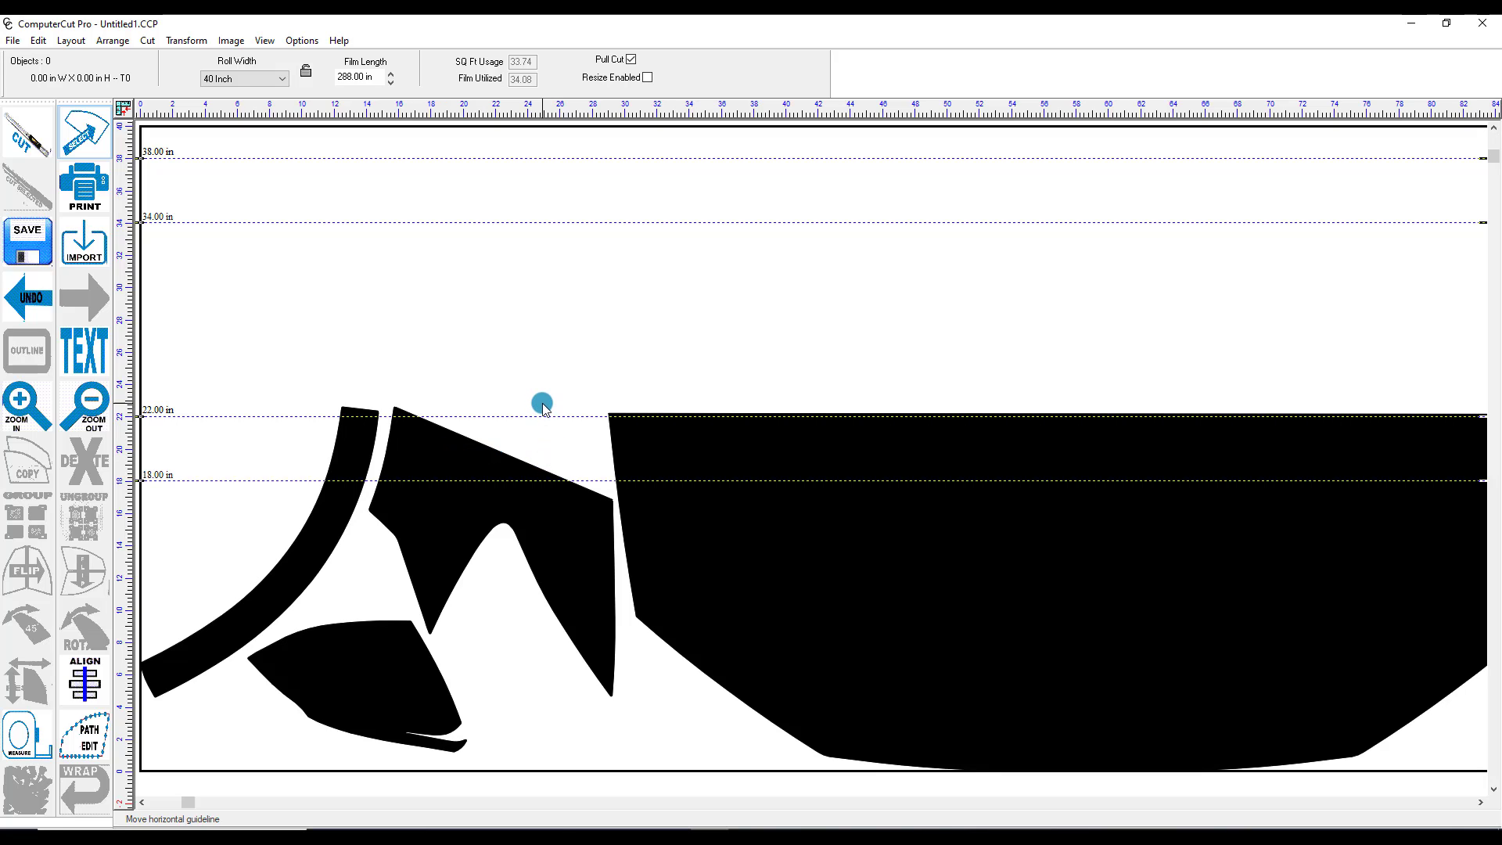
Select all the hood, fender and mirror patterns and nest them with one copy on the 40 Inch roll
key(ctrl+a)
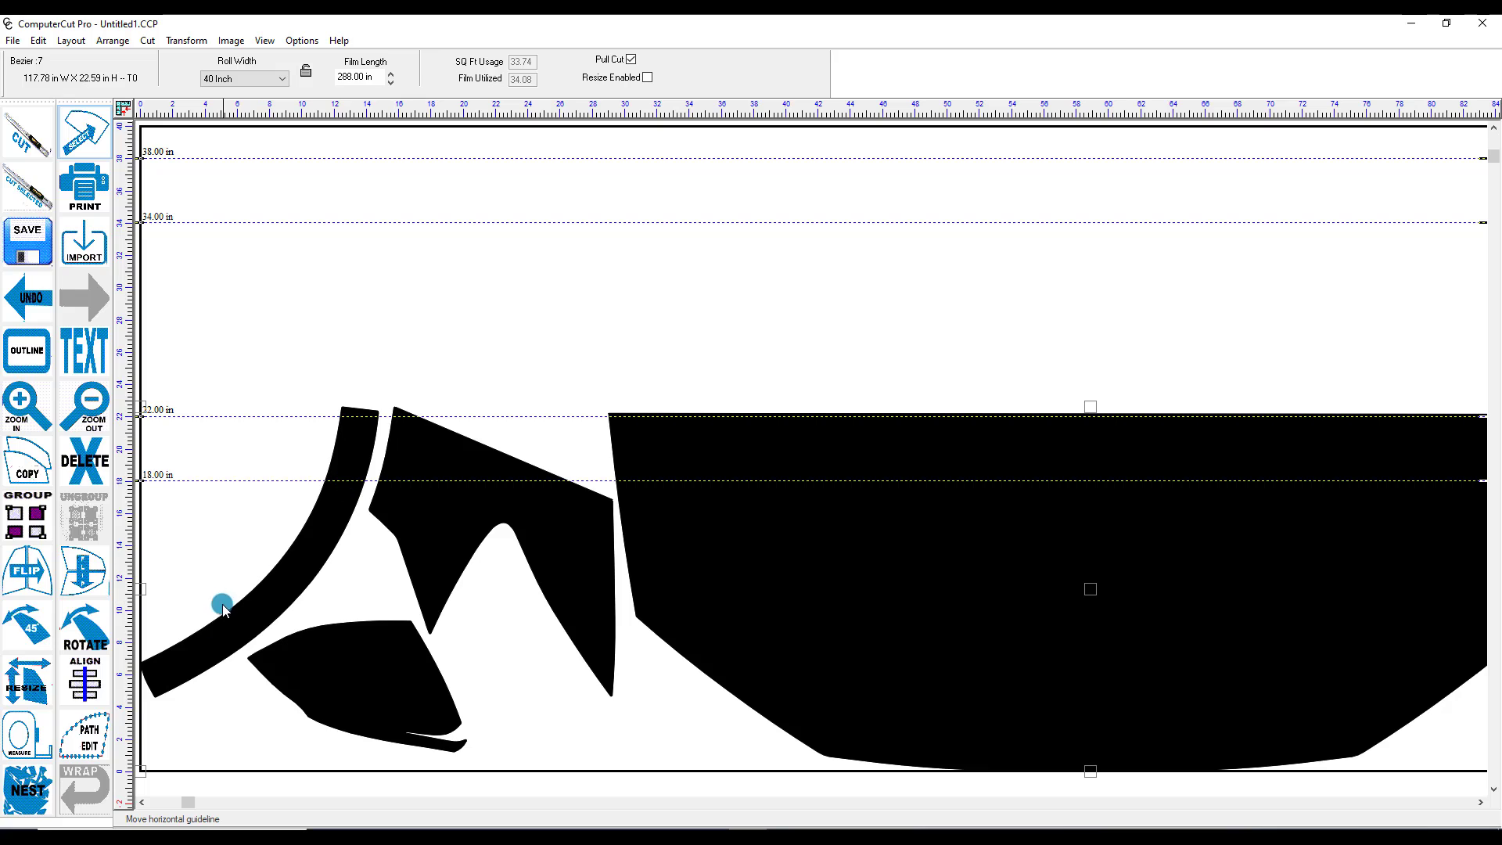
click(29, 792)
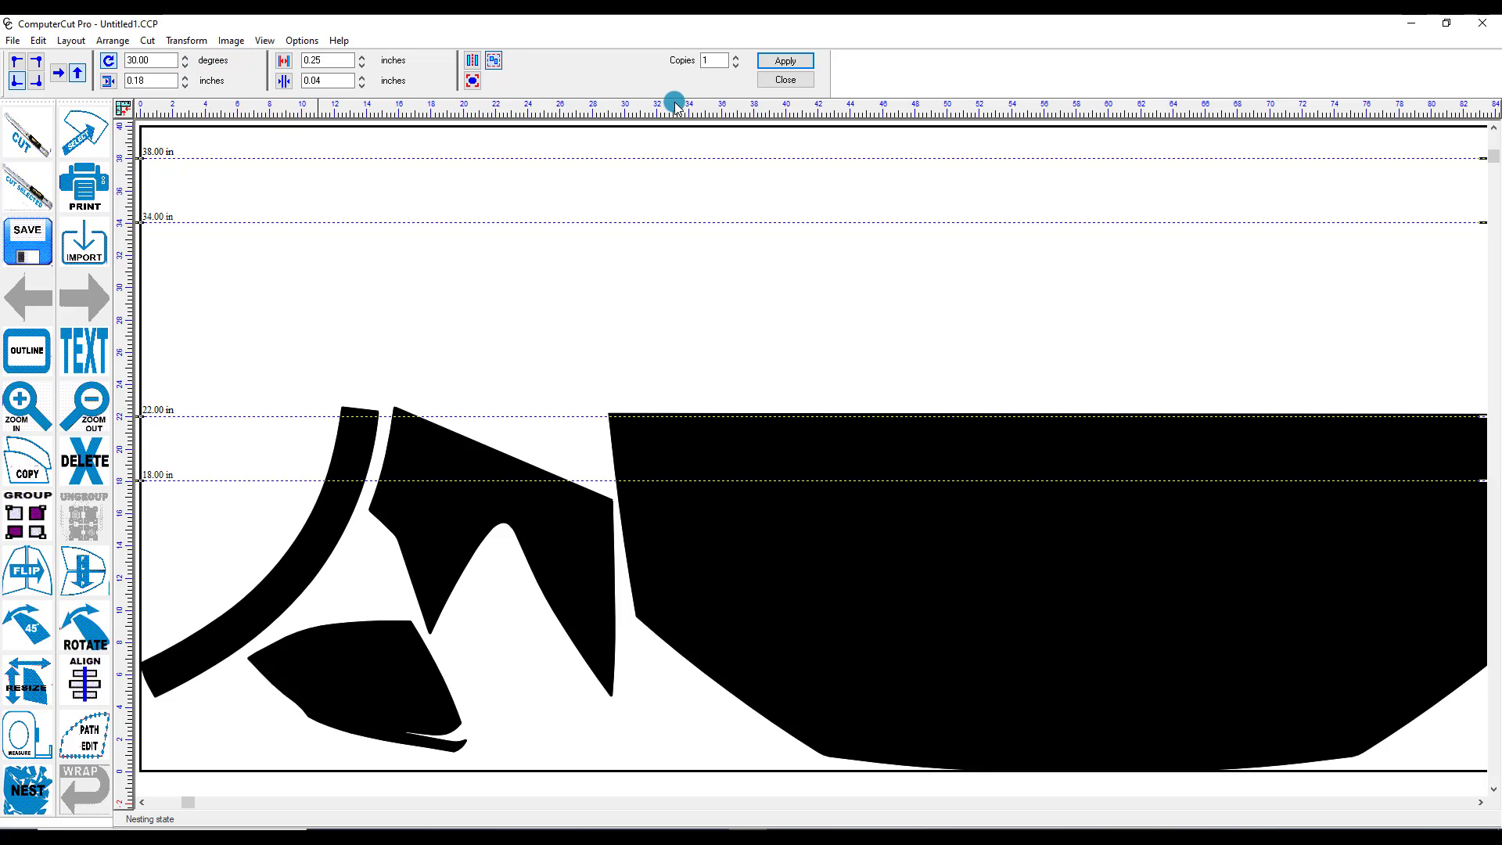
click(782, 63)
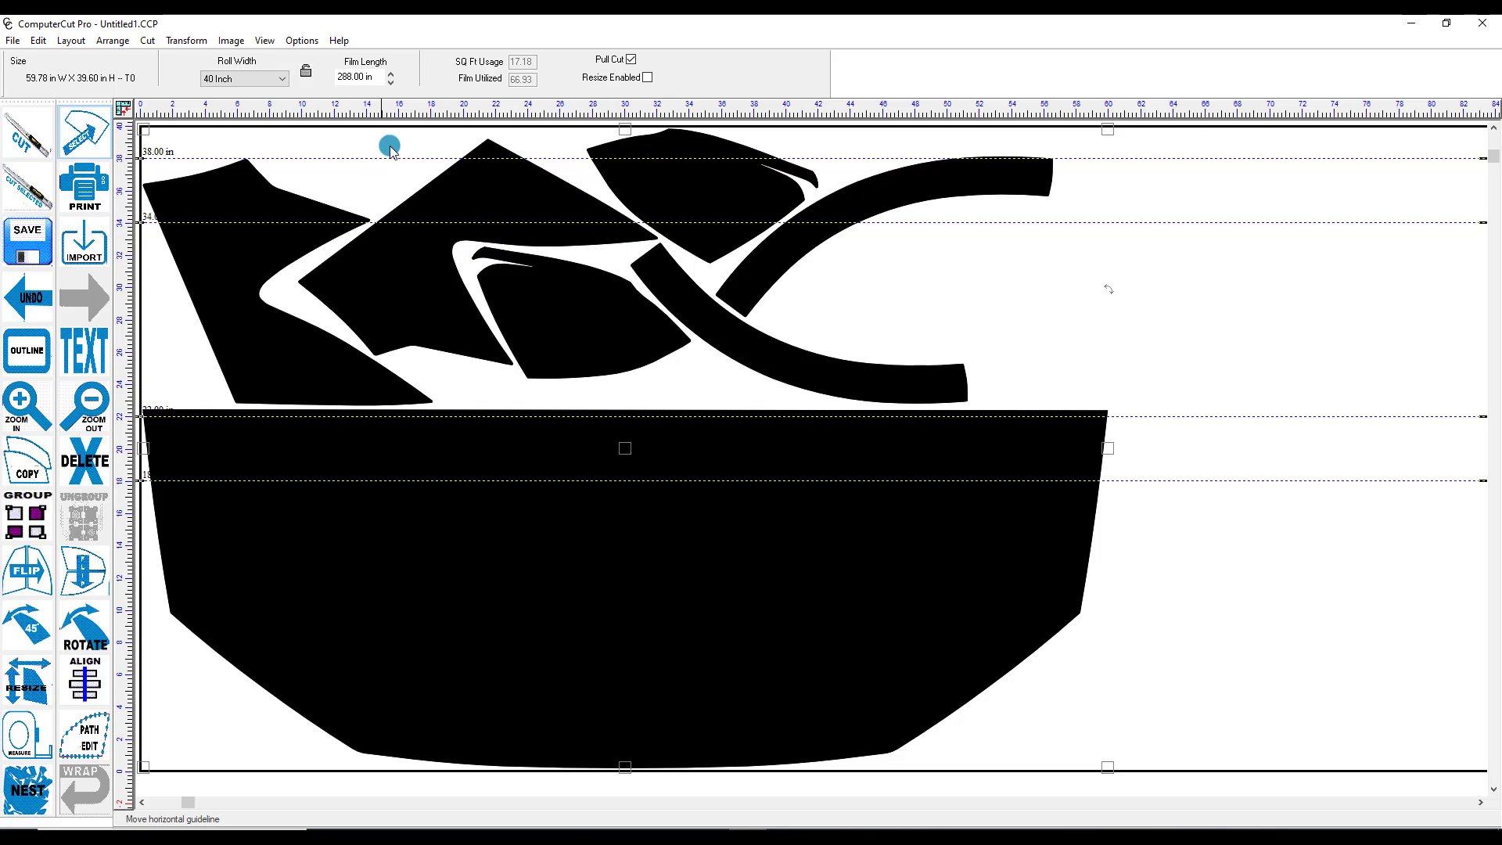
Set the roll width to 36 Inch and nest the patterns for the narrower roll
click(282, 78)
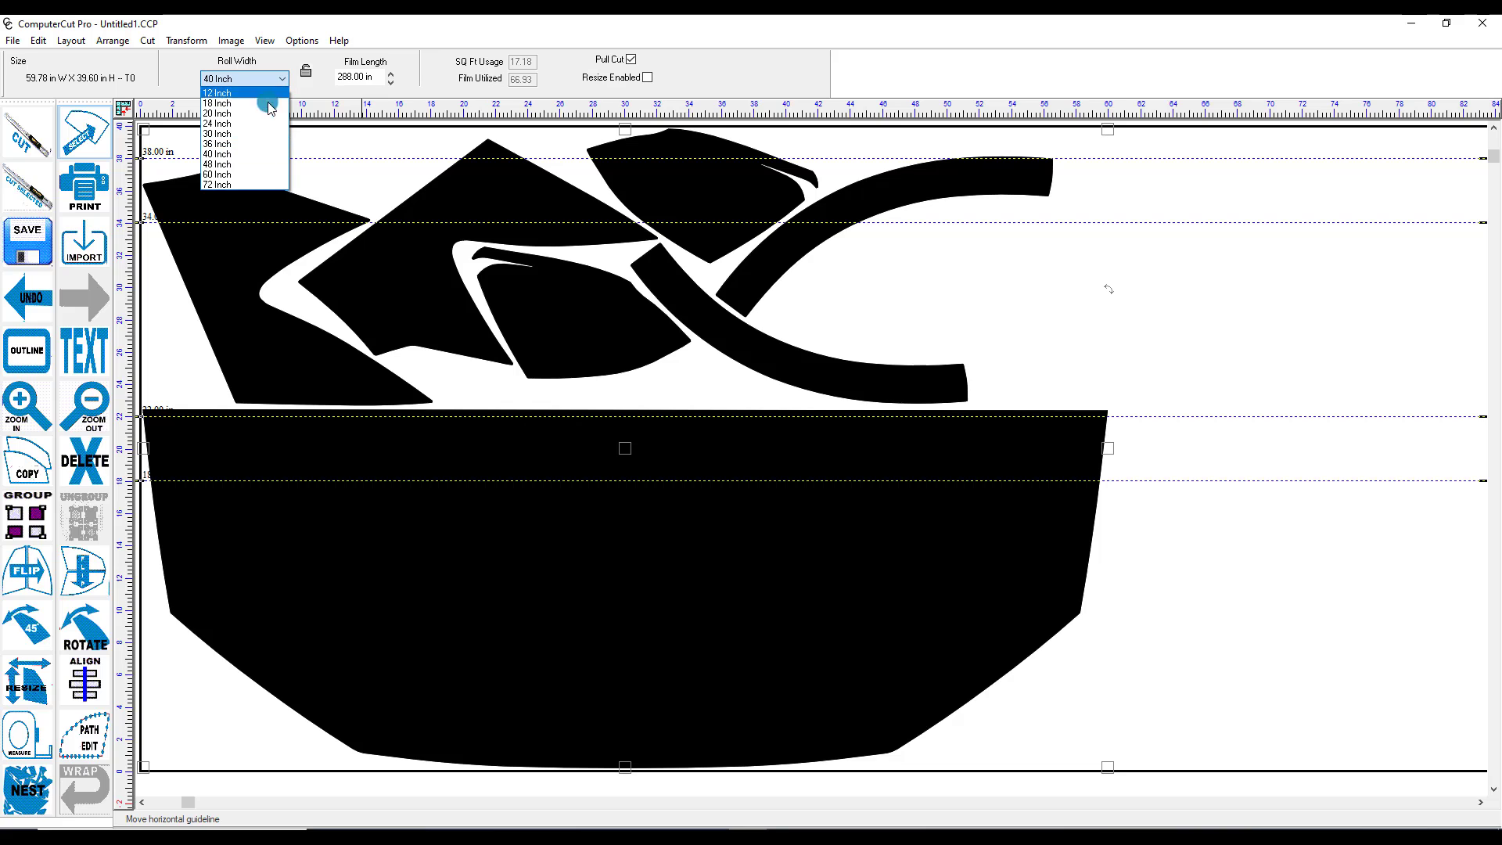
click(228, 144)
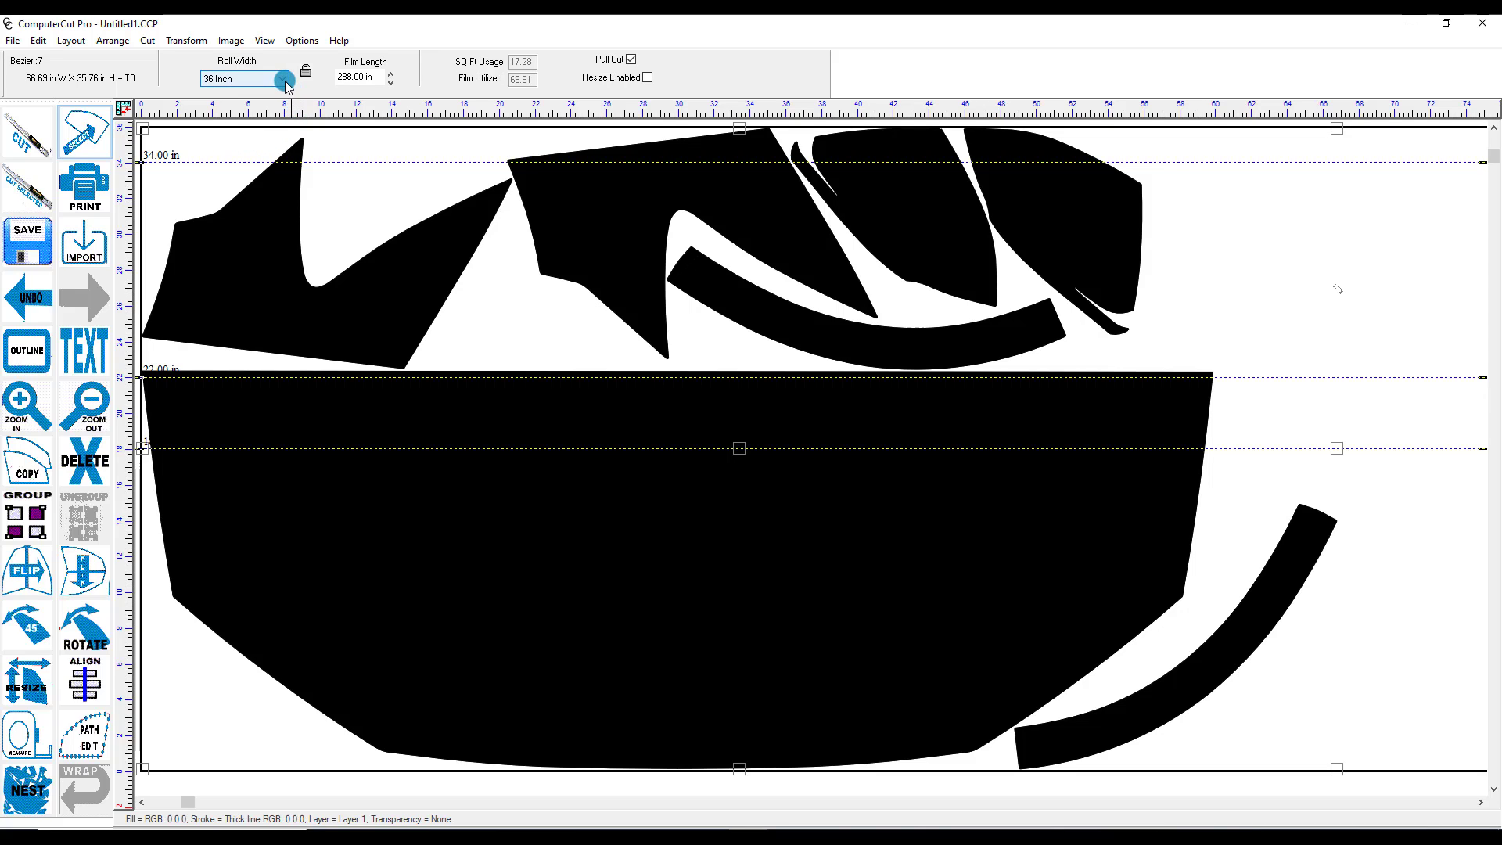
Set the roll width back to 40 Inch and nest all the patterns again with the existing nesting settings
click(286, 85)
click(229, 152)
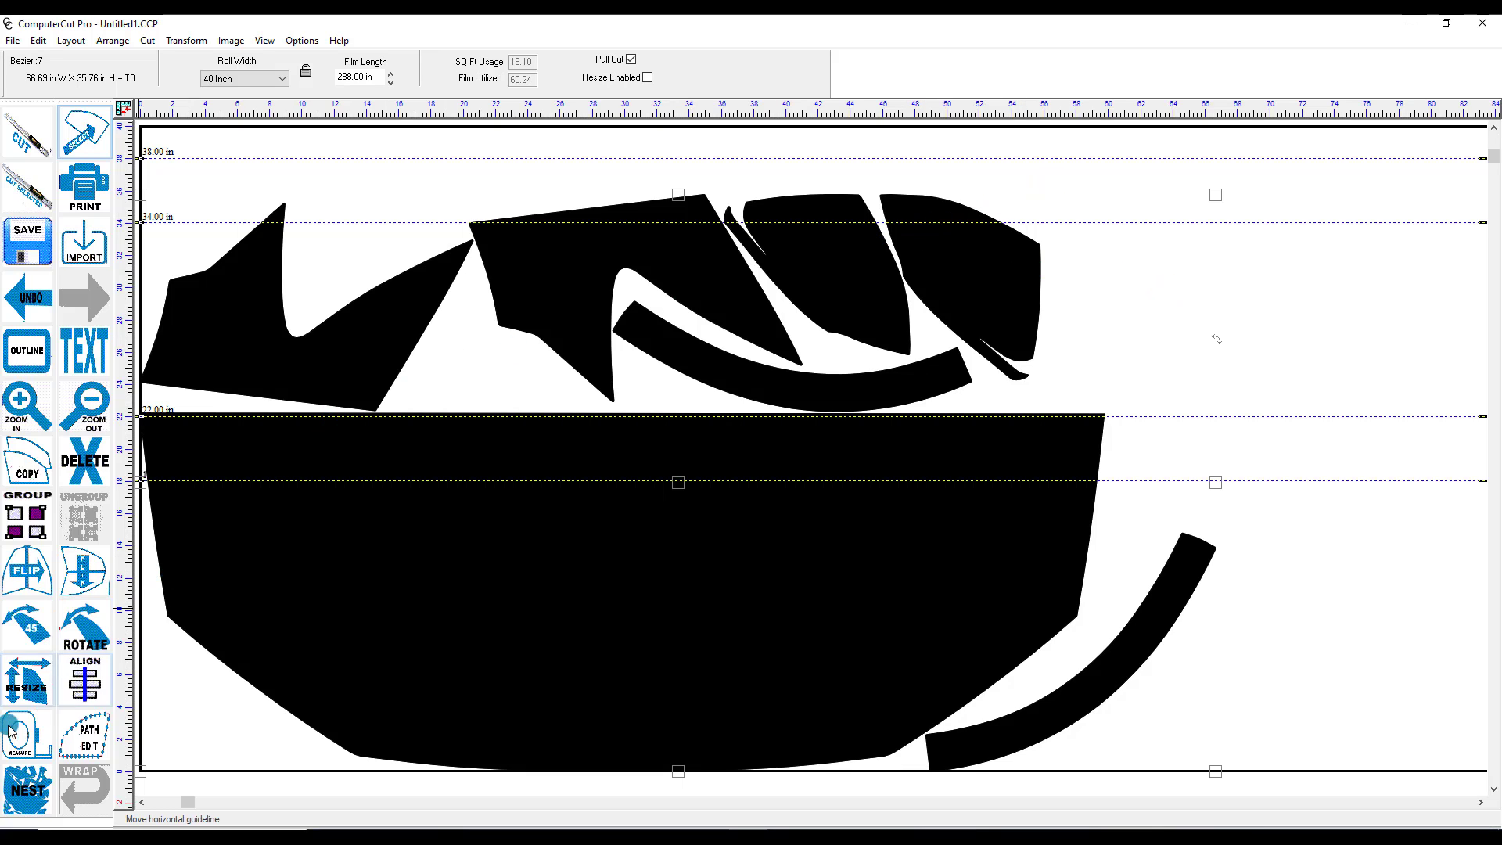
click(23, 782)
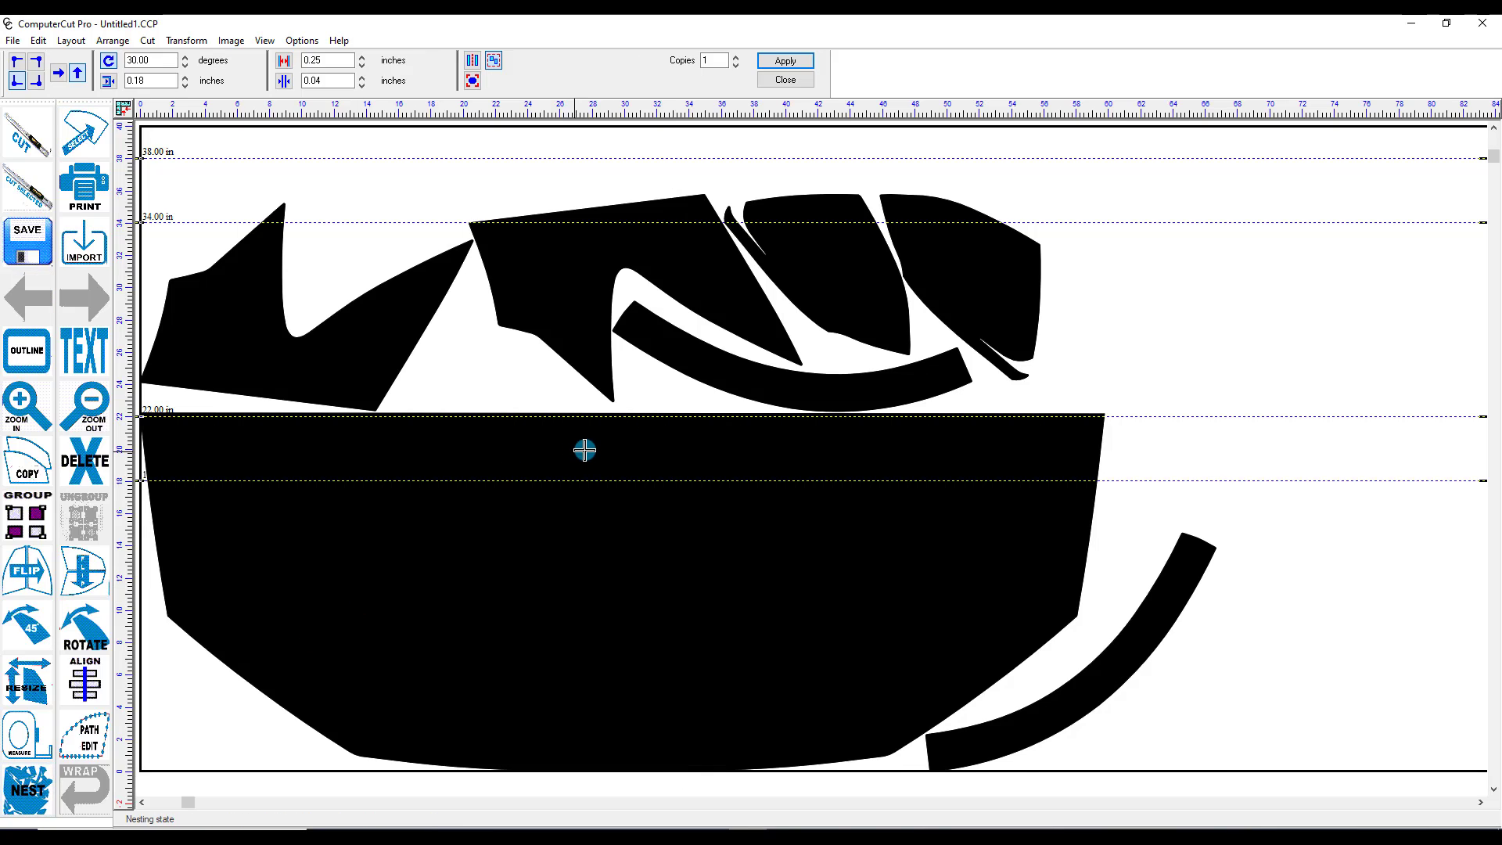
click(787, 64)
click(791, 68)
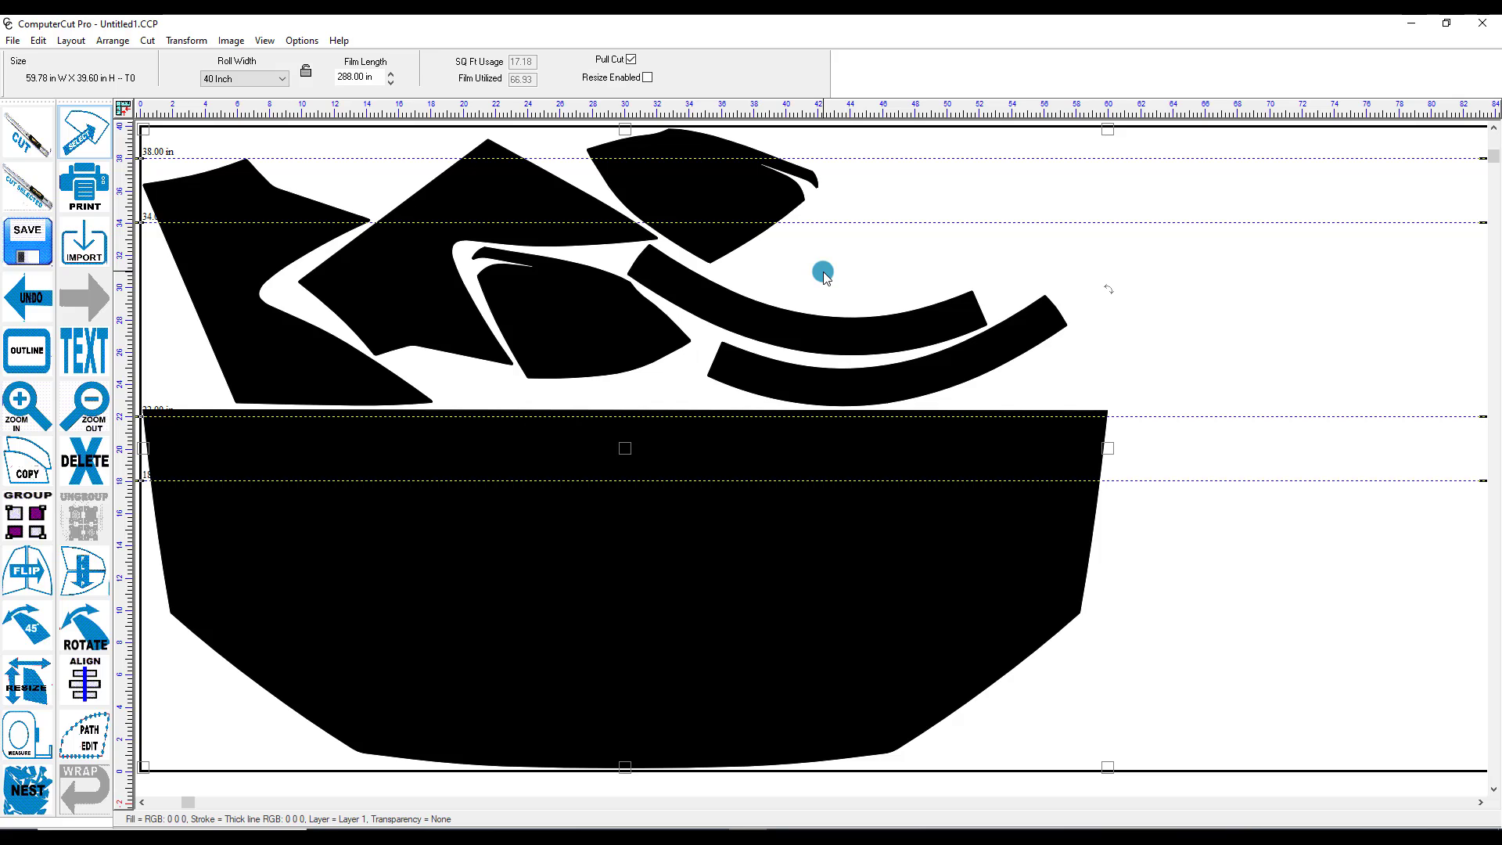
Turn off the fill display and add a 0.50 outline around all the nested patterns
click(1193, 168)
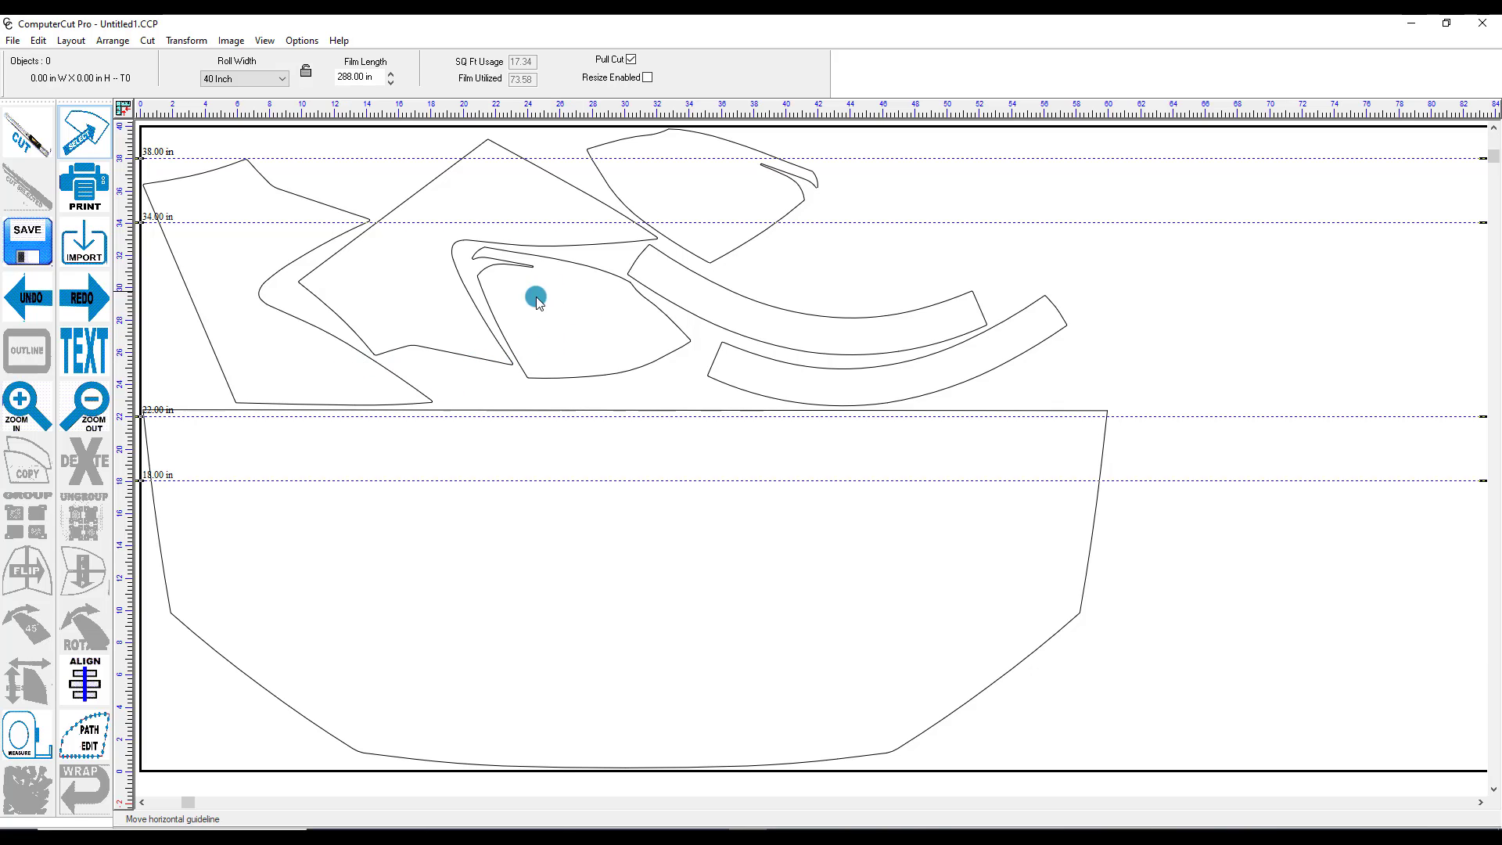
click(478, 382)
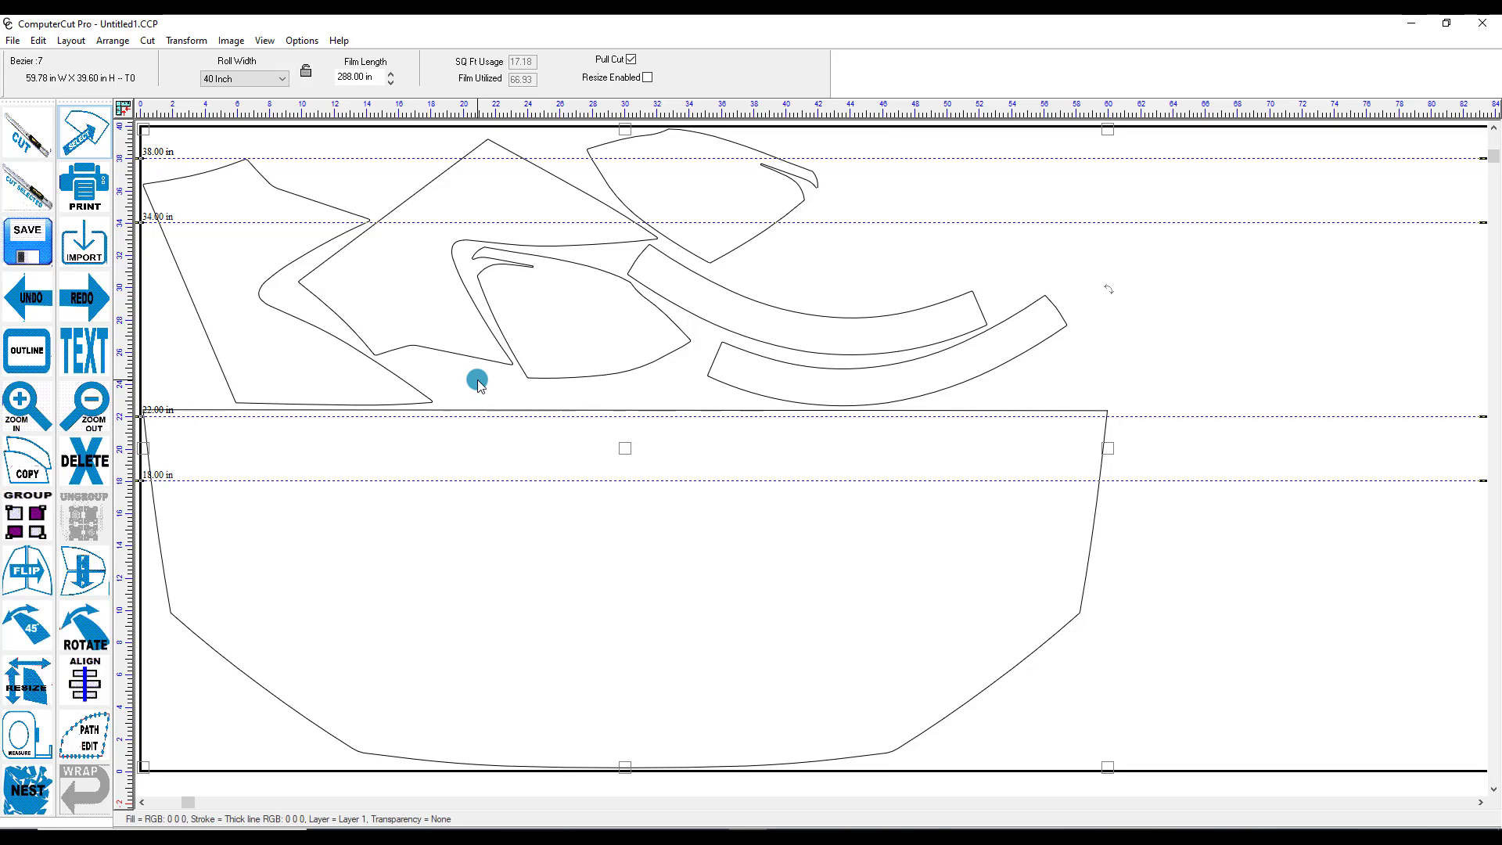
click(39, 349)
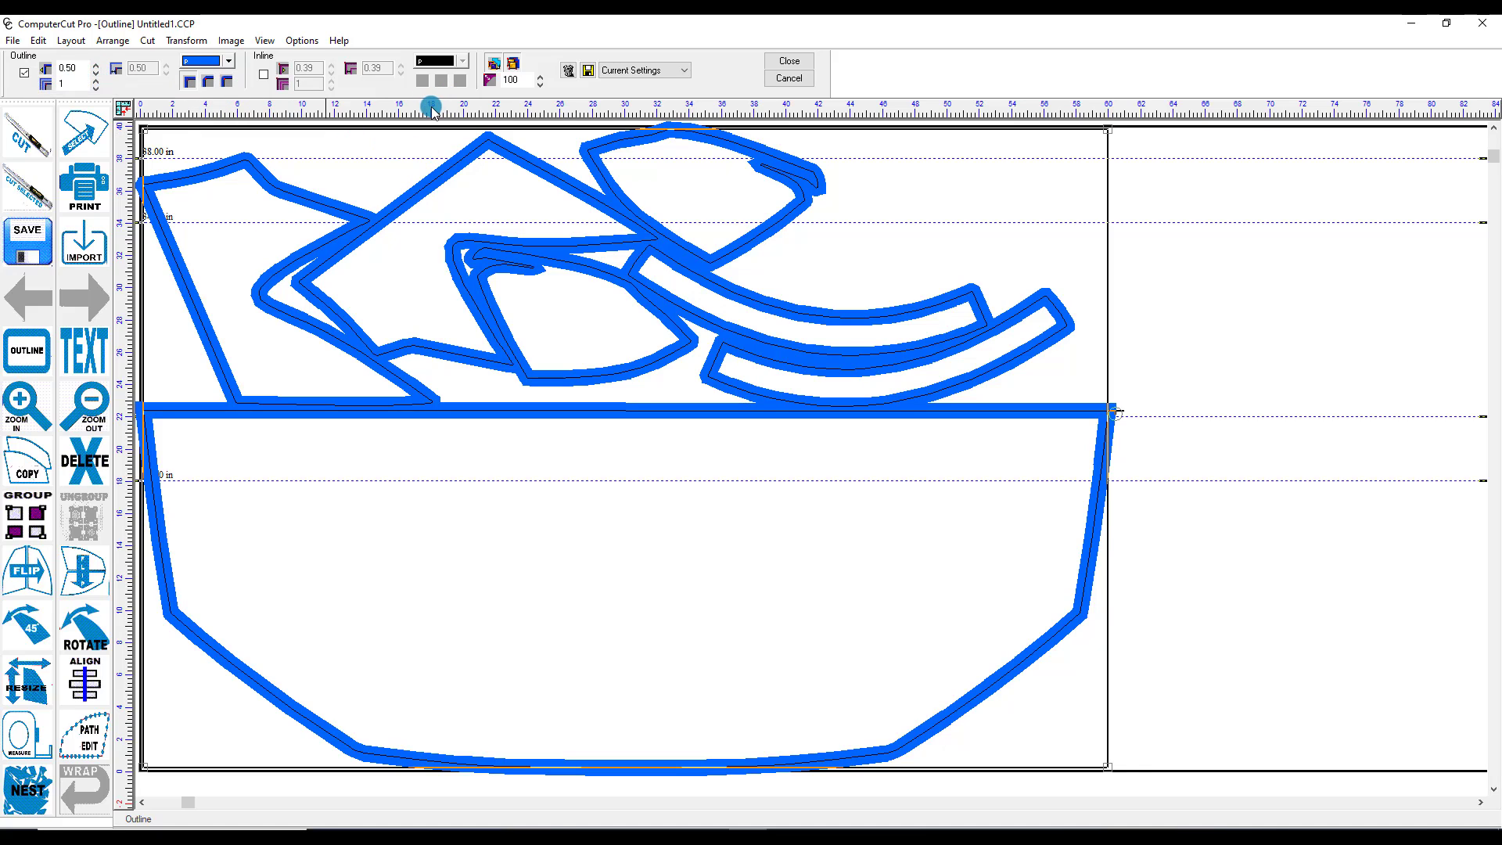
click(786, 61)
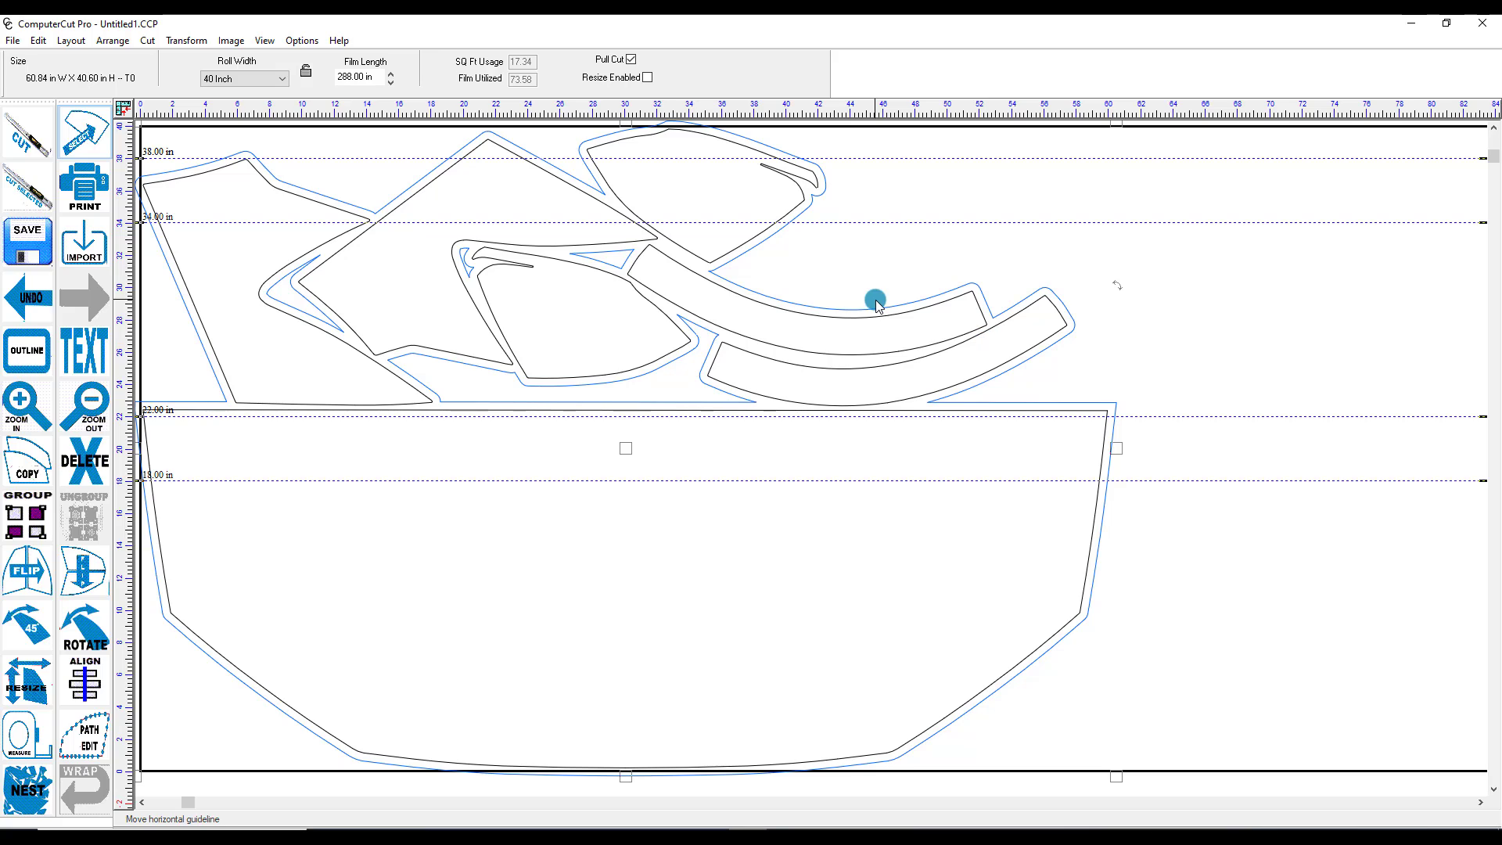
click(105, 409)
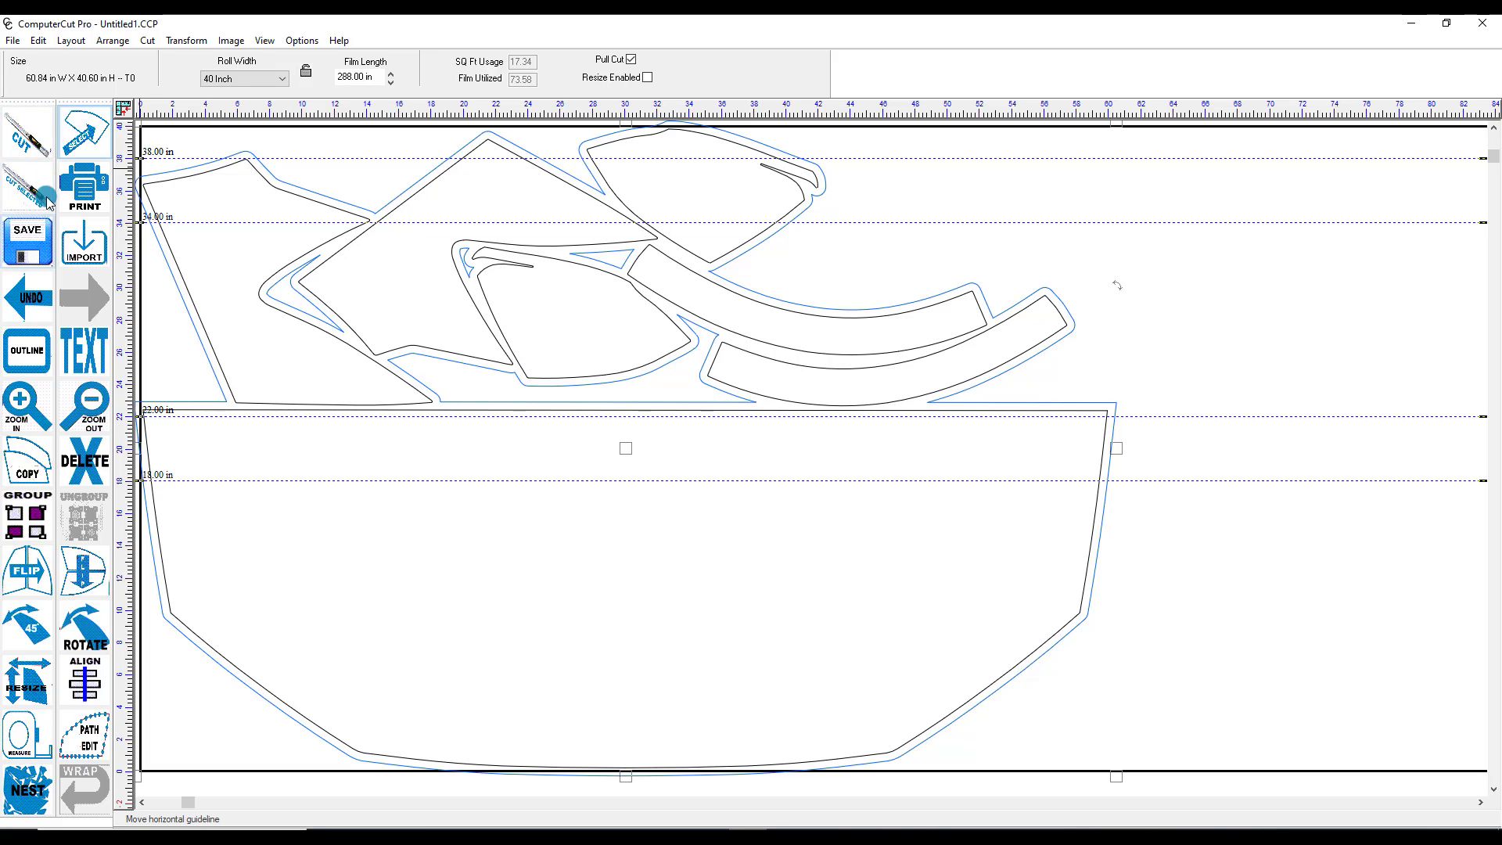
click(252, 245)
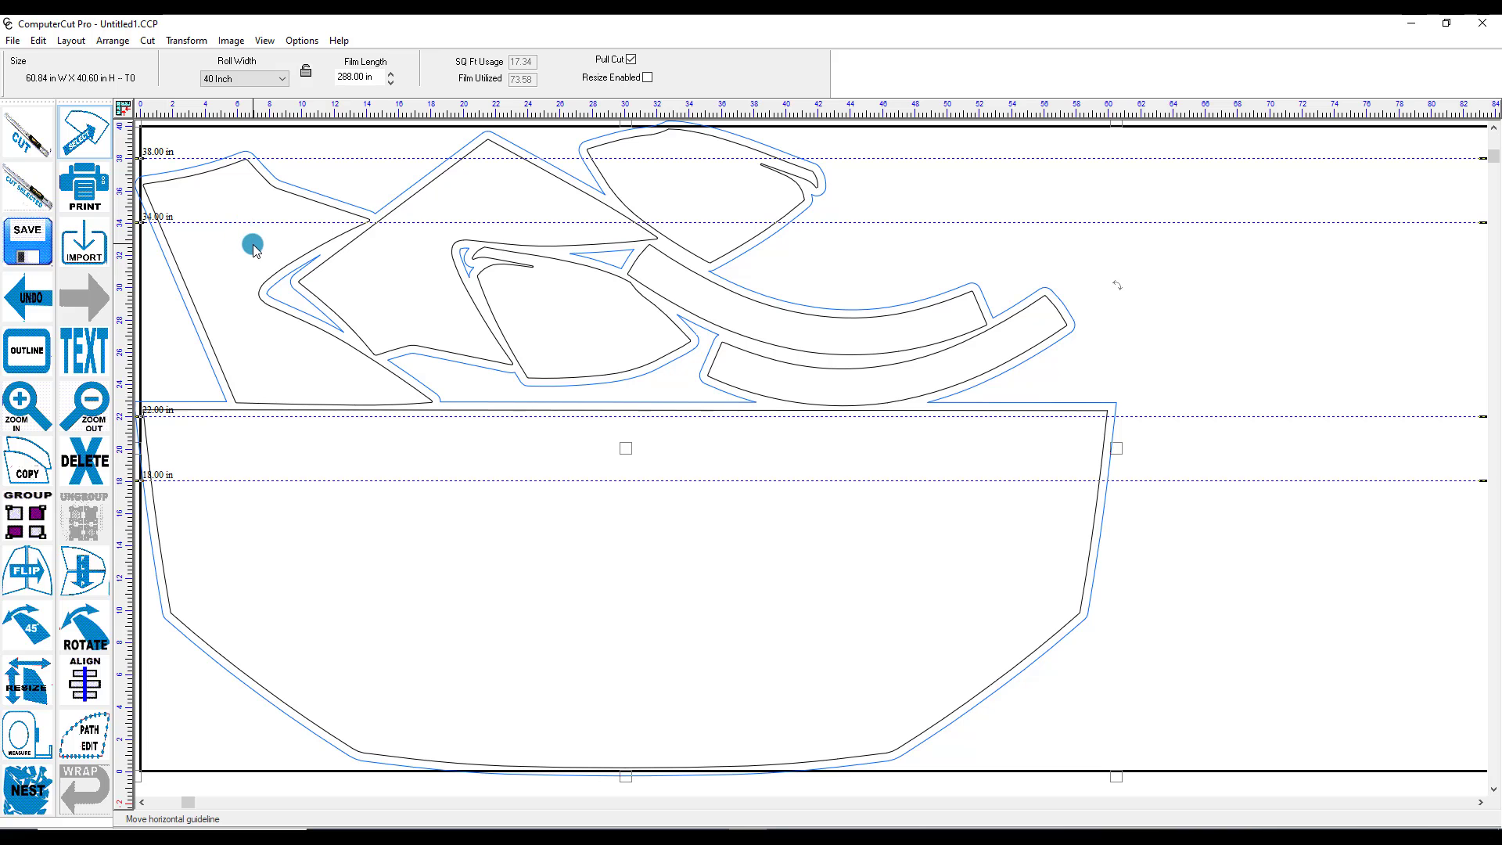